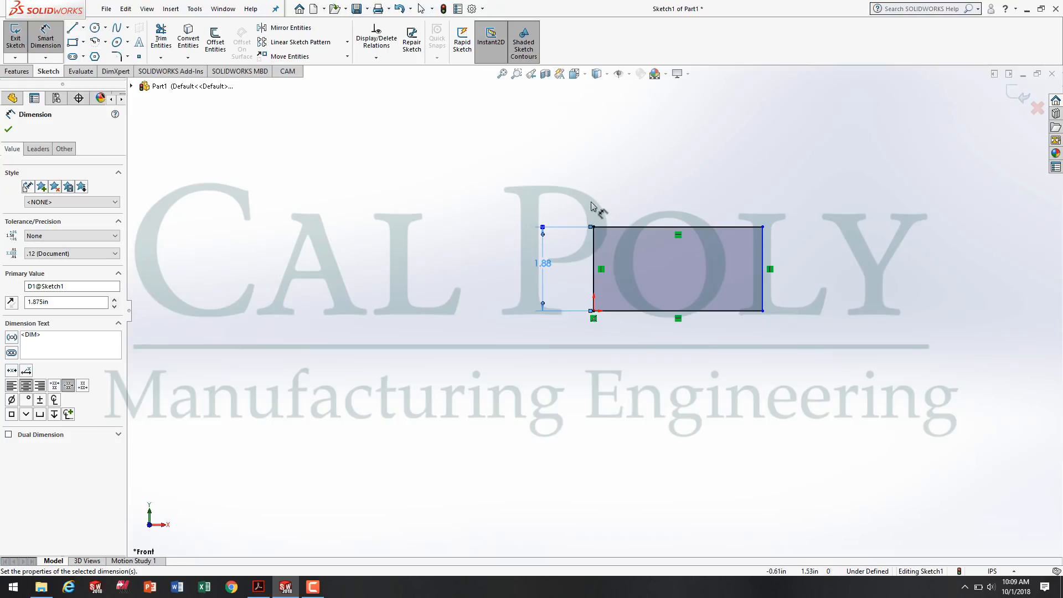
# Dimension the rectangle's top edge and set its length to 4.00 in.
pyautogui.click(660, 227)
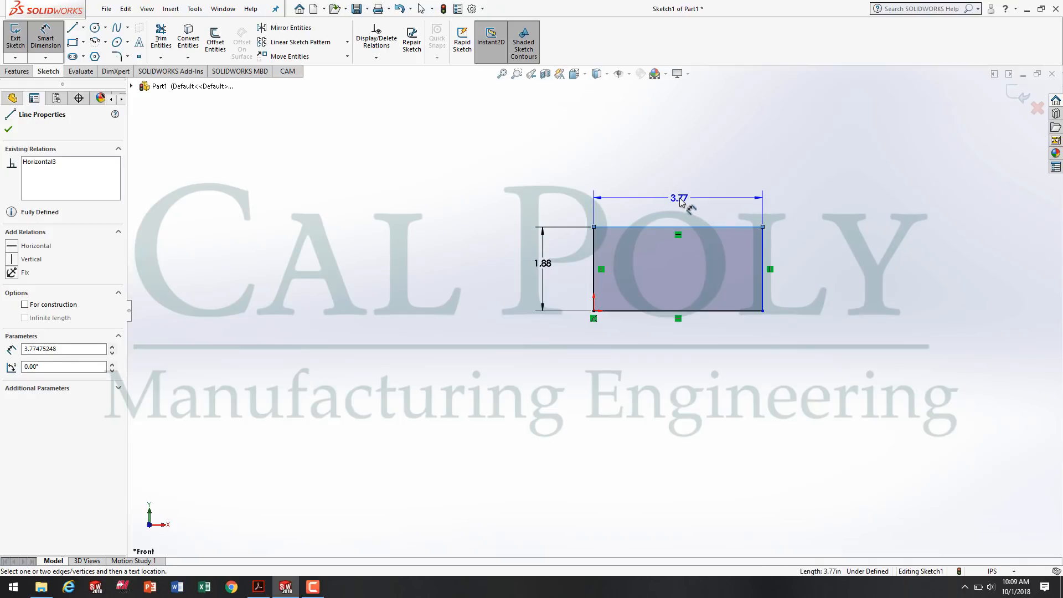
pyautogui.click(680, 200)
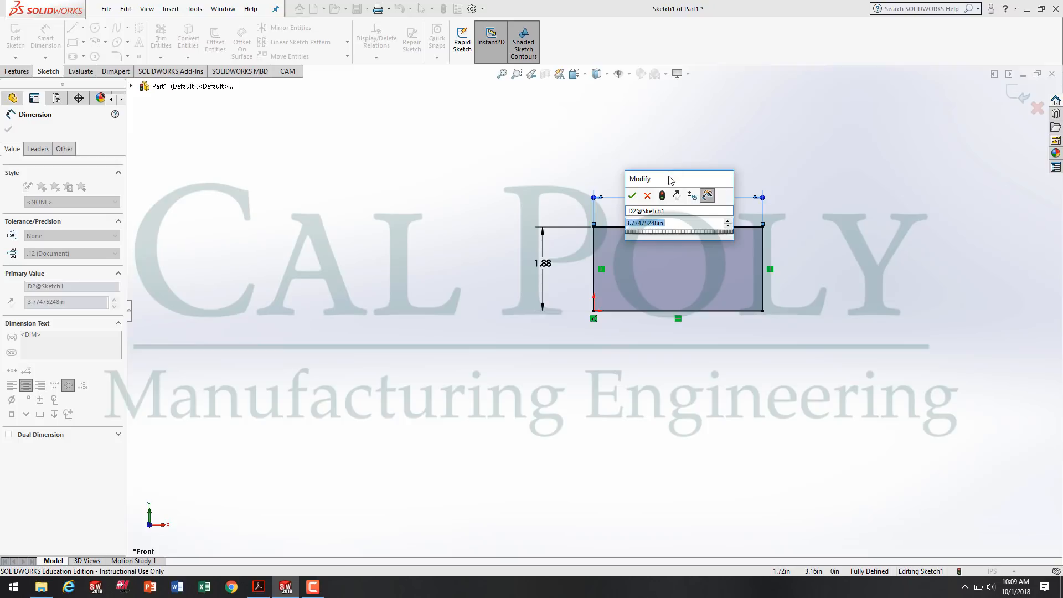
pyautogui.write('4.00')
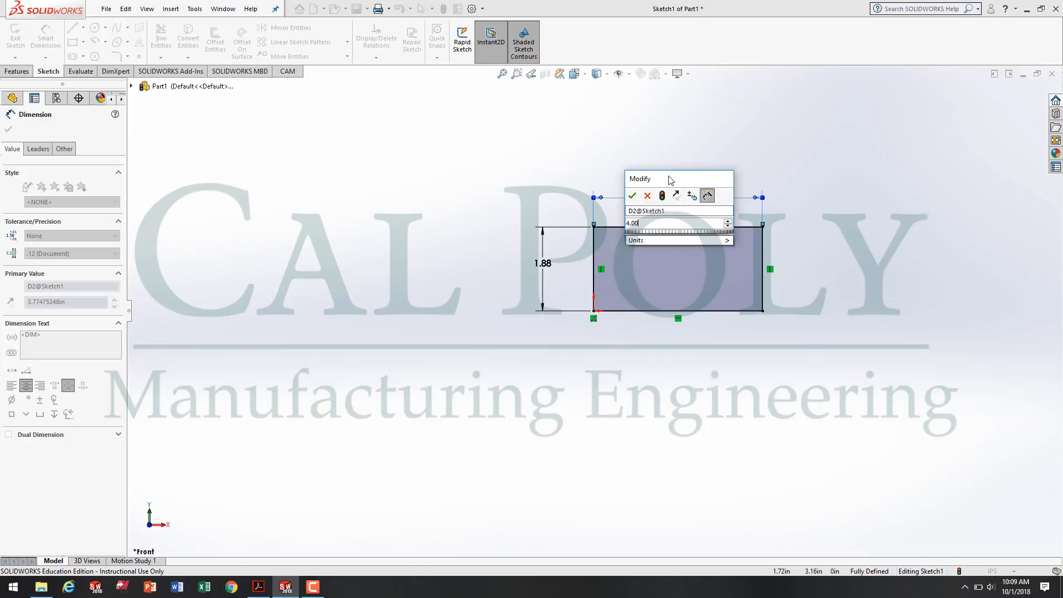
pyautogui.click(632, 195)
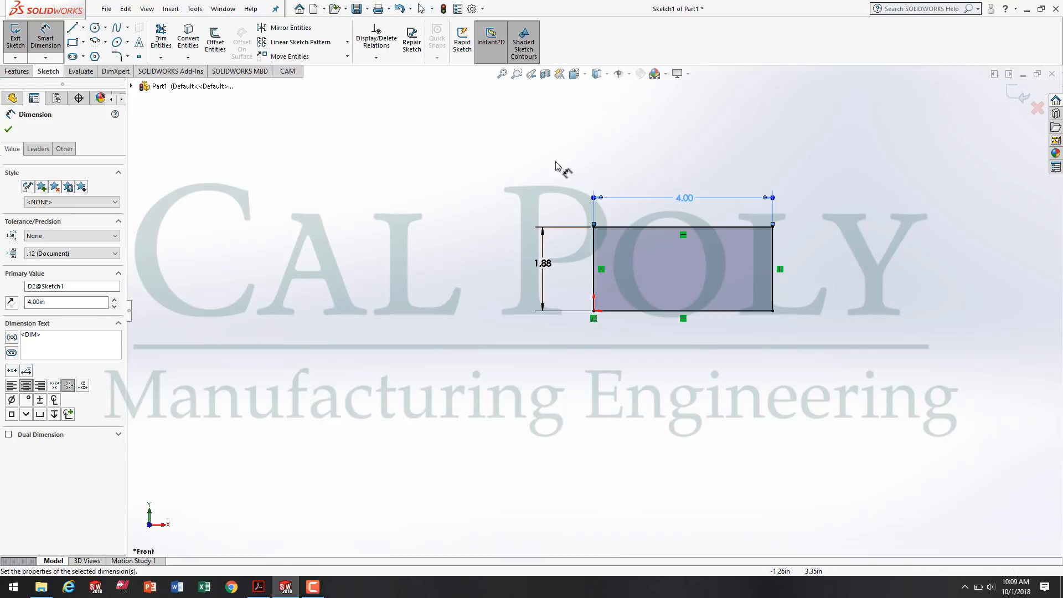
# Exit the sketch, check the part thickness on the PDF drawing, and extrude the rectangle 0.48 in as a blind boss.
pyautogui.click(17, 41)
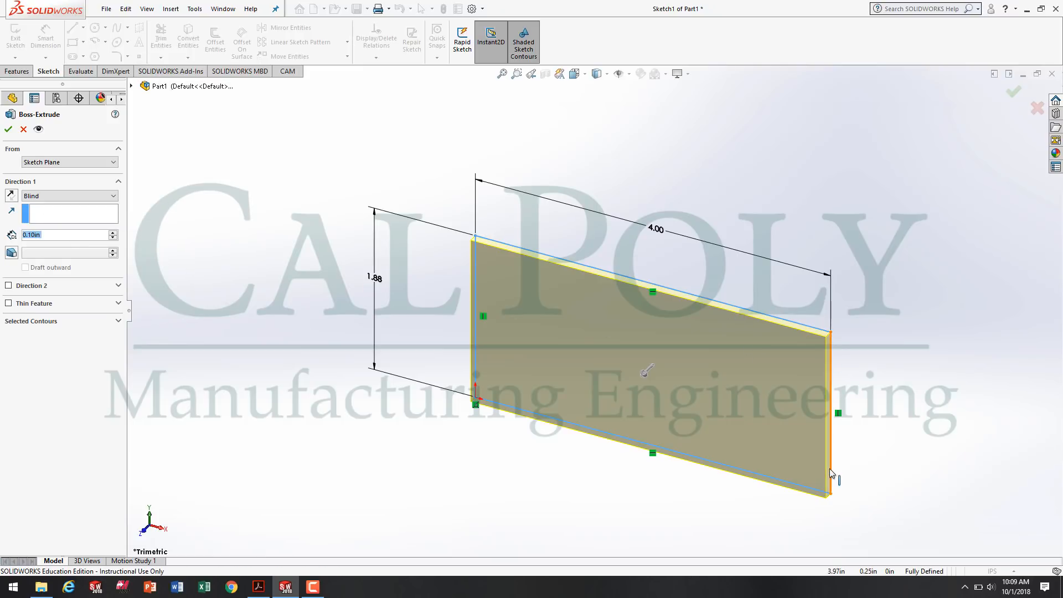
pyautogui.click(264, 593)
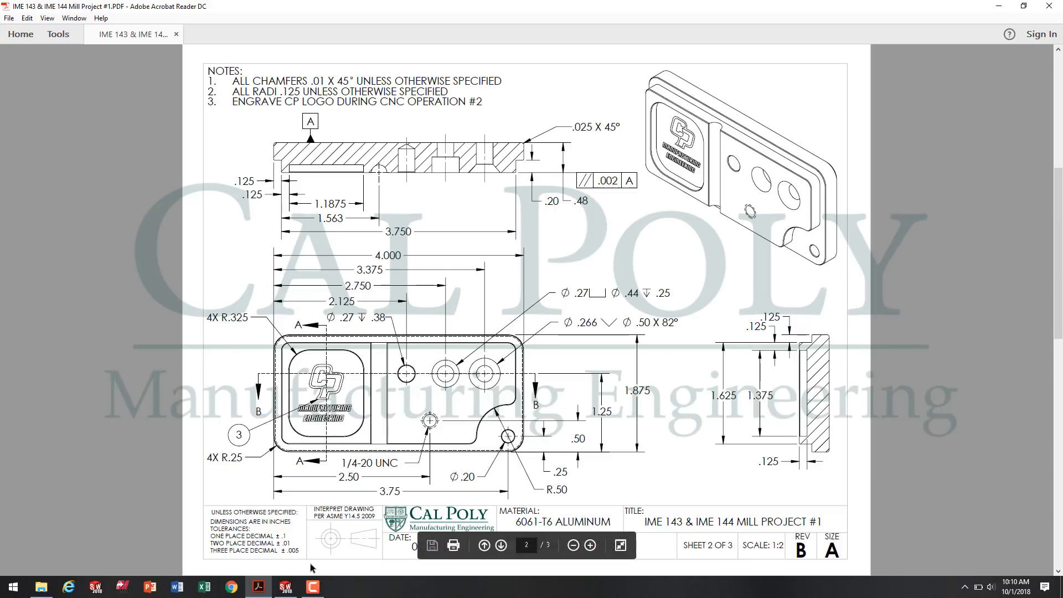
pyautogui.click(285, 587)
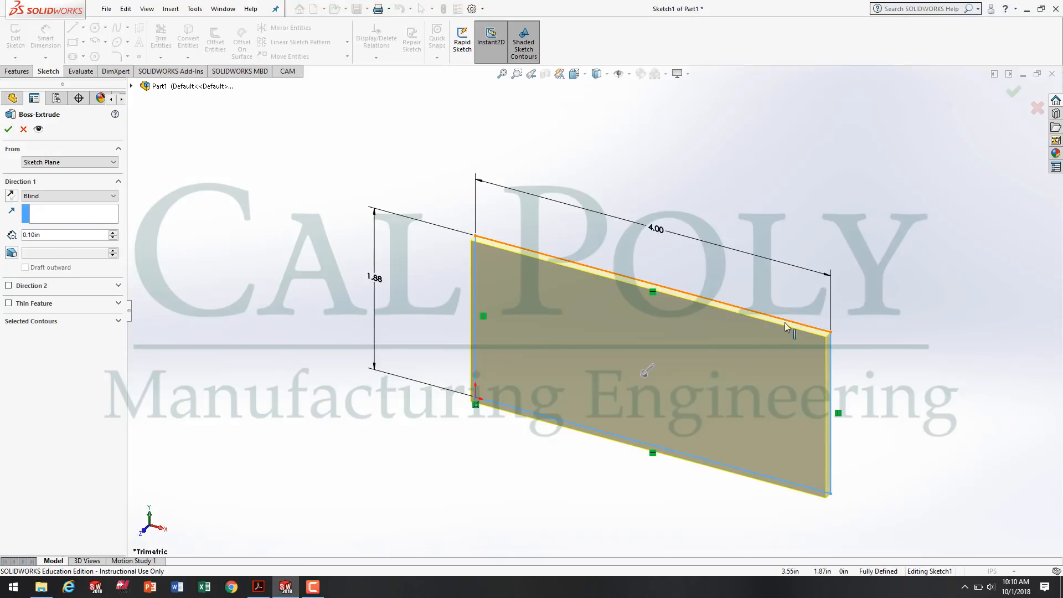
pyautogui.doubleClick(47, 234)
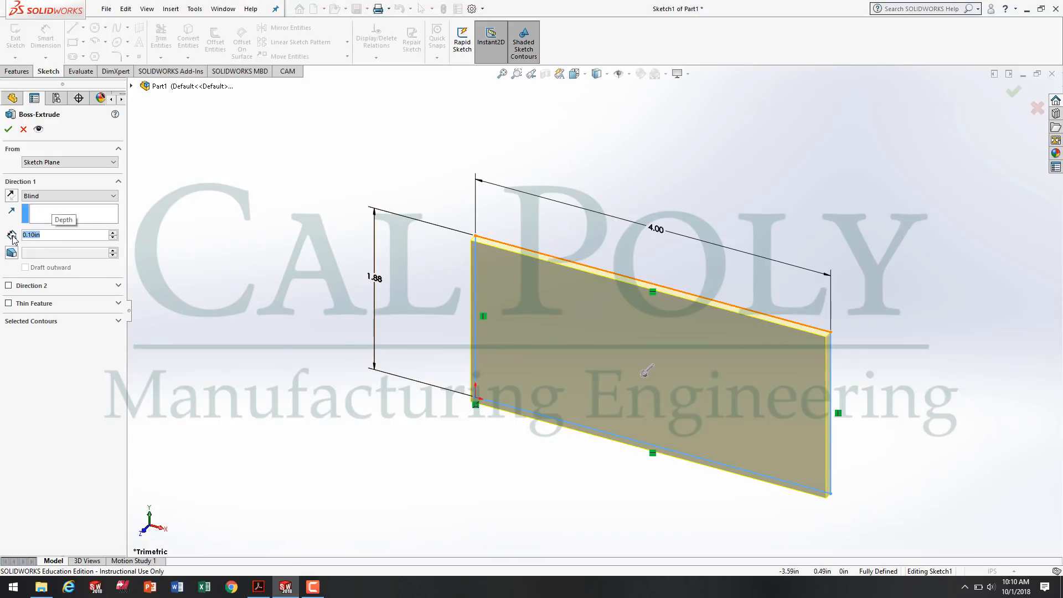
pyautogui.write('.48')
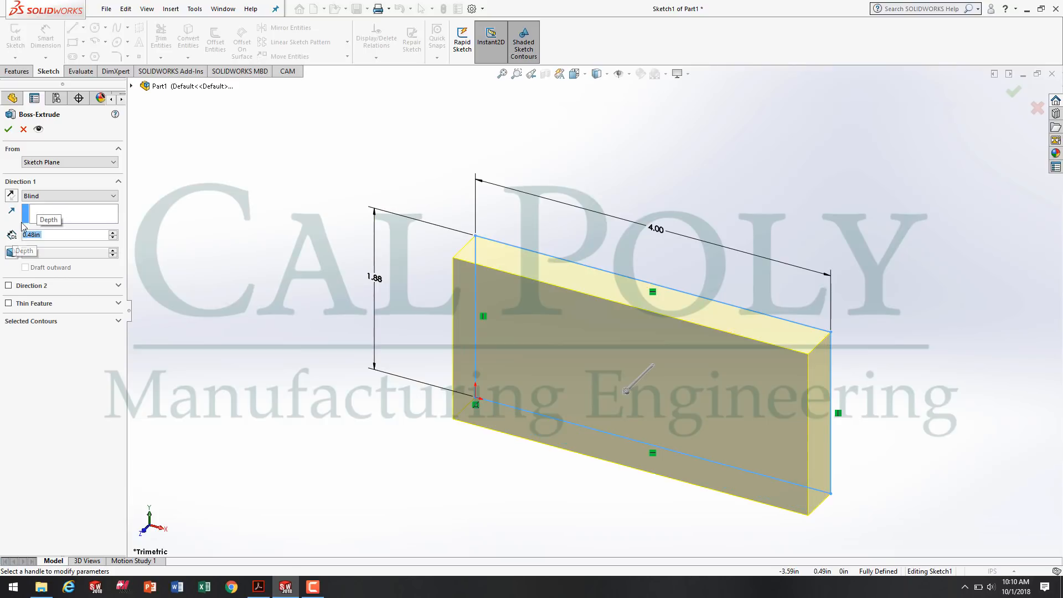
pyautogui.click(9, 130)
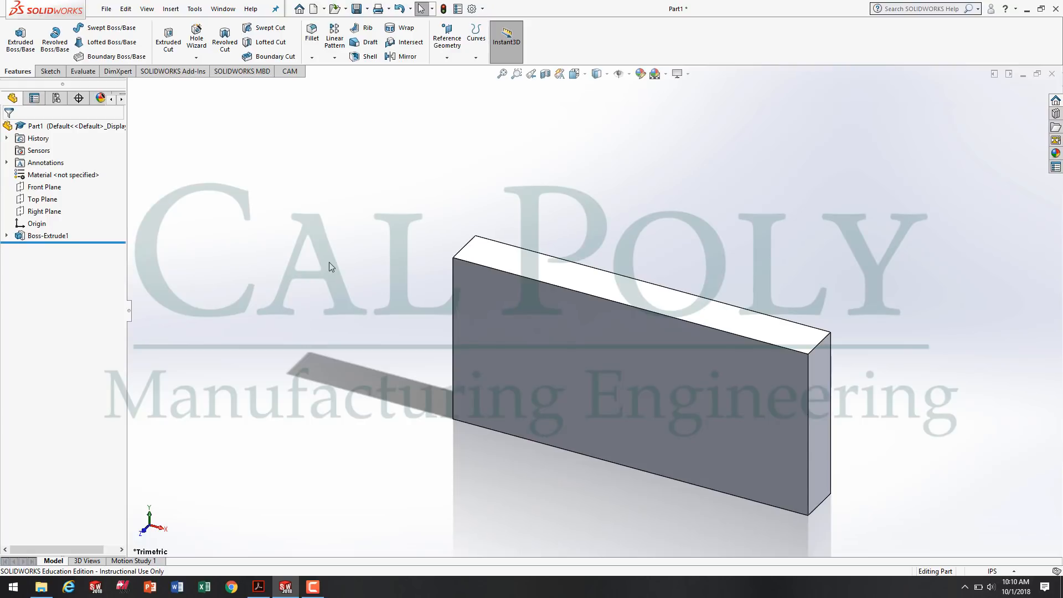
# Rename the boss extrusion feature as Body Extrude through its feature properties.
pyautogui.rightClick(53, 238)
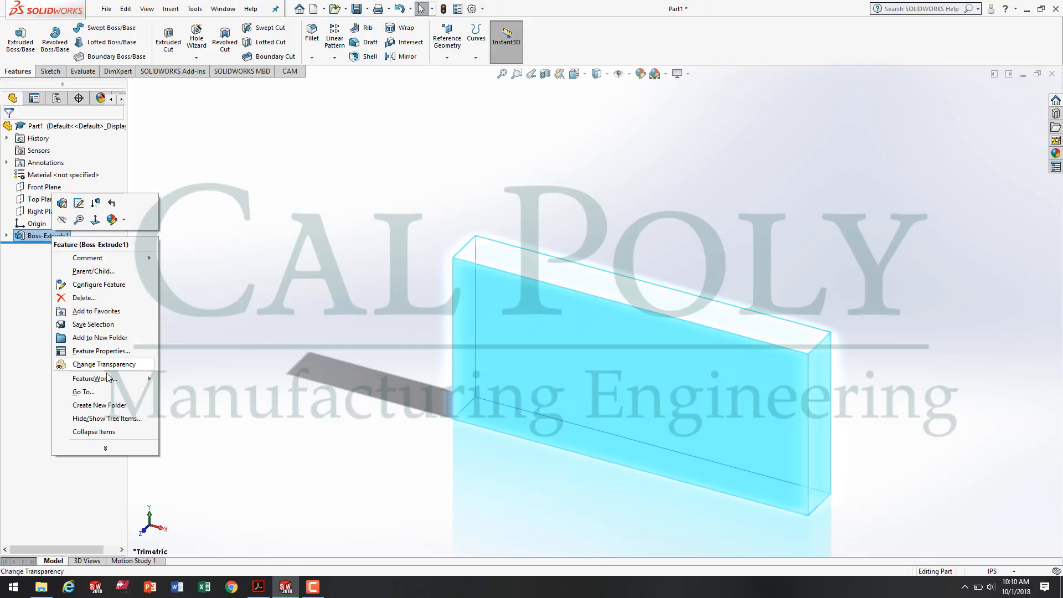
pyautogui.click(114, 354)
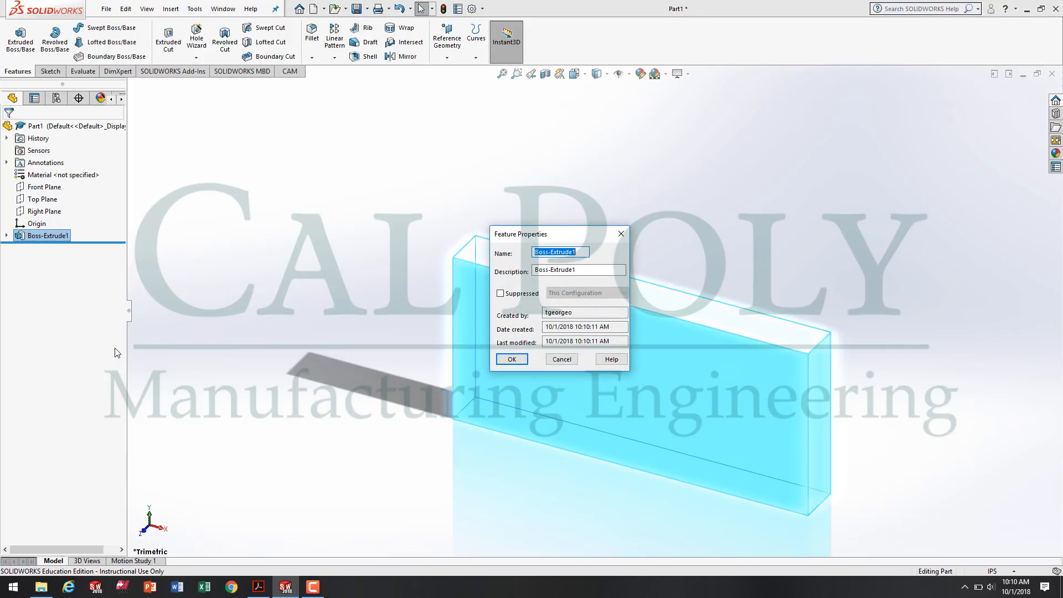
pyautogui.write('Body Extrude')
pyautogui.click(511, 359)
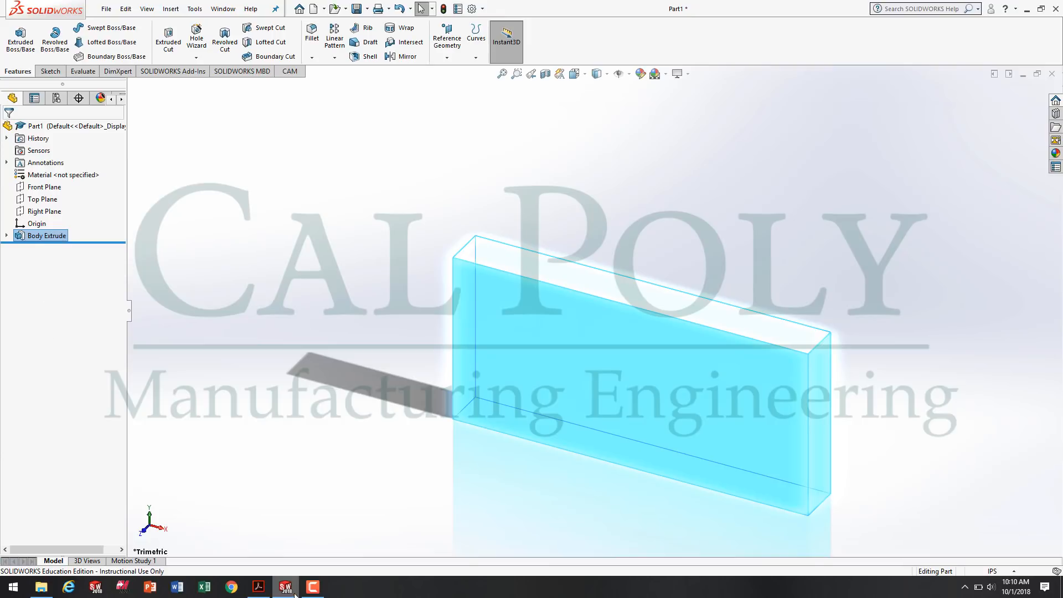
pyautogui.click(312, 587)
pyautogui.click(1010, 536)
pyautogui.click(876, 240)
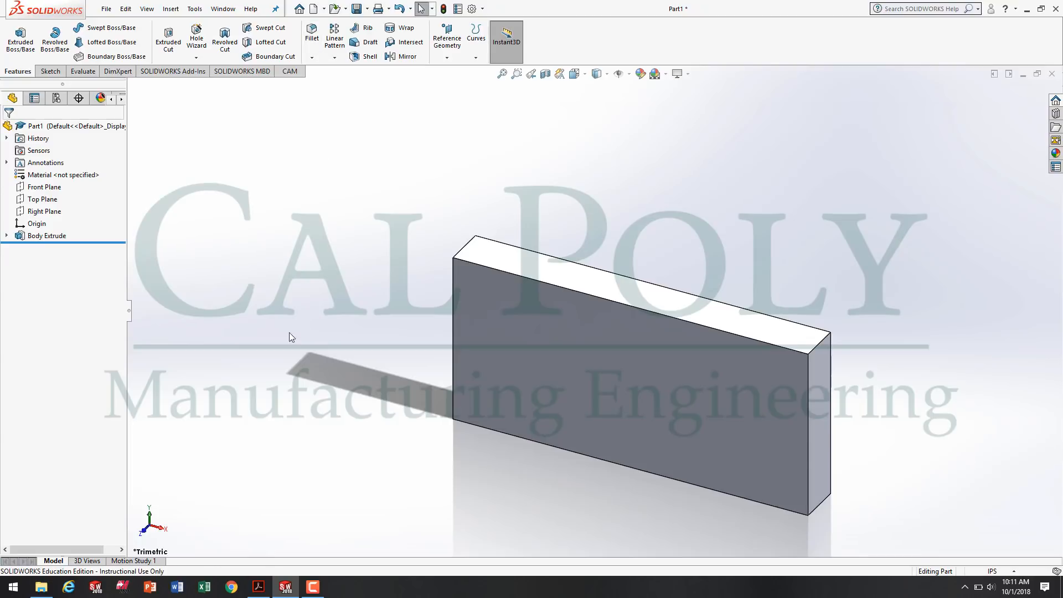
# Check the outer corner radius on the PDF drawing and start a symmetric fillet with a 0.25 in radius.
pyautogui.click(260, 589)
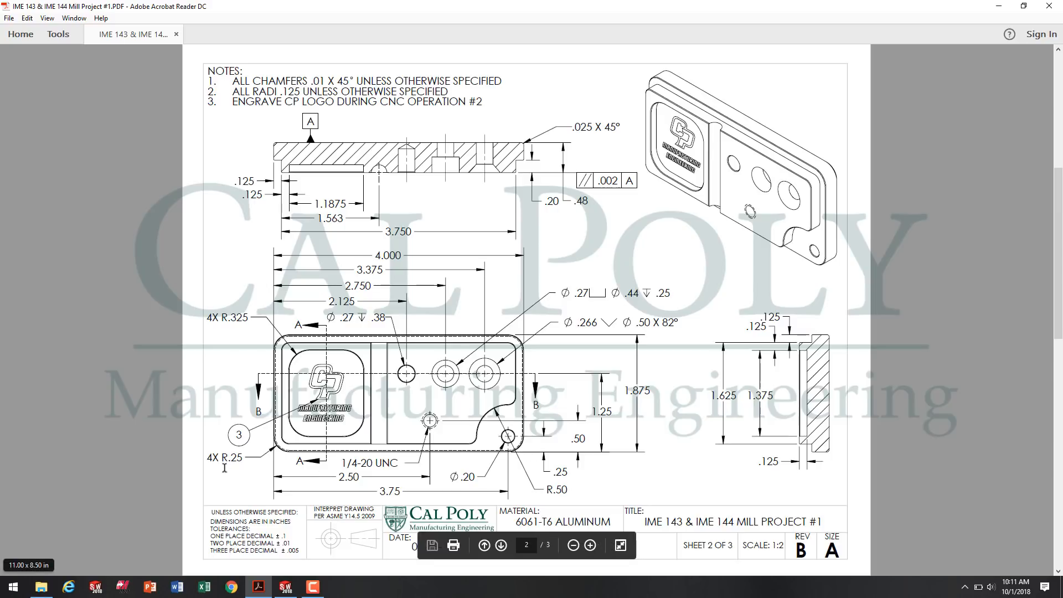
pyautogui.click(289, 588)
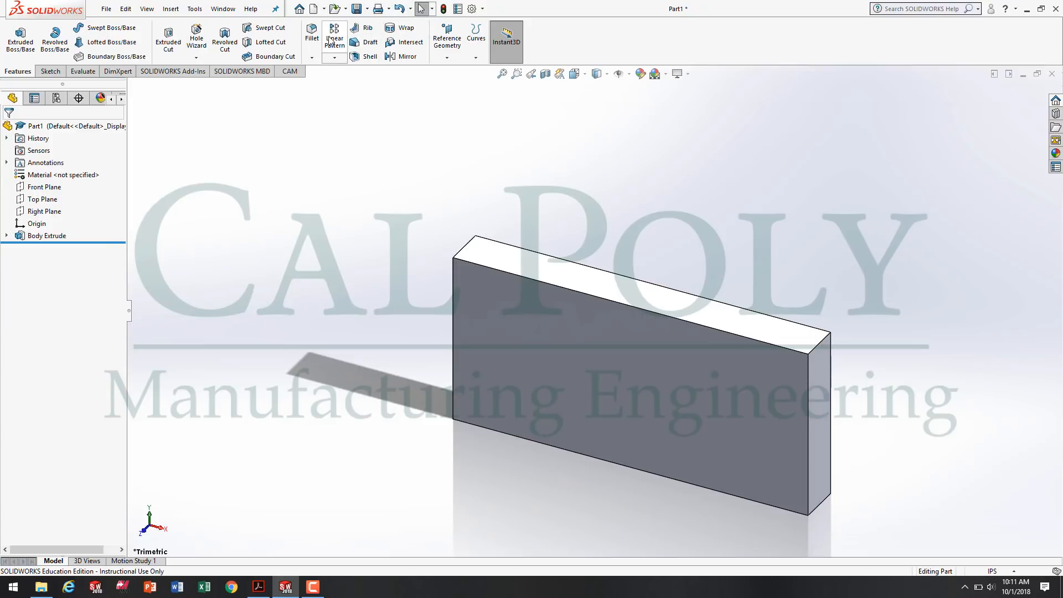
pyautogui.click(312, 33)
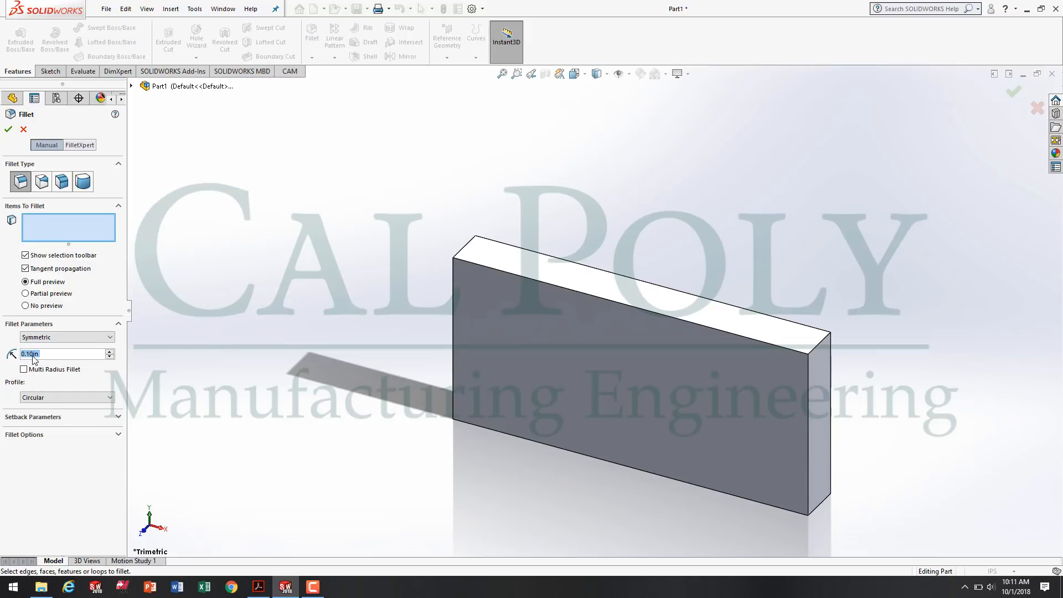
pyautogui.press('BackSpace')
pyautogui.write('.2')
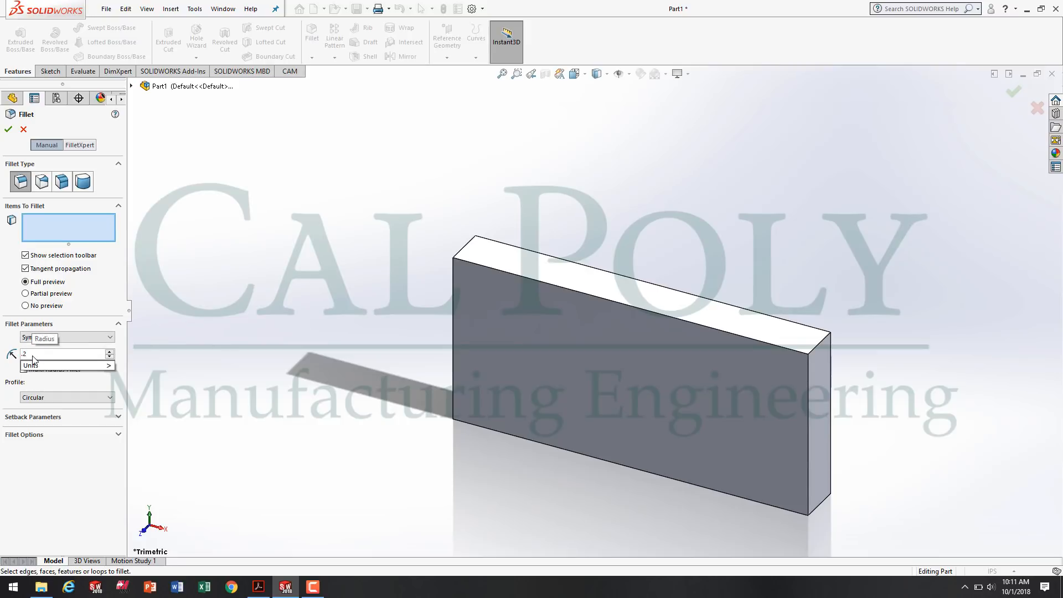
pyautogui.write('5')
pyautogui.click(60, 221)
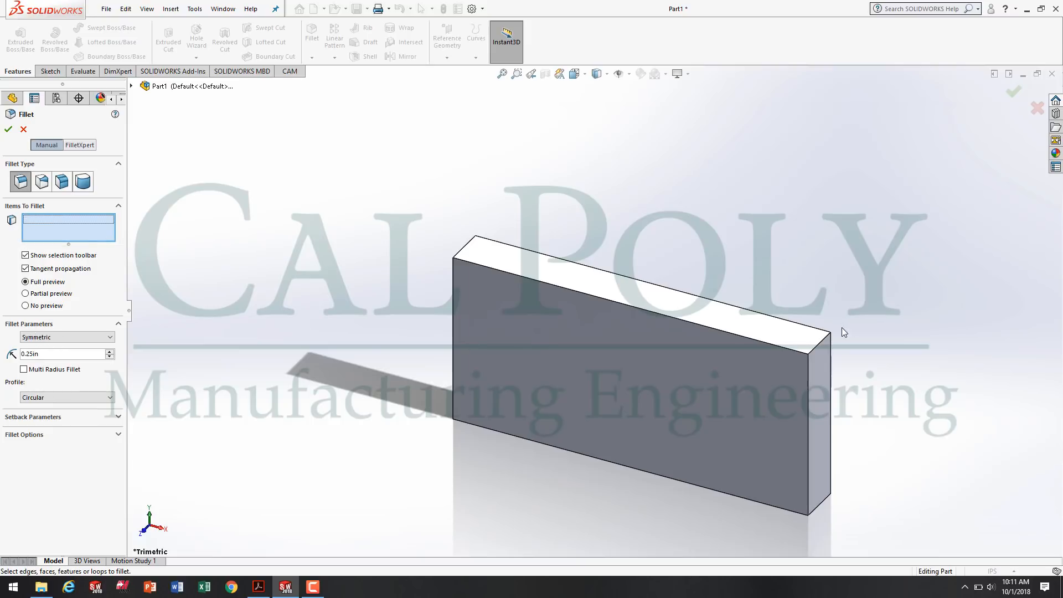
# Select the block's four short corner edges as the items to fillet.
pyautogui.click(820, 349)
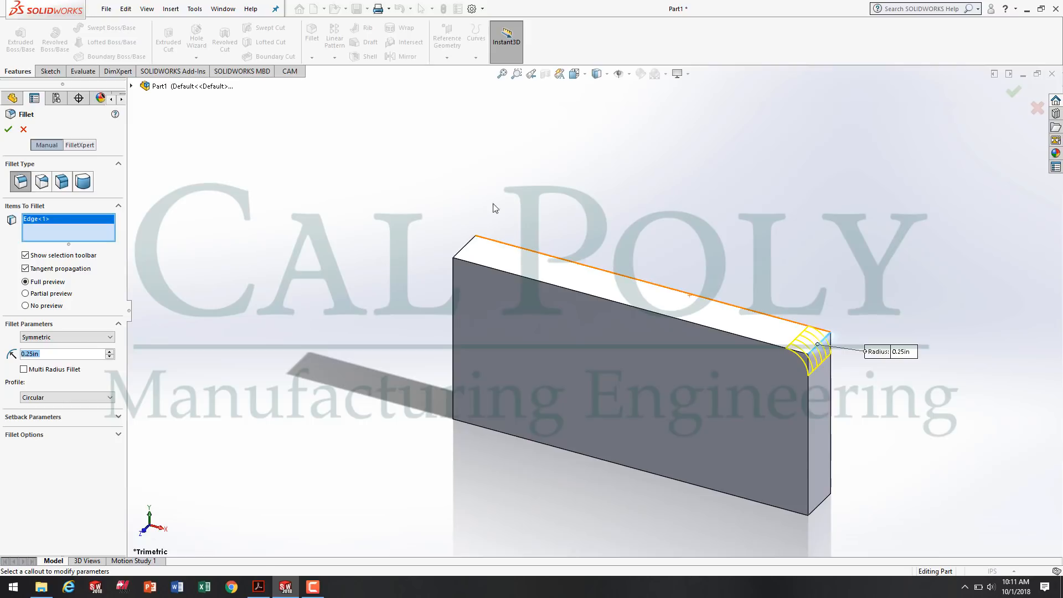
pyautogui.click(466, 250)
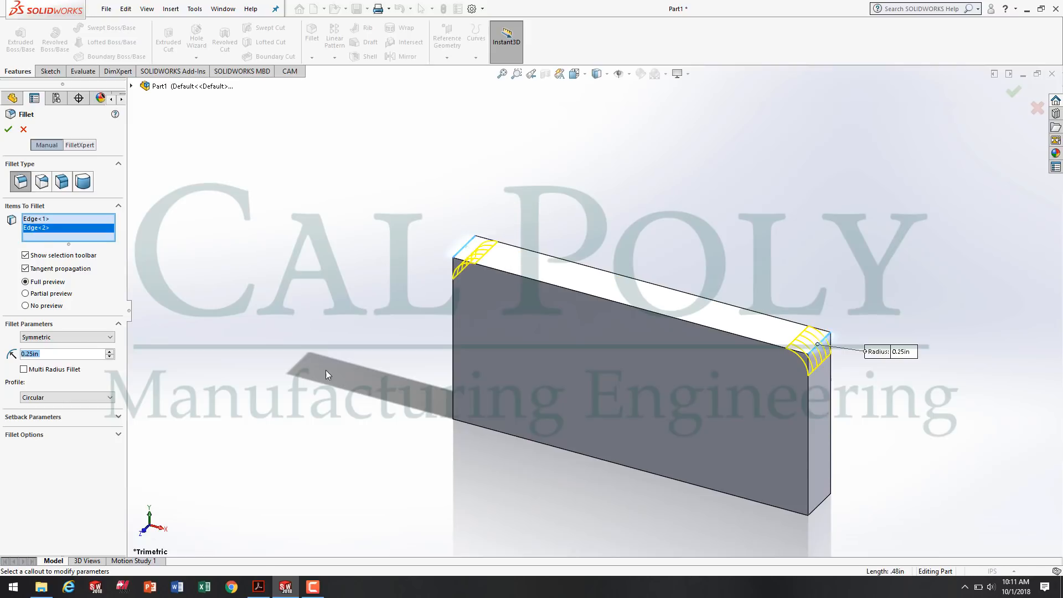
pyautogui.moveTo(360, 401); pyautogui.dragTo(457, 347, button='middle')
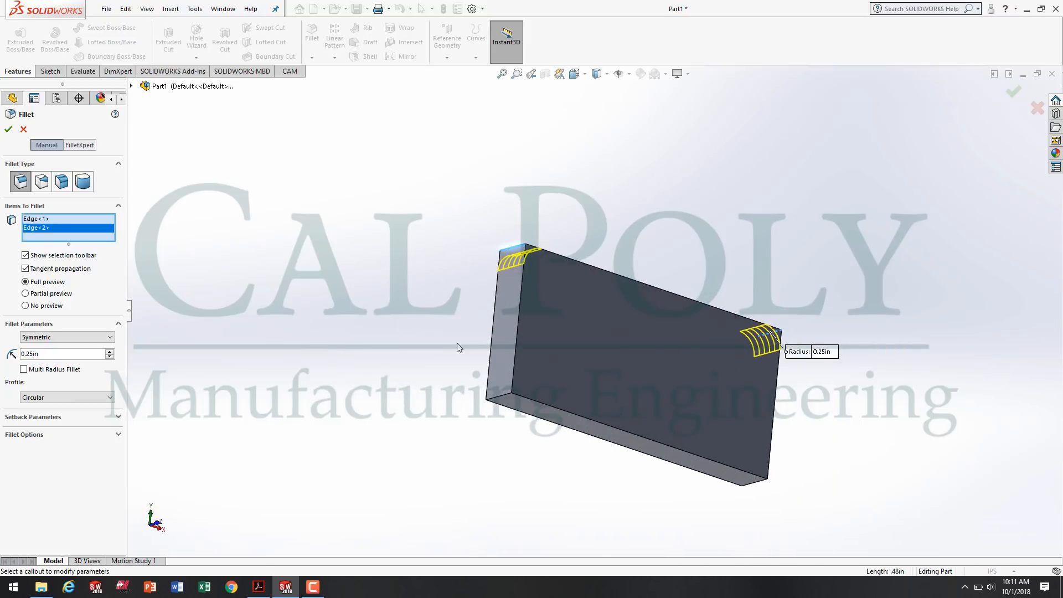
pyautogui.click(499, 396)
pyautogui.moveTo(695, 503); pyautogui.dragTo(719, 482, button='middle')
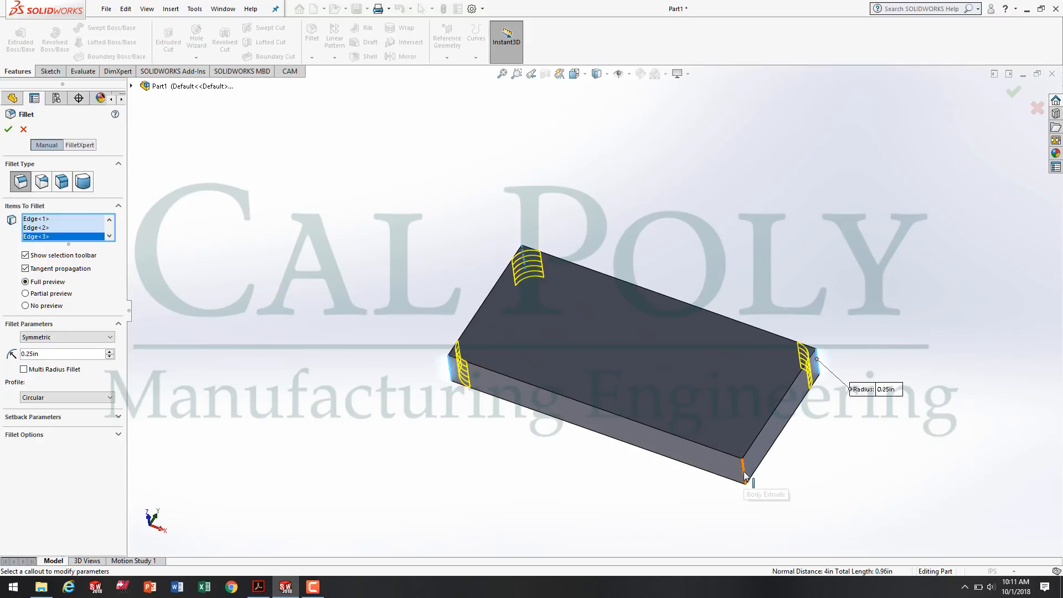
pyautogui.click(744, 475)
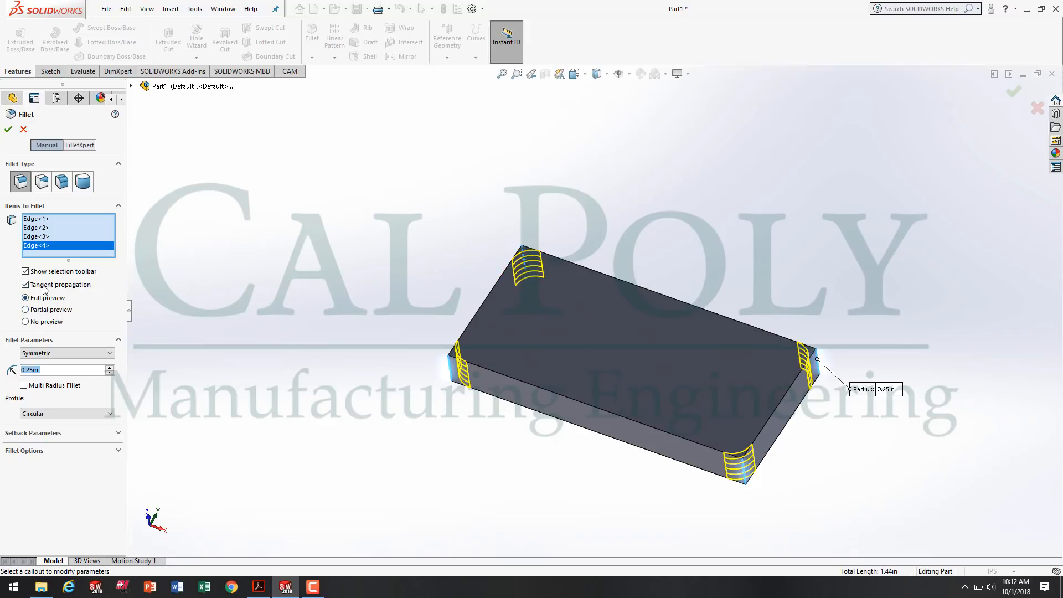
# Try the partial and no-preview options for the fillet and restore the full preview.
pyautogui.click(31, 312)
pyautogui.click(26, 321)
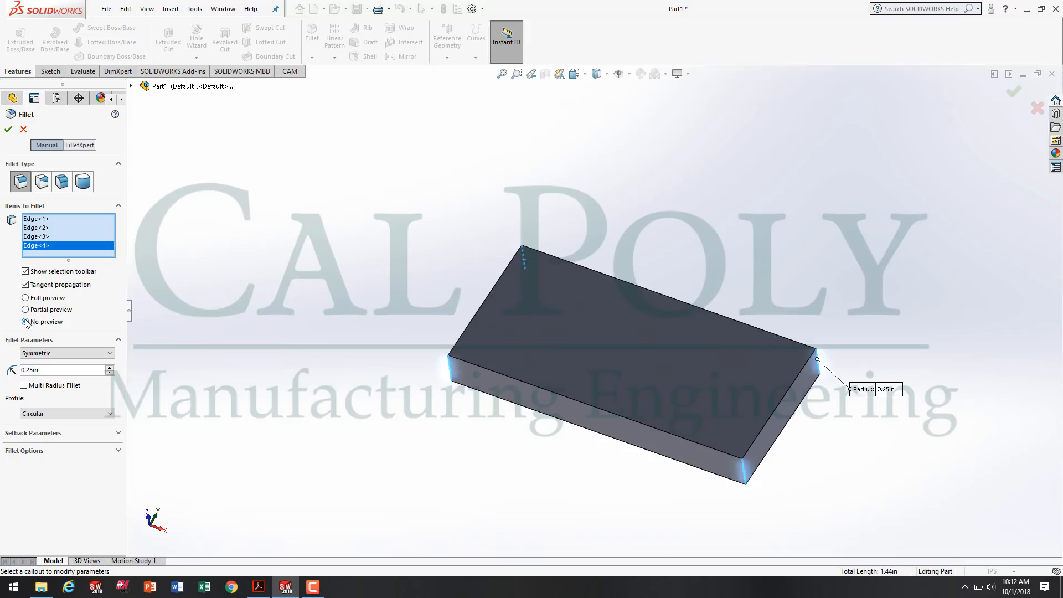
pyautogui.click(26, 299)
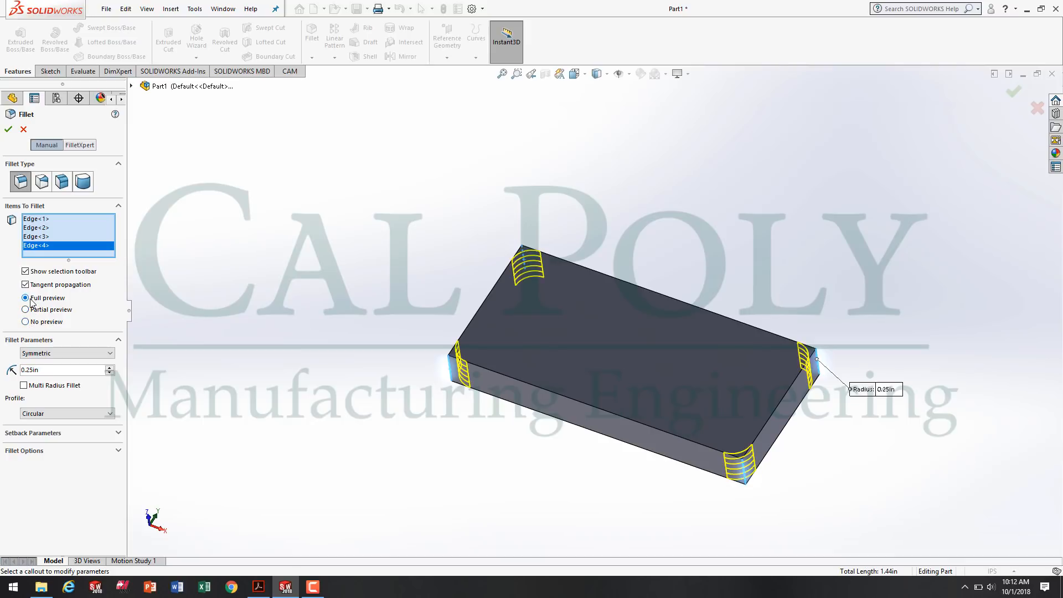
# Inspect the corner previews and apply the 0.25 in fillet to the block.
pyautogui.scroll(-1, 261, 217)
pyautogui.moveTo(260, 217); pyautogui.dragTo(254, 271, button='middle')
pyautogui.scroll(1, 614, 294)
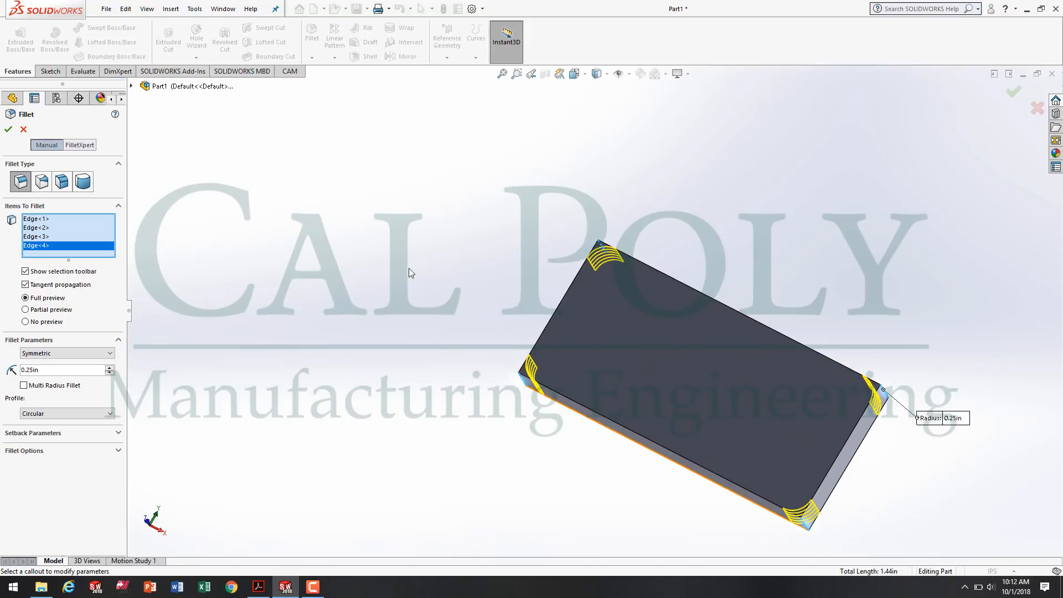
pyautogui.moveTo(409, 271); pyautogui.dragTo(443, 294, button='middle')
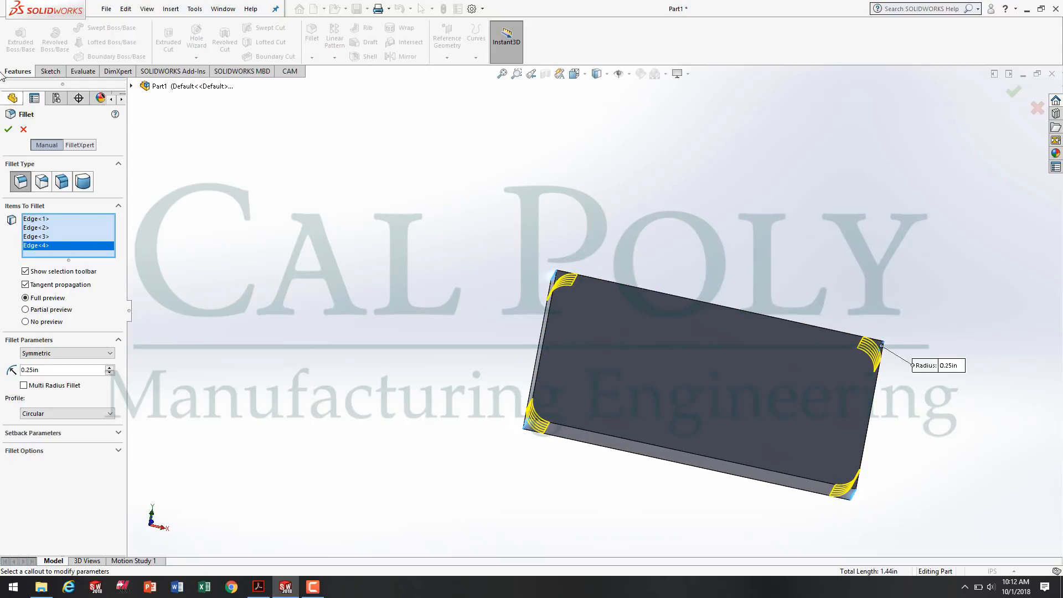
pyautogui.click(8, 129)
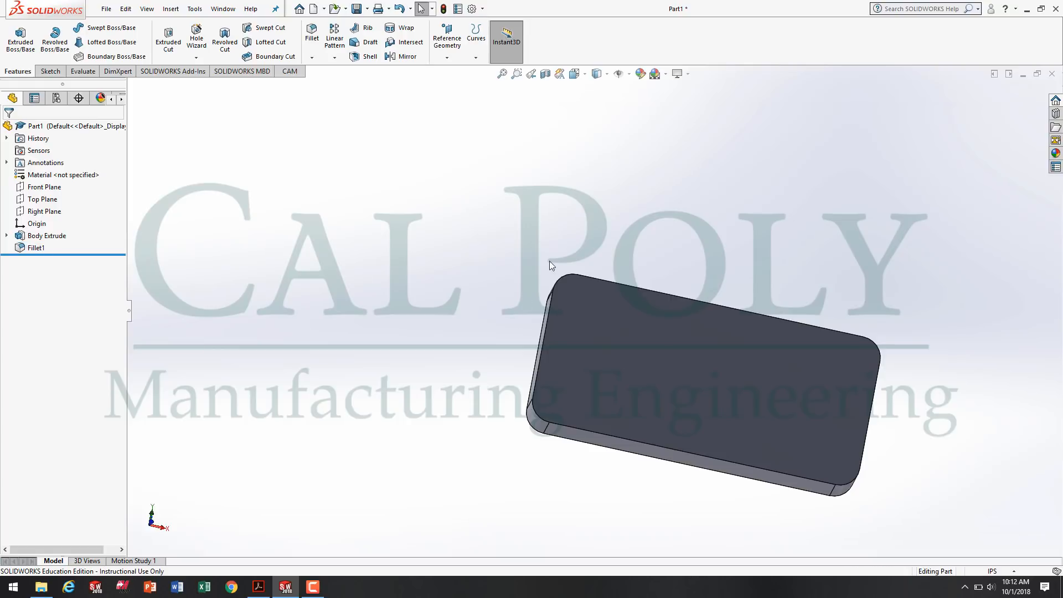
# Rename the fillet feature as Corner Round through its feature properties and clear the selection.
pyautogui.moveTo(549, 261); pyautogui.dragTo(631, 399, button='middle')
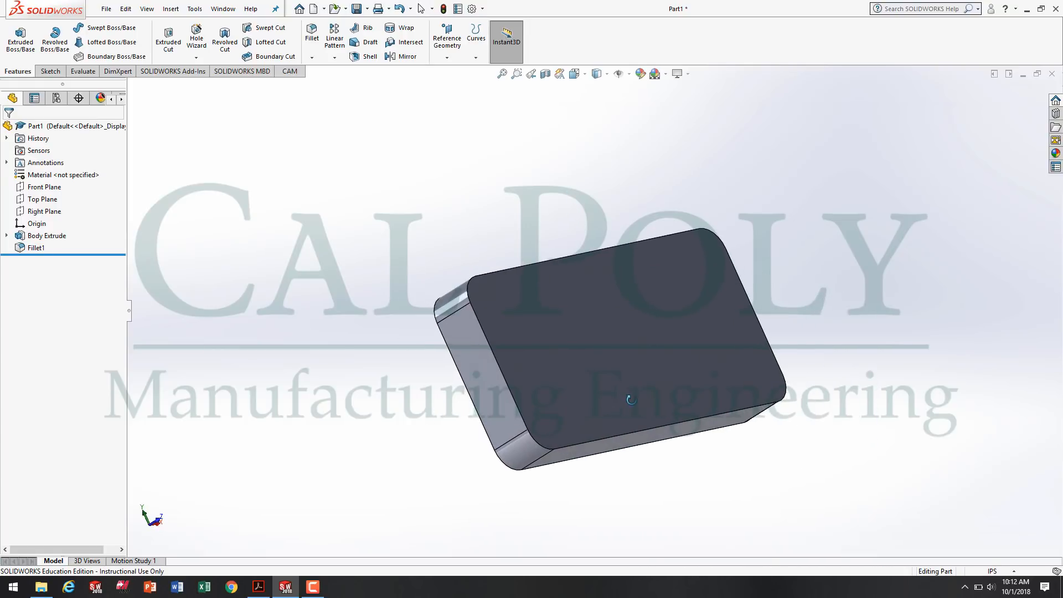
pyautogui.rightClick(32, 250)
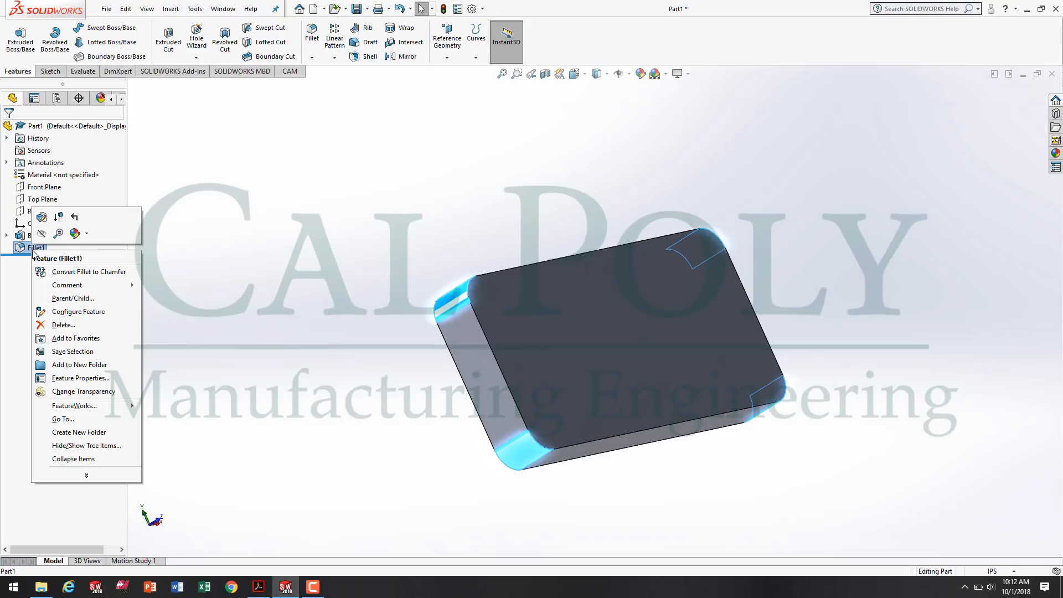
pyautogui.click(101, 380)
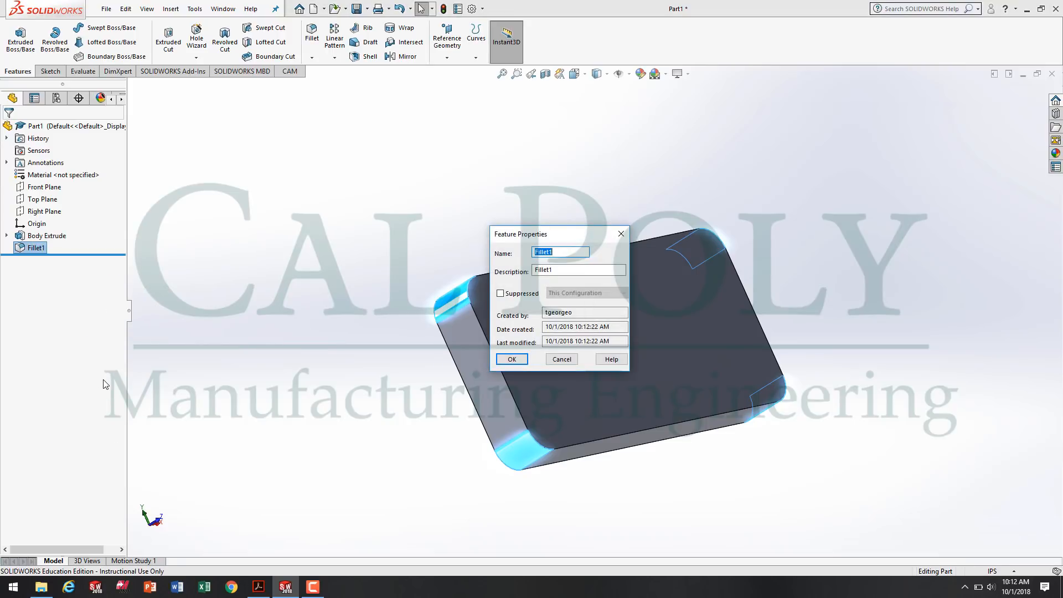
pyautogui.write('Corner Round')
pyautogui.click(512, 359)
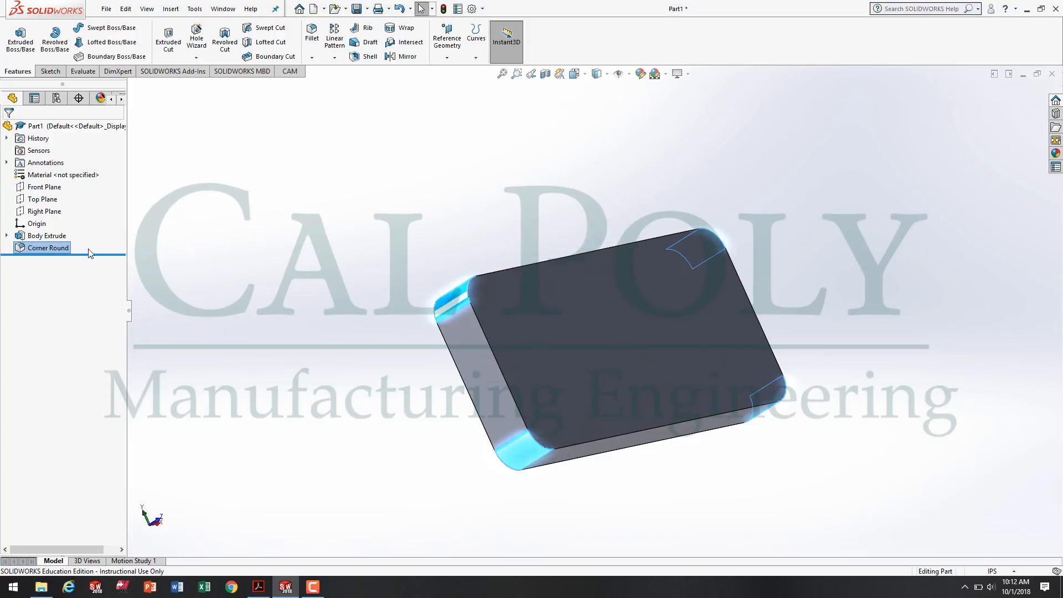
pyautogui.click(247, 275)
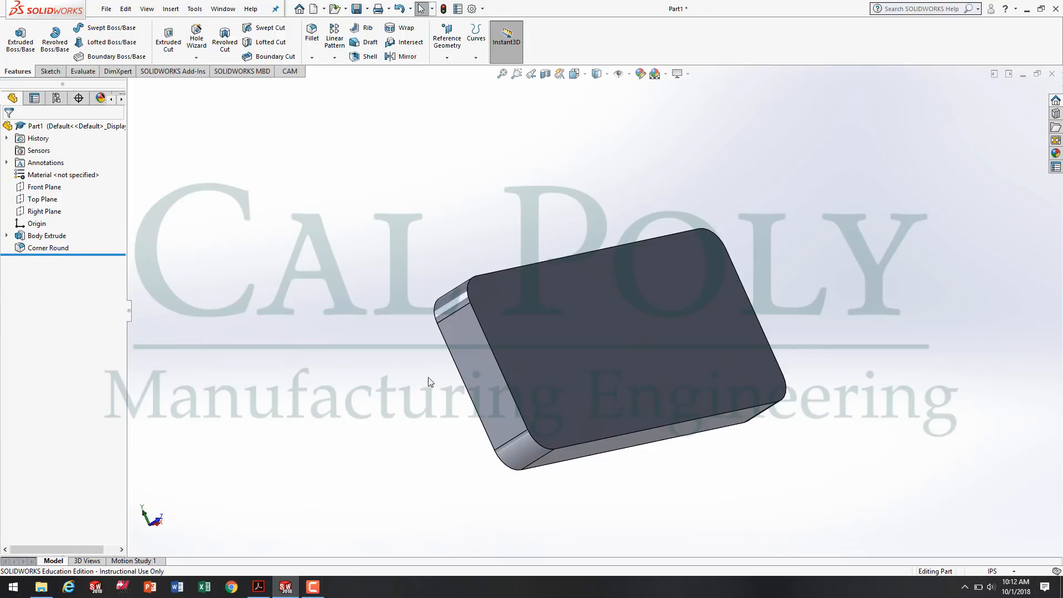
# Switch to Adobe Acrobat Reader and examine the dimensions on sheet 2 of the Mill Project #1 drawing.
pyautogui.moveTo(429, 382); pyautogui.dragTo(362, 425, button='middle')
pyautogui.moveTo(454, 497); pyautogui.dragTo(426, 481, button='middle')
pyautogui.click(258, 586)
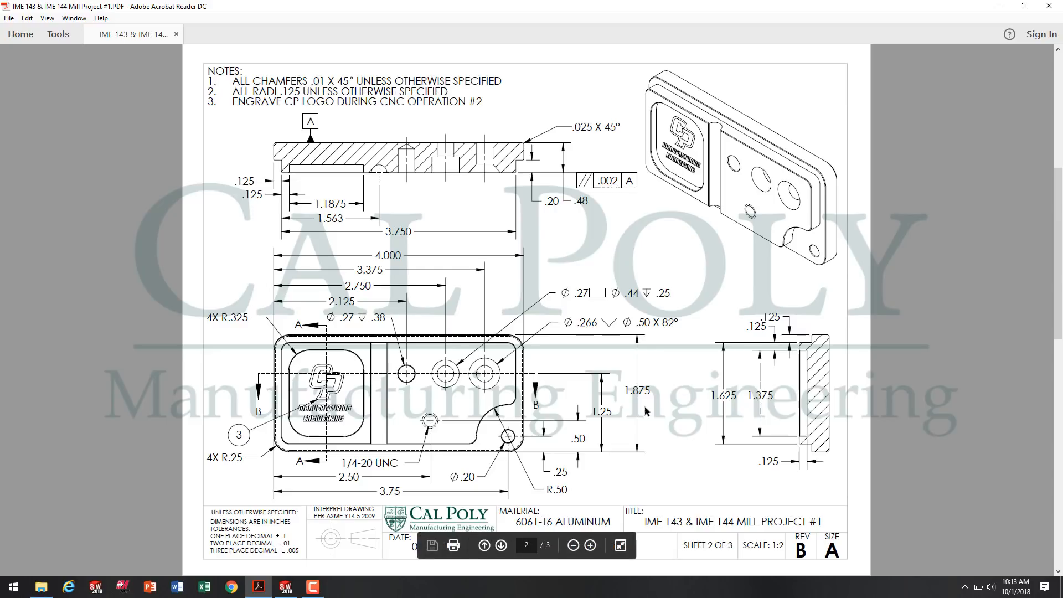
# Switch to SOLIDWORKS and show the rounded block in the isometric view.
pyautogui.click(289, 586)
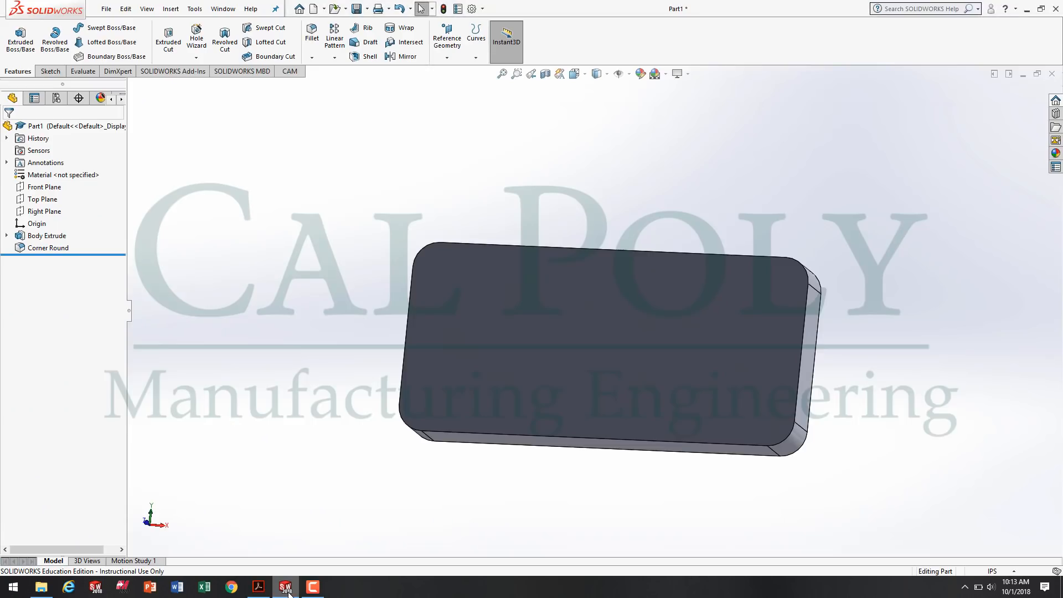
pyautogui.moveTo(351, 494)
pyautogui.mouseDown(button='middle')
pyautogui.moveTo(323, 472)
pyautogui.moveTo(368, 483)
pyautogui.mouseUp(button='middle')
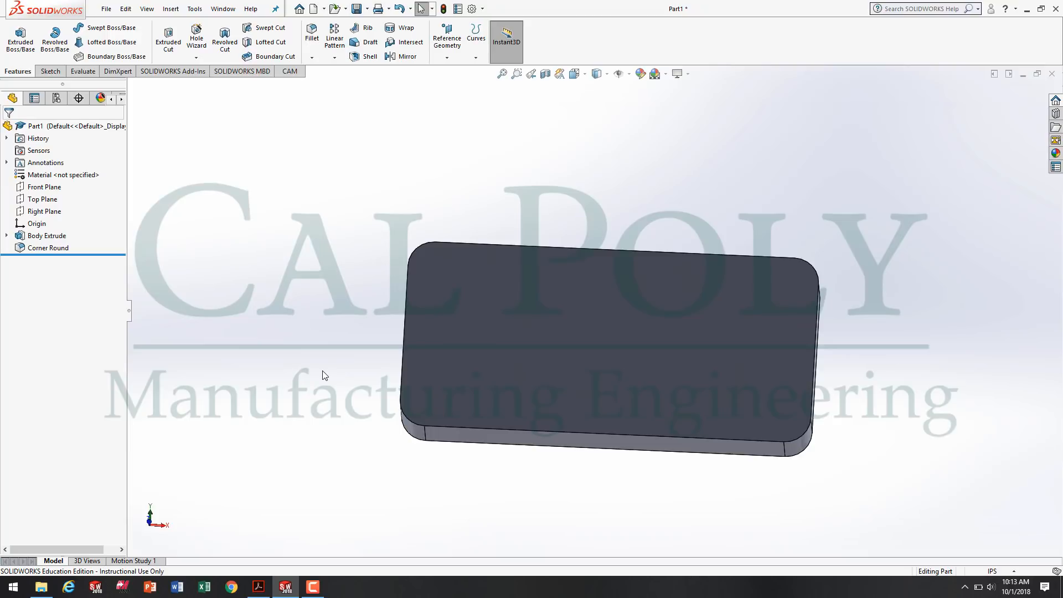
pyautogui.press('space')
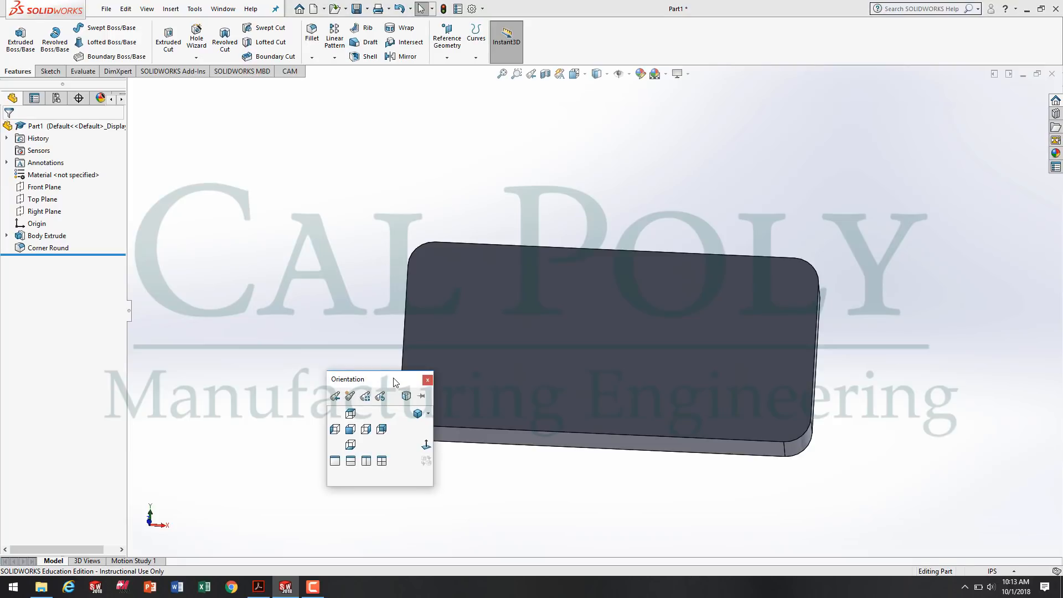
pyautogui.click(419, 414)
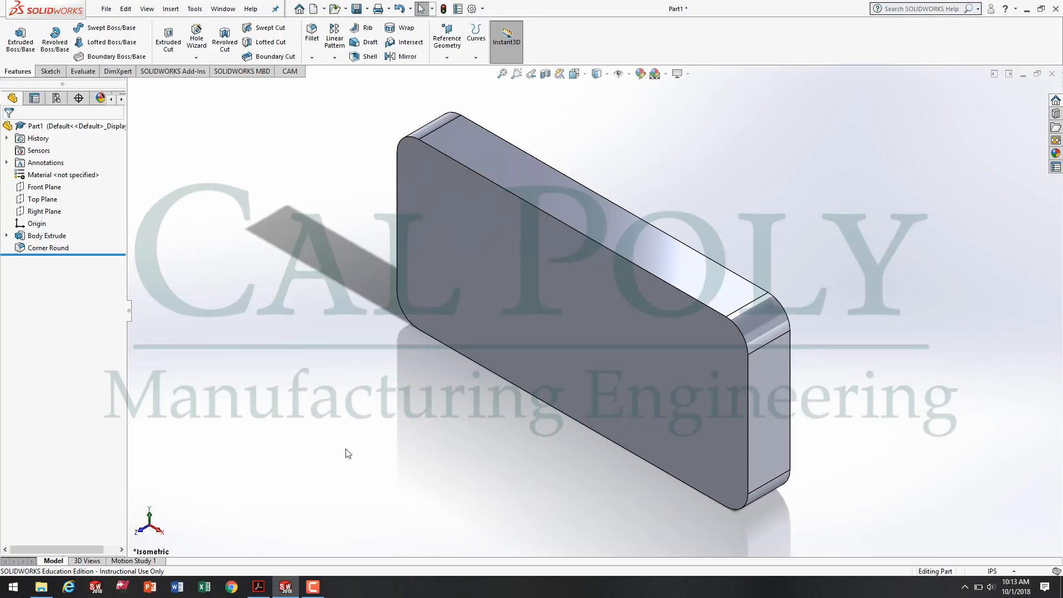
pyautogui.click(312, 587)
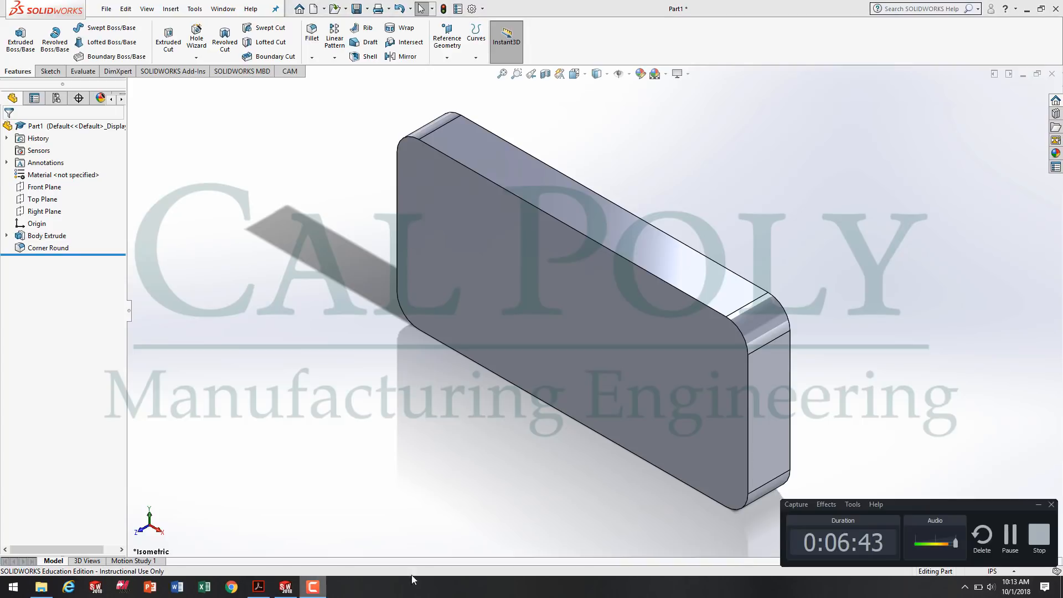
pyautogui.click(1012, 532)
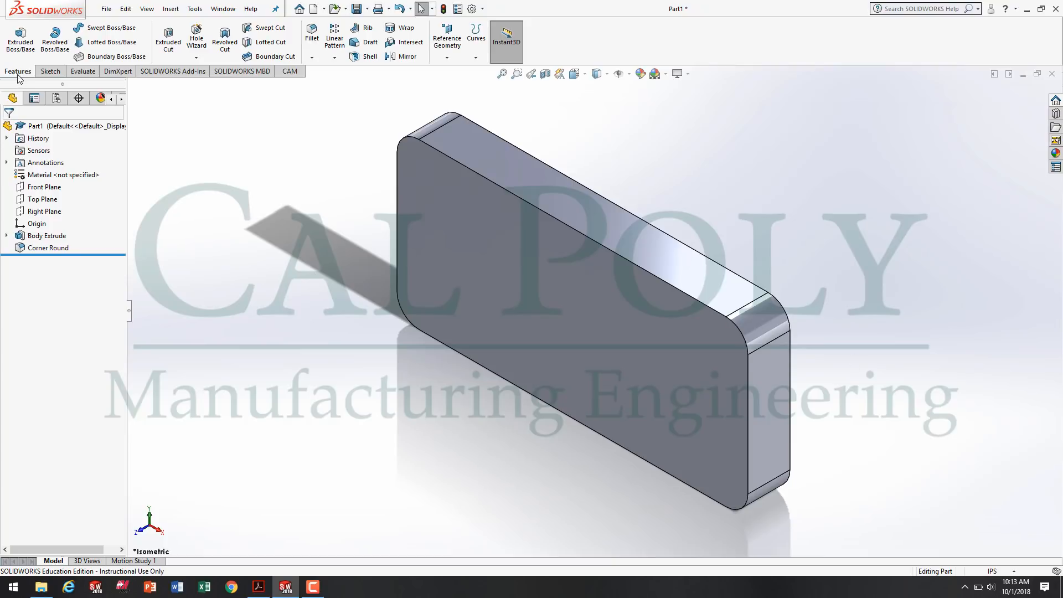
# Start an Extruded Cut sketch on the block's large front face and view that face straight on.
pyautogui.click(166, 36)
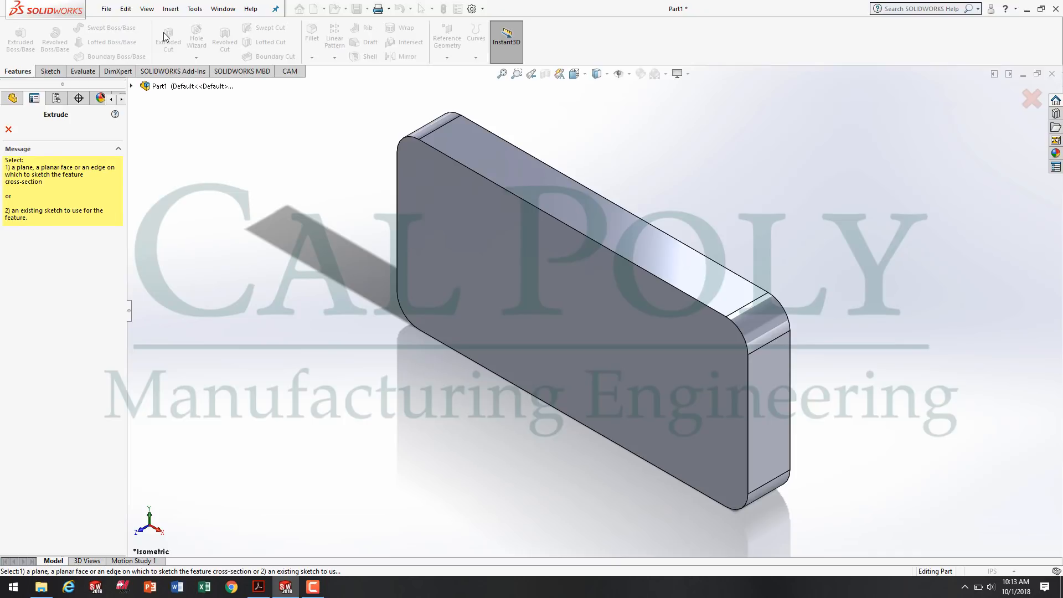
pyautogui.click(462, 210)
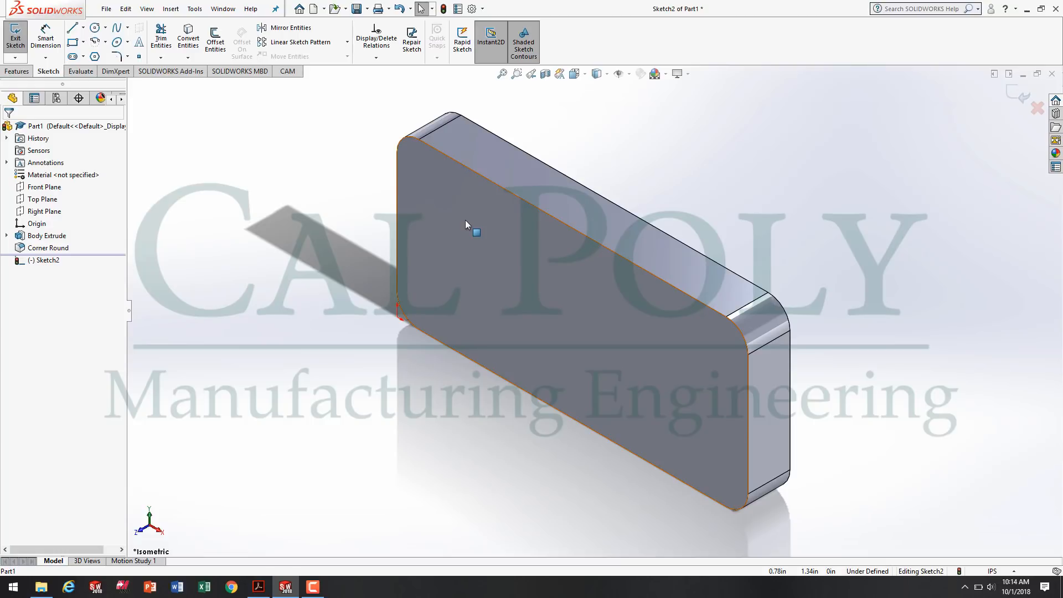
pyautogui.press('space')
pyautogui.click(469, 257)
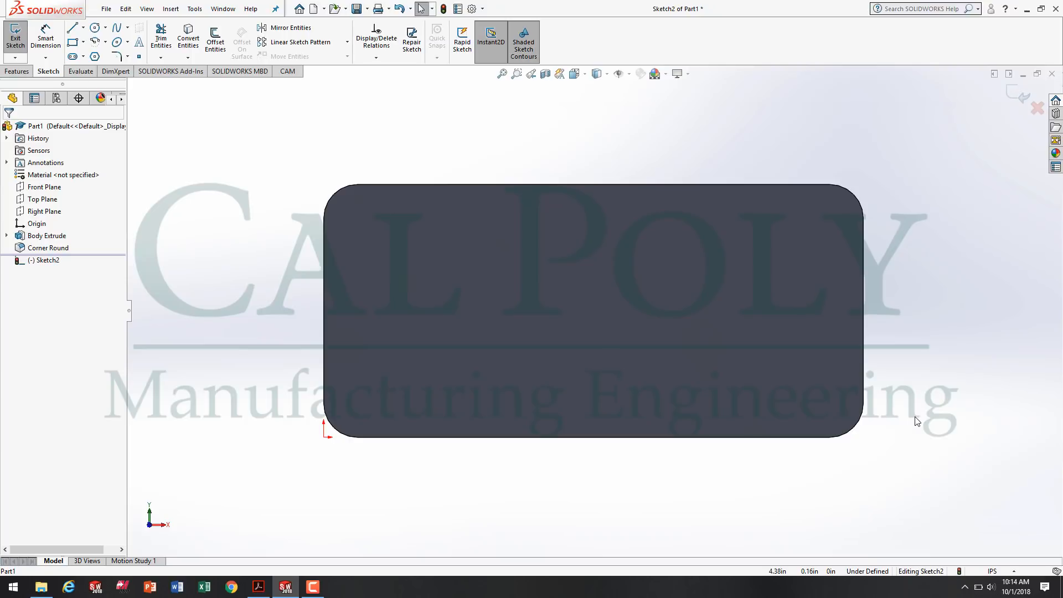
# Convert all eight outline edges of the front face, four sides and four corner arcs, into sketch entities.
pyautogui.click(191, 32)
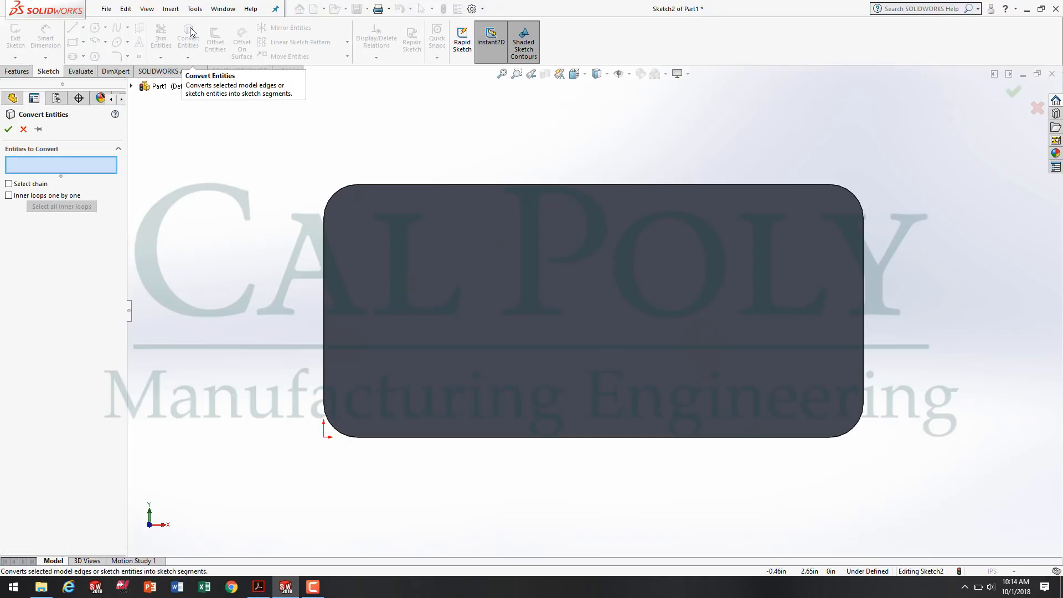
pyautogui.click(494, 185)
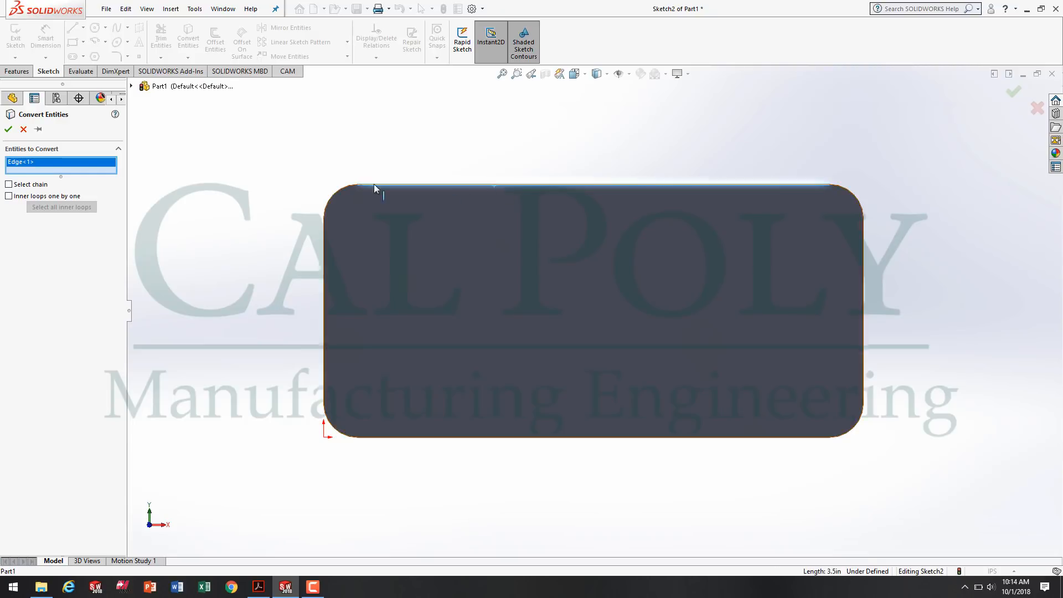
pyautogui.click(345, 188)
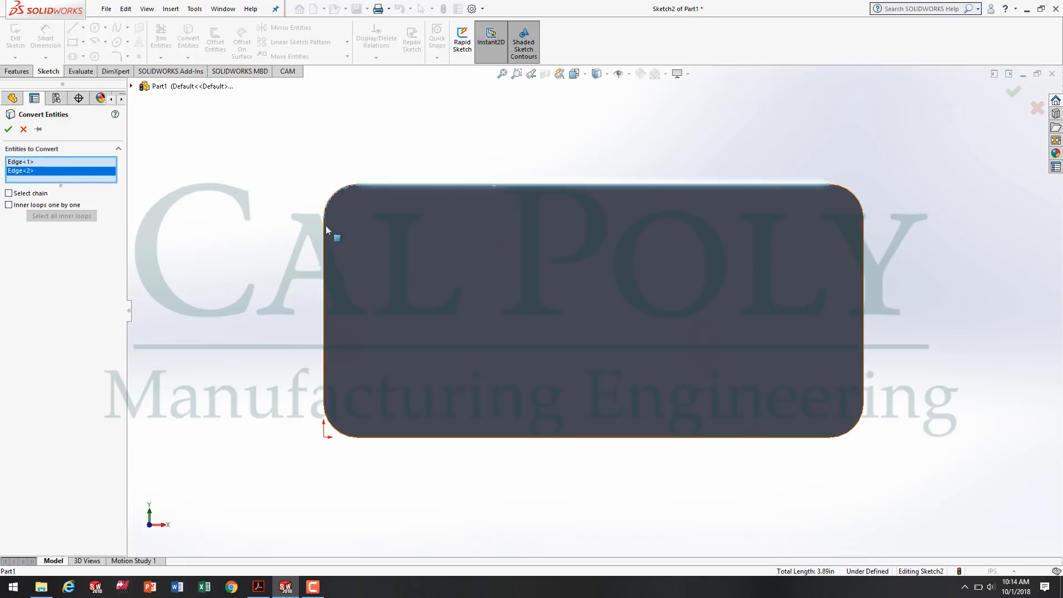
pyautogui.click(324, 262)
pyautogui.click(340, 435)
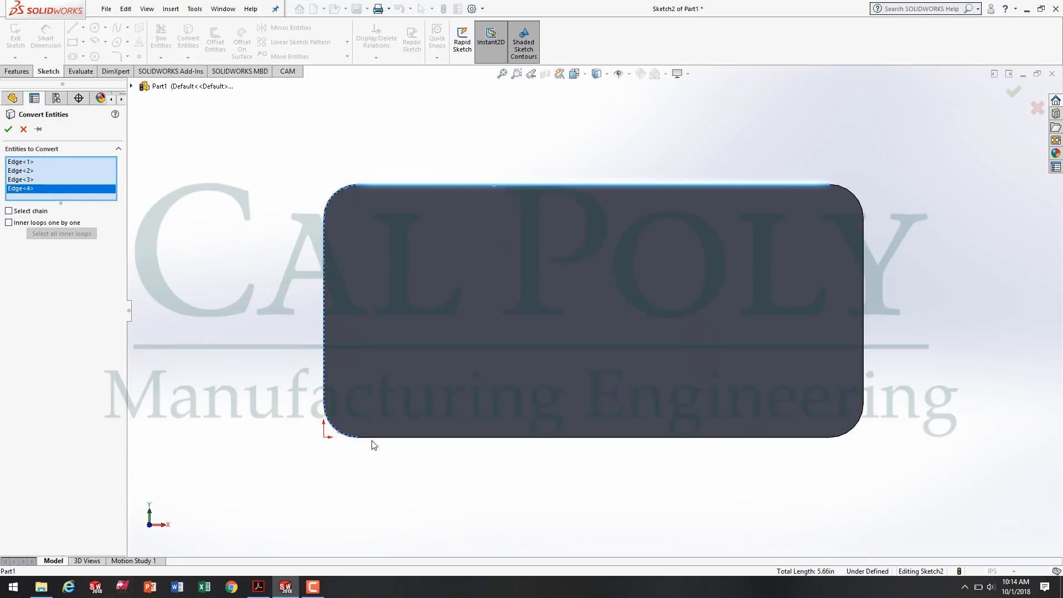
pyautogui.click(380, 437)
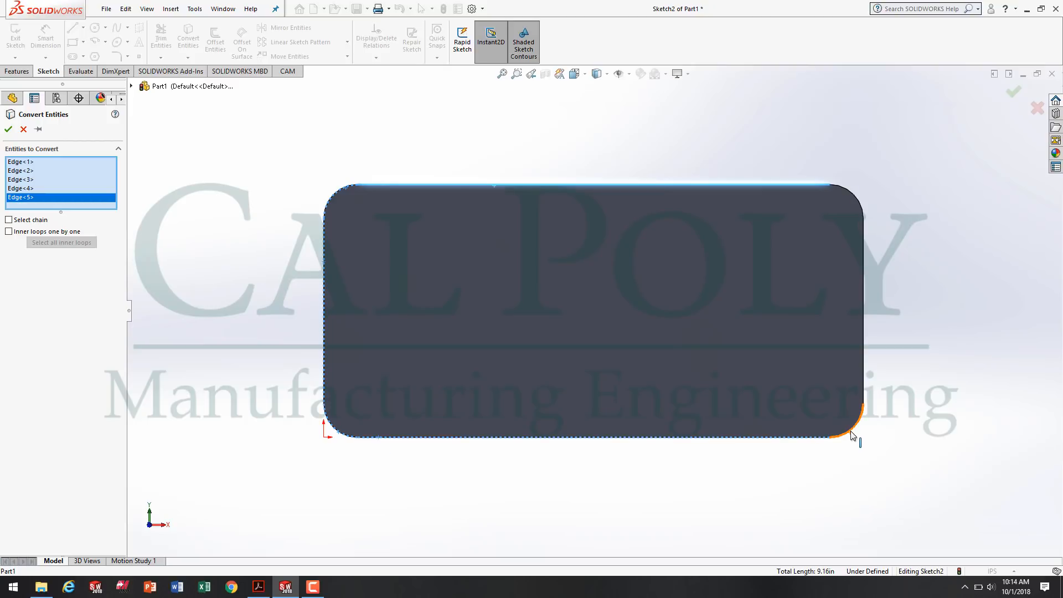
pyautogui.click(857, 435)
pyautogui.click(863, 390)
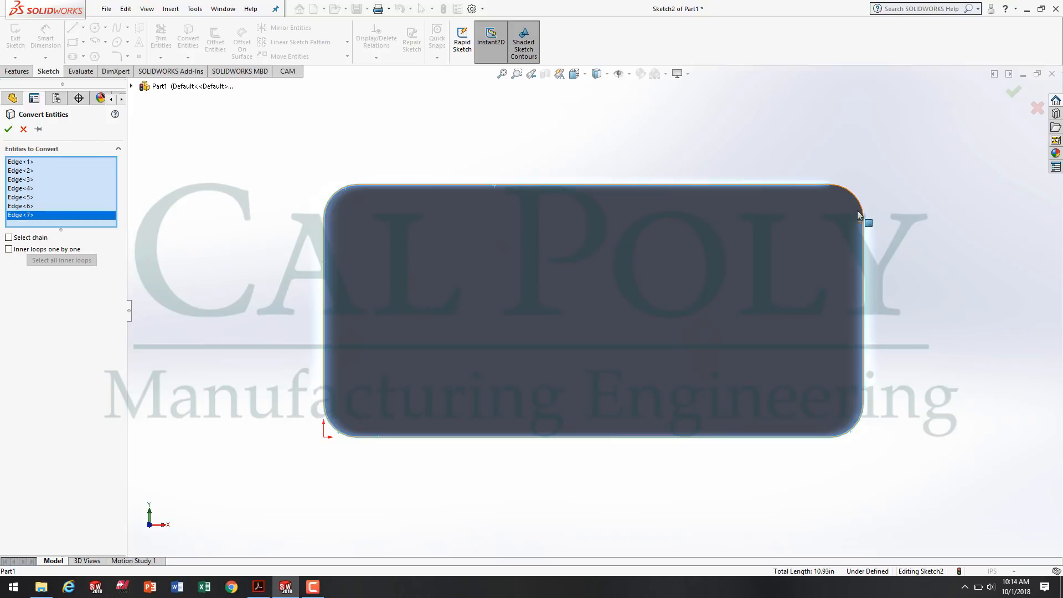
pyautogui.click(861, 205)
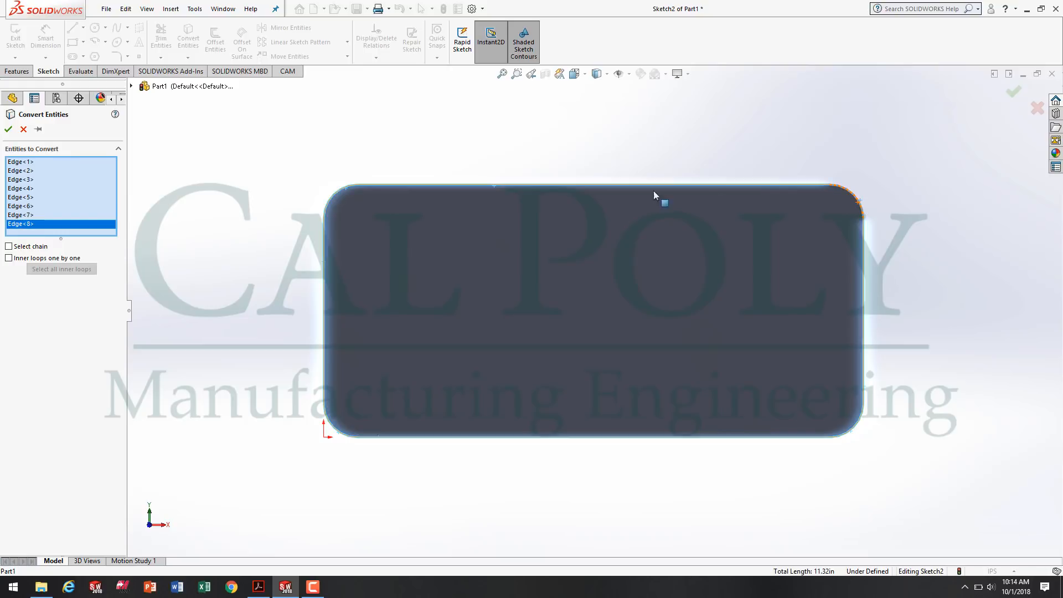
pyautogui.click(9, 130)
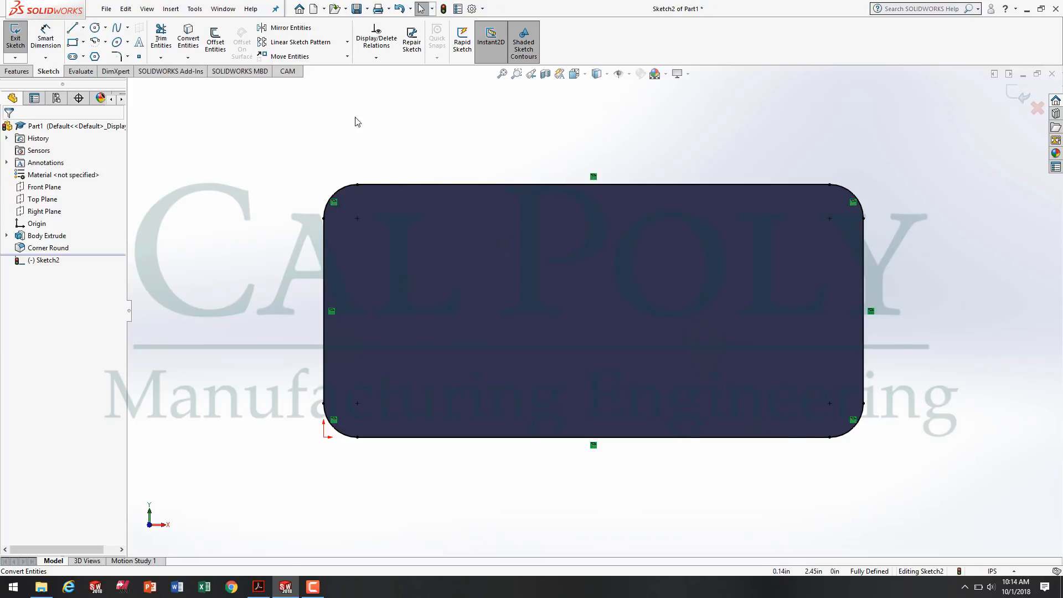
# Offset the converted outline inward by 0.125 in, turning the base geometry into construction lines.
pyautogui.click(216, 37)
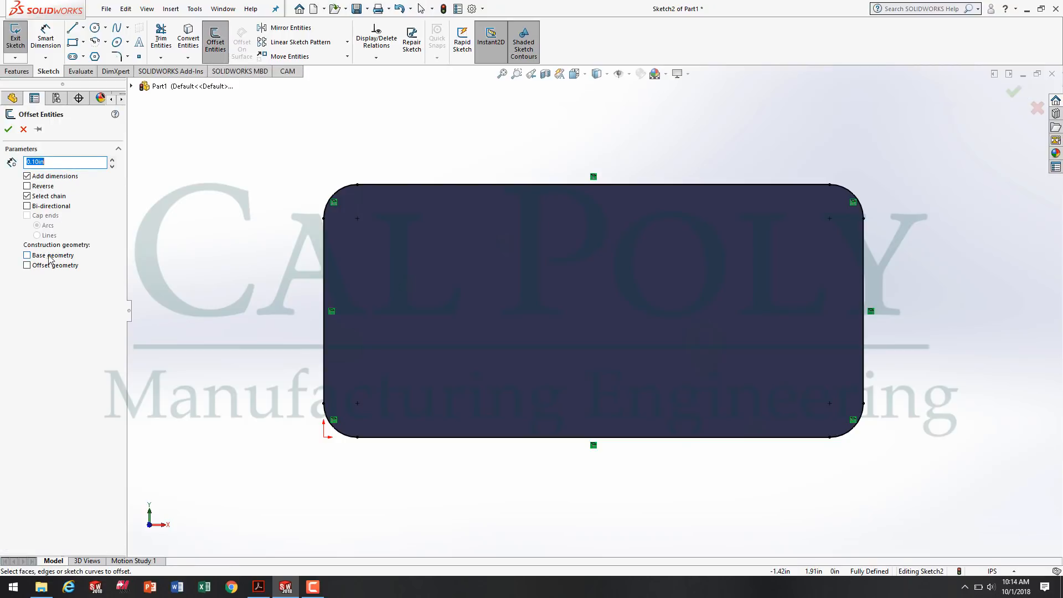
pyautogui.click(27, 259)
pyautogui.moveTo(45, 163); pyautogui.dragTo(1, 171)
pyautogui.write('.125')
pyautogui.click(429, 185)
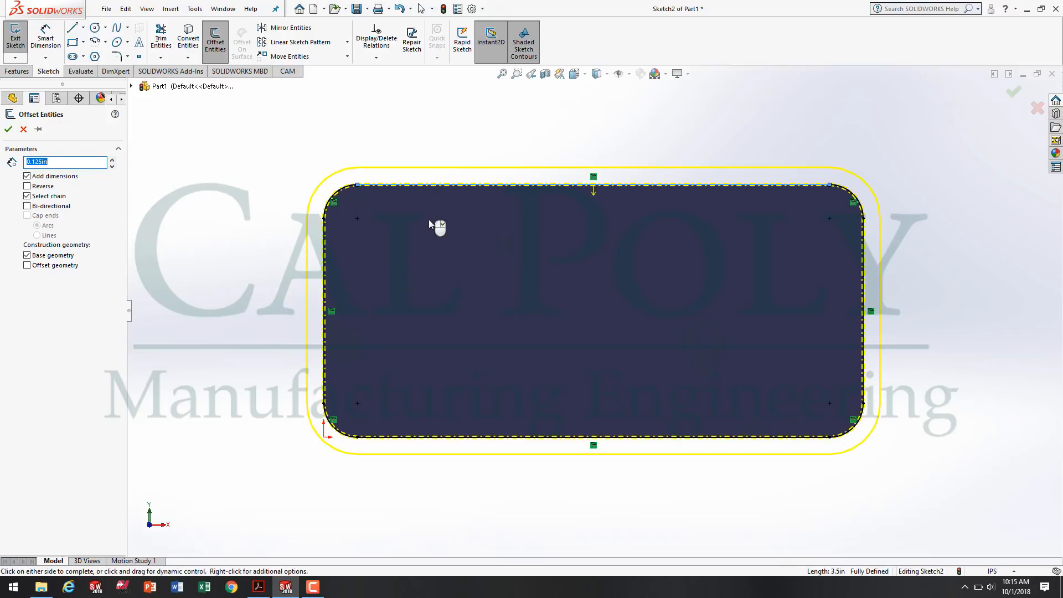
pyautogui.click(443, 245)
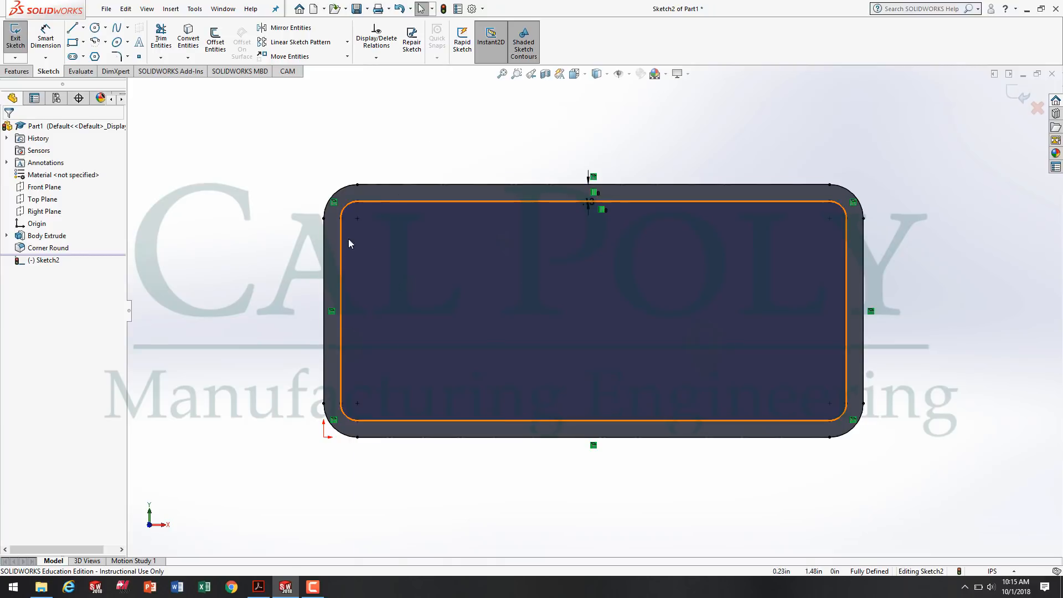
# Examine the construction outline and the offset profile closely at the upper-left corner of the face.
pyautogui.scroll(-8, 299, 222)
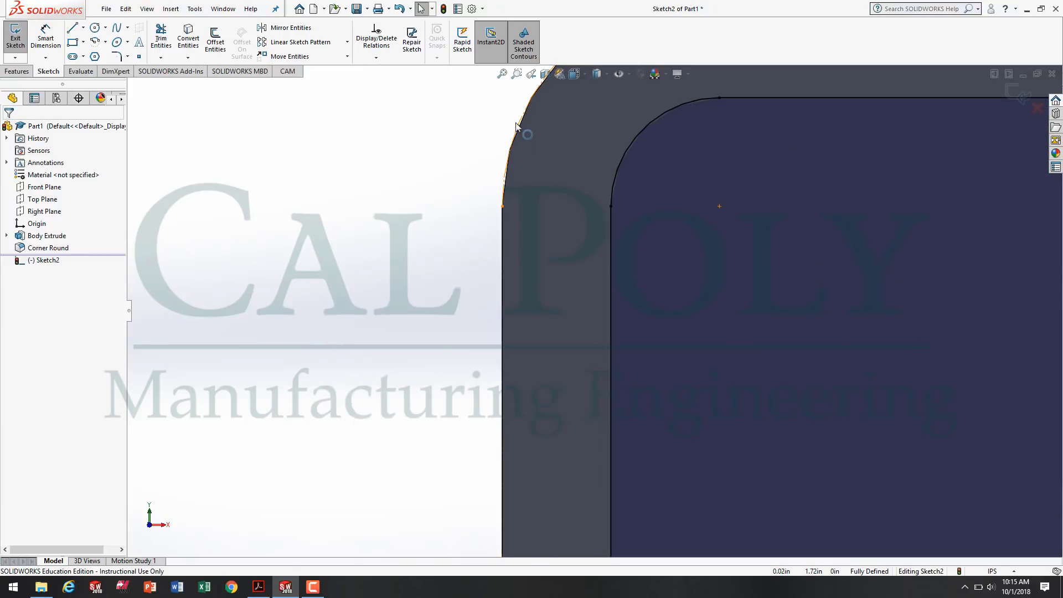
pyautogui.scroll(-6, 578, 157)
pyautogui.scroll(2, 793, 424)
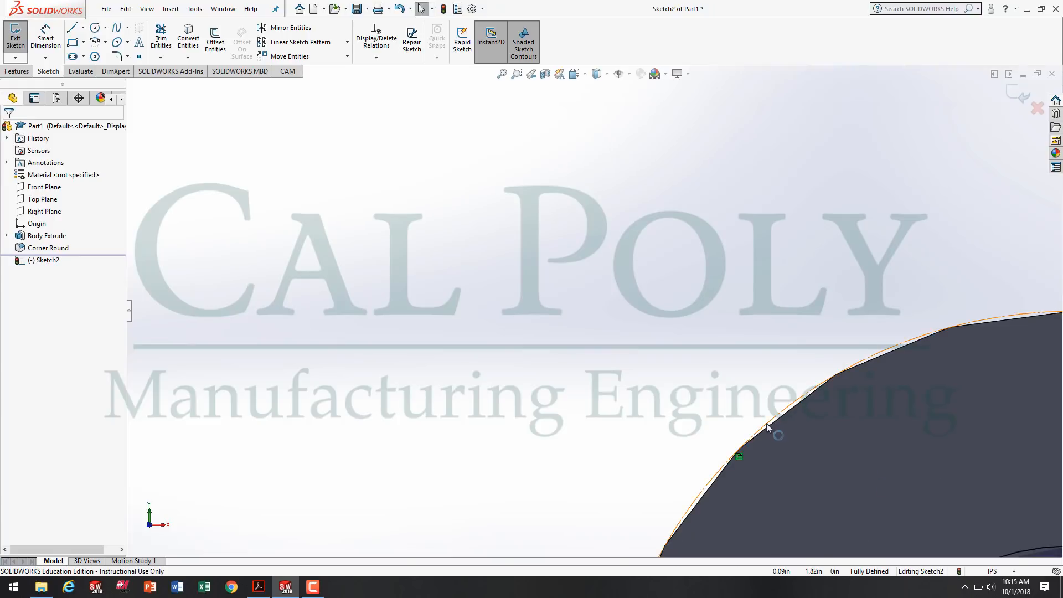
pyautogui.scroll(3, 767, 426)
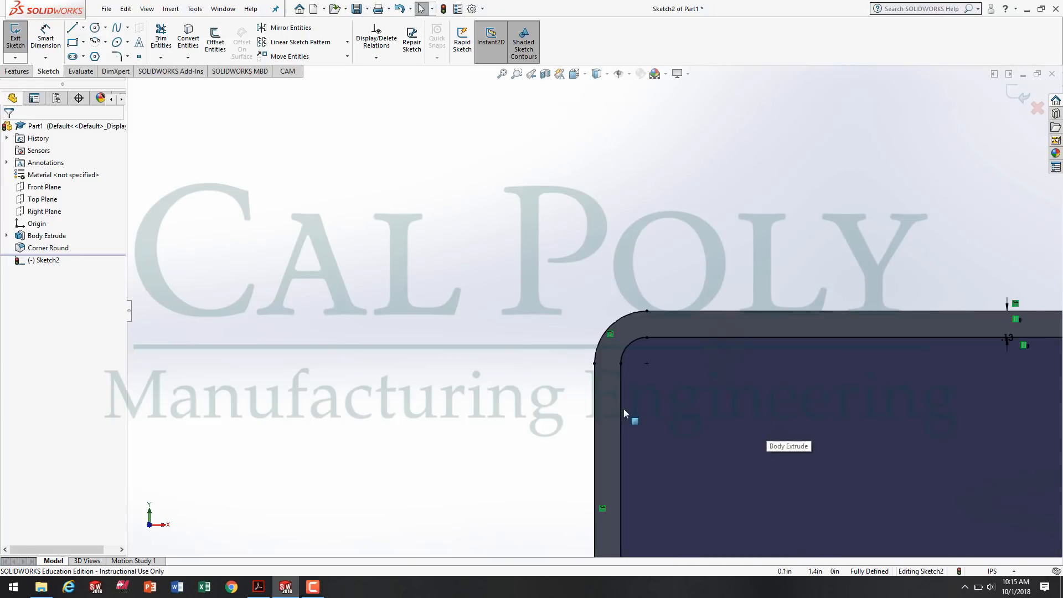
pyautogui.scroll(3, 637, 415)
pyautogui.scroll(-3, 647, 437)
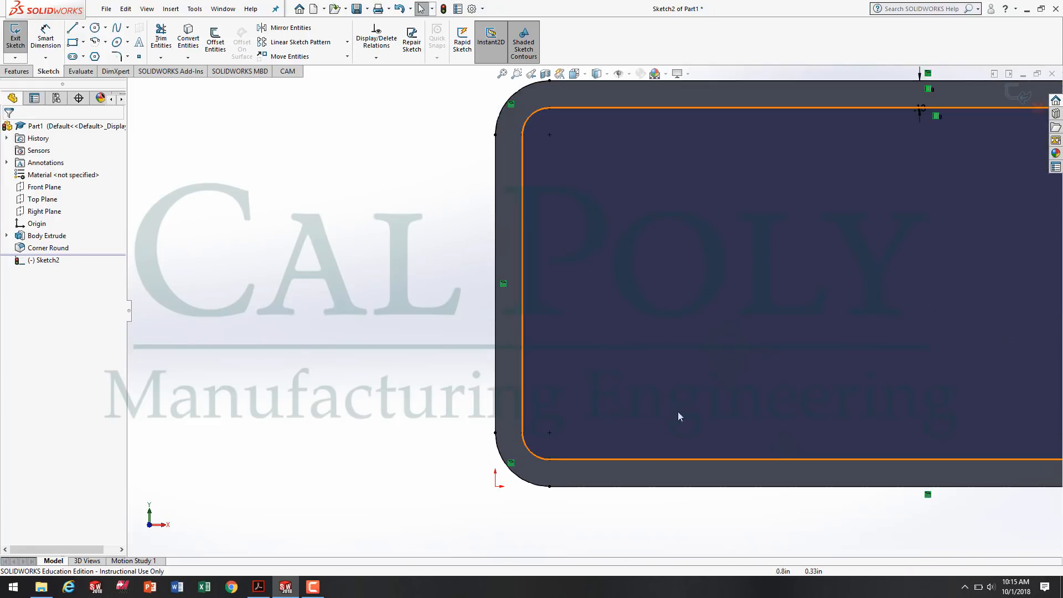
pyautogui.scroll(3, 680, 417)
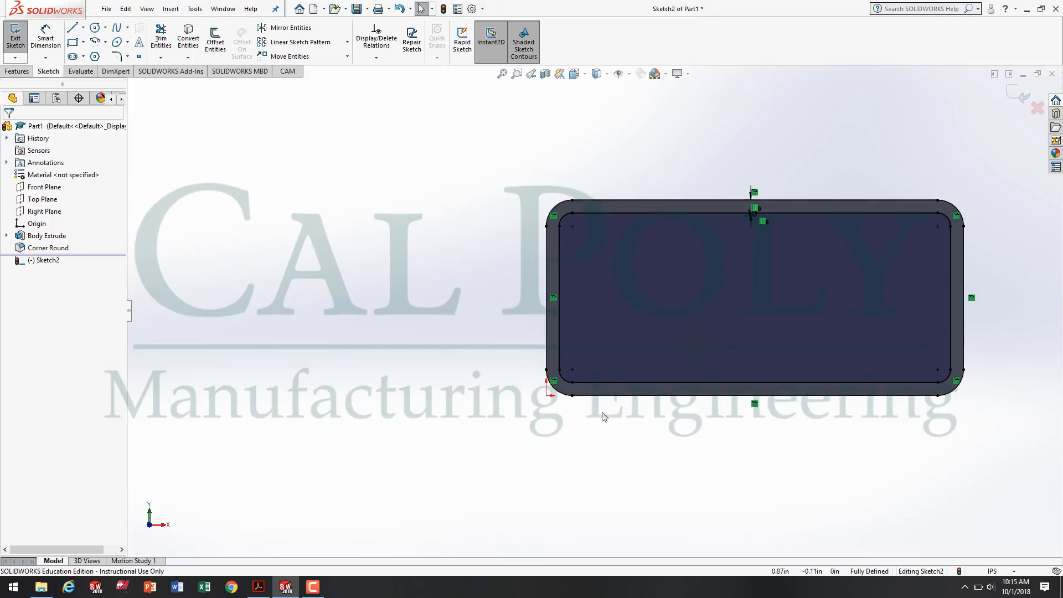
# Check the drawing in Acrobat Reader, return to SOLIDWORKS and sketch a circle of about 0.52 in radius over the face's lower-right corner.
pyautogui.click(258, 594)
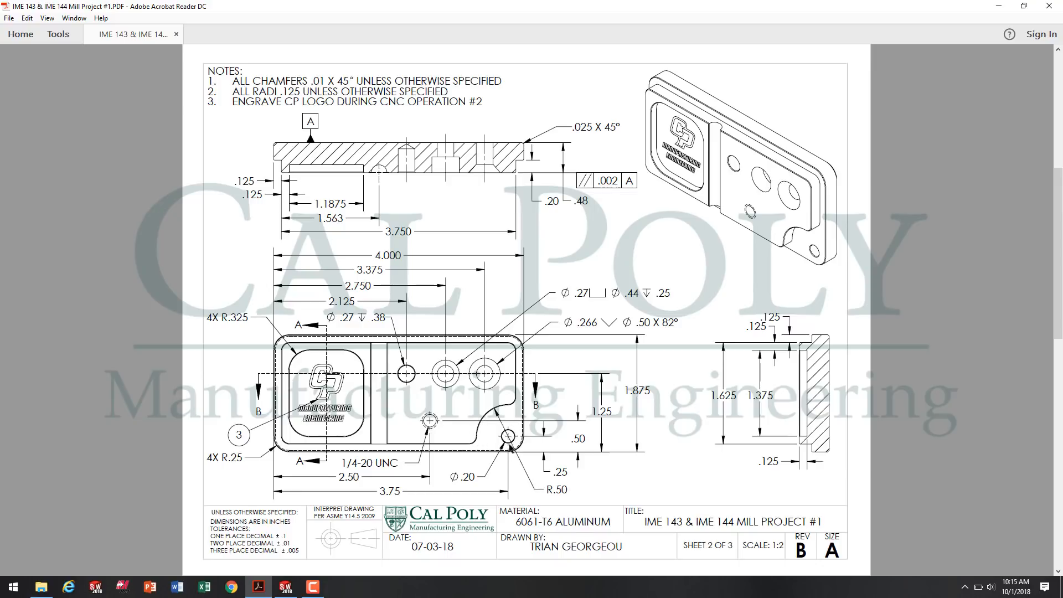
pyautogui.click(285, 587)
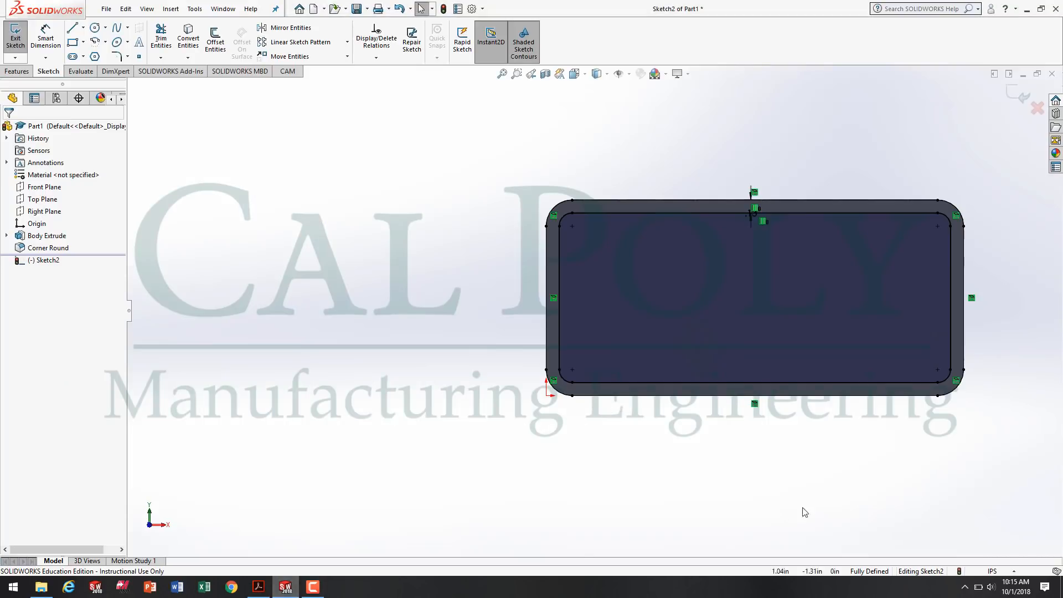
pyautogui.press('f')
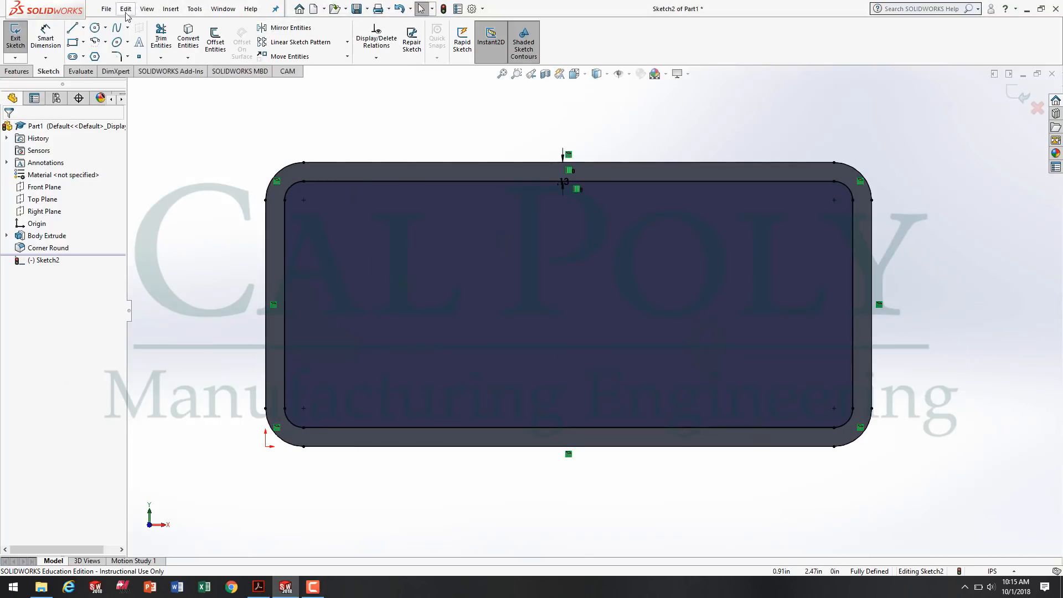
pyautogui.click(94, 29)
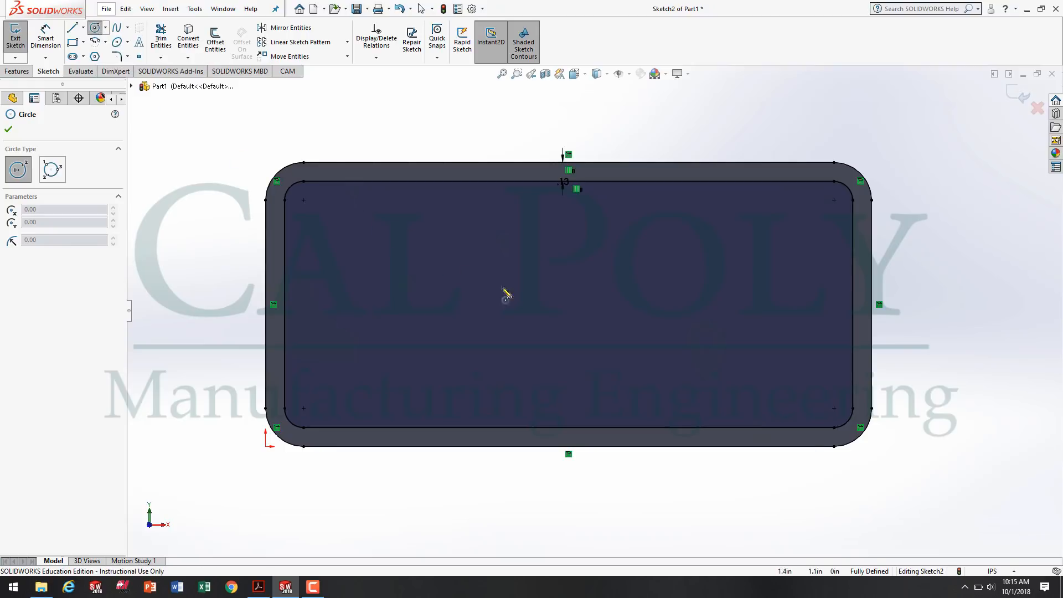
pyautogui.click(820, 397)
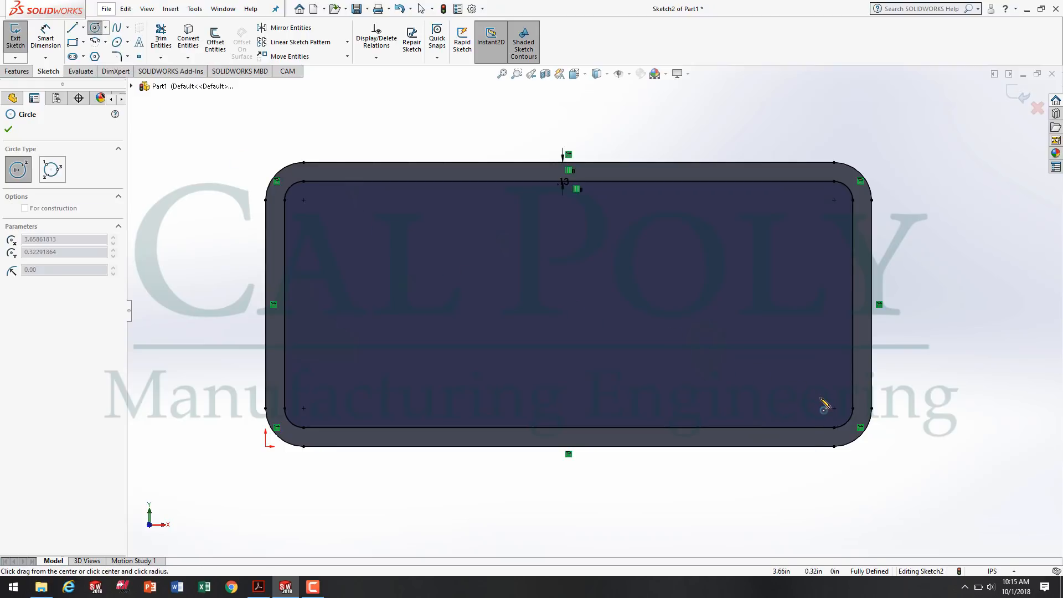
pyautogui.click(861, 468)
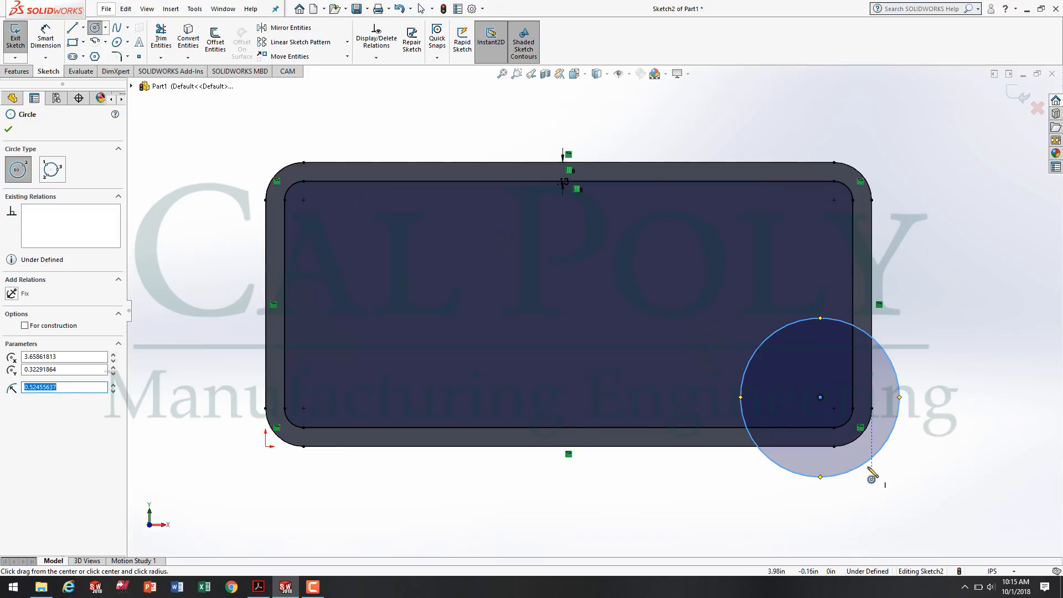
pyautogui.click(45, 34)
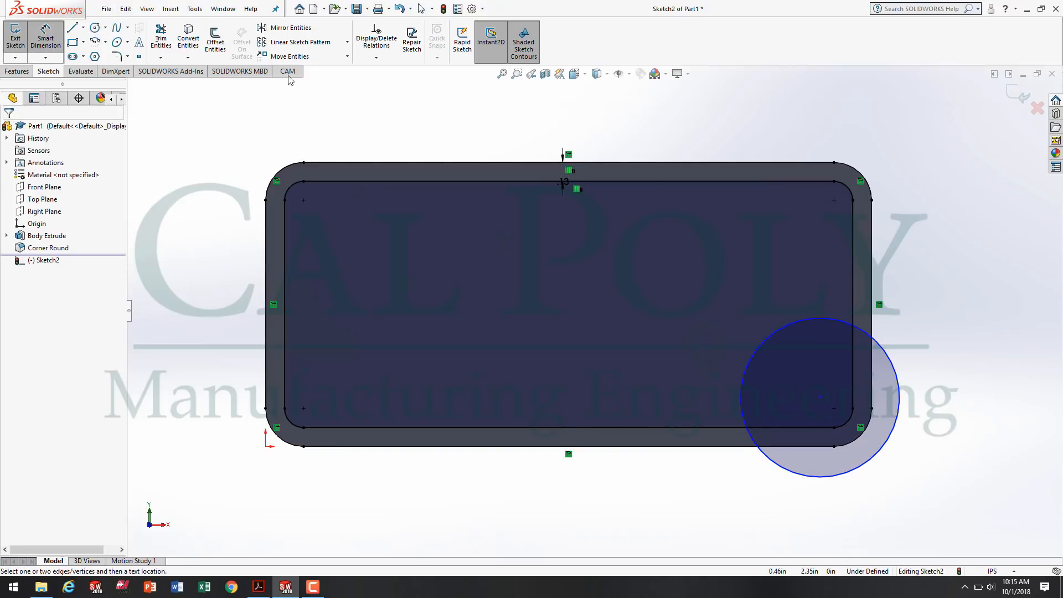
pyautogui.click(803, 321)
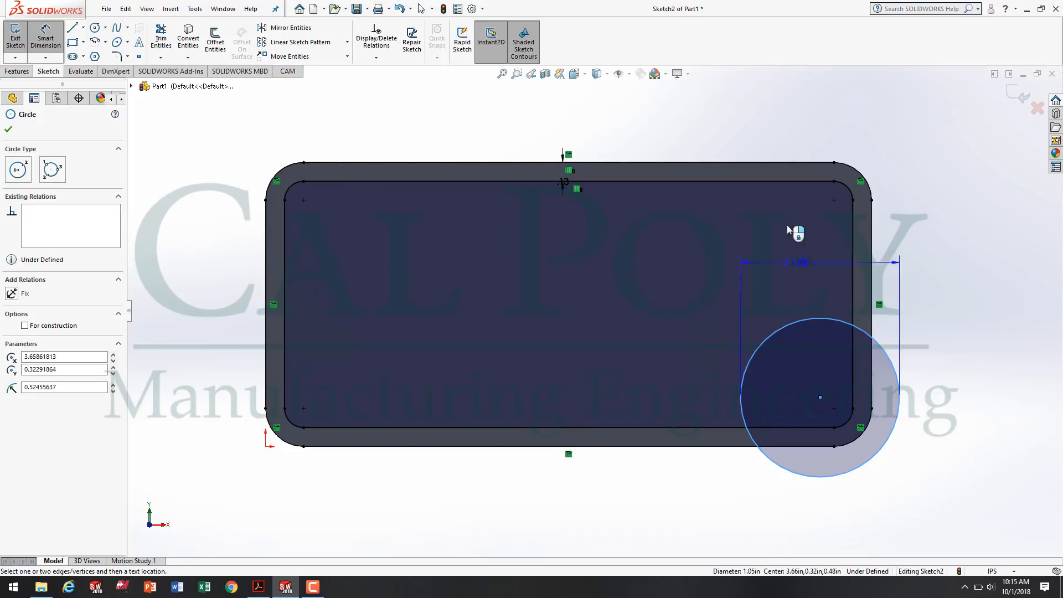
pyautogui.click(793, 164)
pyautogui.press('Escape')
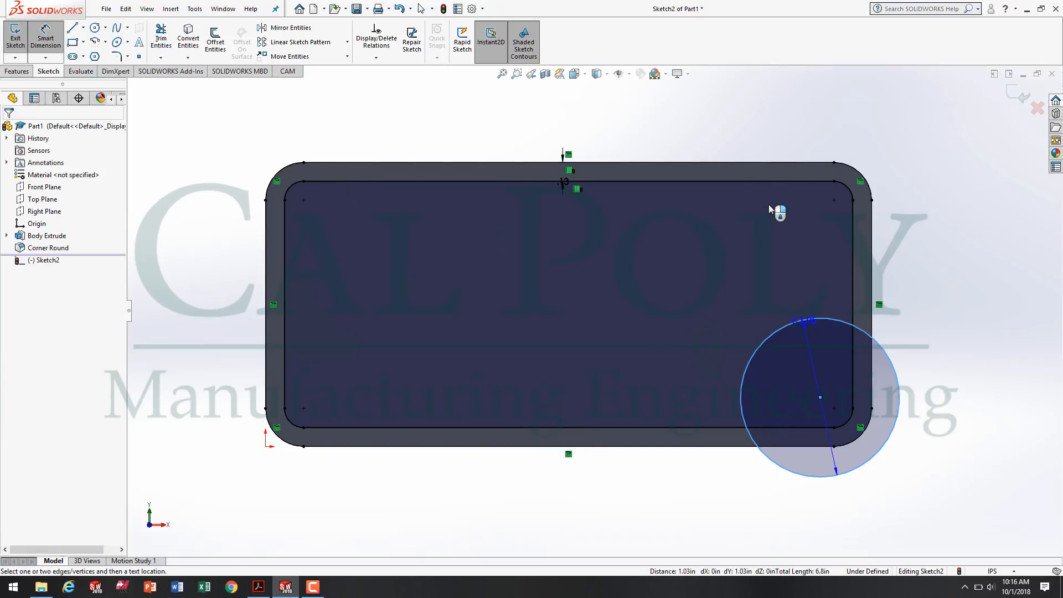
# Dimension the circle's center 0.25 in above the outline's bottom edge, checking the PDF drawing in Acrobat Reader and returning to SOLIDWORKS.
pyautogui.click(46, 33)
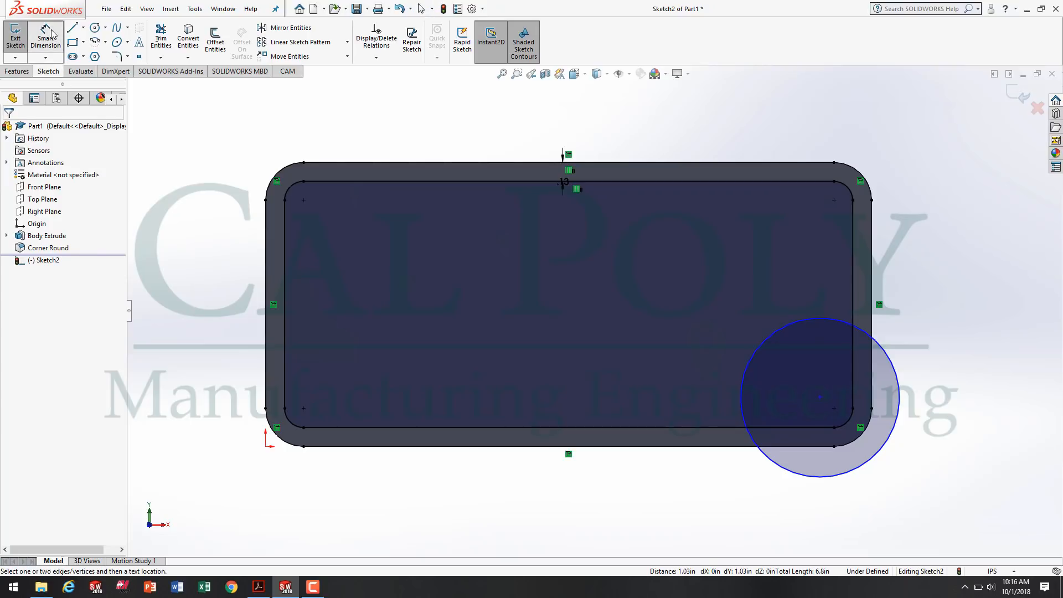
pyautogui.click(827, 475)
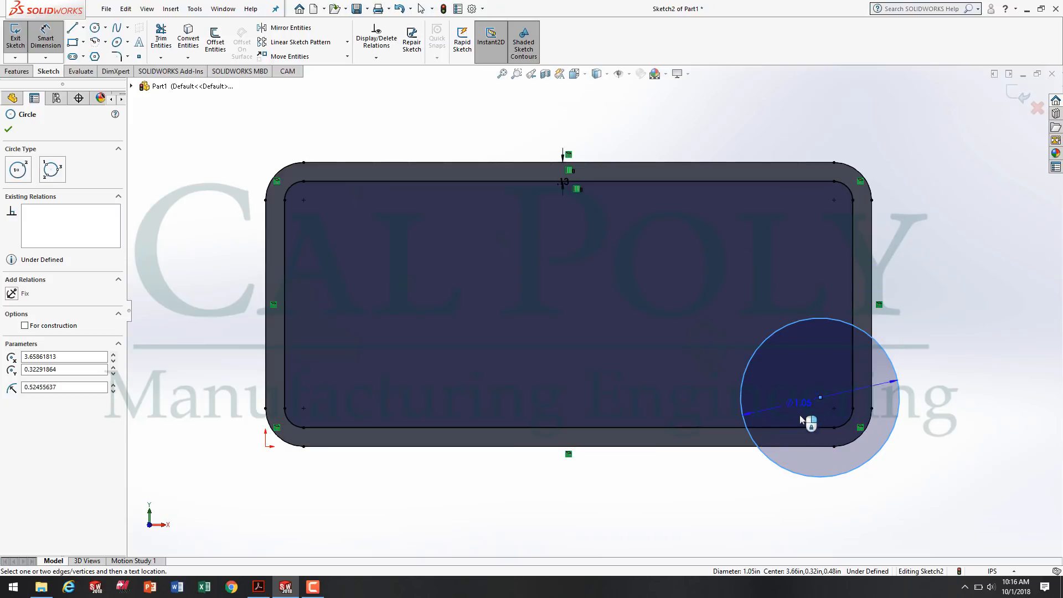
pyautogui.click(805, 447)
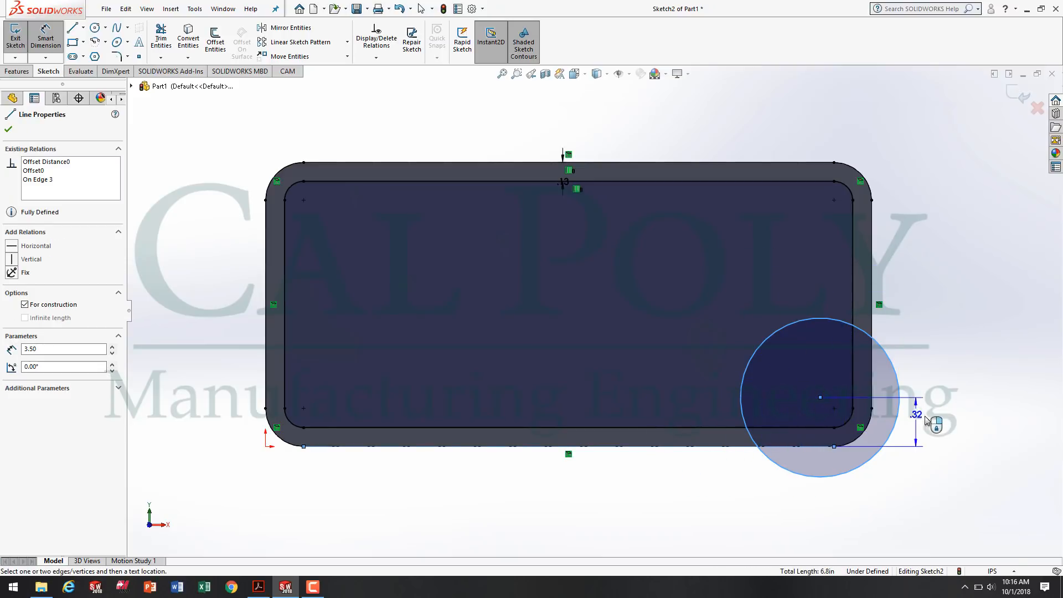
pyautogui.click(983, 424)
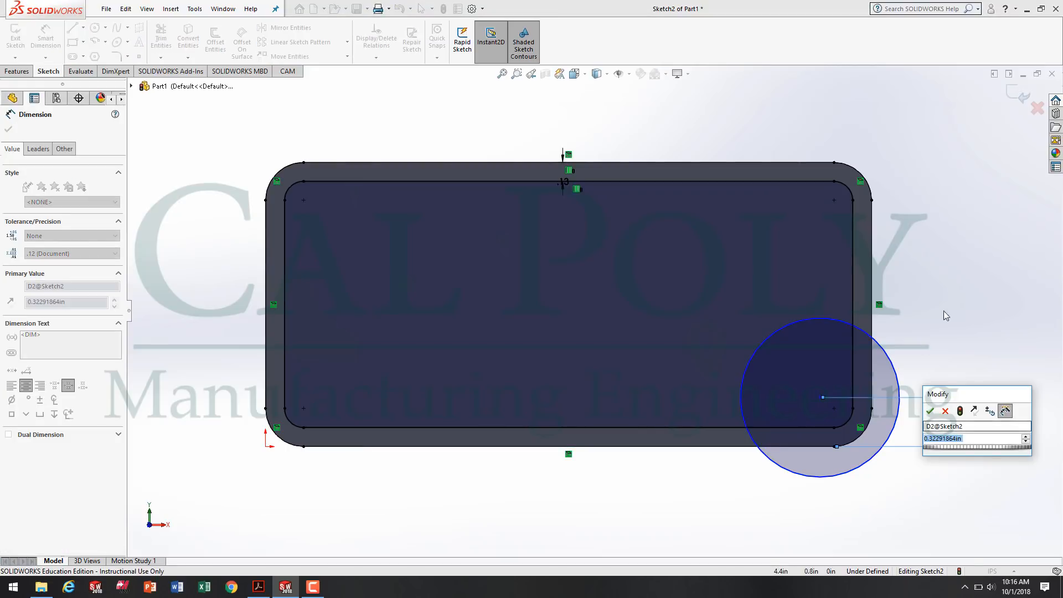
pyautogui.click(261, 590)
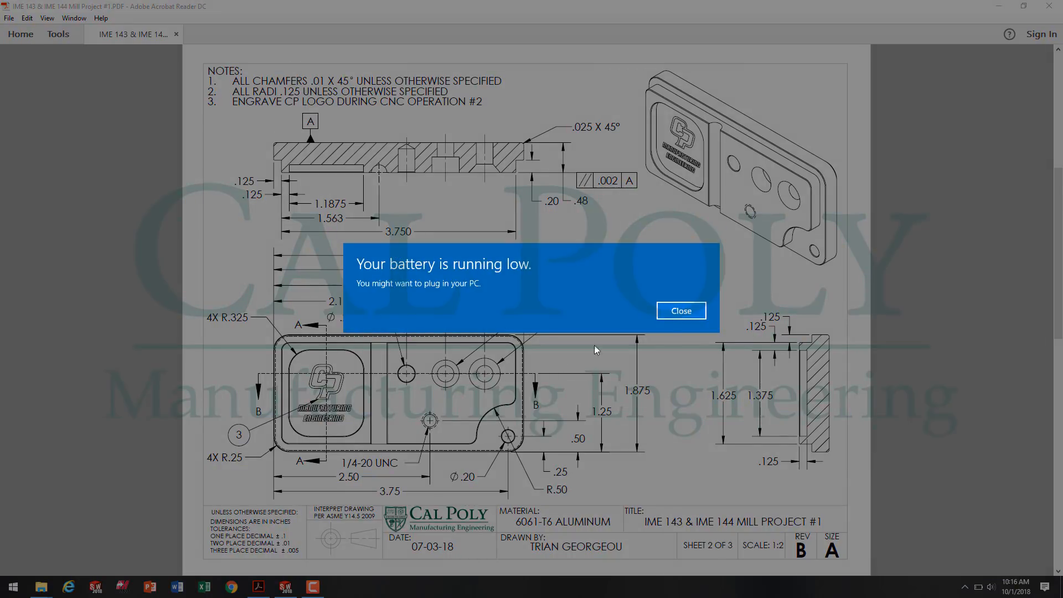
pyautogui.click(681, 311)
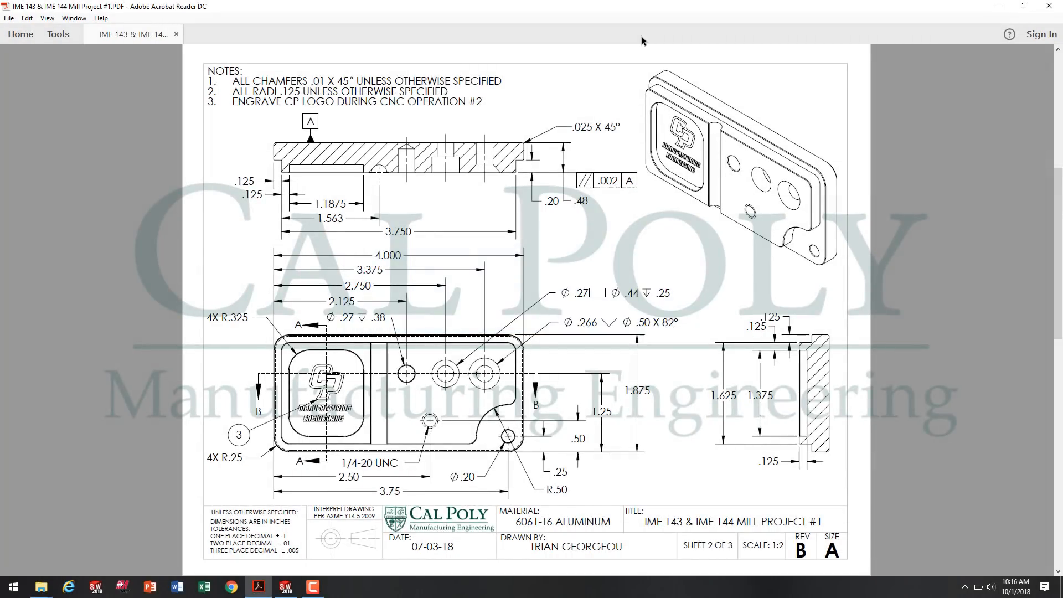
pyautogui.scroll(1, 393, 309)
pyautogui.click(313, 587)
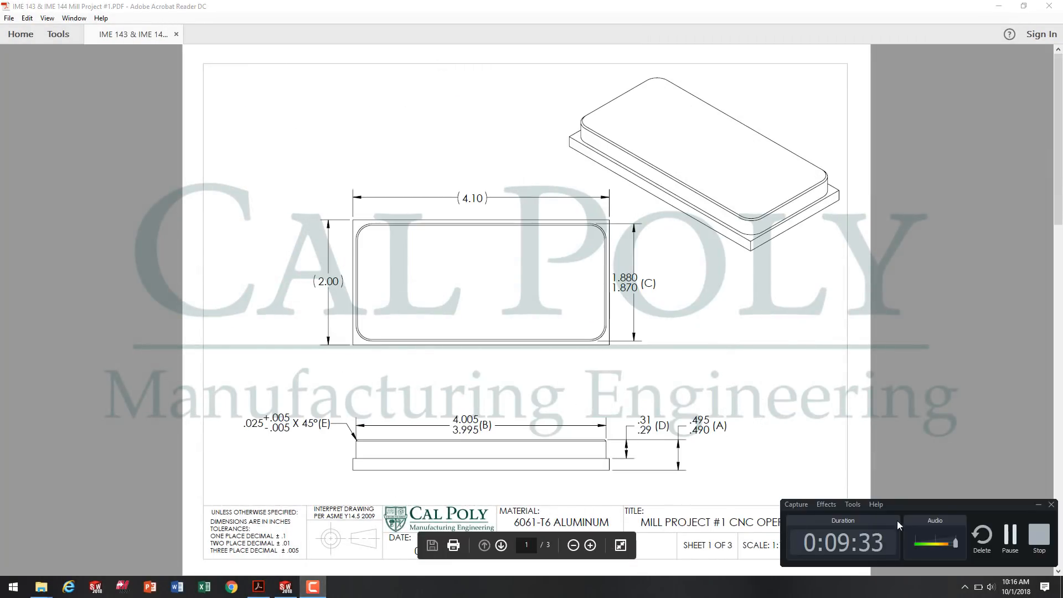
pyautogui.click(1008, 548)
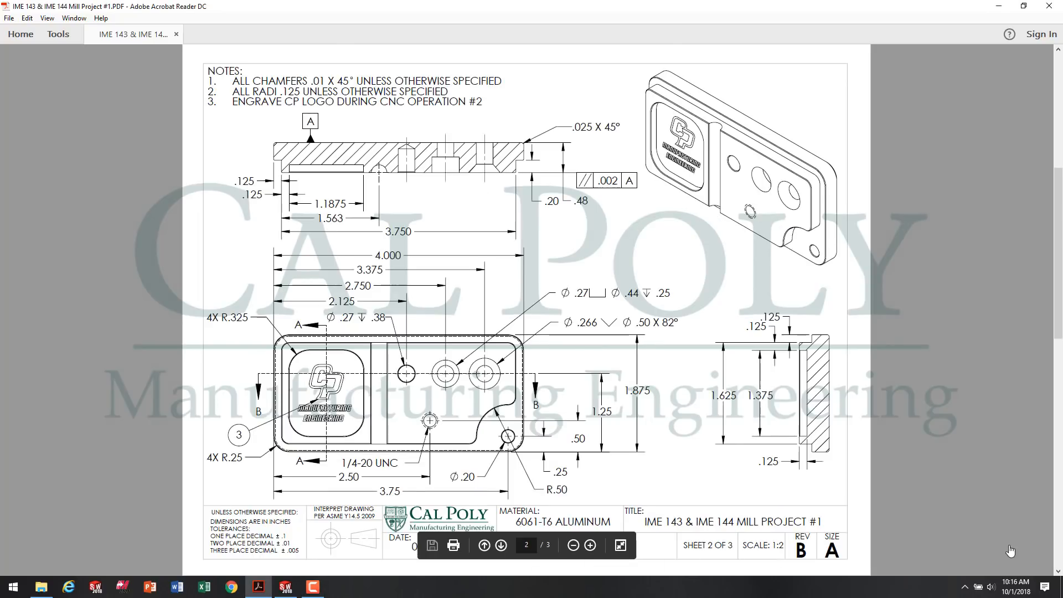
pyautogui.click(286, 587)
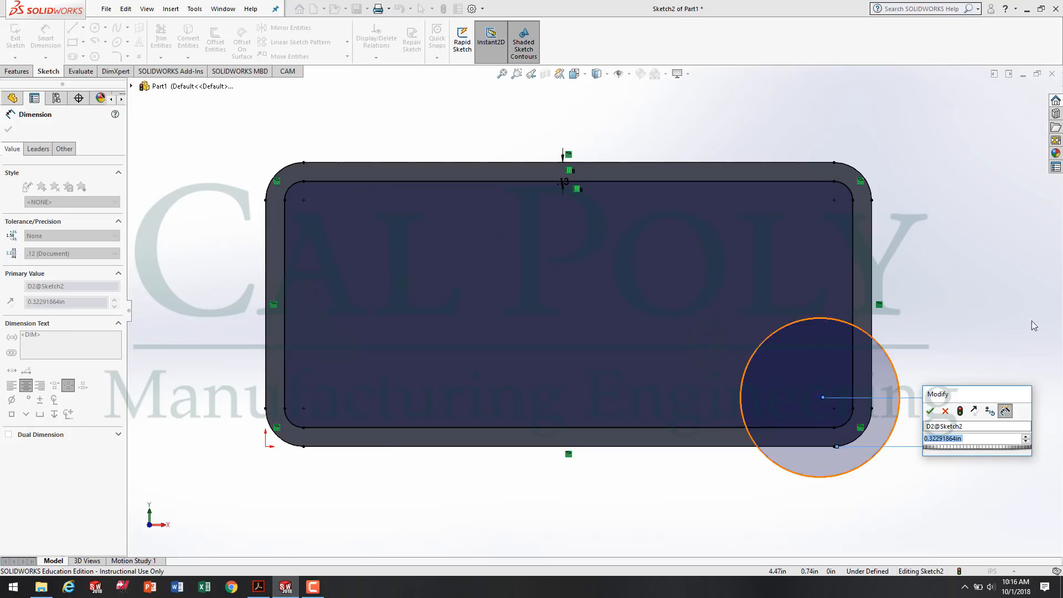
pyautogui.write('.25')
pyautogui.press('Return')
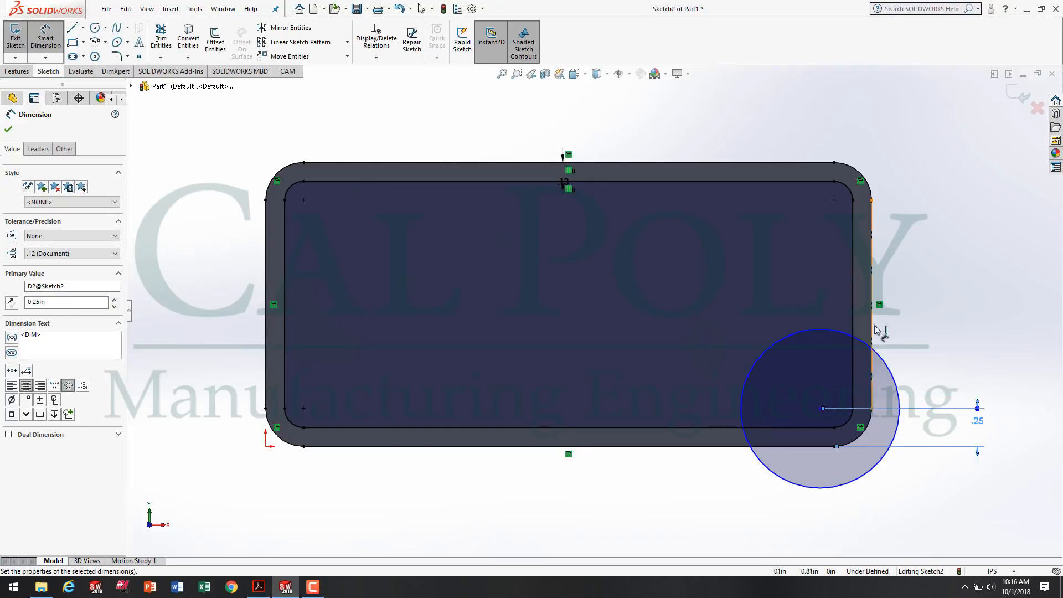
# Dimension the circle over the lower-right corner with a diameter of 1.00 in.
pyautogui.click(890, 367)
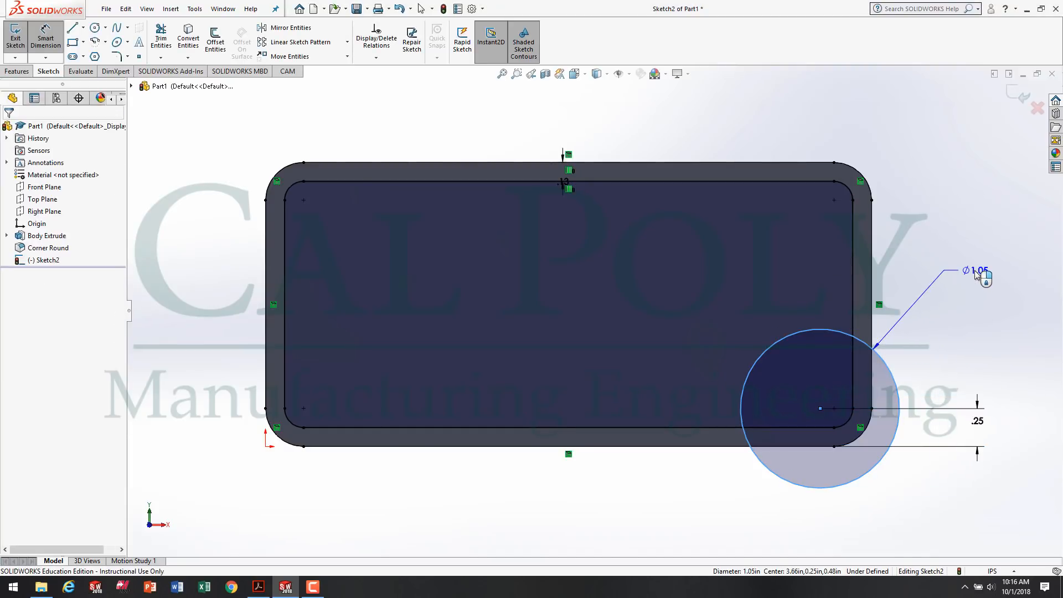
pyautogui.click(974, 270)
pyautogui.write('1.0')
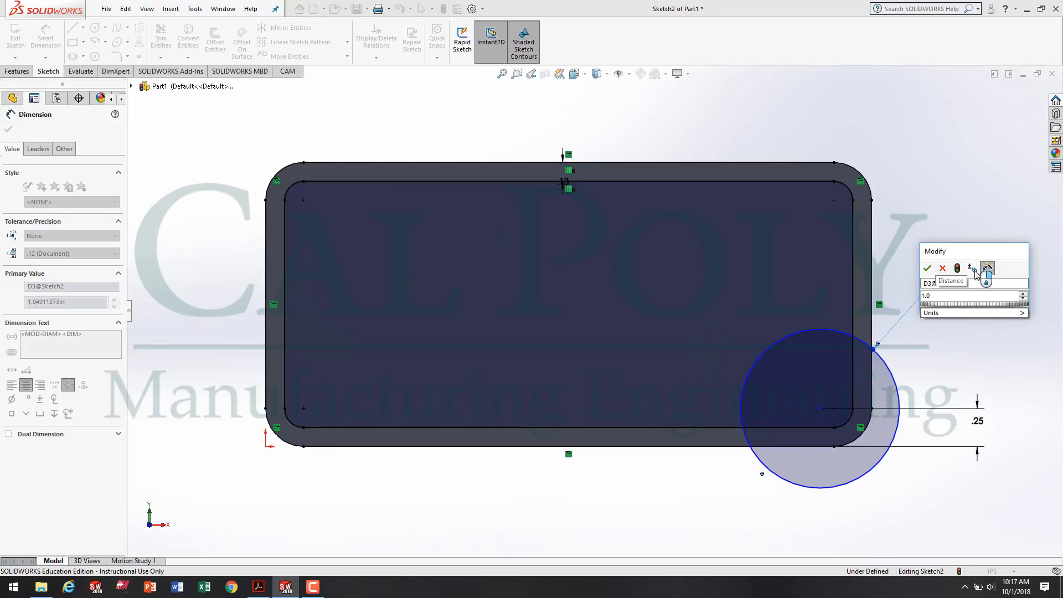
pyautogui.press('Return')
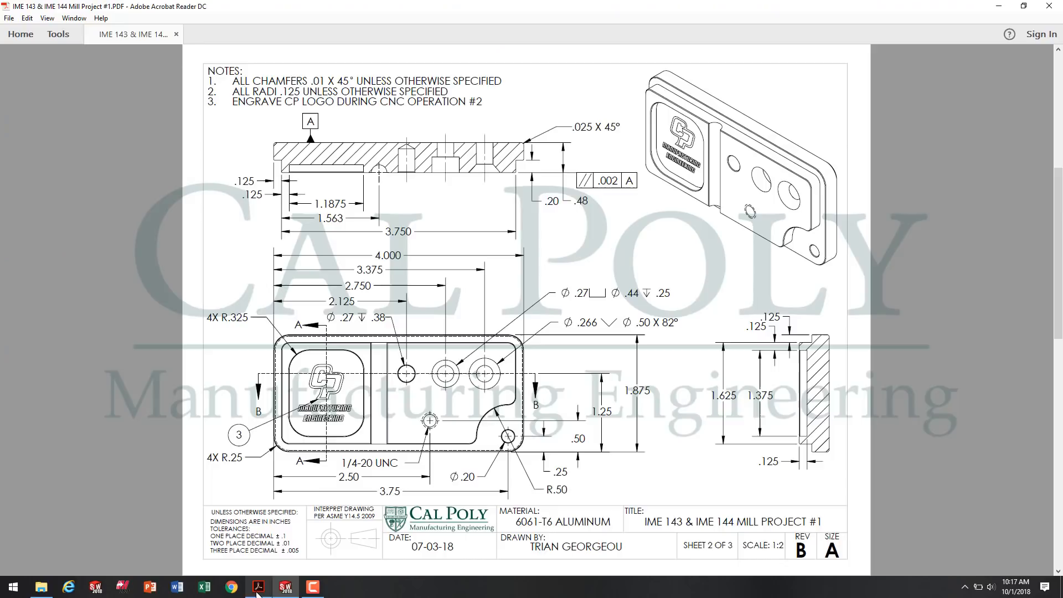
# Check the drawing in Acrobat Reader, return to SOLIDWORKS and dimension the circle's center 3.75 in from the outline's left edge.
pyautogui.click(258, 588)
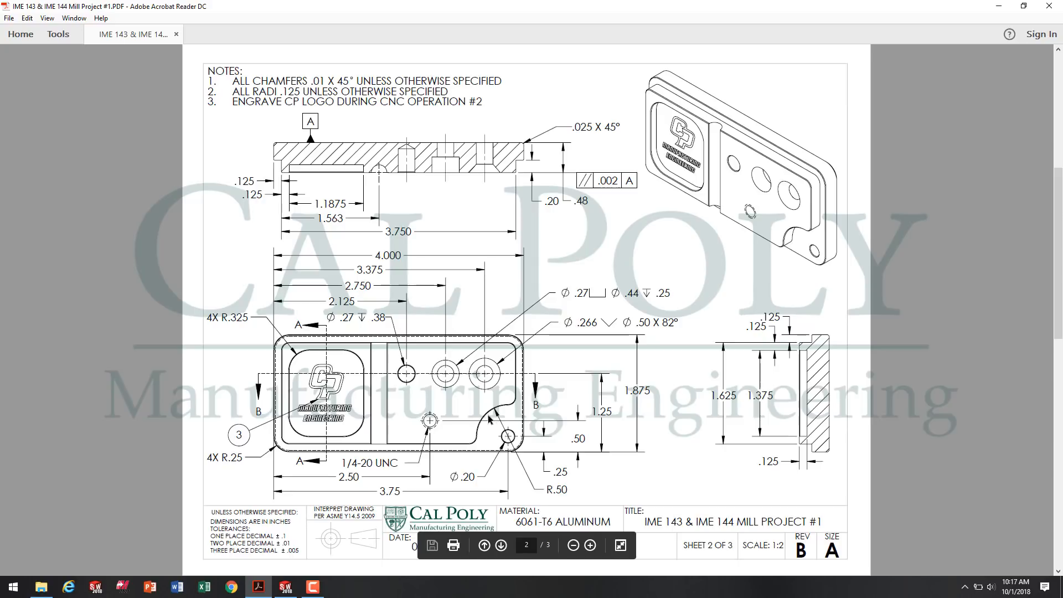
pyautogui.click(286, 587)
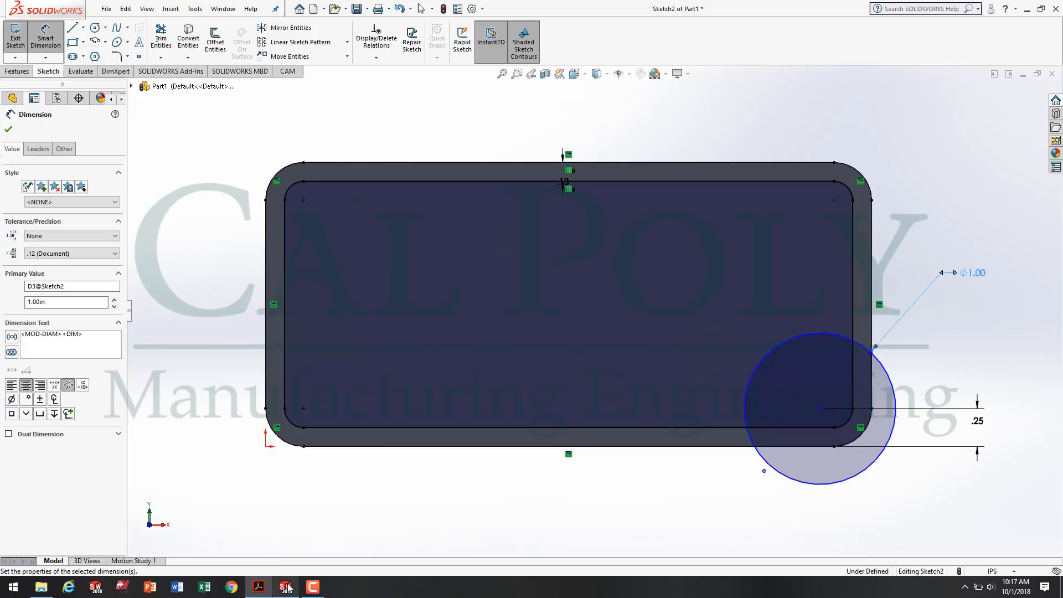
pyautogui.click(265, 394)
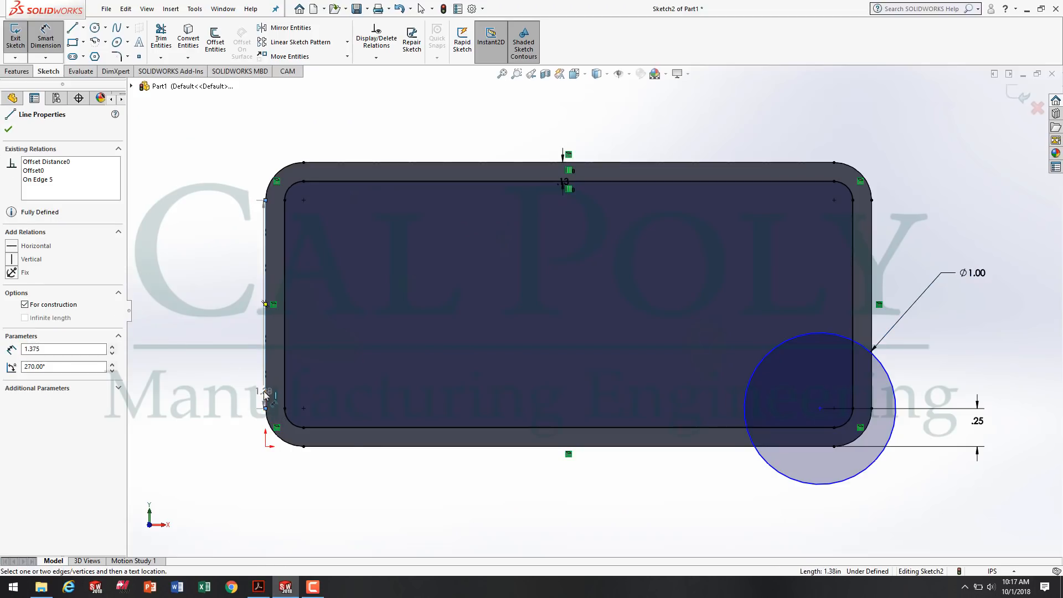
pyautogui.click(789, 480)
pyautogui.click(563, 506)
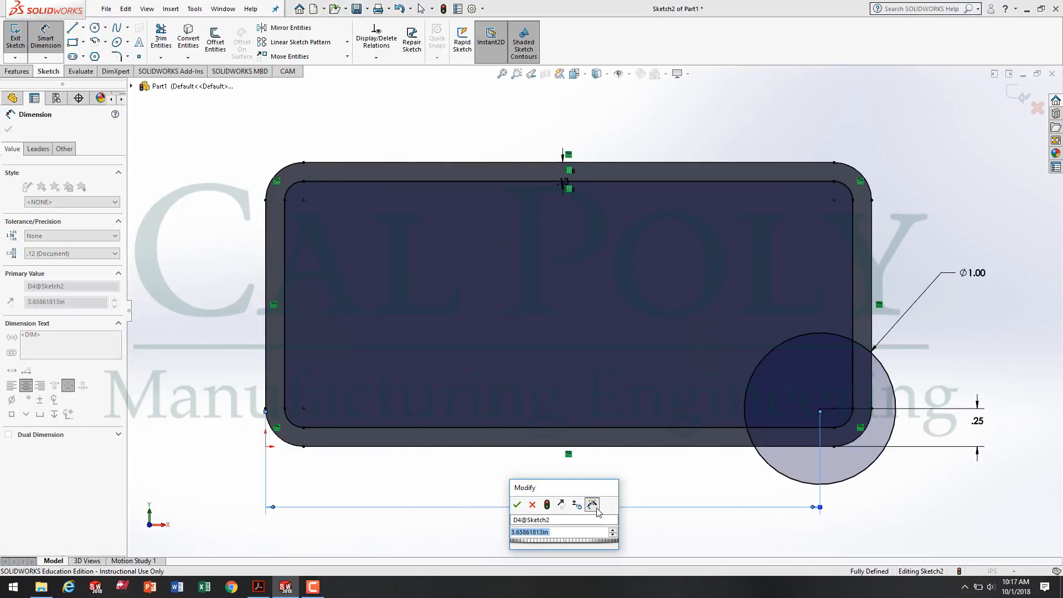
pyautogui.write('3.75')
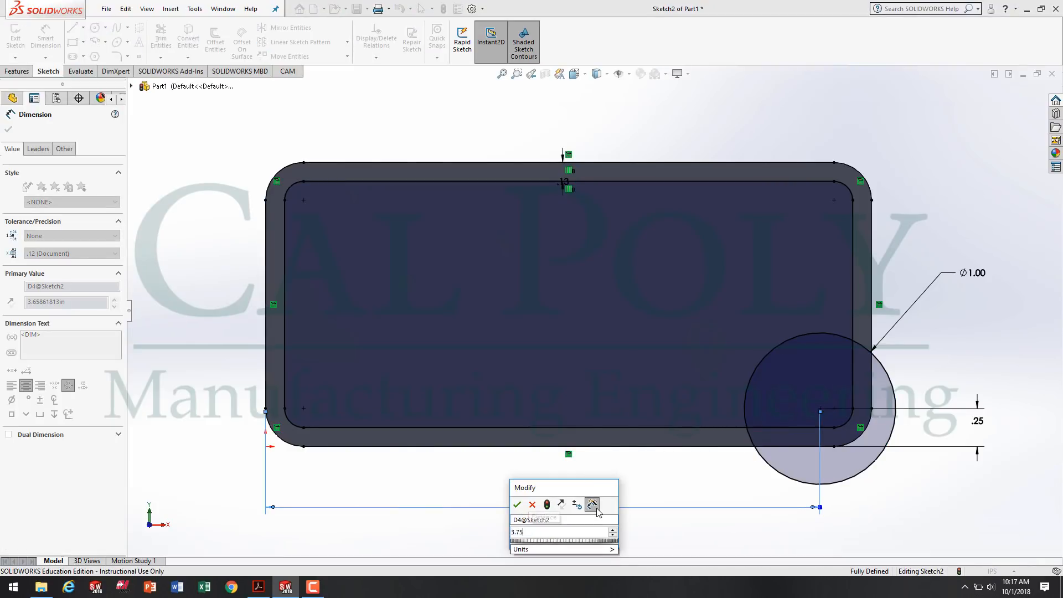
pyautogui.press('Return')
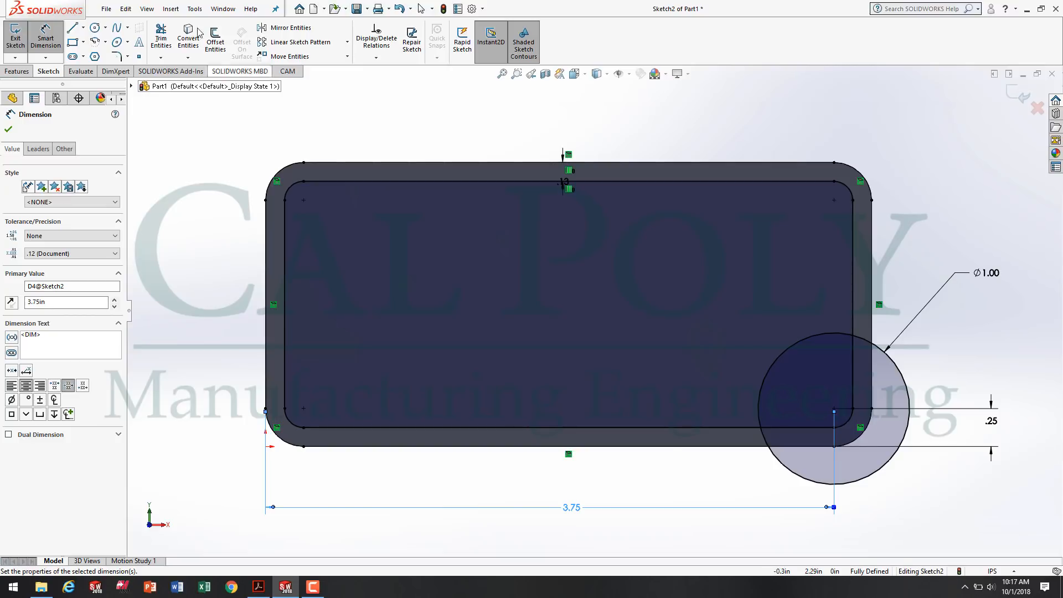
# Trim the circle and inner profile with Trim to closest, leaving one concave arc that cuts off the profile's lower-right corner.
pyautogui.click(168, 60)
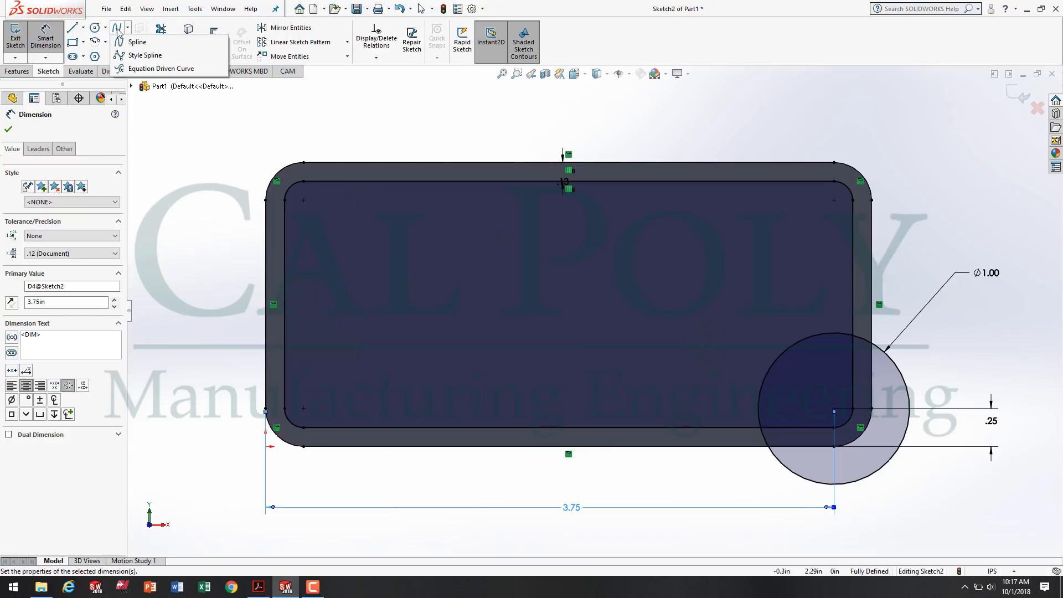
pyautogui.click(166, 19)
pyautogui.click(161, 36)
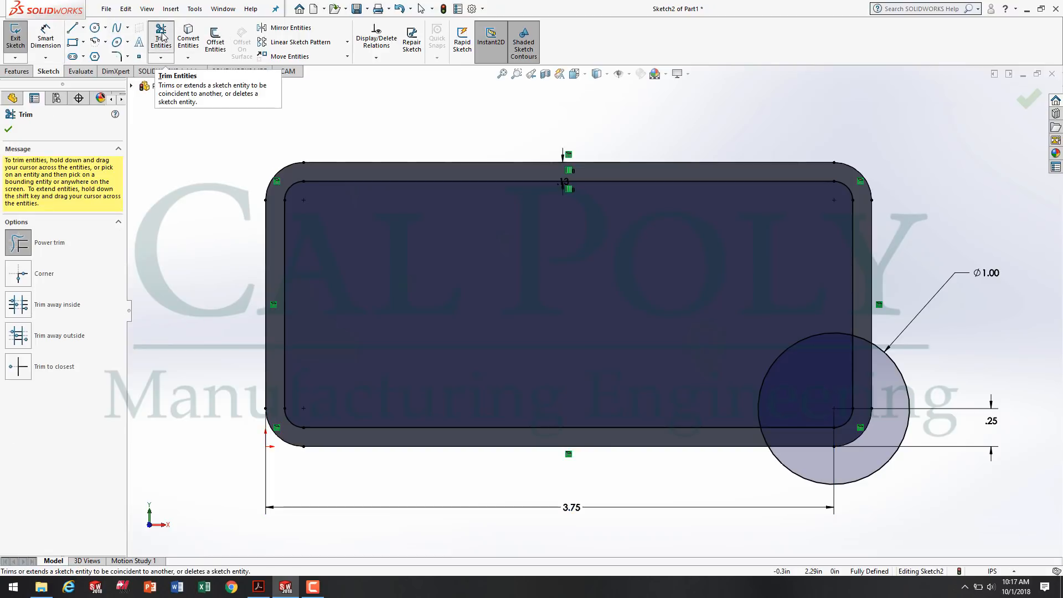
pyautogui.click(18, 367)
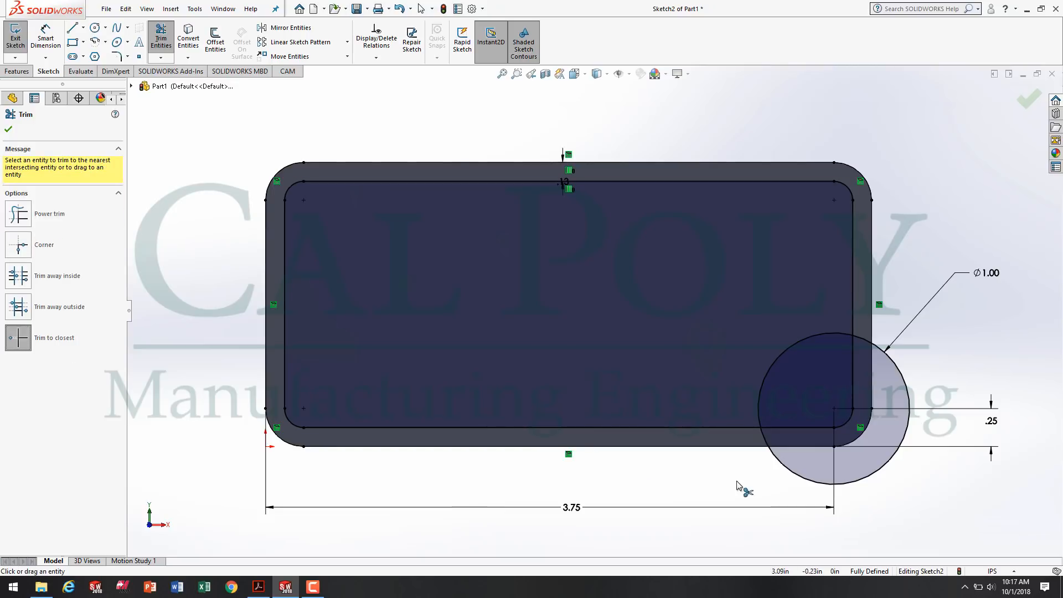
pyautogui.click(791, 473)
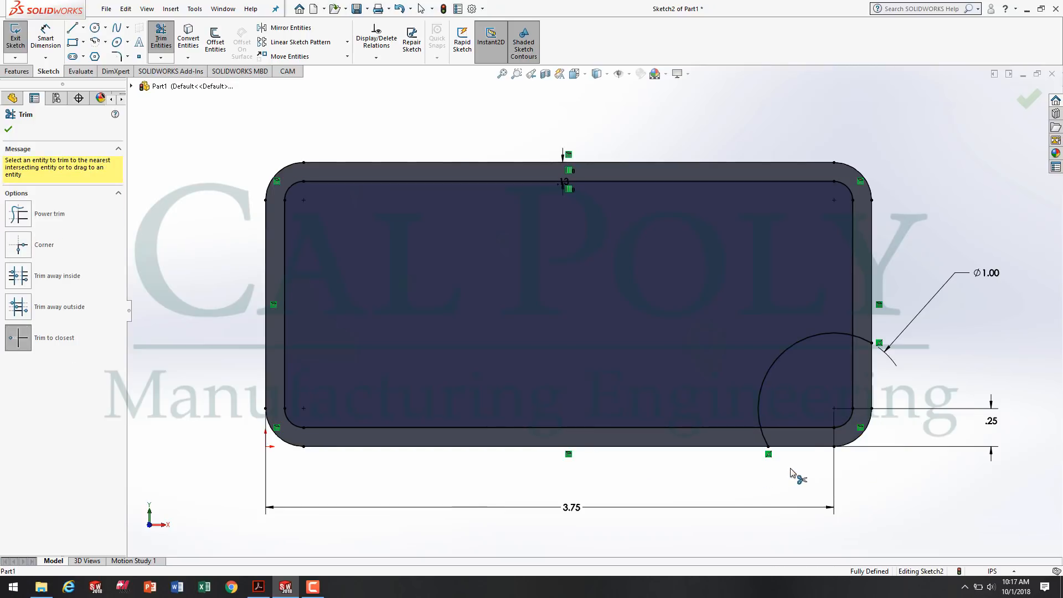
pyautogui.click(766, 440)
pyautogui.click(874, 346)
pyautogui.click(854, 376)
pyautogui.click(808, 426)
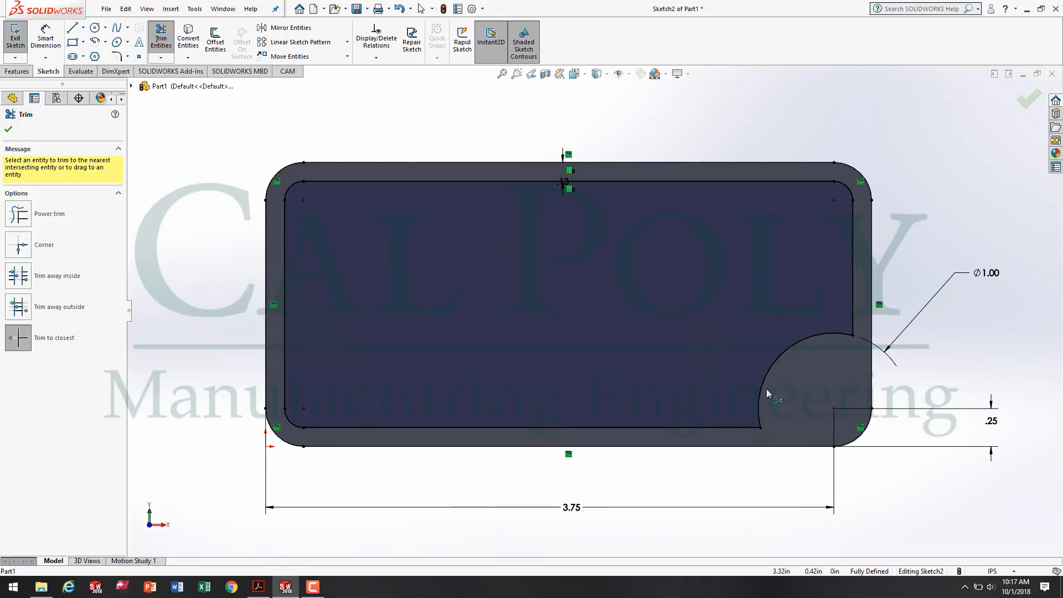
# Check the drawing in Acrobat Reader, return to SOLIDWORKS and add 0.125 in sketch fillets at both ends of the concave arc.
pyautogui.hotkey('alt', 'Tab')
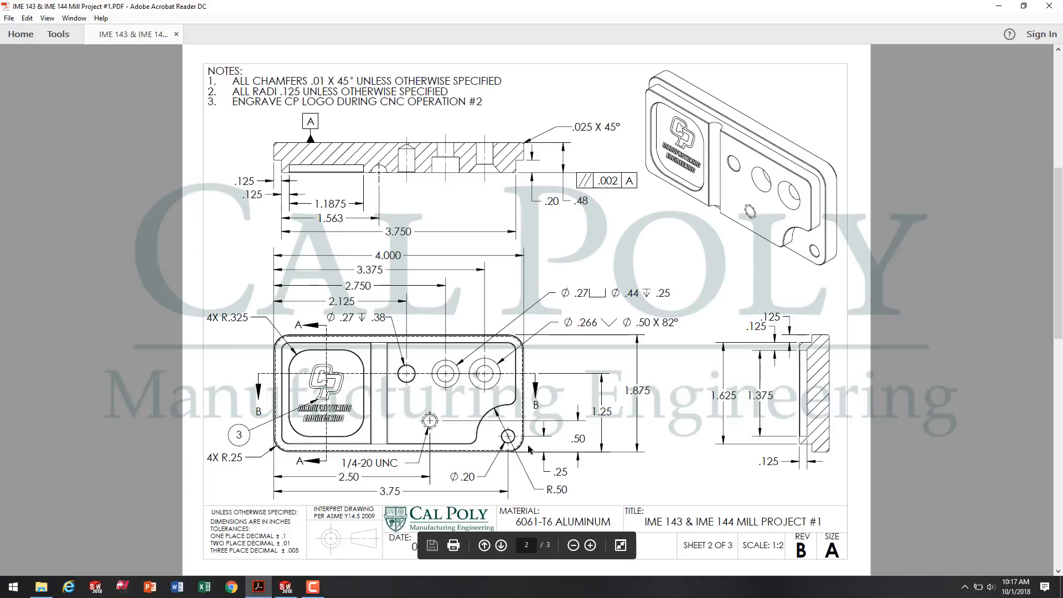
pyautogui.hotkey('alt', 'Tab')
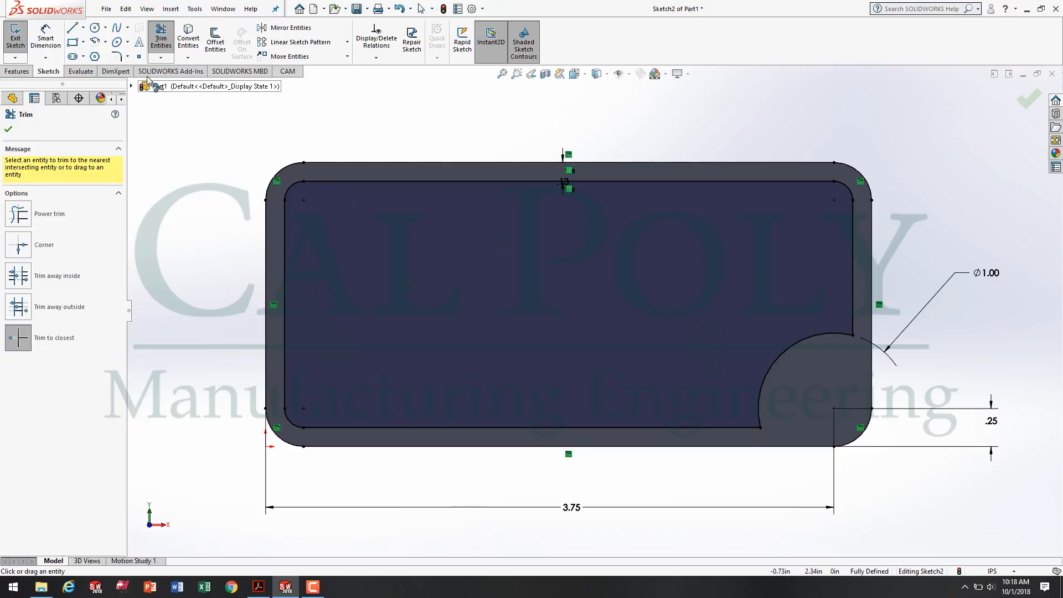
pyautogui.click(128, 56)
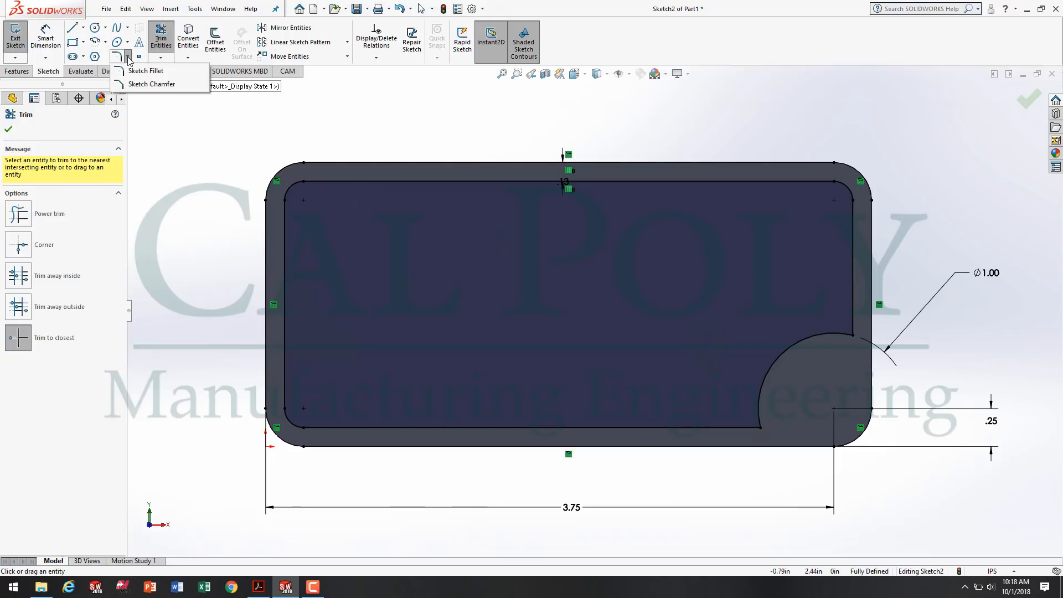
pyautogui.click(157, 72)
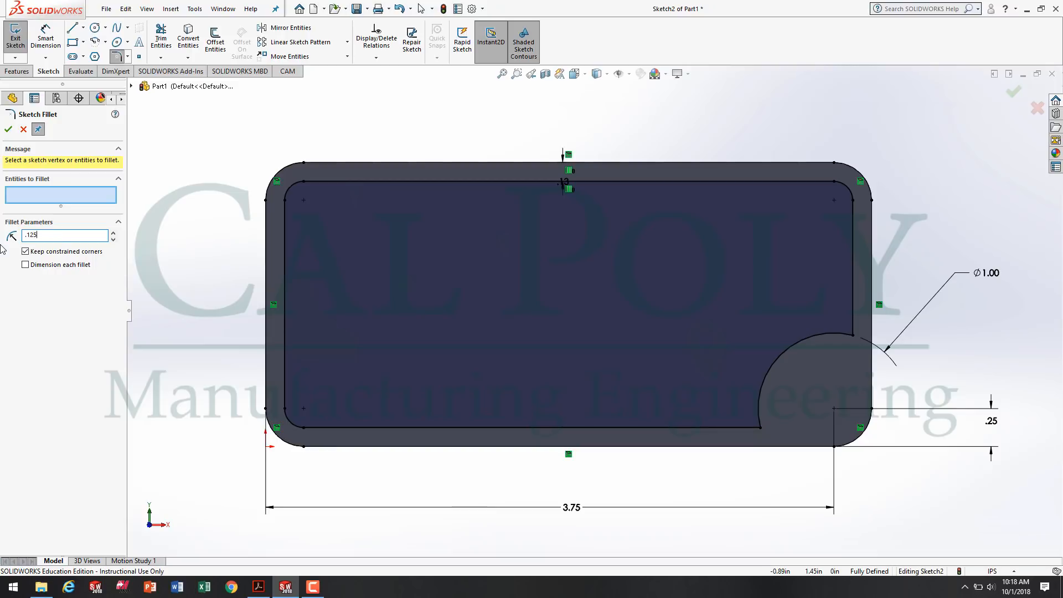
pyautogui.click(759, 428)
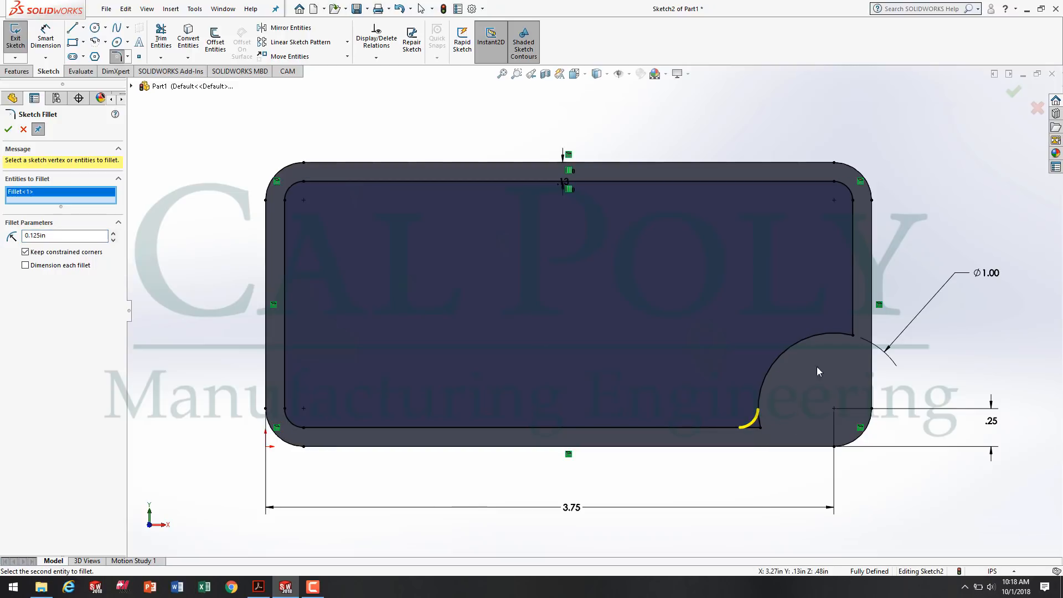
pyautogui.click(852, 335)
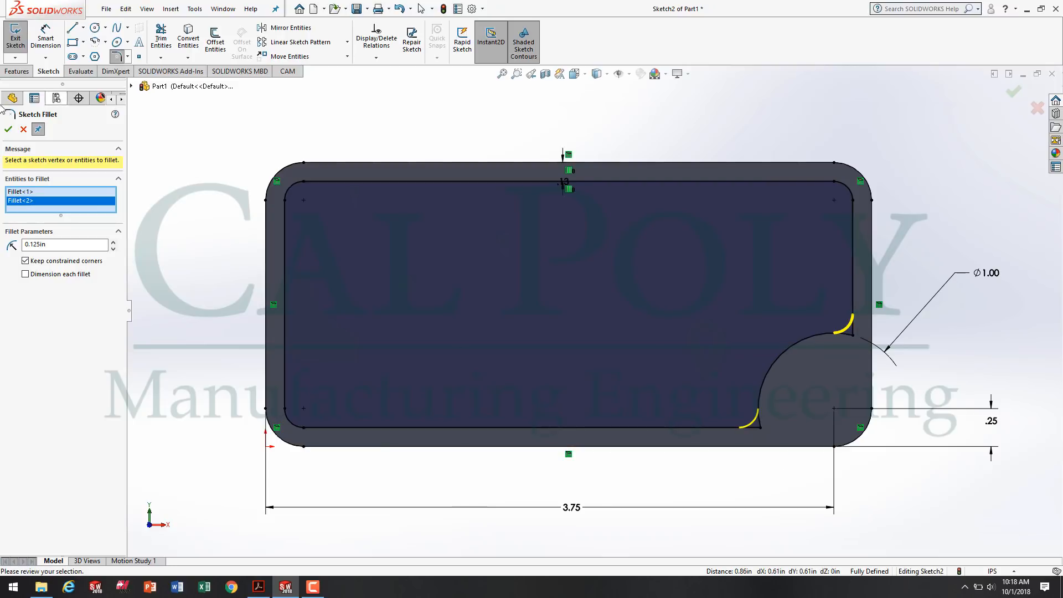
pyautogui.click(9, 130)
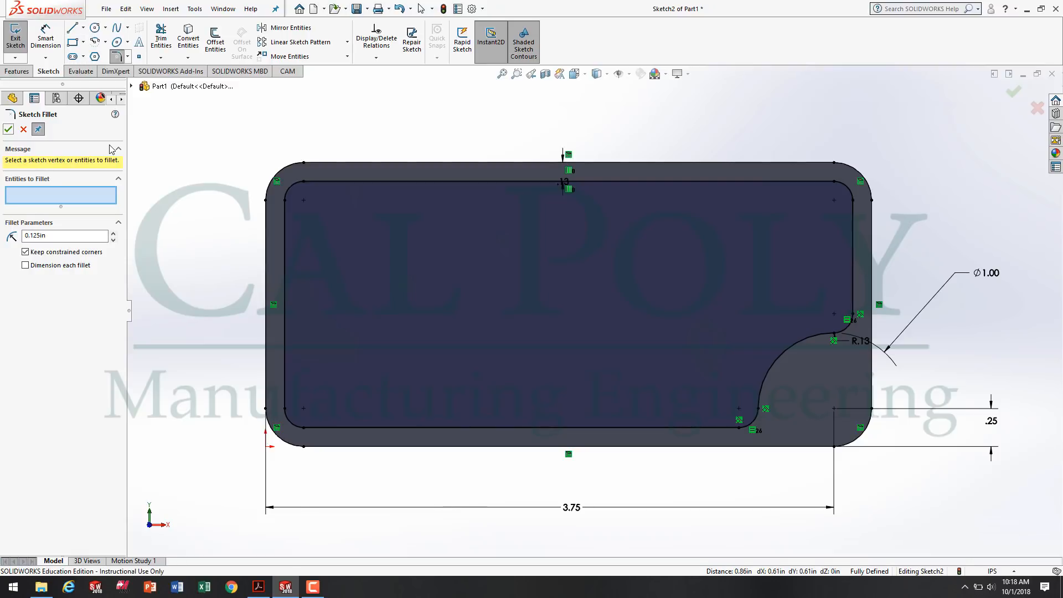
# Sketch a corner rectangle about 4.54 by 2.39 in that encloses the whole part outline.
pyautogui.click(72, 42)
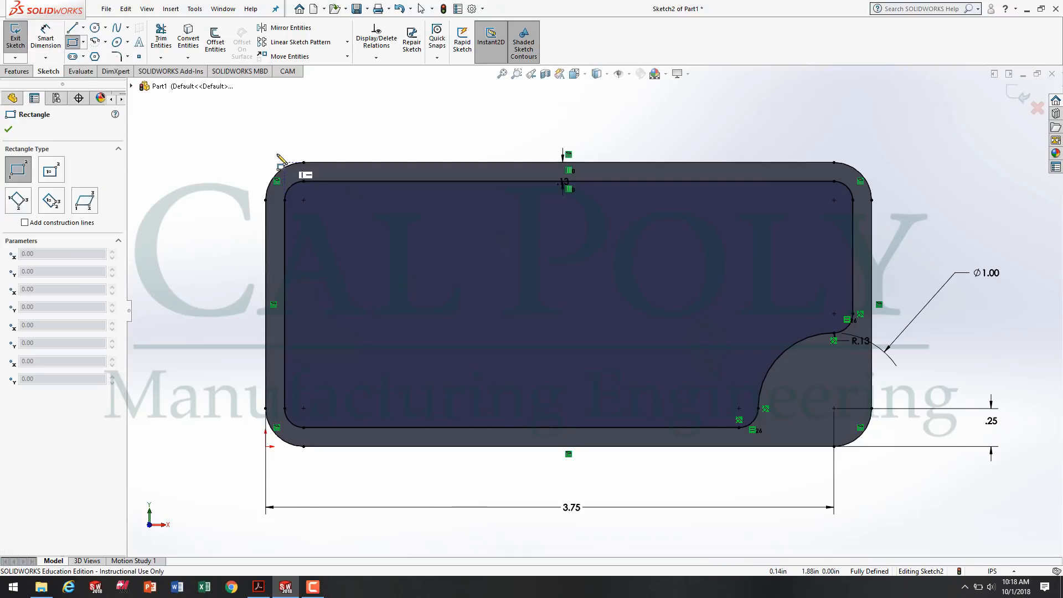
pyautogui.click(232, 129)
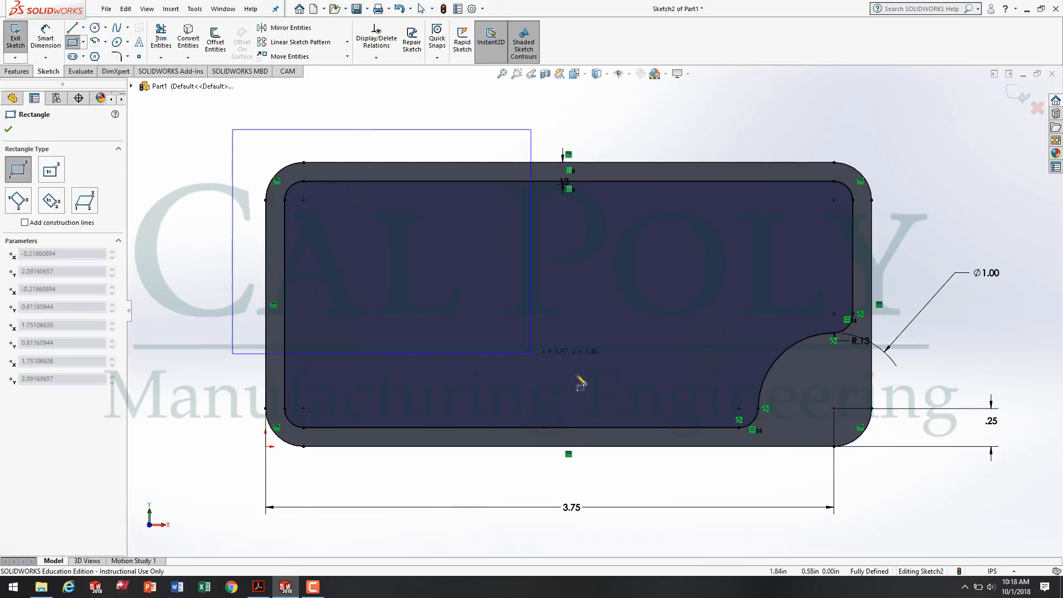
pyautogui.click(920, 491)
pyautogui.click(920, 491)
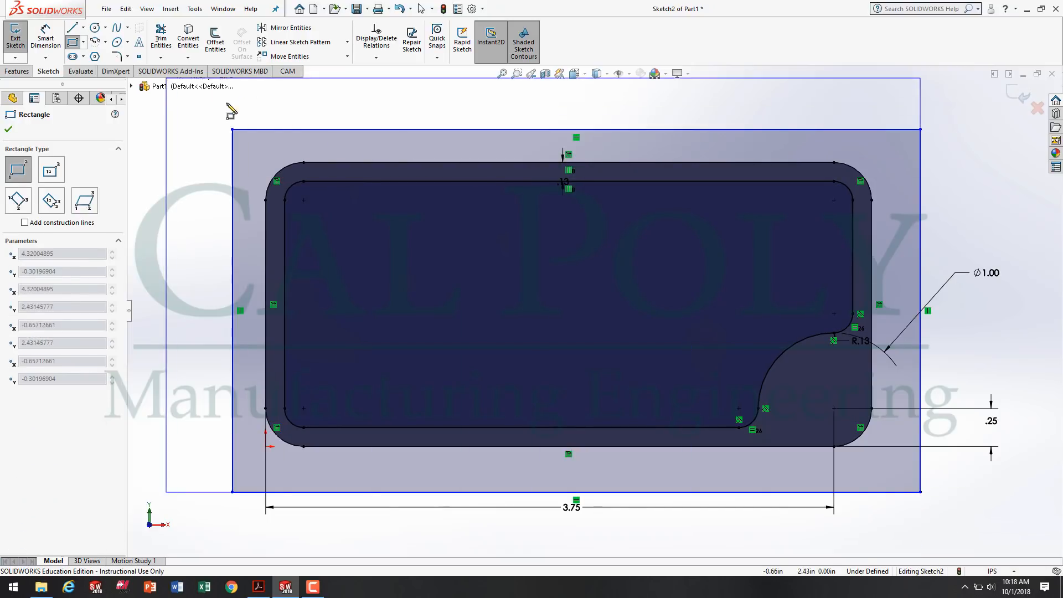
pyautogui.press('Escape')
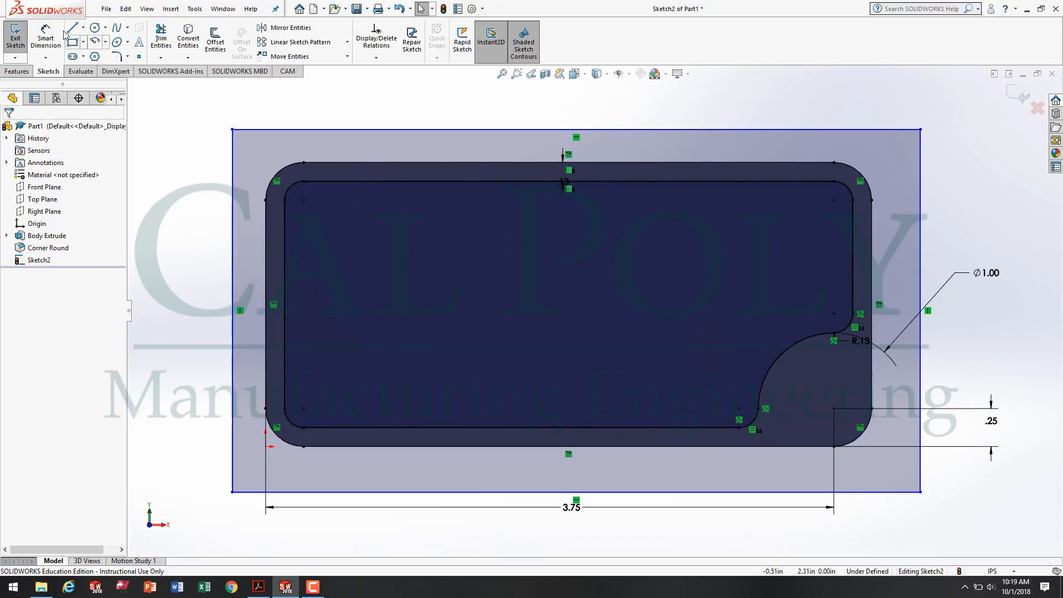
# Exit the sketch into a blind Cut-Extrude and pull its depth to 0.20 in into the body.
pyautogui.click(16, 40)
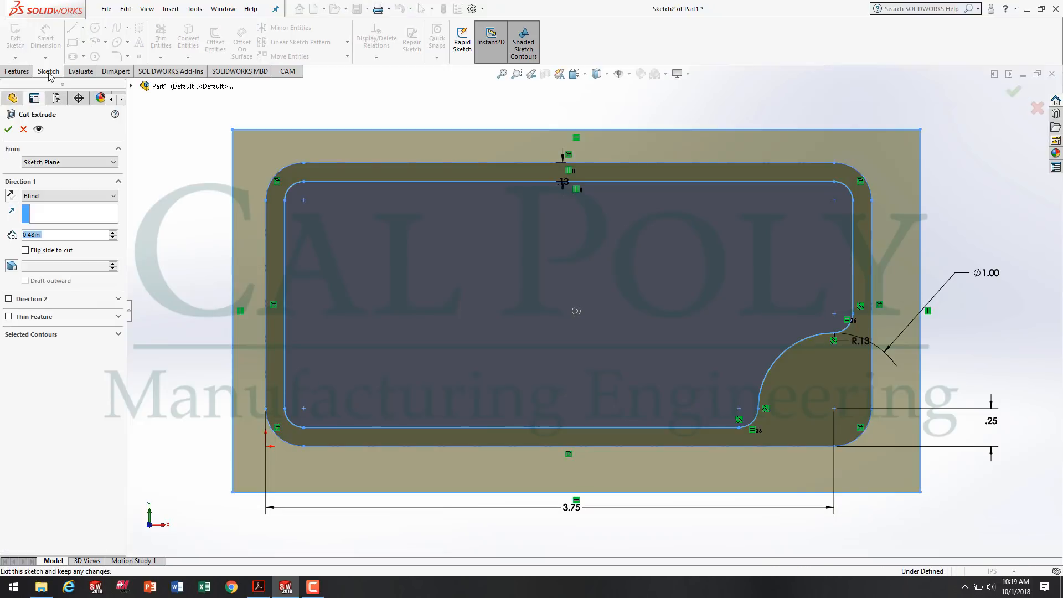
pyautogui.moveTo(505, 458); pyautogui.dragTo(505, 332, button='middle')
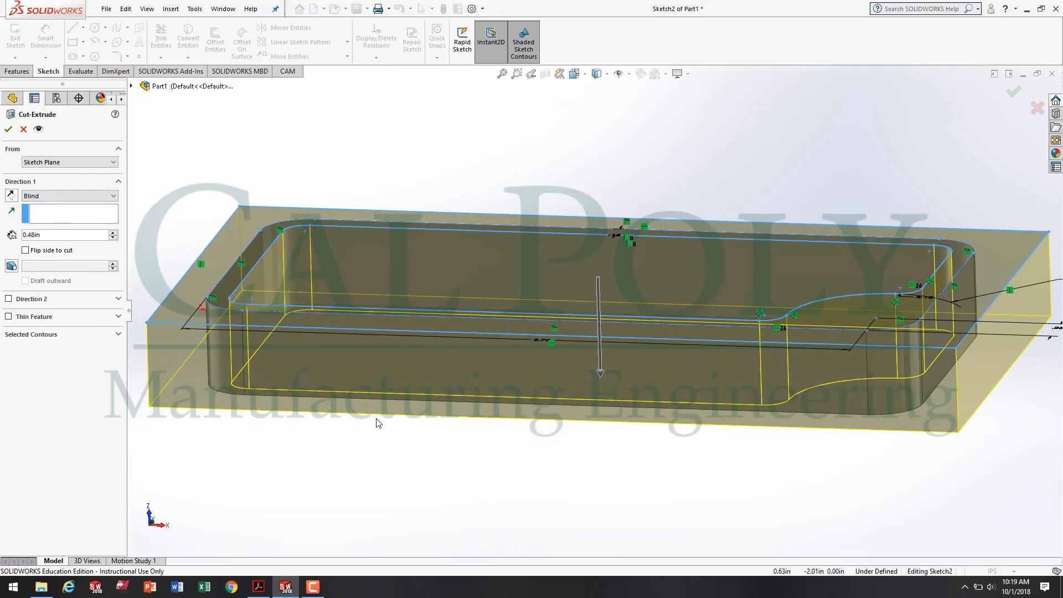
pyautogui.moveTo(601, 372); pyautogui.dragTo(593, 315)
pyautogui.moveTo(591, 435); pyautogui.dragTo(566, 452, button='middle')
pyautogui.scroll(3, 429, 237)
pyautogui.moveTo(491, 414); pyautogui.dragTo(500, 541, button='middle')
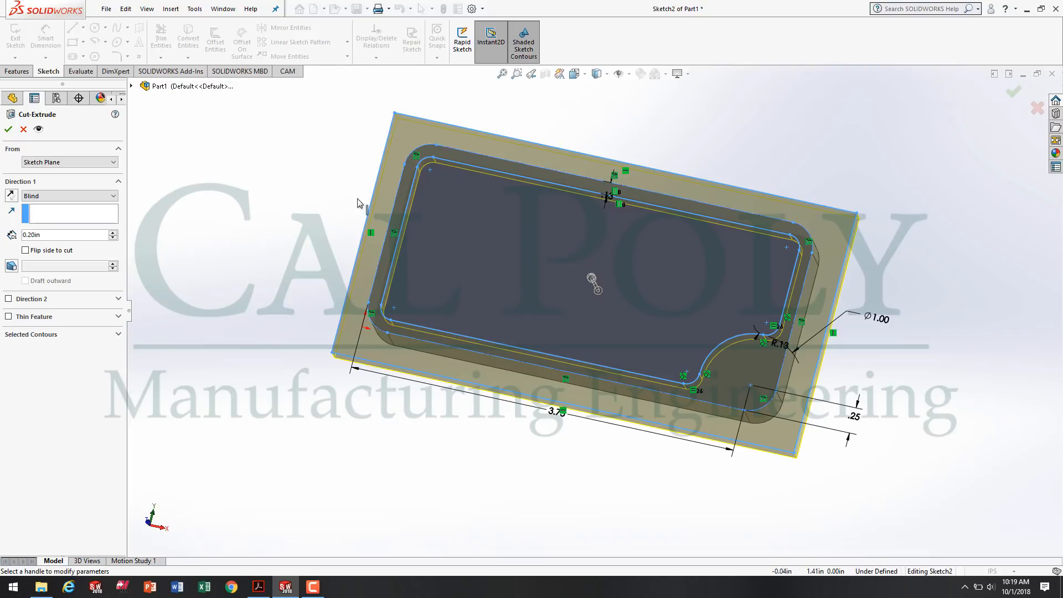
pyautogui.moveTo(593, 531); pyautogui.dragTo(667, 338, button='middle')
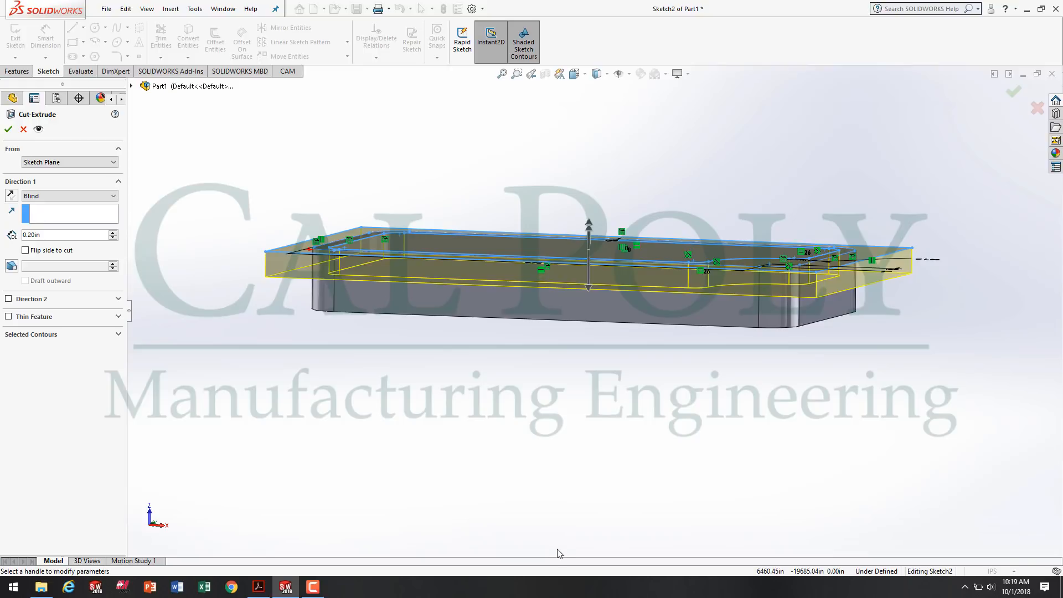
# Check the step depth on the drawing in Acrobat Reader, return to SOLIDWORKS and accept the 0.20 in blind cut.
pyautogui.click(258, 587)
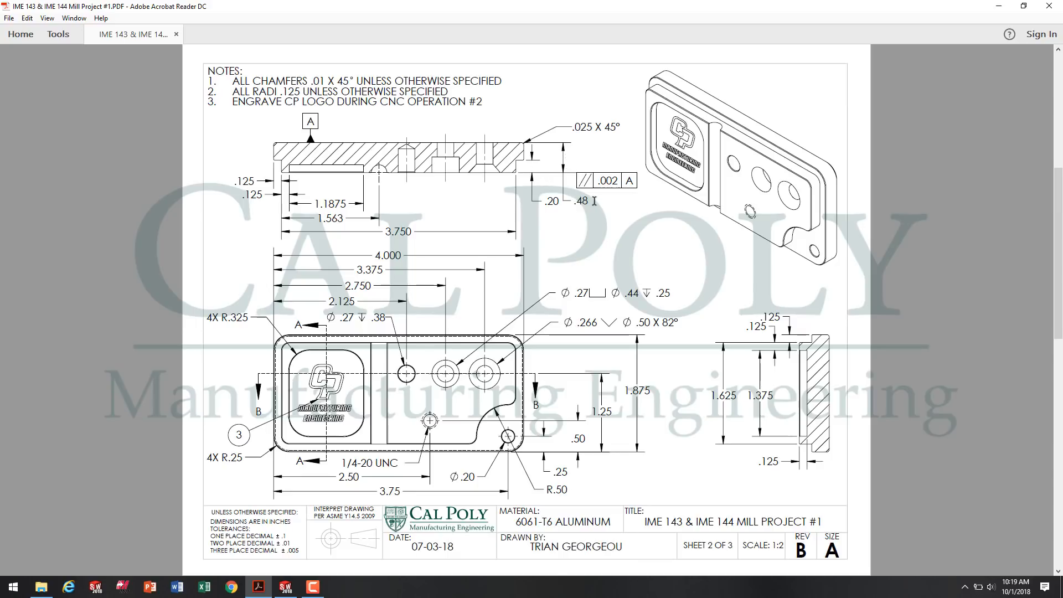
pyautogui.moveTo(558, 203); pyautogui.dragTo(547, 201)
pyautogui.click(286, 586)
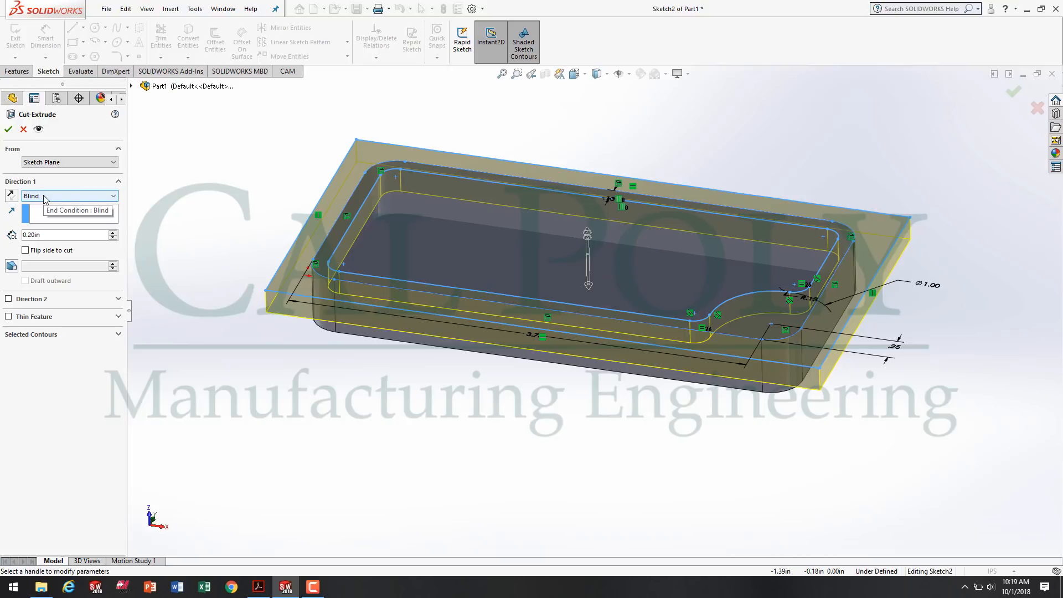
pyautogui.doubleClick(39, 236)
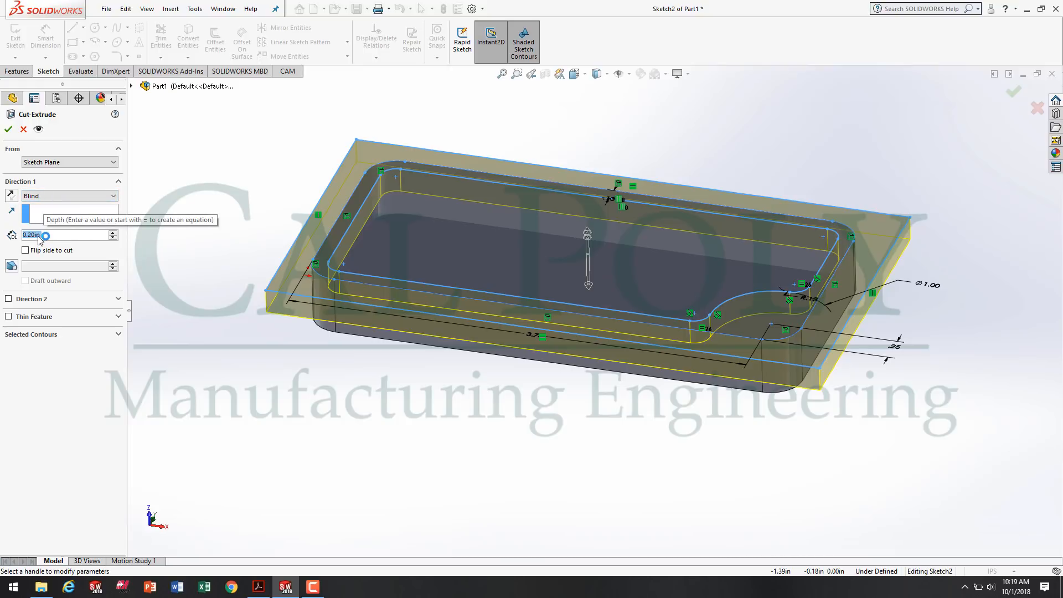
pyautogui.click(8, 129)
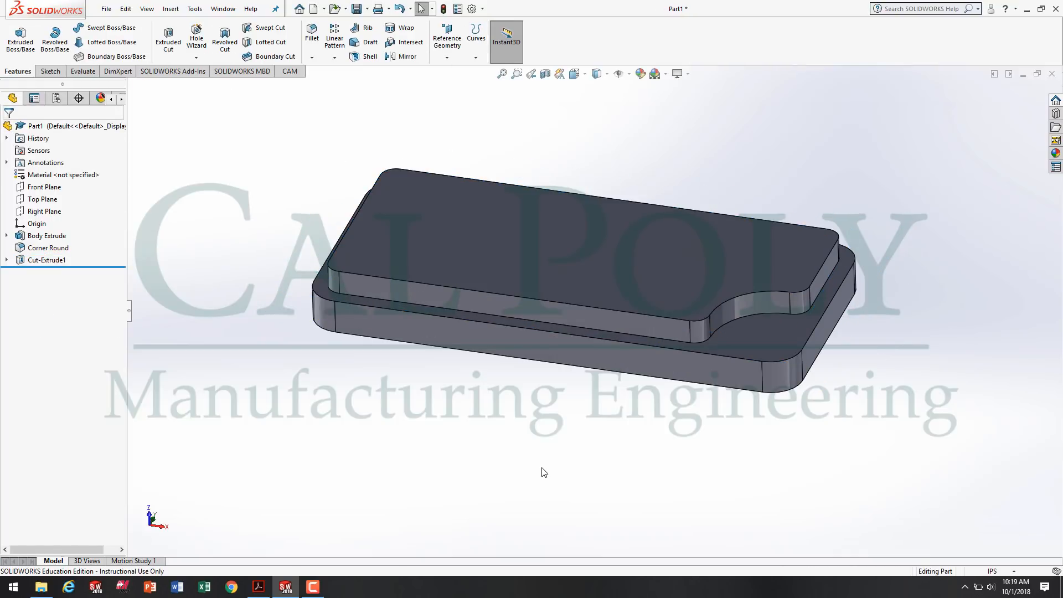
pyautogui.moveTo(540, 428); pyautogui.dragTo(711, 317, button='middle')
pyautogui.scroll(-3, 660, 276)
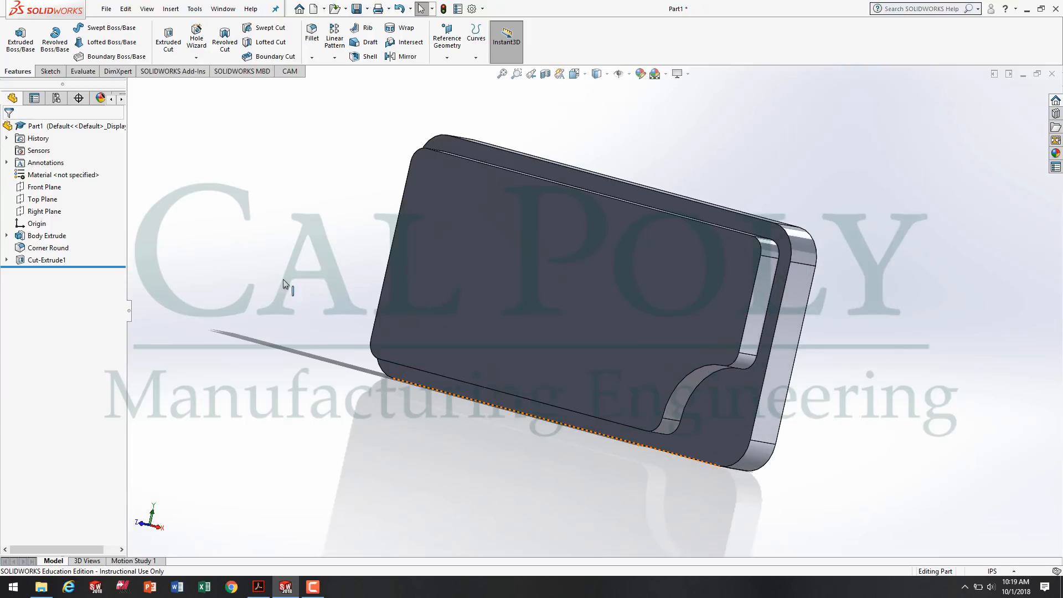
pyautogui.click(47, 235)
pyautogui.click(45, 260)
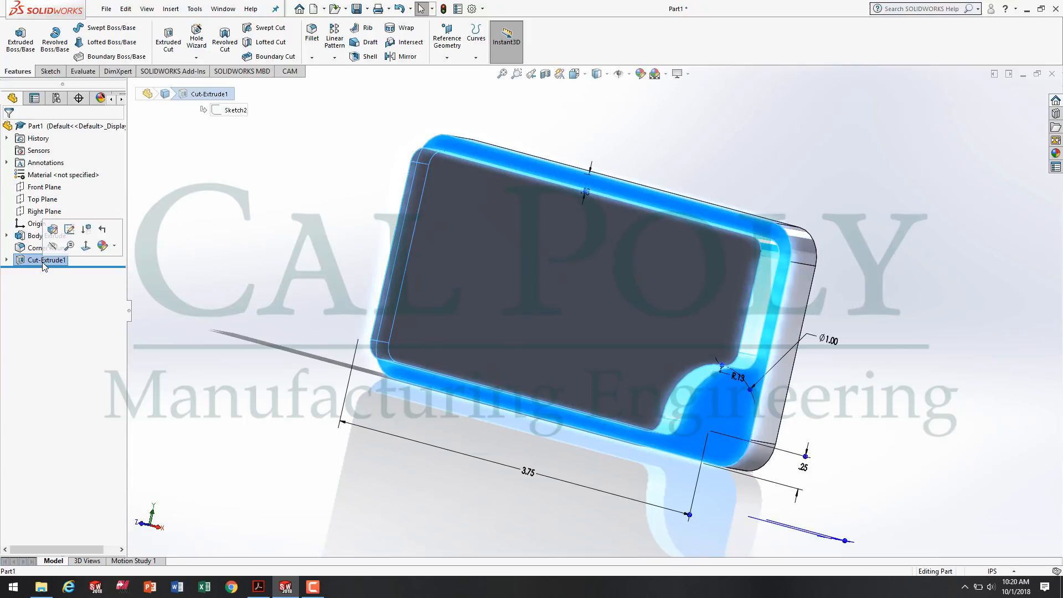
pyautogui.click(363, 456)
pyautogui.moveTo(364, 456); pyautogui.dragTo(358, 461, button='middle')
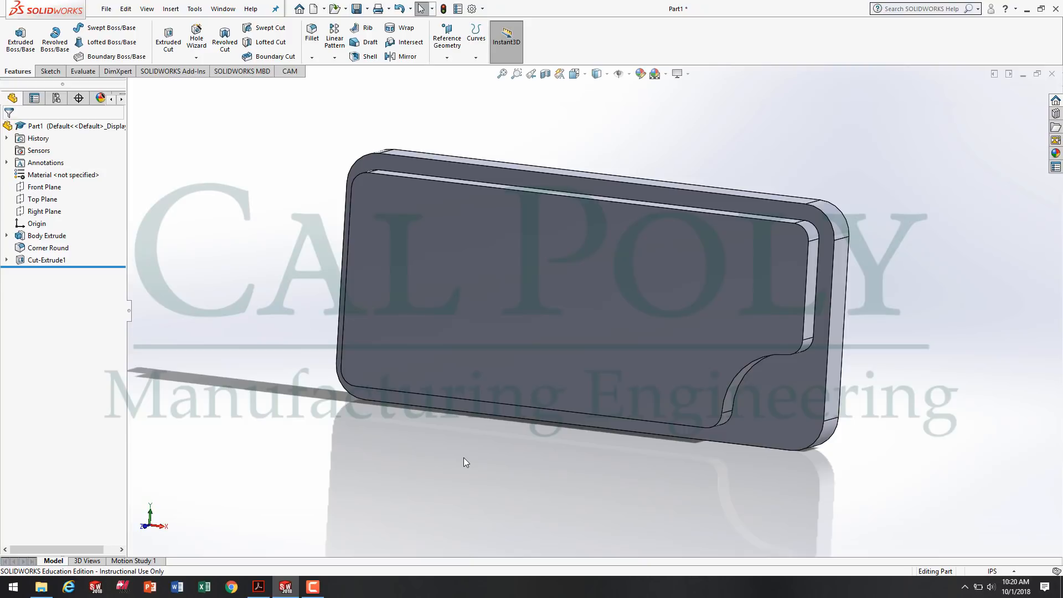
# Save the part as "Mill Project #1" followed by the author's surname in the Fall 2018 > IME 144 > Week #2 folder.
pyautogui.click(106, 10)
pyautogui.click(129, 143)
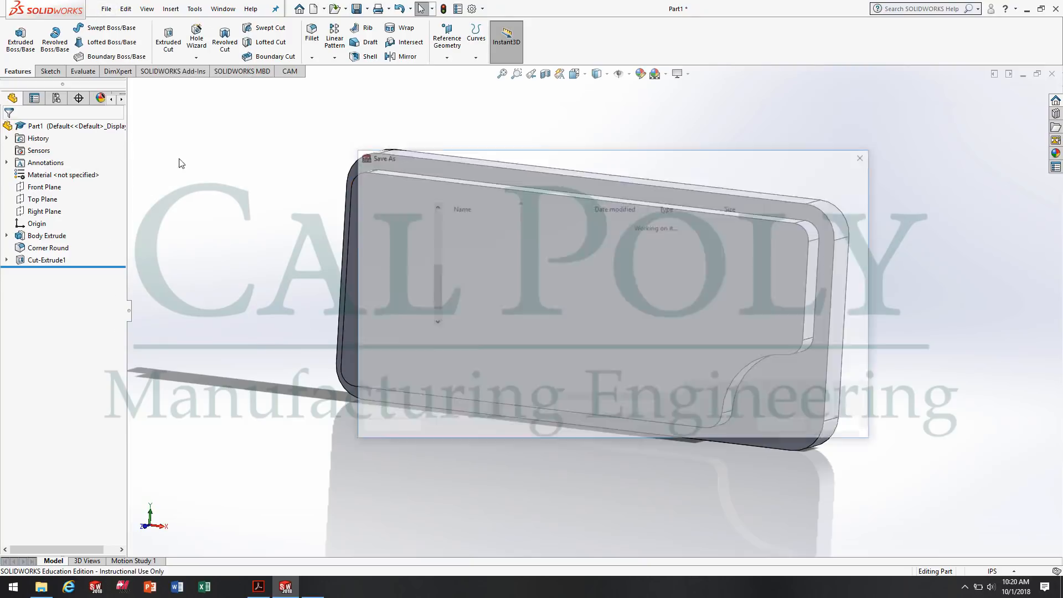
pyautogui.write('Mill Project #1 Georgeou')
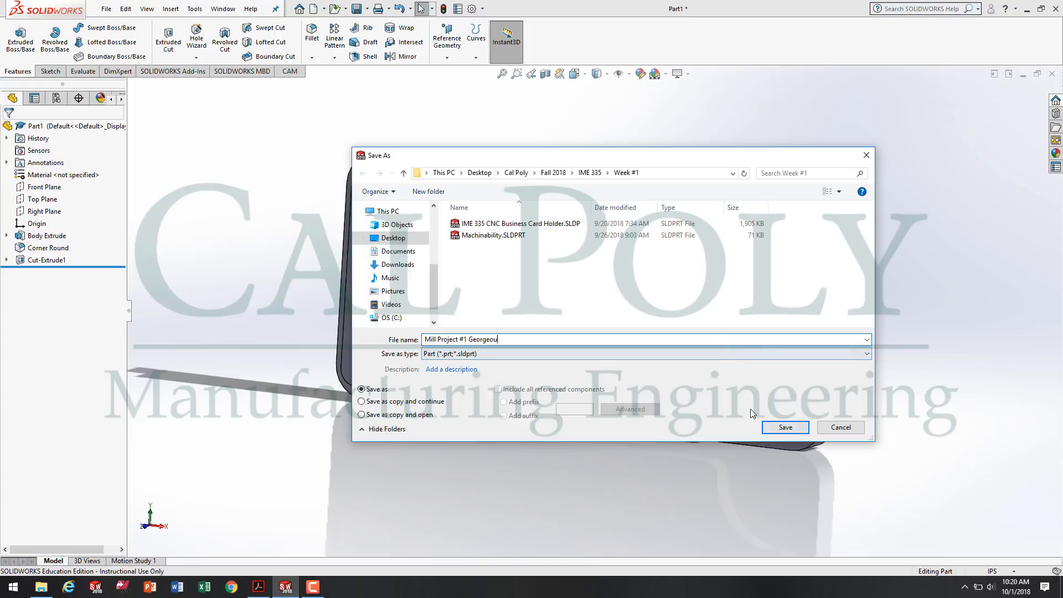
pyautogui.click(553, 173)
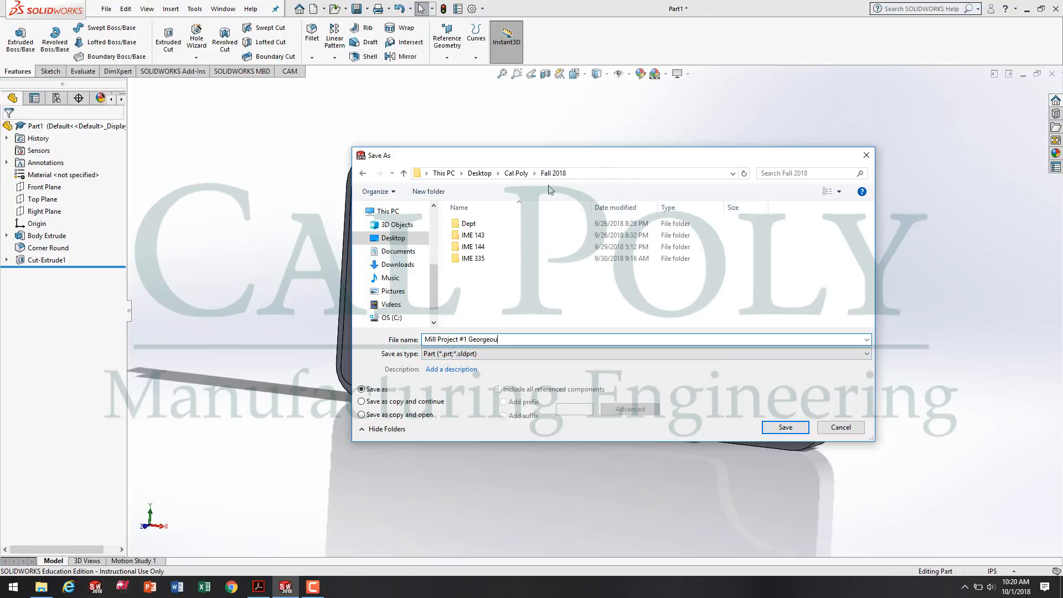
pyautogui.doubleClick(479, 250)
pyautogui.doubleClick(478, 248)
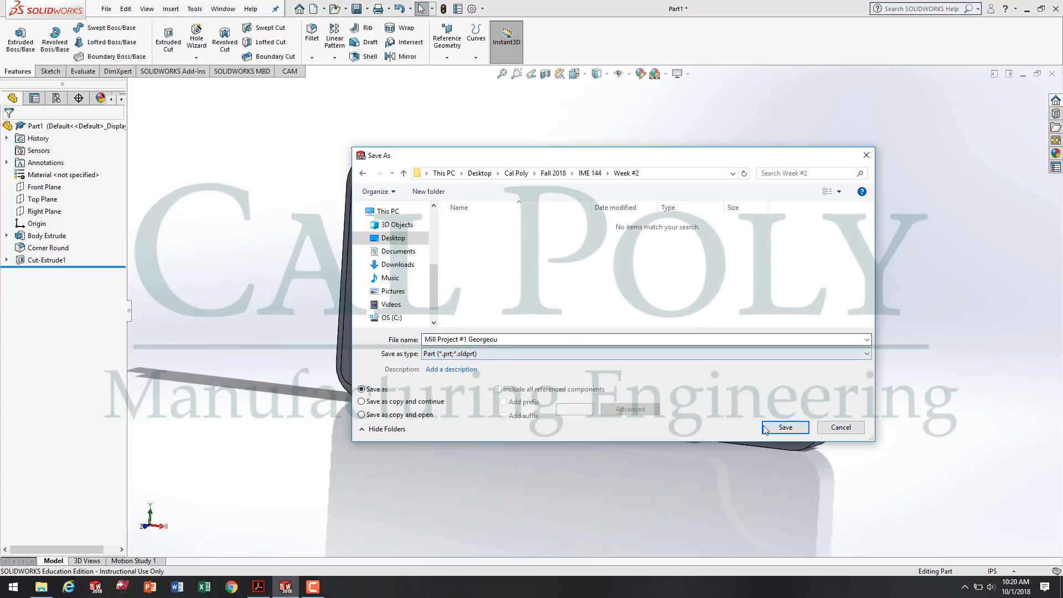
pyautogui.click(785, 428)
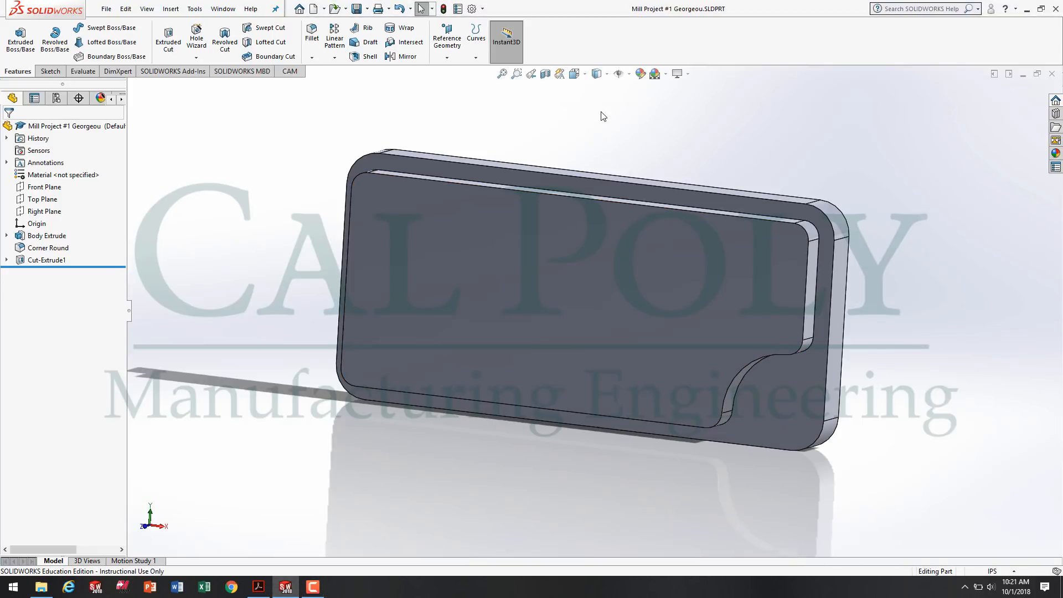
# Check the drawing in Acrobat Reader, return to SOLIDWORKS and start an Extruded Cut sketch on the raised front face, viewed normal to it.
pyautogui.press('space')
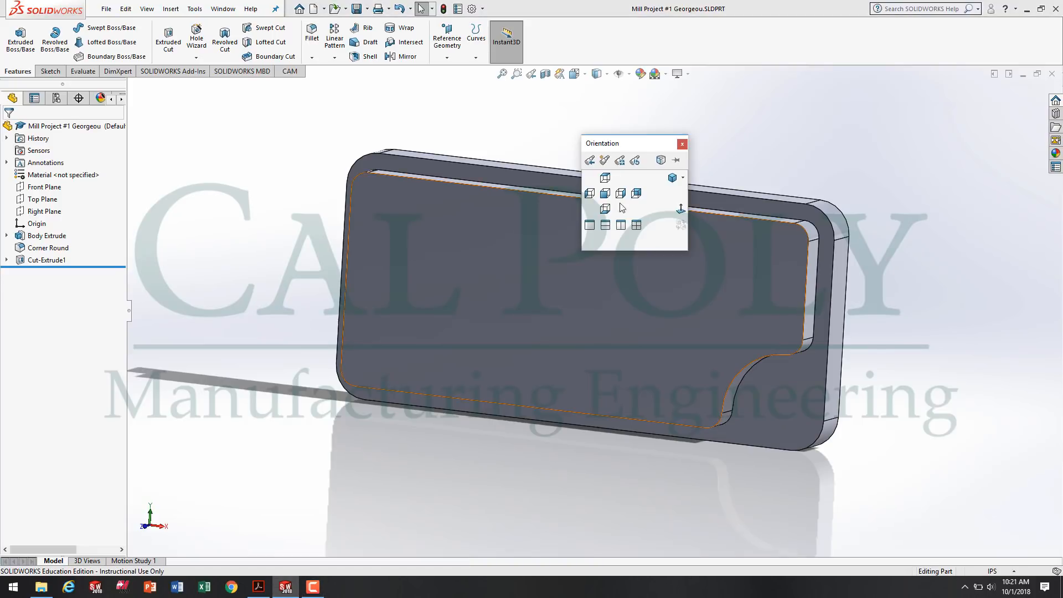
pyautogui.click(673, 178)
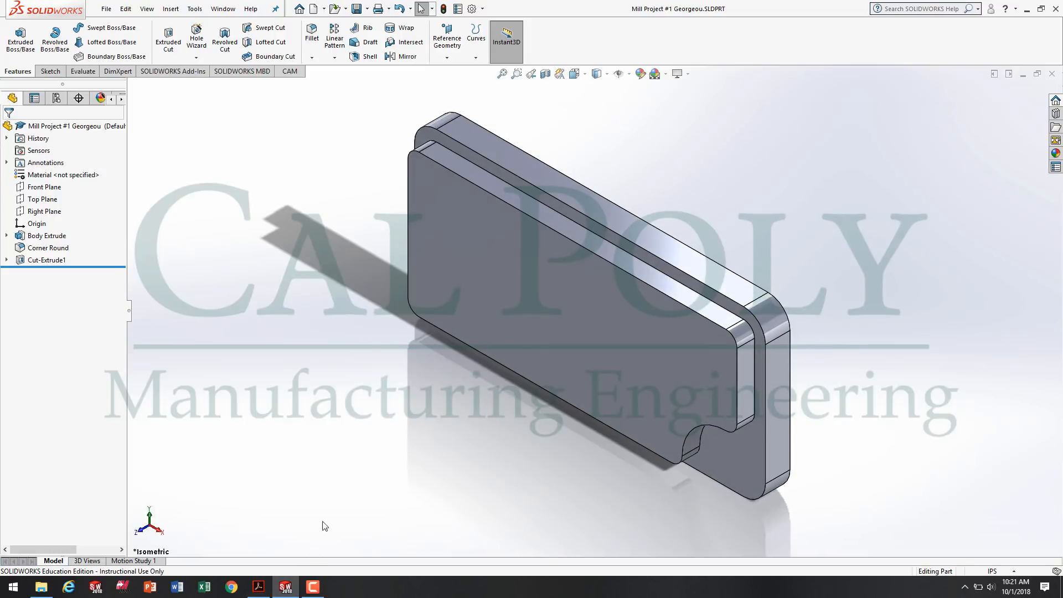
pyautogui.click(258, 586)
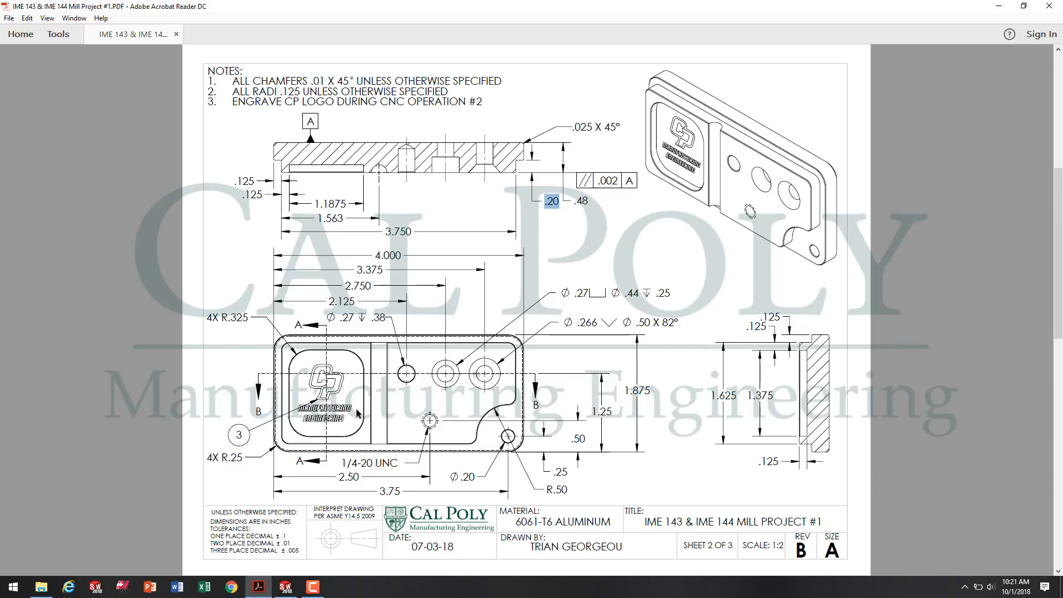
pyautogui.moveTo(293, 590)
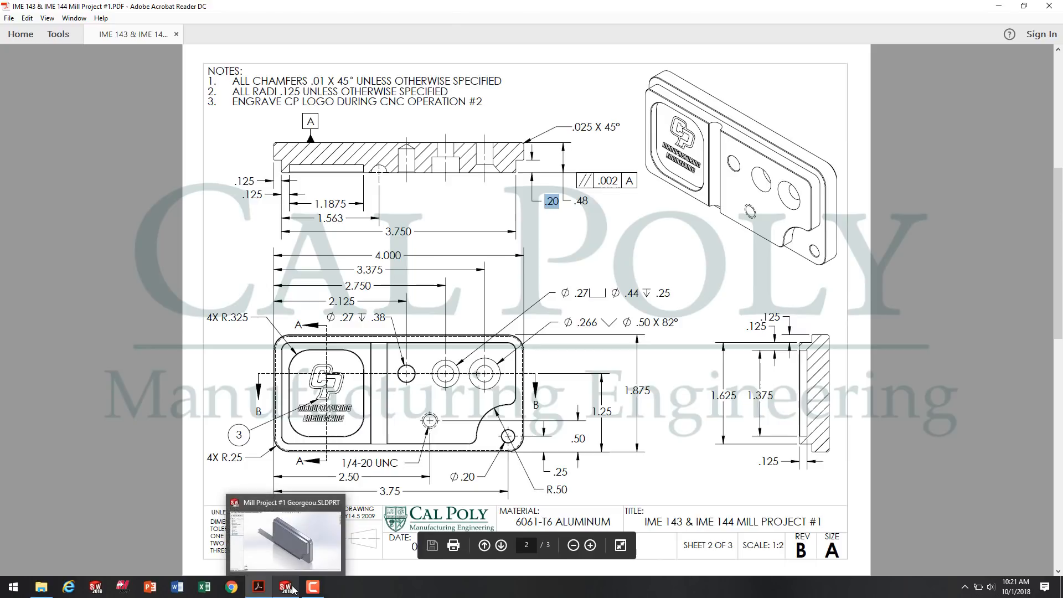
pyautogui.click(301, 556)
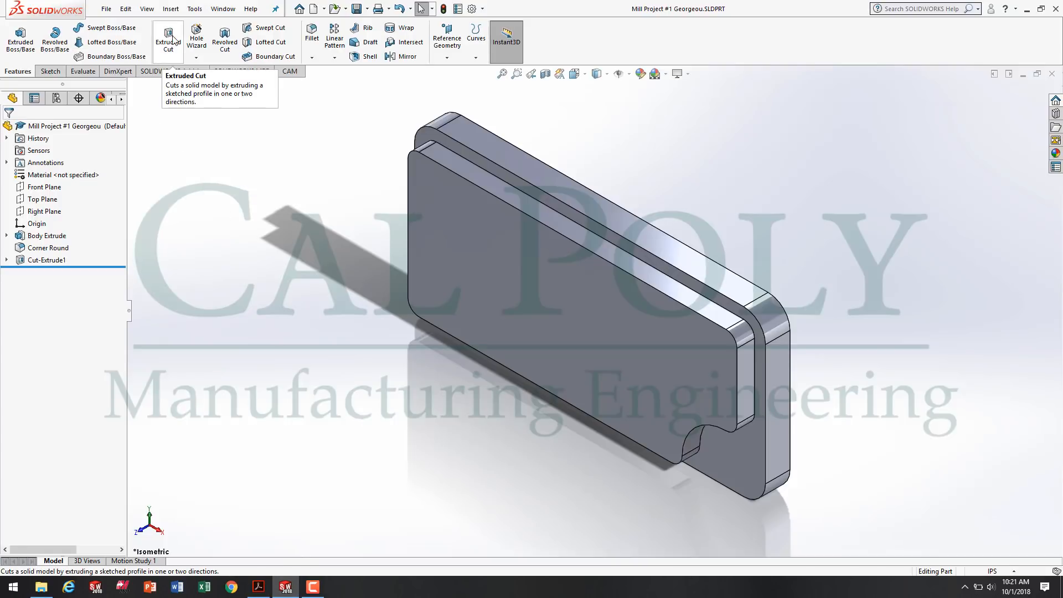
pyautogui.click(169, 40)
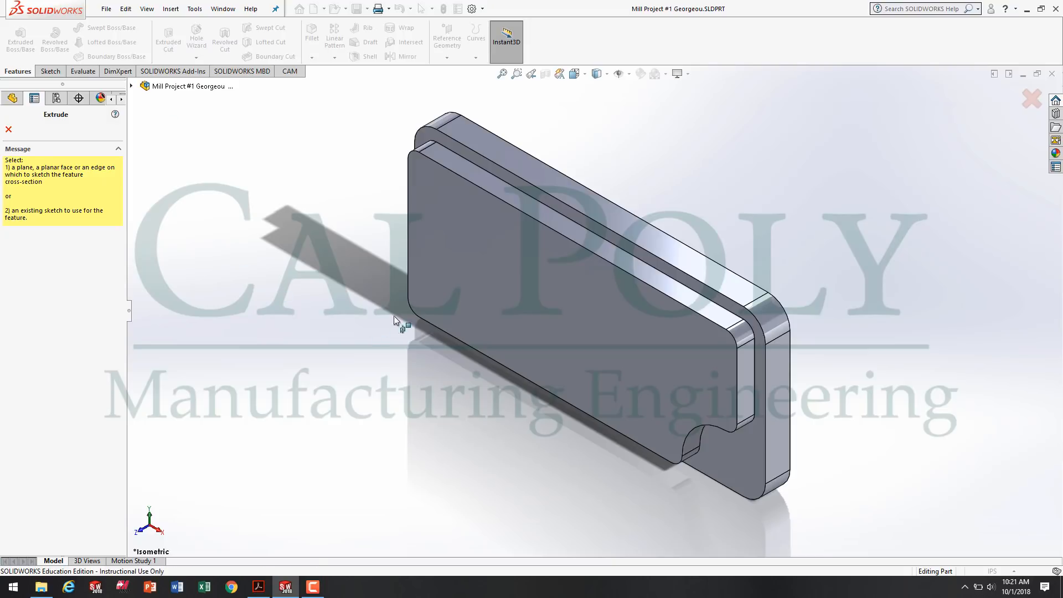
pyautogui.click(461, 269)
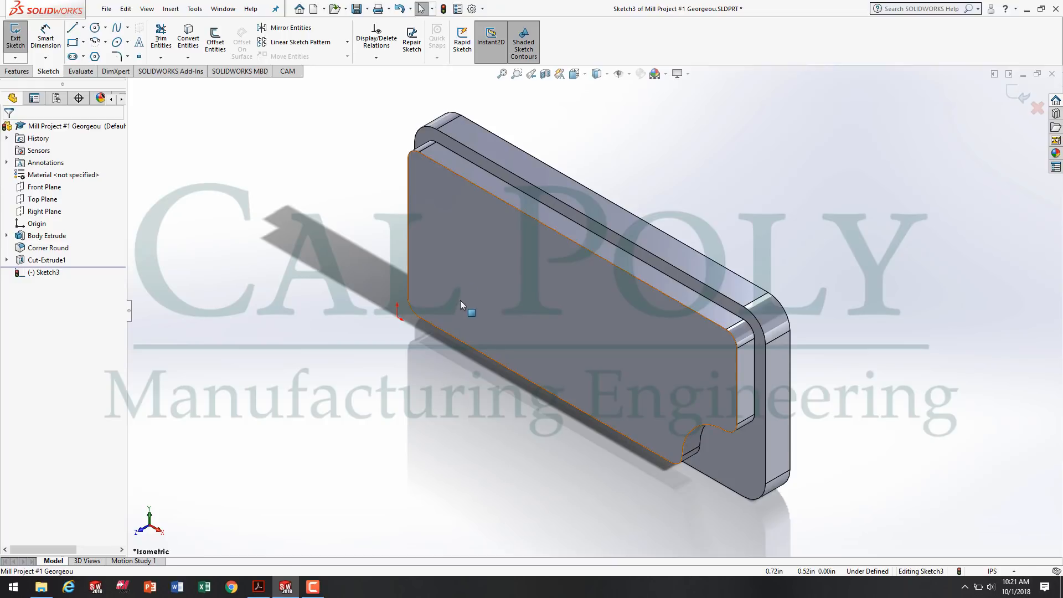
pyautogui.press('space')
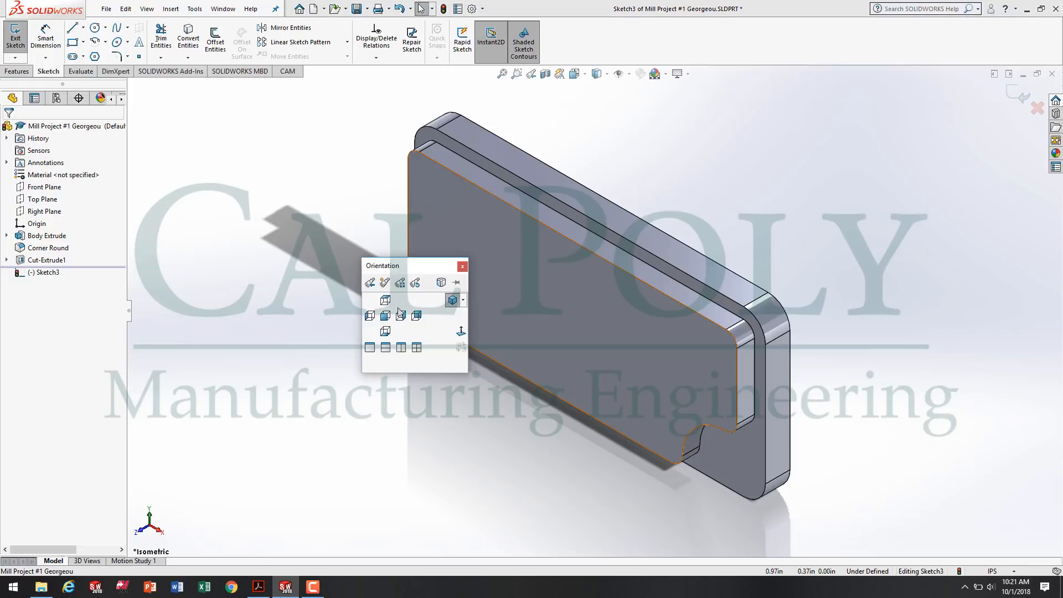
pyautogui.click(463, 331)
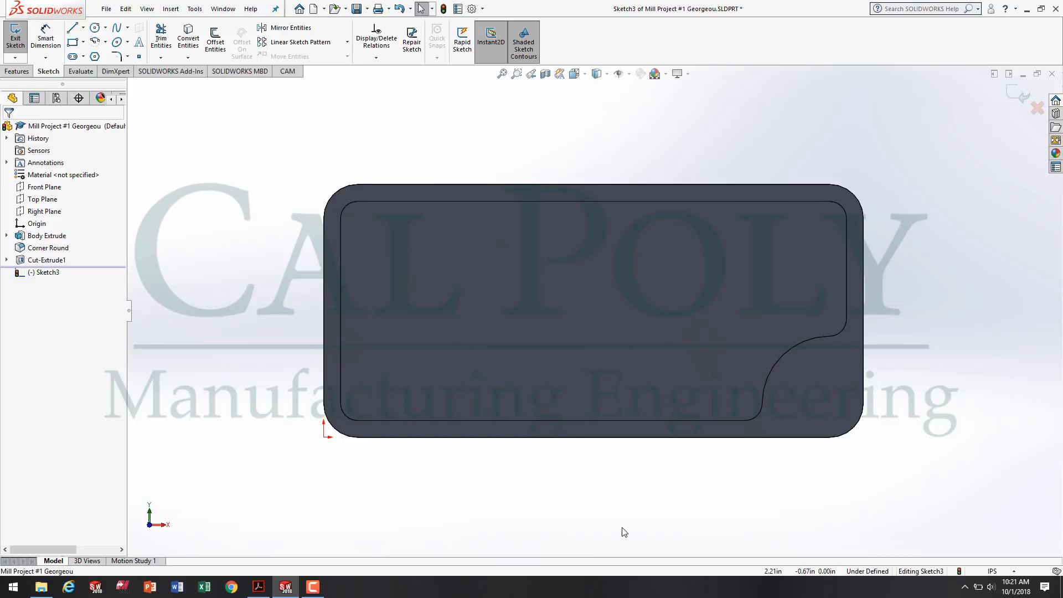
# Check the pocket width in Acrobat Reader, return to SOLIDWORKS and sketch a corner rectangle about 1.06 by 1.27 in near the raised face's left end.
pyautogui.click(260, 589)
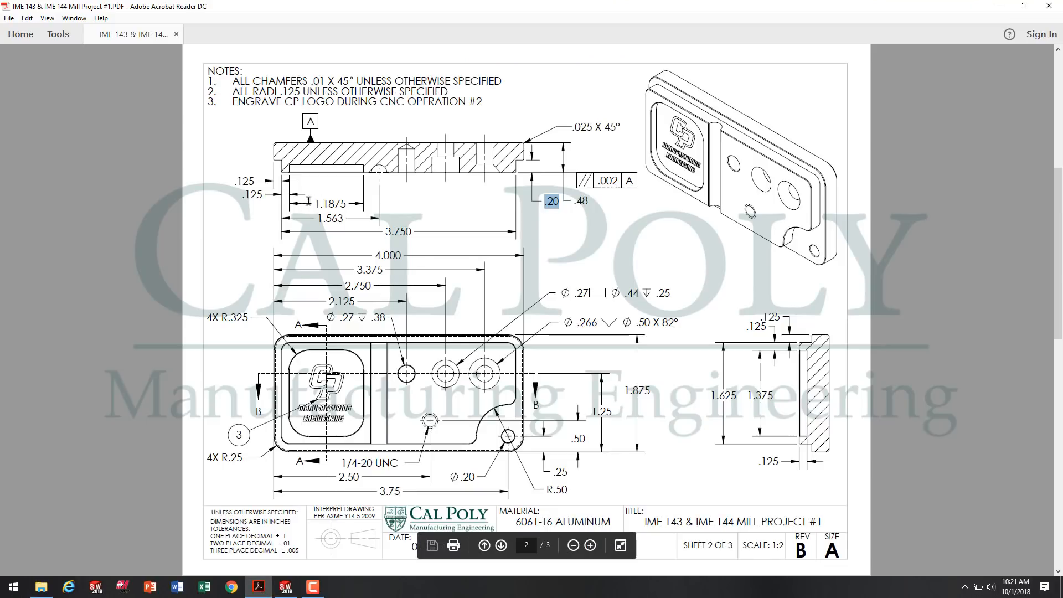
pyautogui.moveTo(316, 204); pyautogui.dragTo(342, 203)
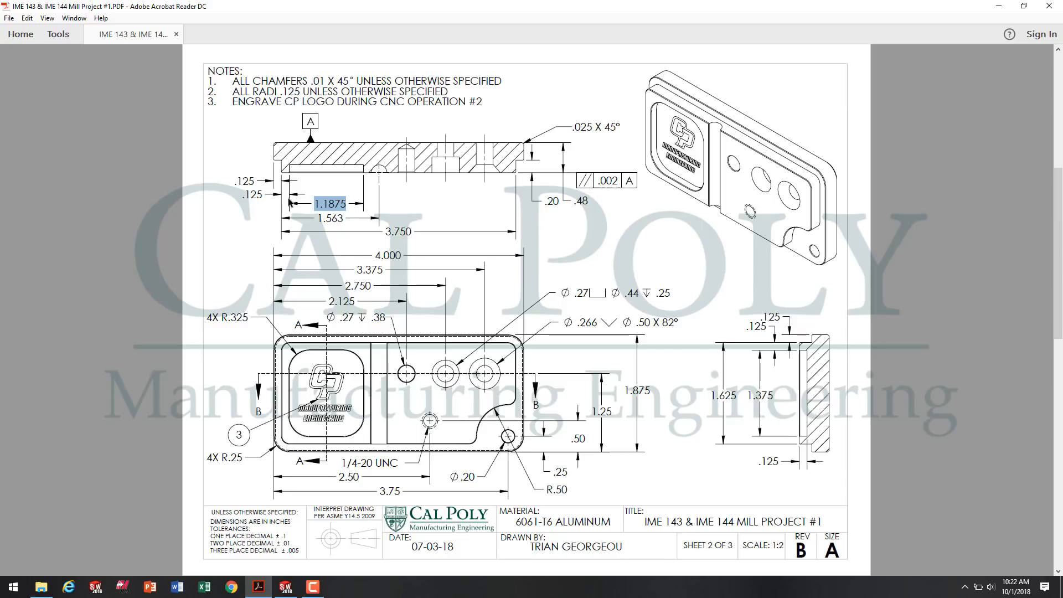
pyautogui.click(292, 590)
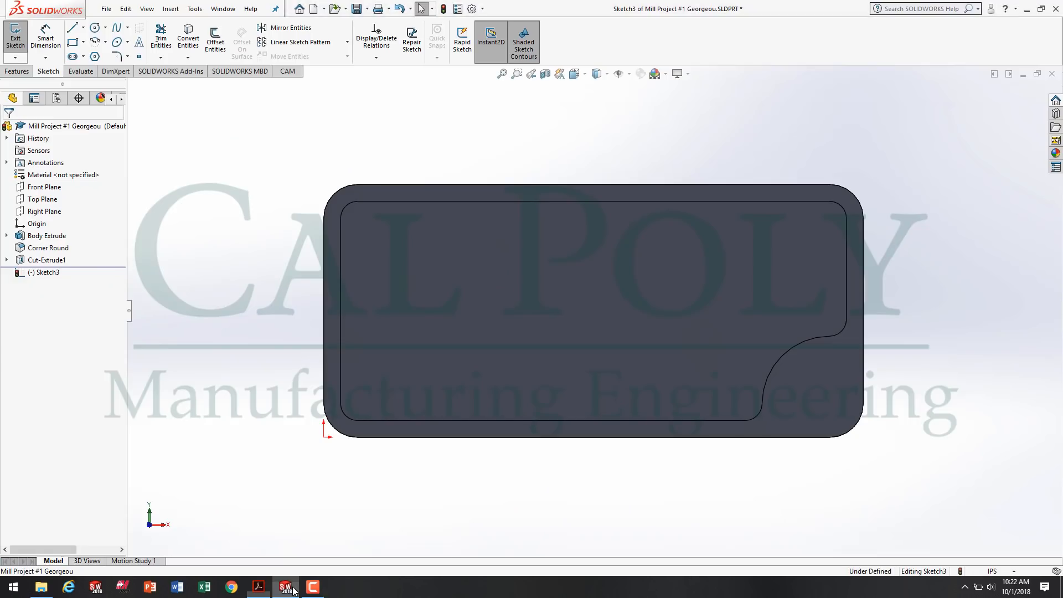
pyautogui.click(73, 43)
pyautogui.click(361, 229)
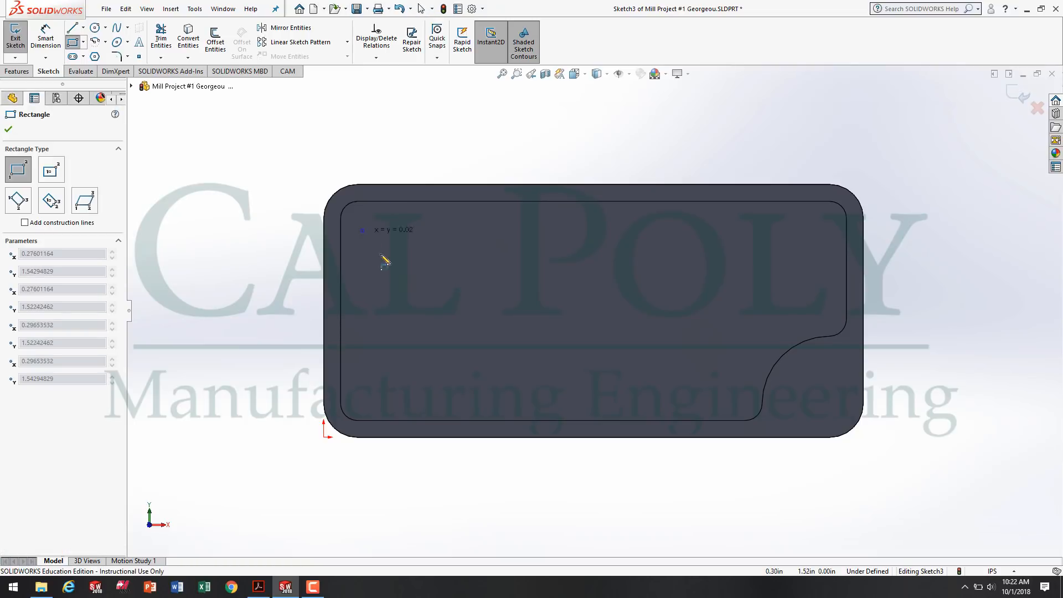
pyautogui.click(502, 399)
pyautogui.click(232, 185)
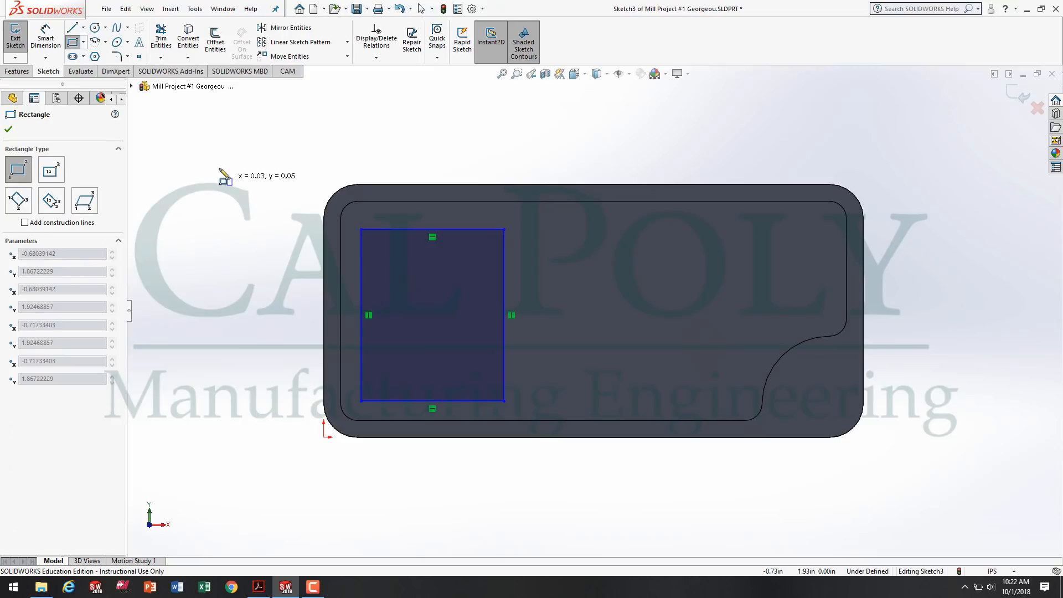
pyautogui.press('Escape')
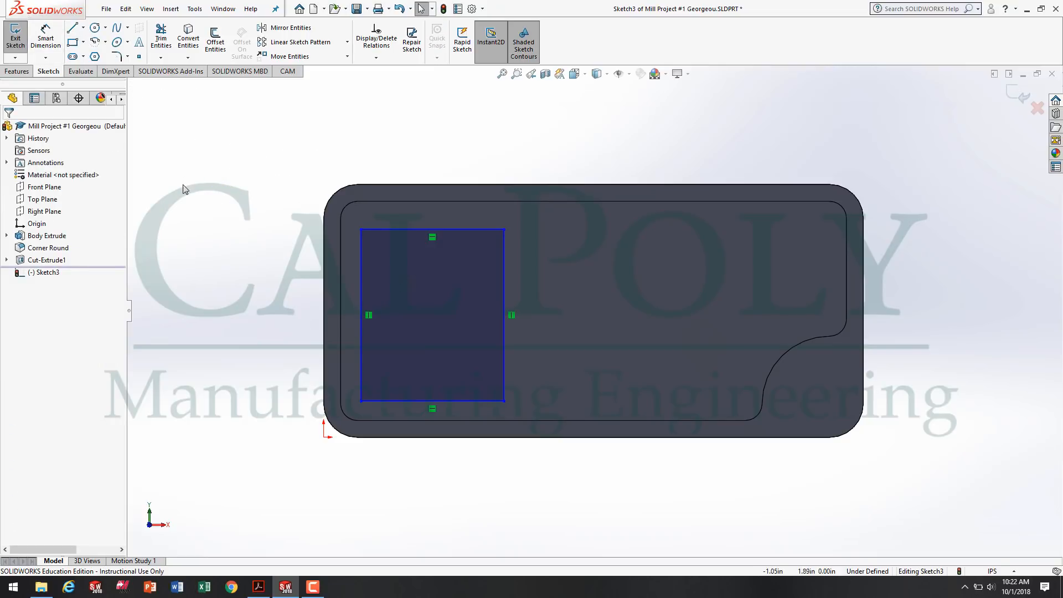
# Dimension the pocket rectangle's width and set it to 1.1875 in.
pyautogui.click(46, 32)
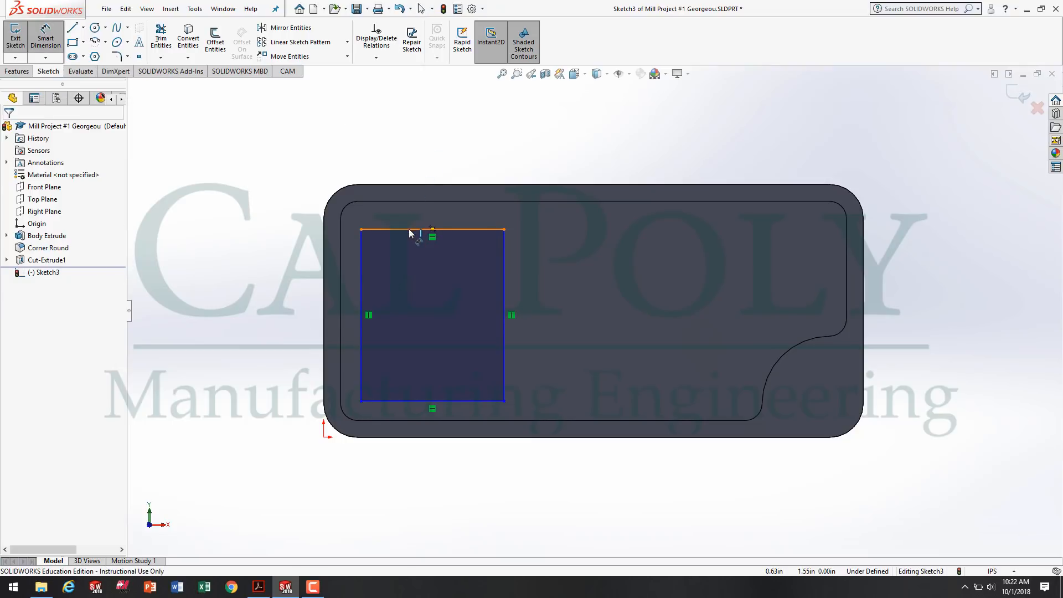
pyautogui.click(410, 229)
pyautogui.click(431, 147)
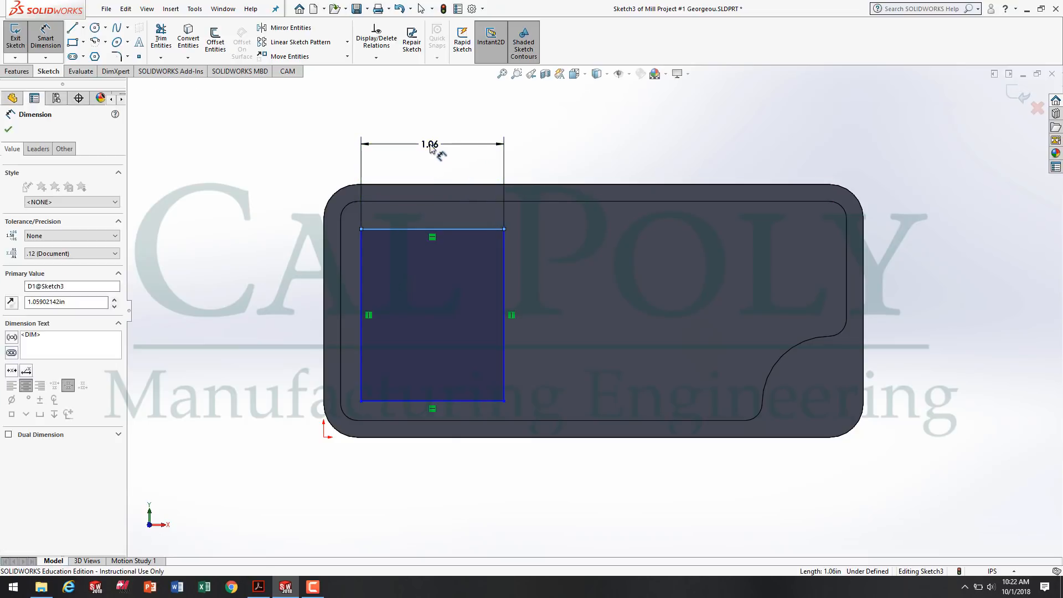
pyautogui.write('1')
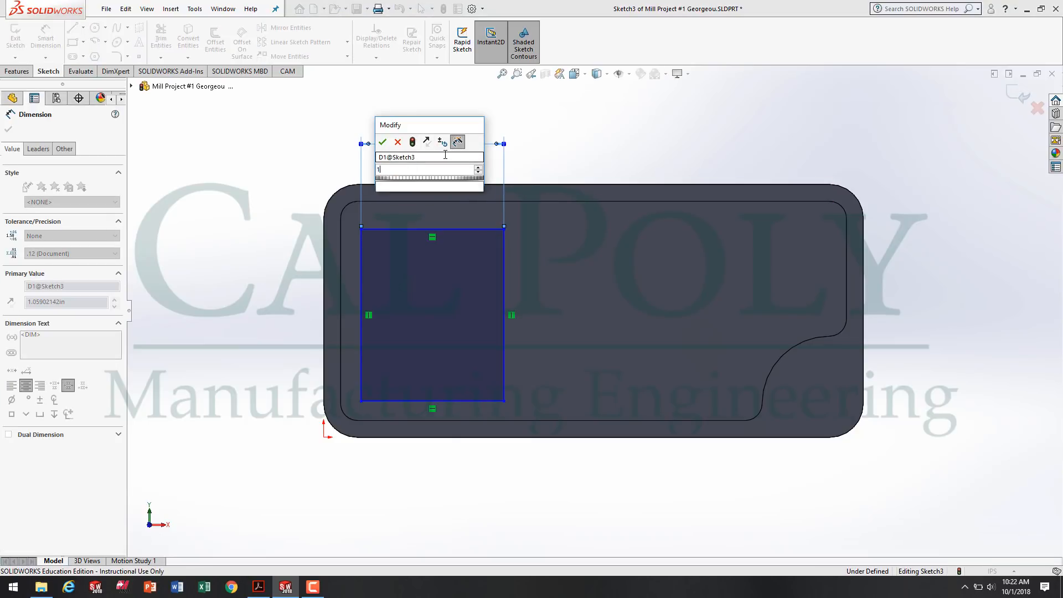
pyautogui.write('.1875')
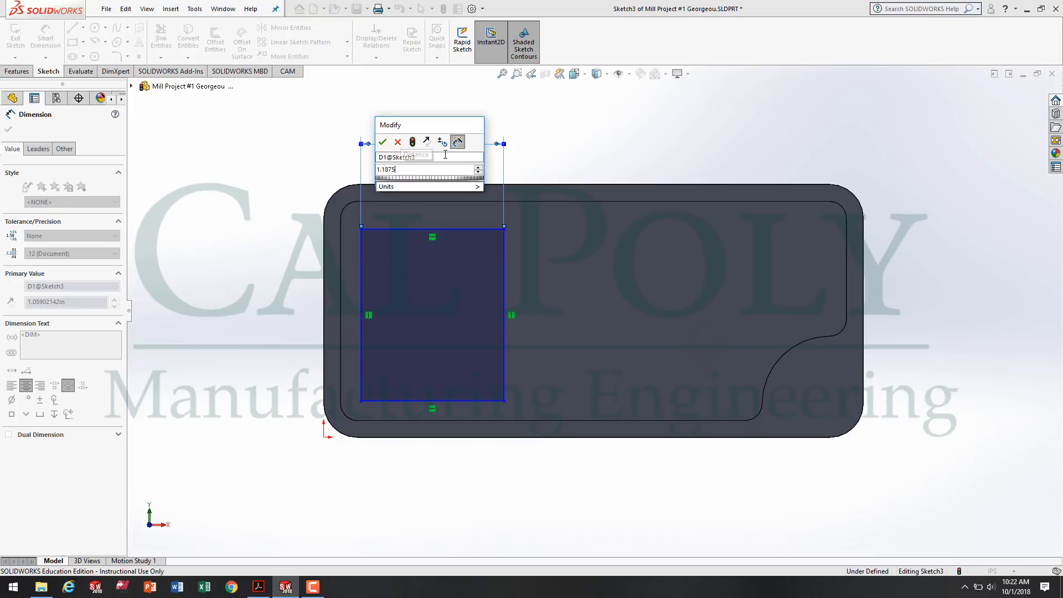
pyautogui.press('Return')
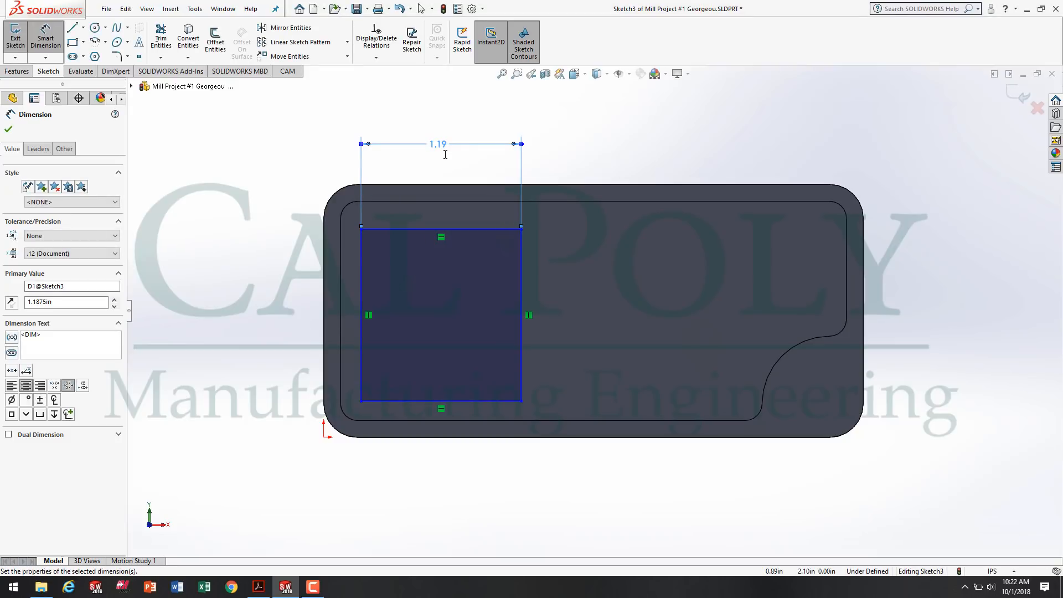
# Dimension the gap between the rectangle's upper line and the raised face's upper edge as 0.125 in.
pyautogui.click(408, 230)
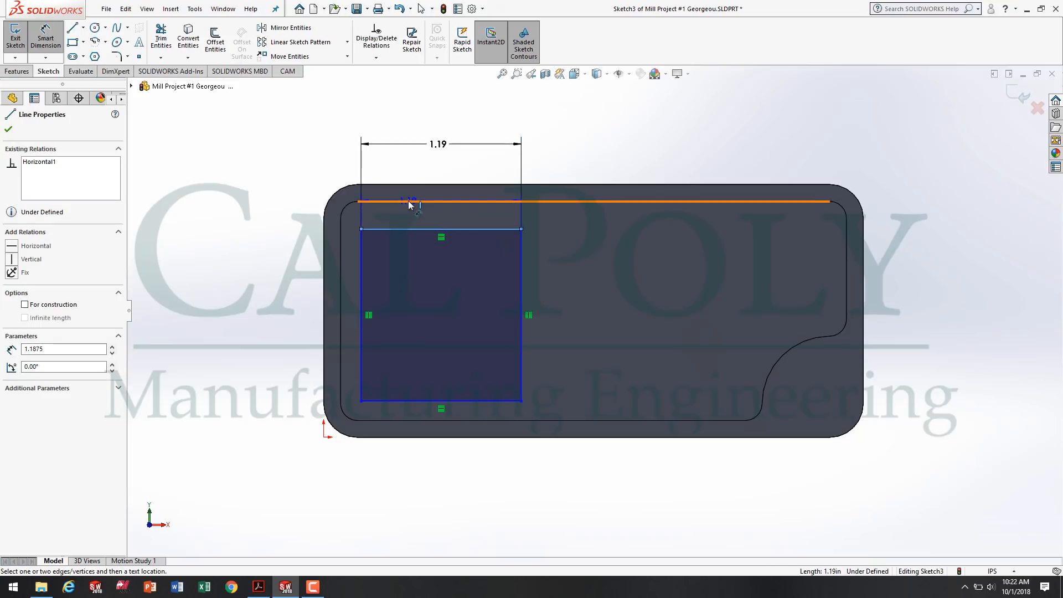
pyautogui.click(408, 202)
pyautogui.click(273, 166)
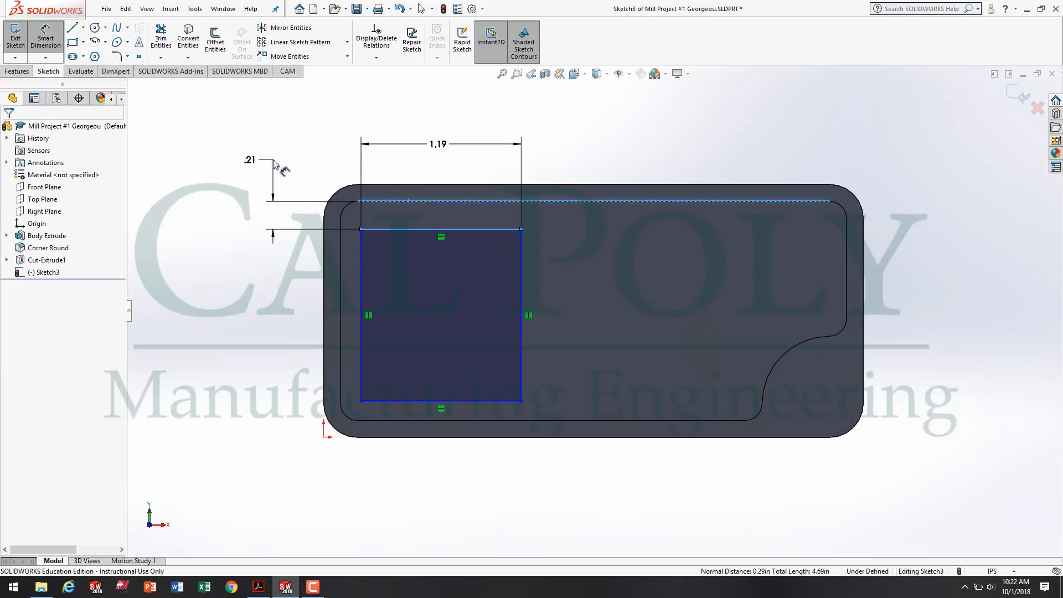
pyautogui.write('.125')
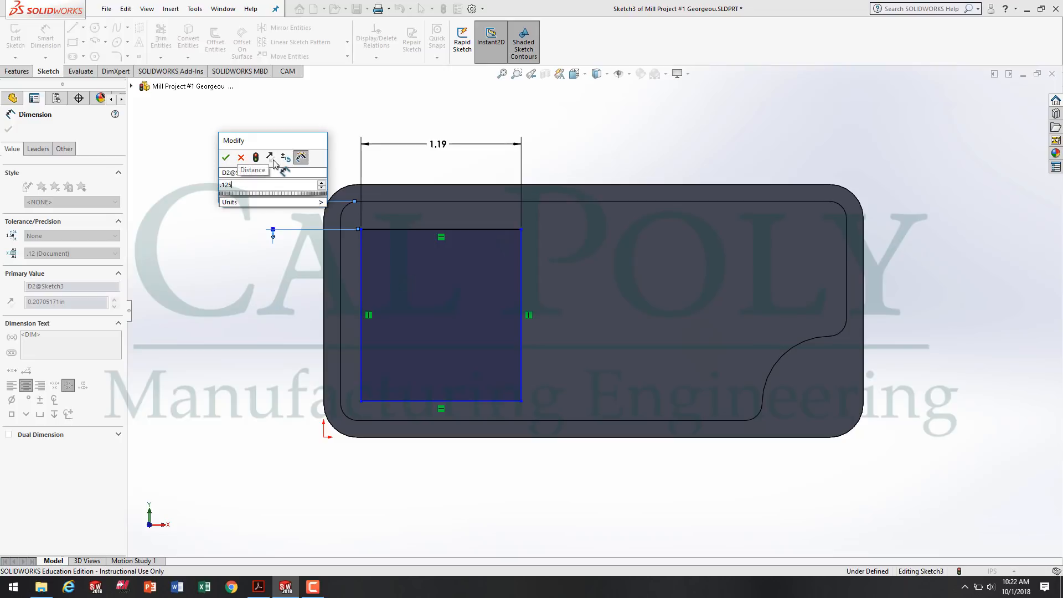
pyautogui.press('Return')
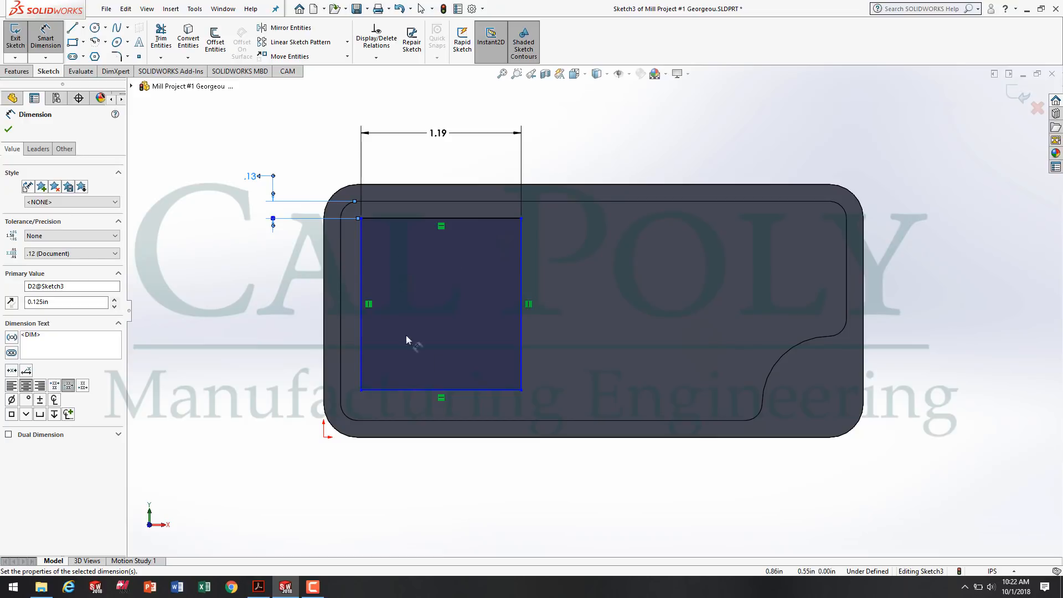
# Dimension the pocket rectangle's height and set it to 1.375 in.
pyautogui.click(363, 347)
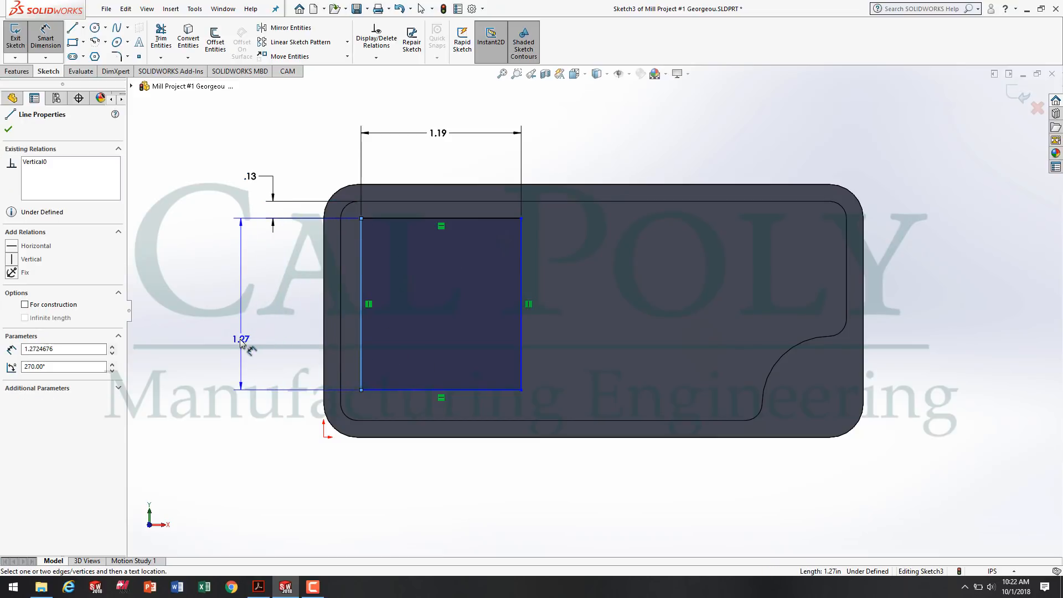
pyautogui.click(233, 313)
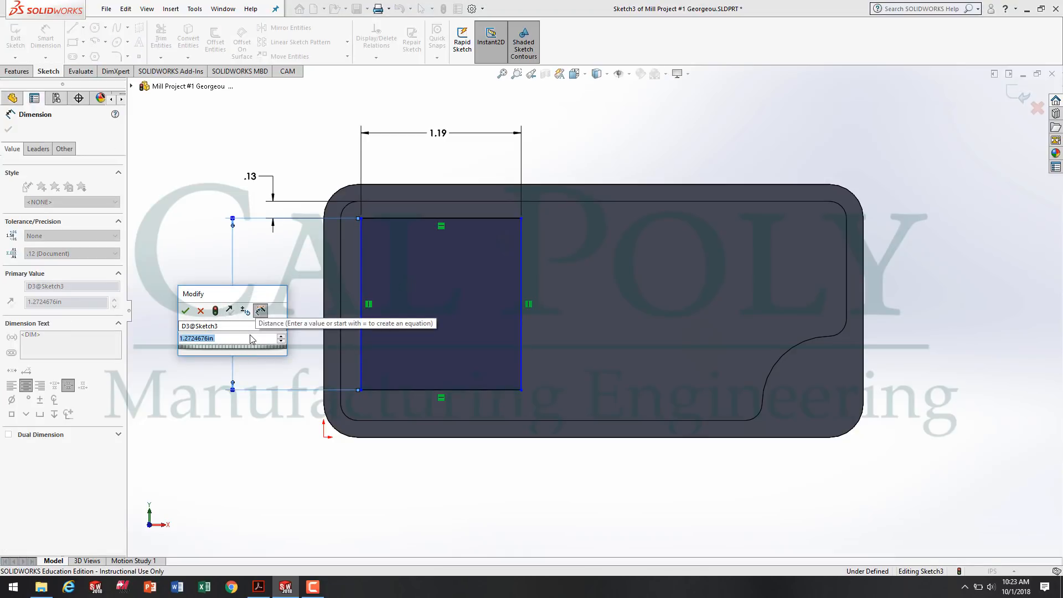
pyautogui.write('1.')
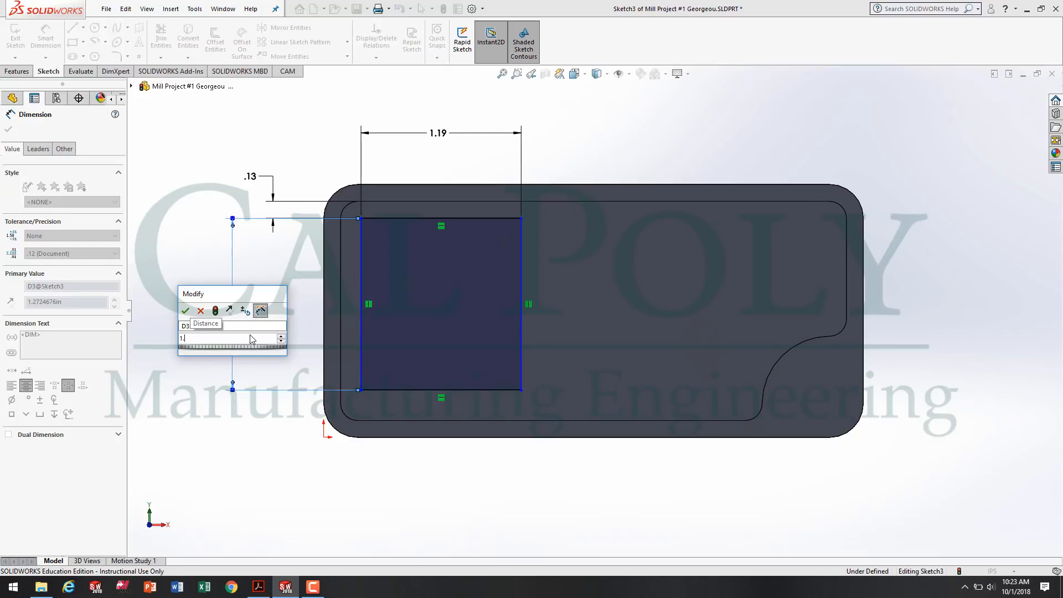
pyautogui.write('375')
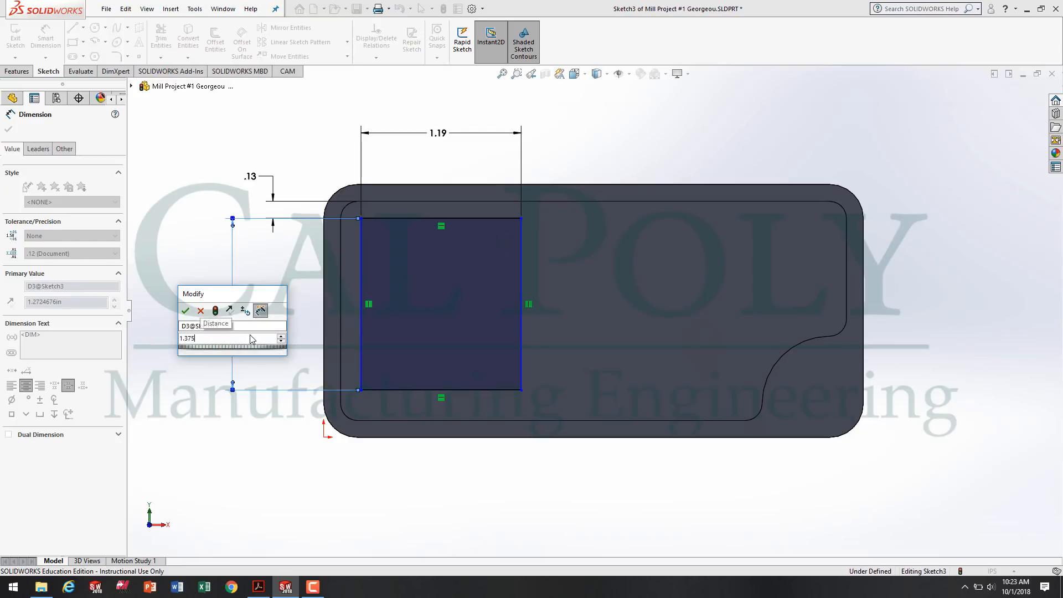
pyautogui.press('Return')
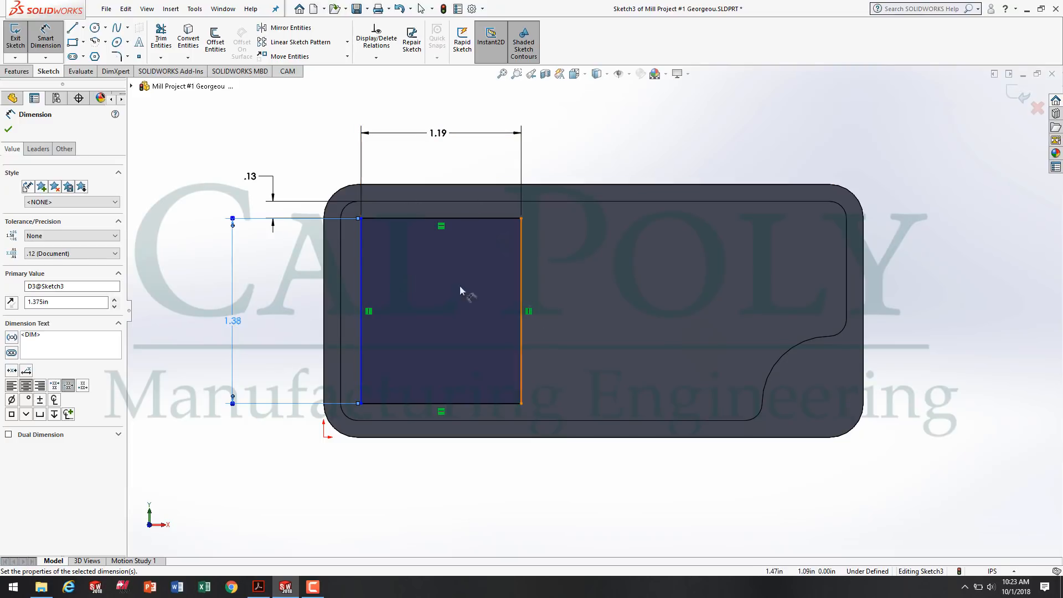
# Dimension the gap between the rectangle's left line and the raised face's left edge as 0.125 in, and leave Smart Dimension.
pyautogui.click(361, 285)
pyautogui.click(341, 290)
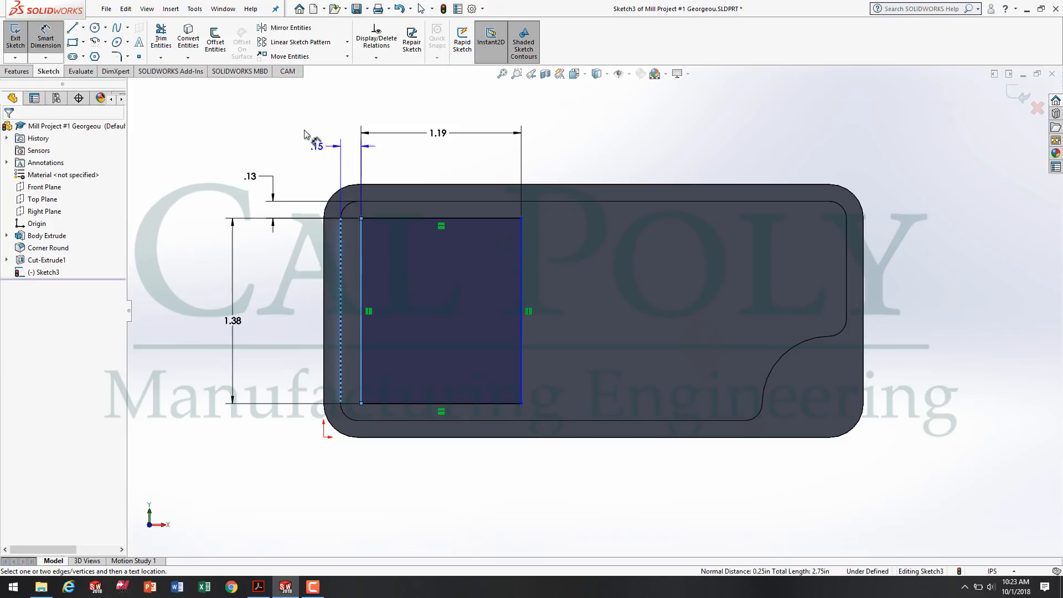
pyautogui.click(269, 107)
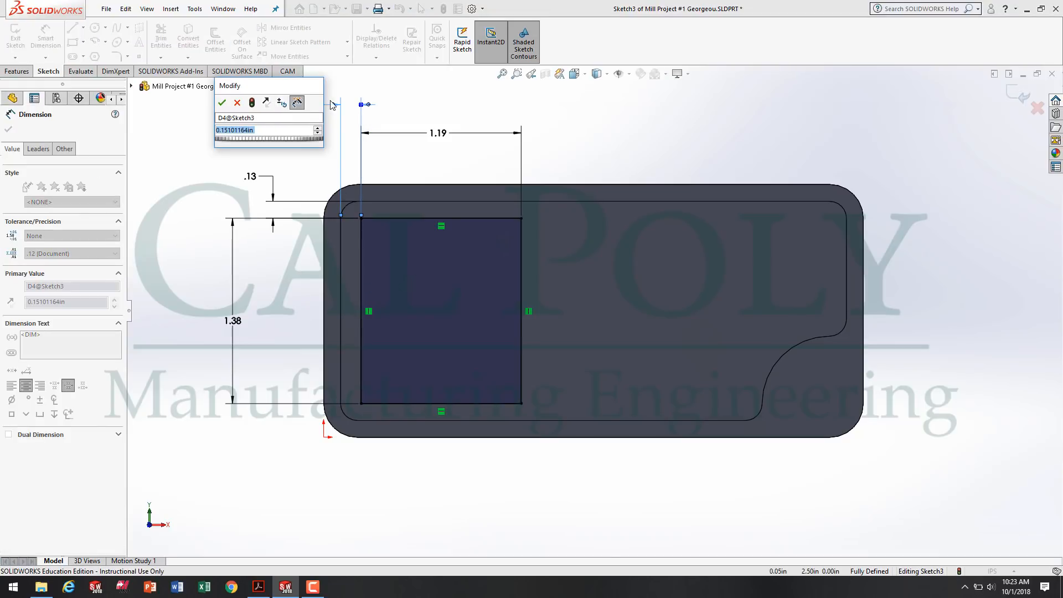
pyautogui.write('.125')
pyautogui.press('Return')
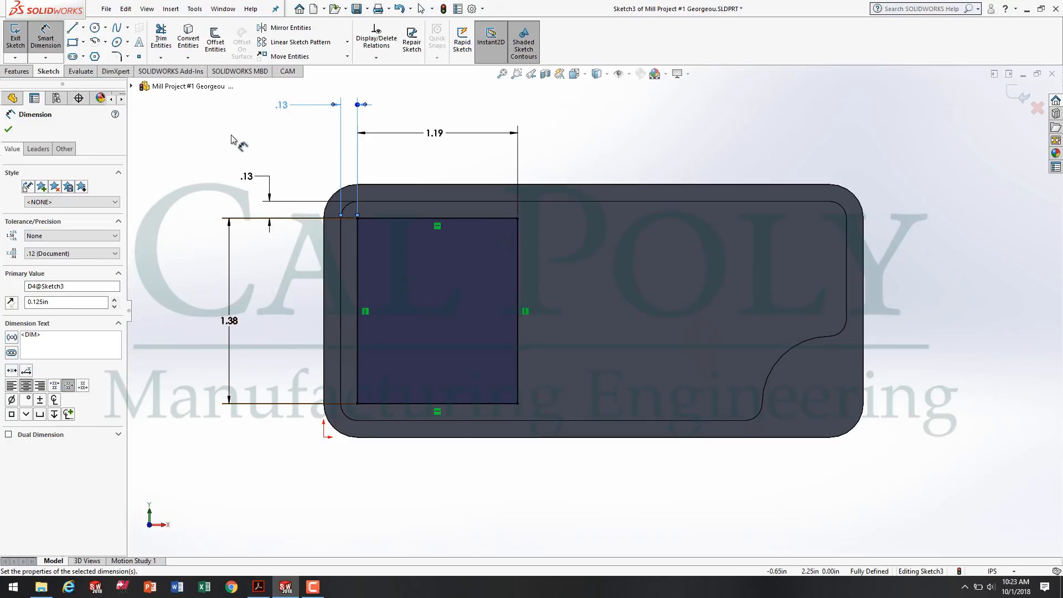
pyautogui.press('Escape')
pyautogui.press('Escape')
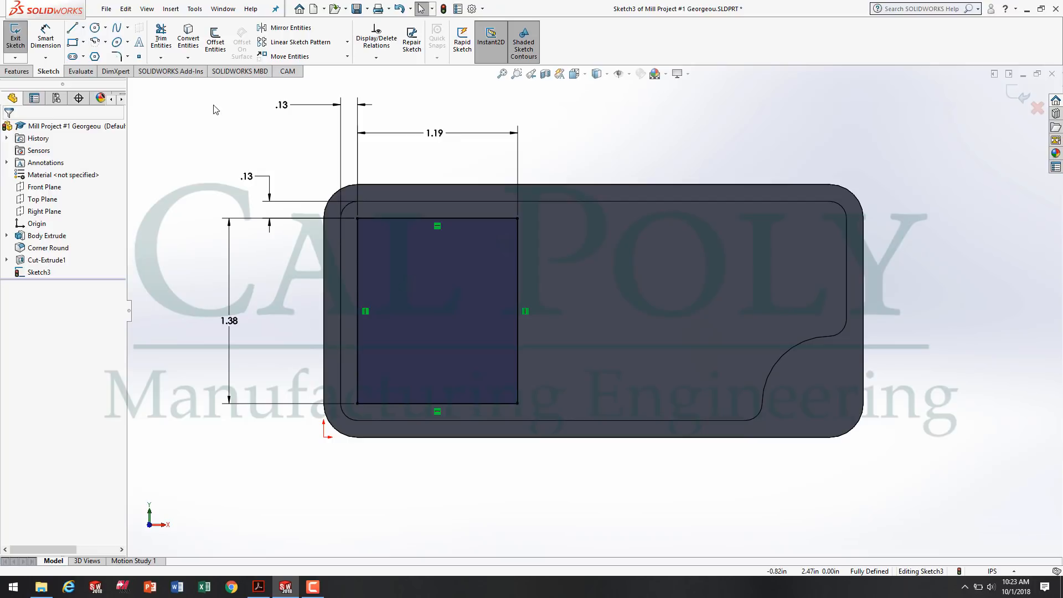
# Check the pocket corner radius in Acrobat Reader, return to SOLIDWORKS and sketch-fillet the rectangle's four corners at 0.325 in.
pyautogui.click(258, 586)
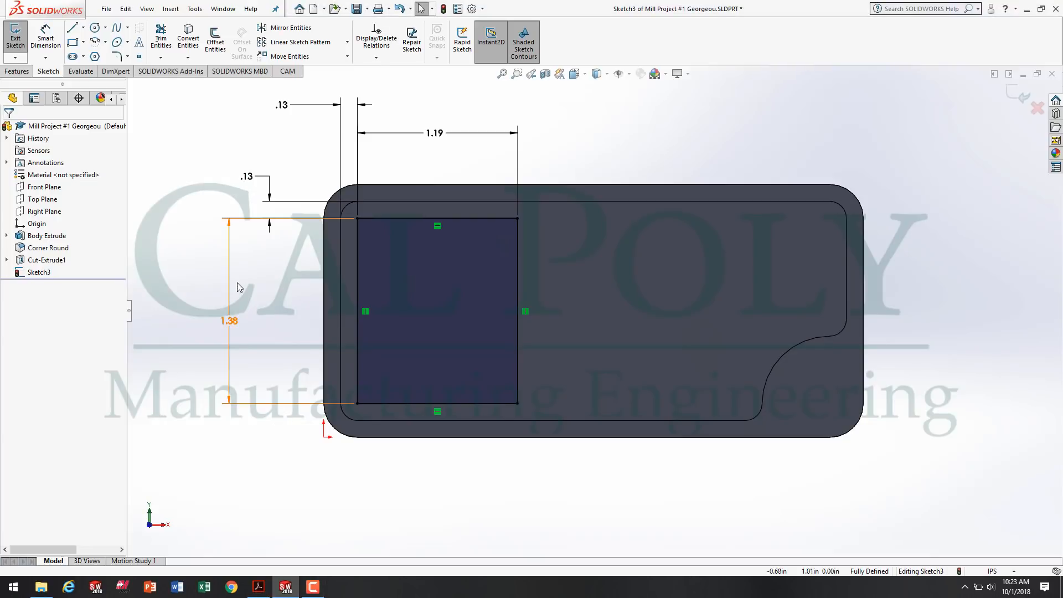
pyautogui.click(127, 57)
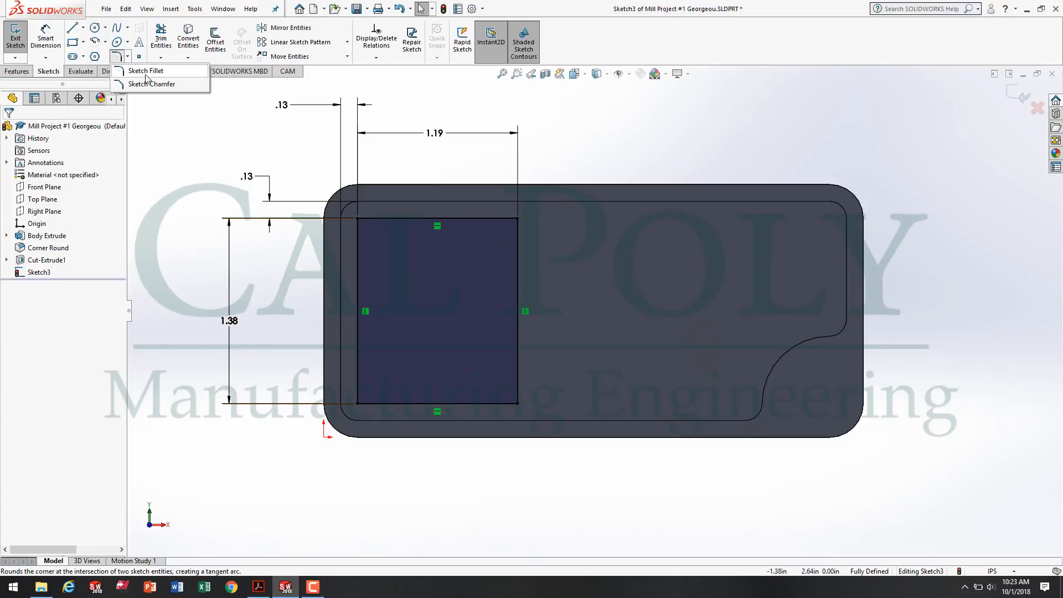
pyautogui.click(146, 75)
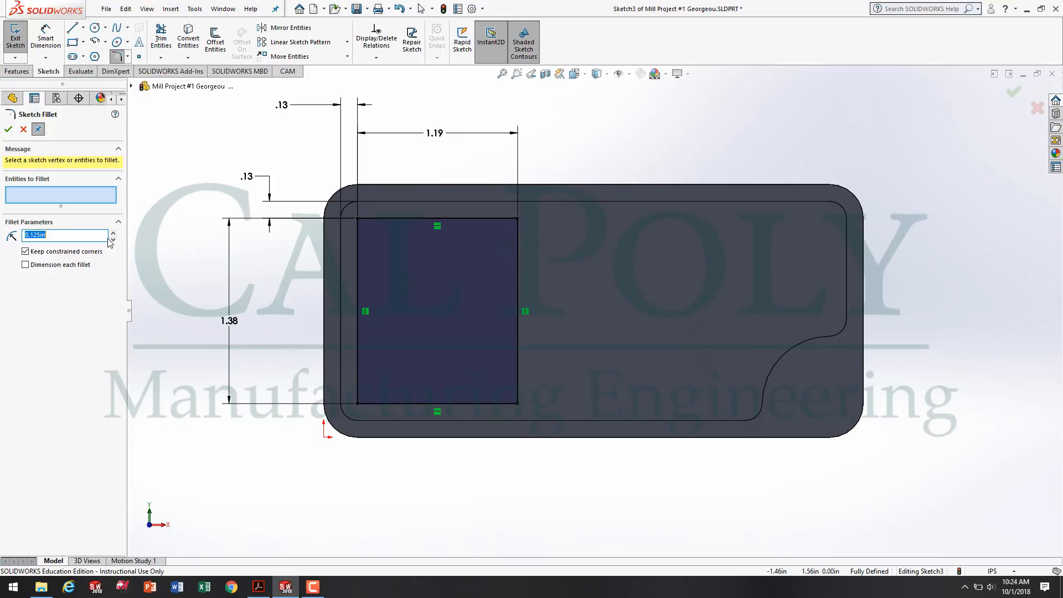
pyautogui.write('.325')
pyautogui.click(358, 218)
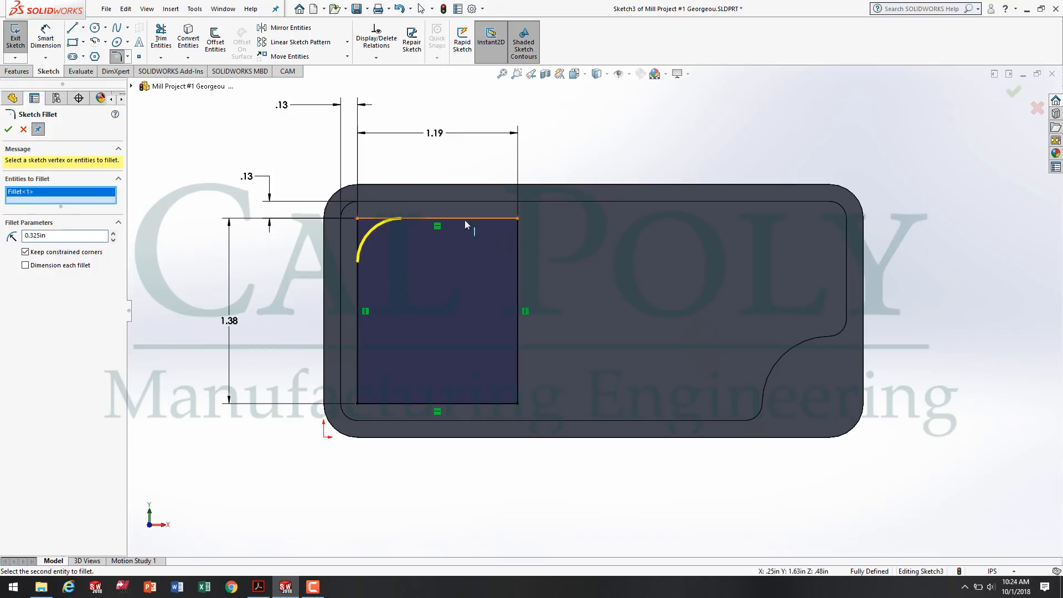
pyautogui.click(518, 219)
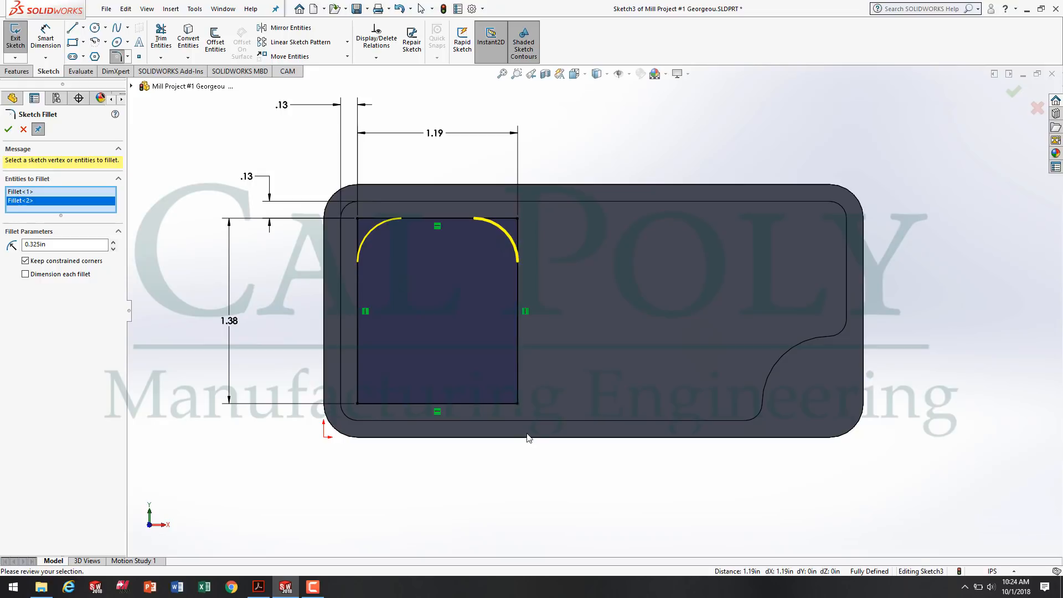
pyautogui.click(518, 403)
pyautogui.click(358, 404)
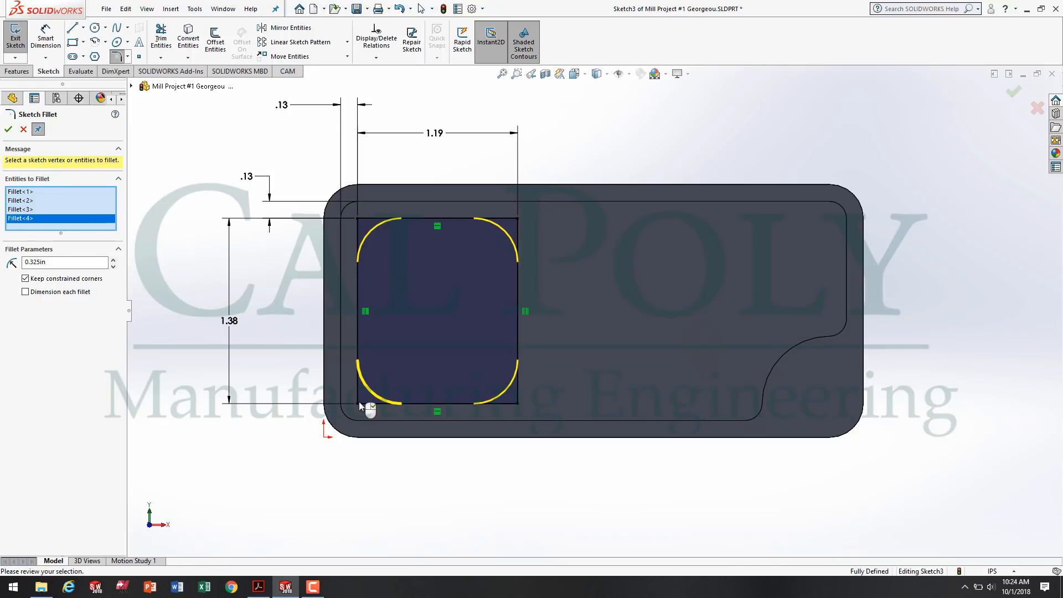
pyautogui.click(8, 129)
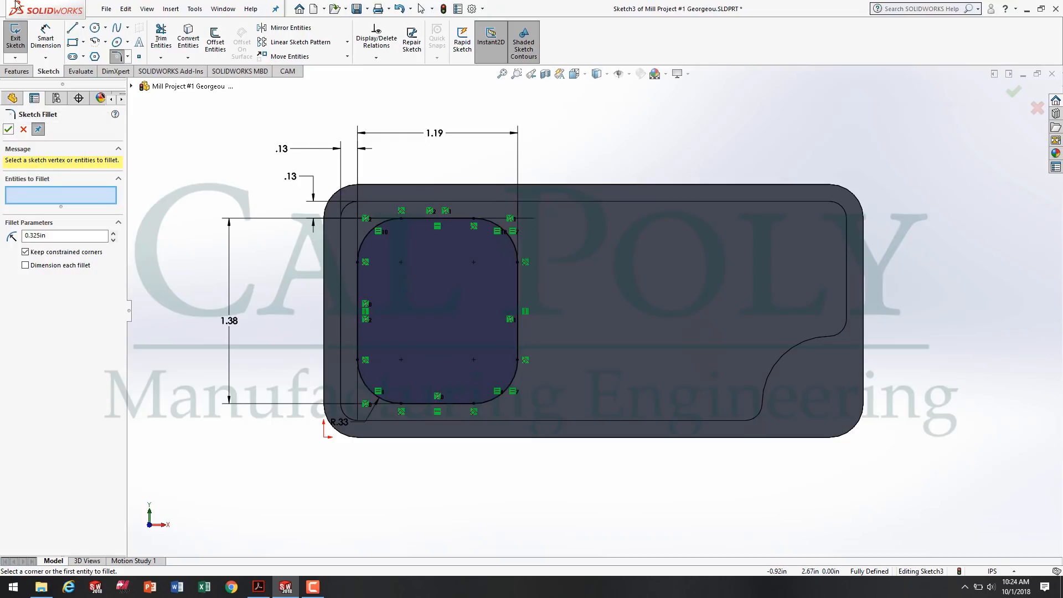
pyautogui.press('Escape')
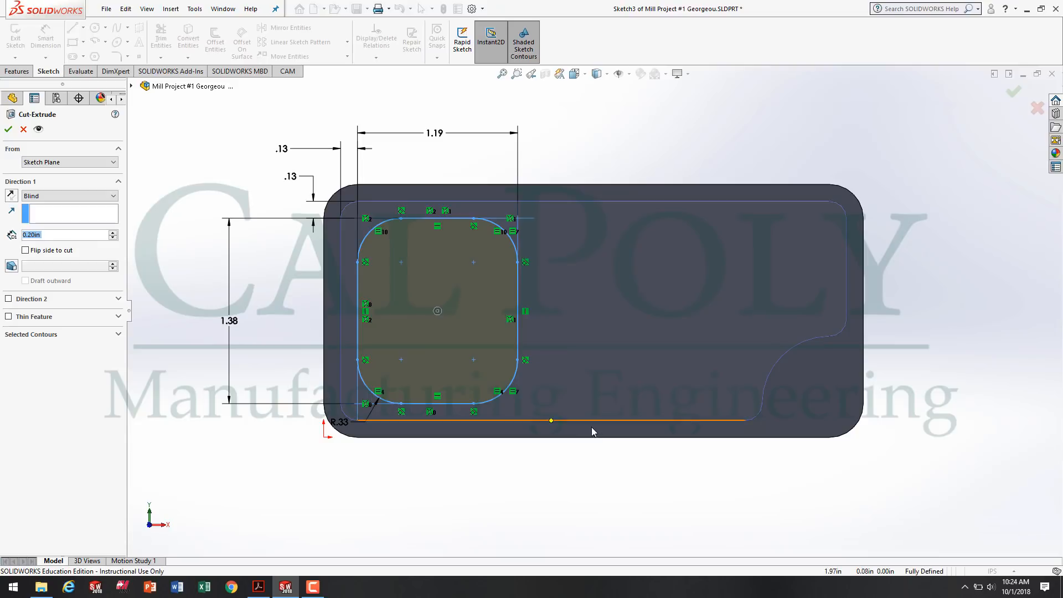
# Check the pocket depth in Acrobat Reader, return to SOLIDWORKS and accept the pocket as a blind cut 0.125 in deep.
pyautogui.scroll(2, 543, 459)
pyautogui.moveTo(573, 434); pyautogui.dragTo(569, 388, button='middle')
pyautogui.scroll(-2, 556, 343)
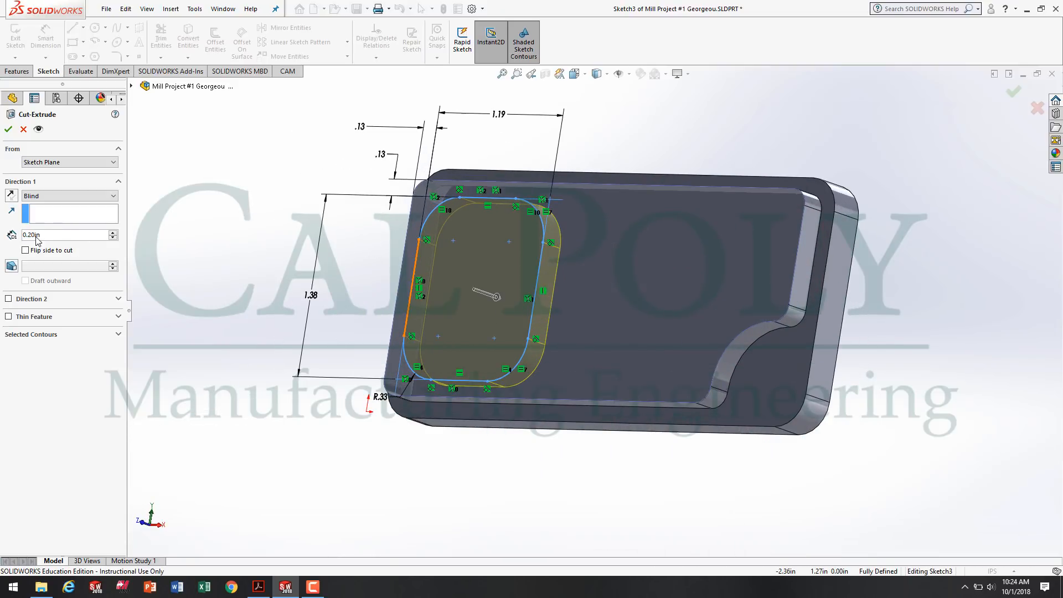
pyautogui.click(261, 587)
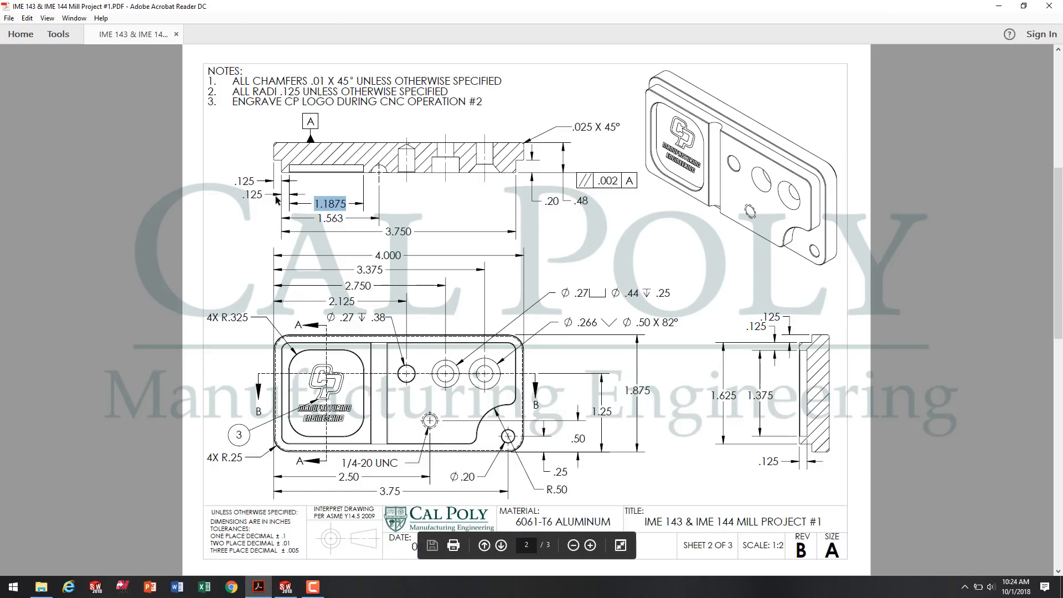
pyautogui.moveTo(757, 462); pyautogui.dragTo(781, 469)
pyautogui.click(782, 470)
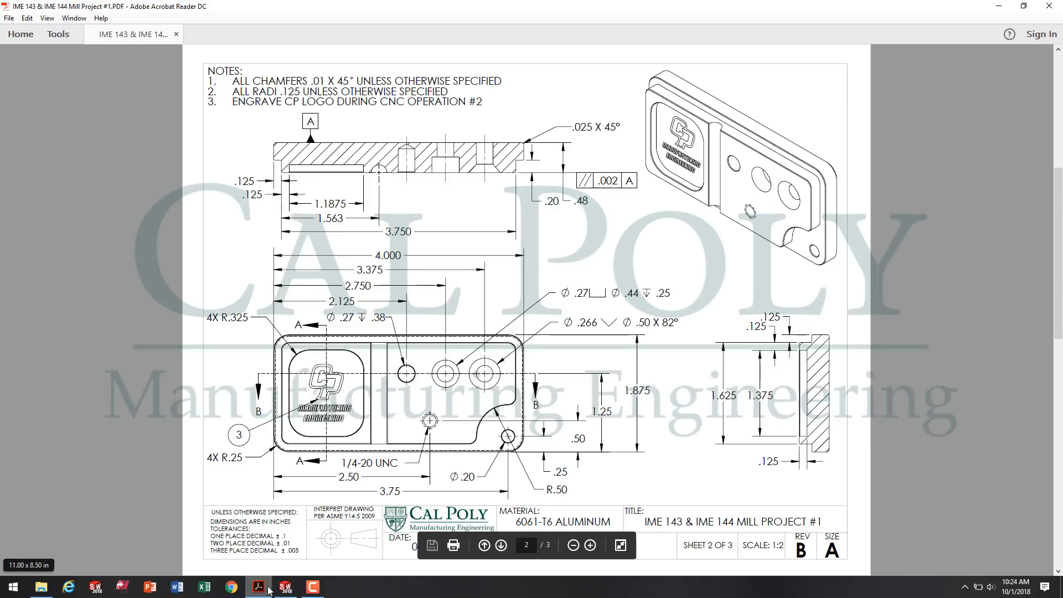
pyautogui.click(292, 595)
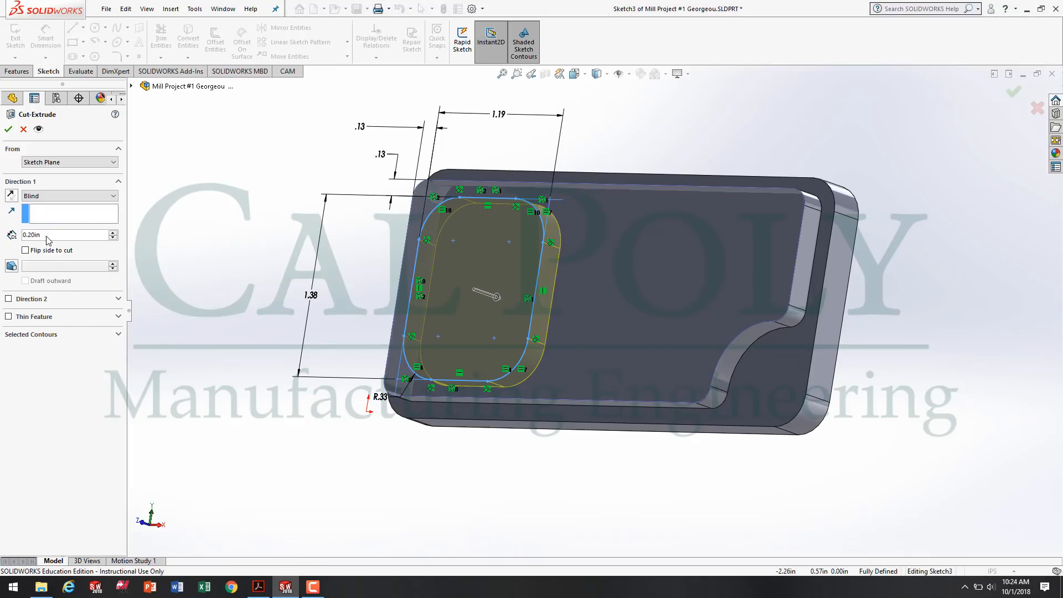
pyautogui.moveTo(54, 237); pyautogui.dragTo(14, 235)
pyautogui.write('.125')
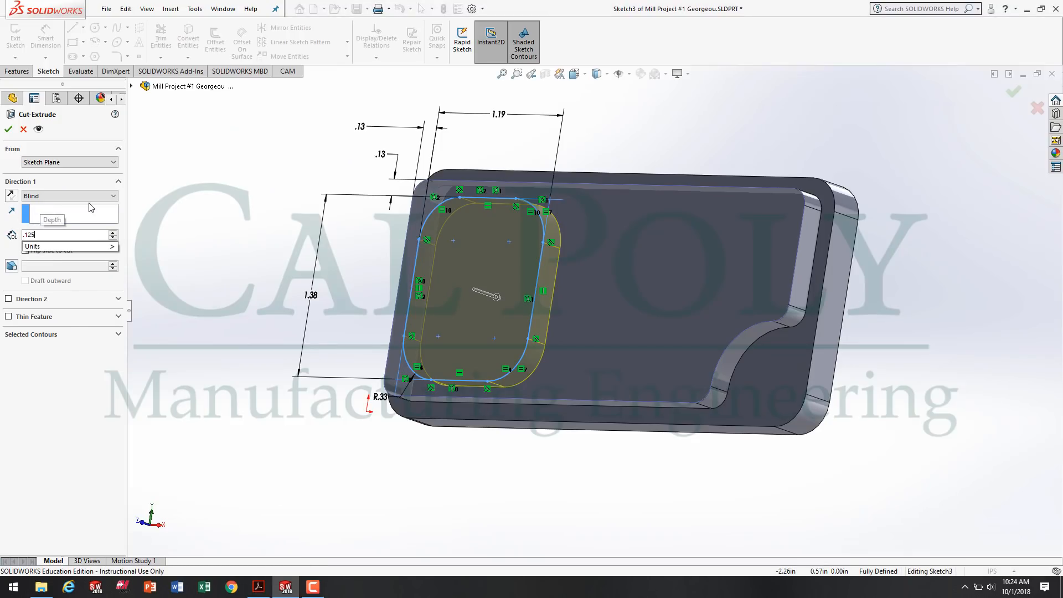
pyautogui.press('Return')
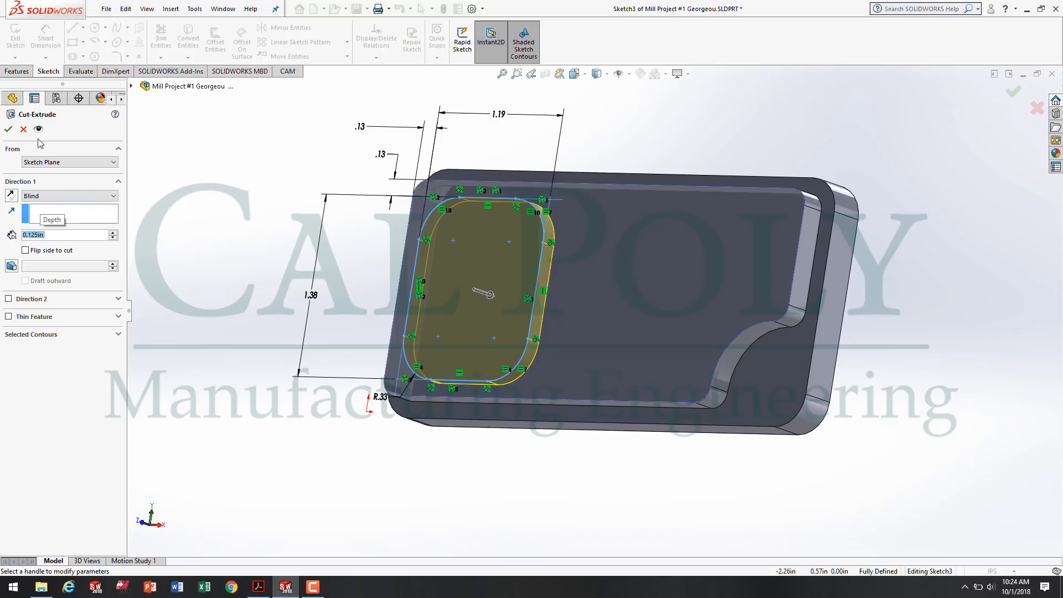
pyautogui.click(8, 130)
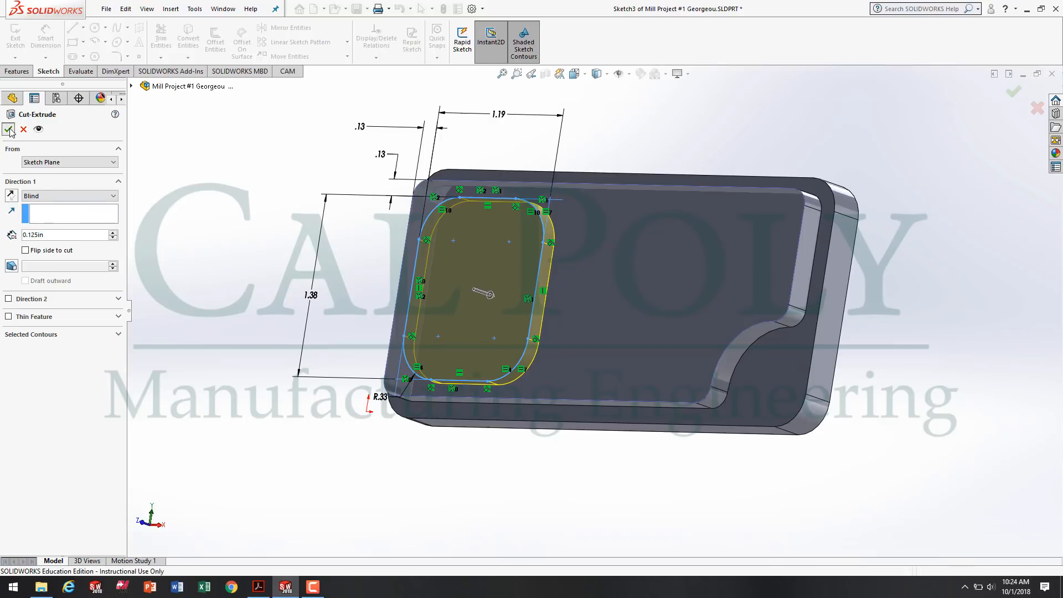
pyautogui.click(295, 207)
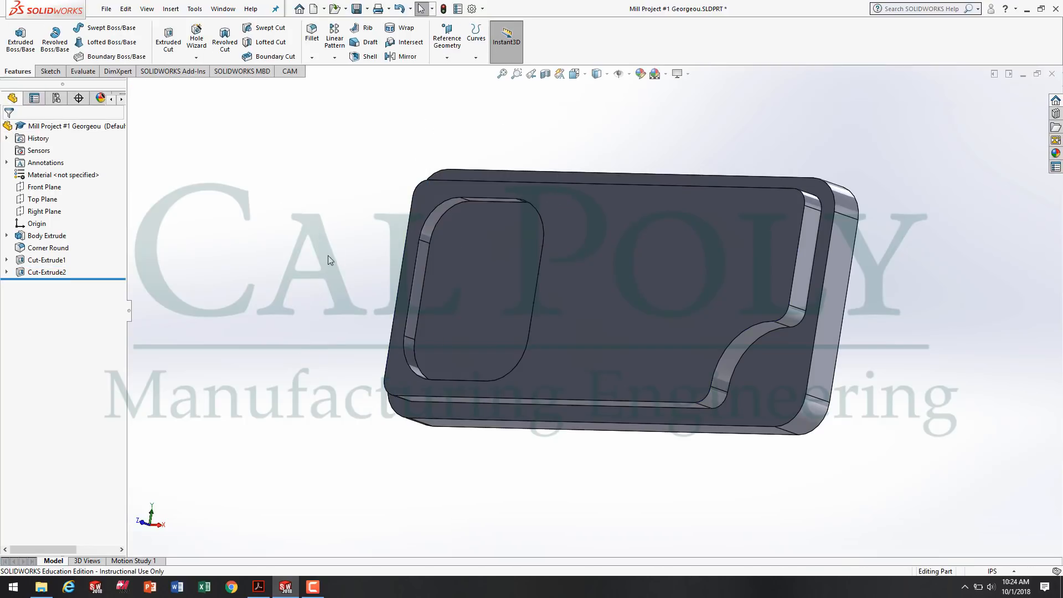
pyautogui.moveTo(327, 254); pyautogui.dragTo(497, 251, button='middle')
pyautogui.scroll(-5, 498, 256)
pyautogui.scroll(2, 577, 298)
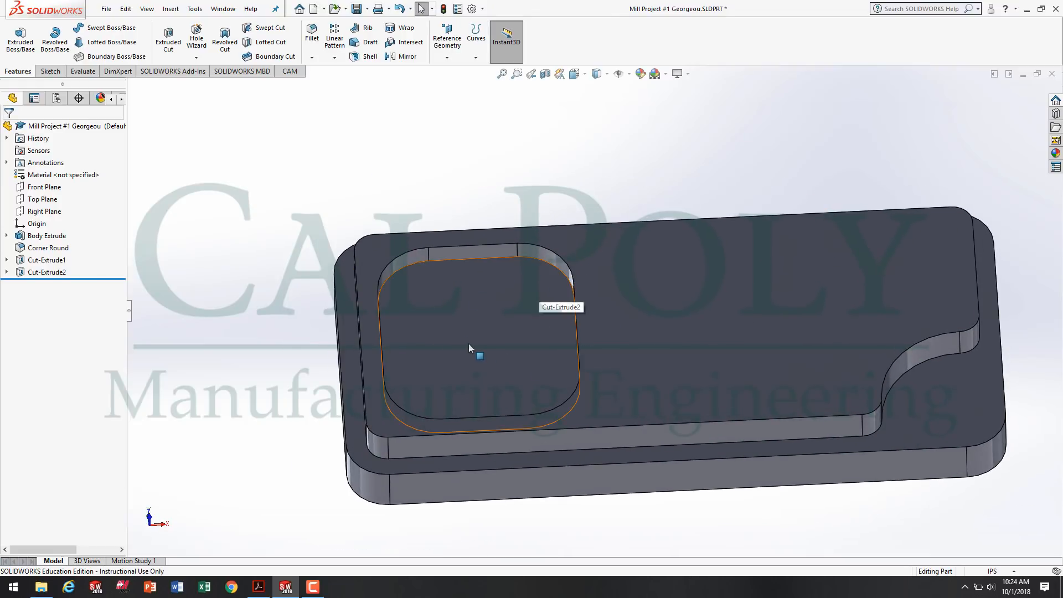
# Rename the Cut-Extrude1 feature as Outside Profile Cut through its feature properties.
pyautogui.rightClick(43, 260)
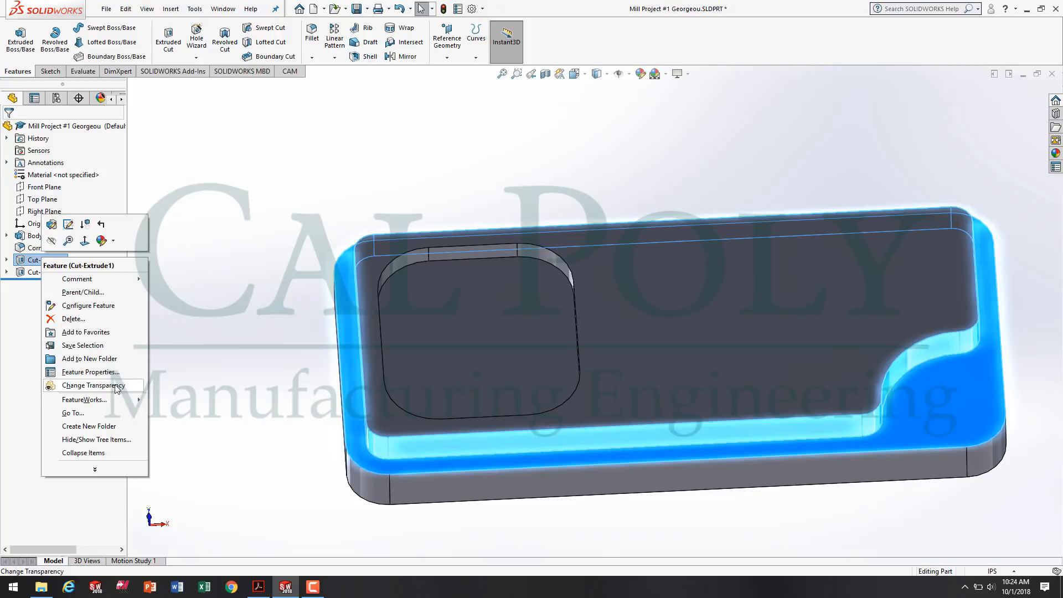
pyautogui.click(89, 372)
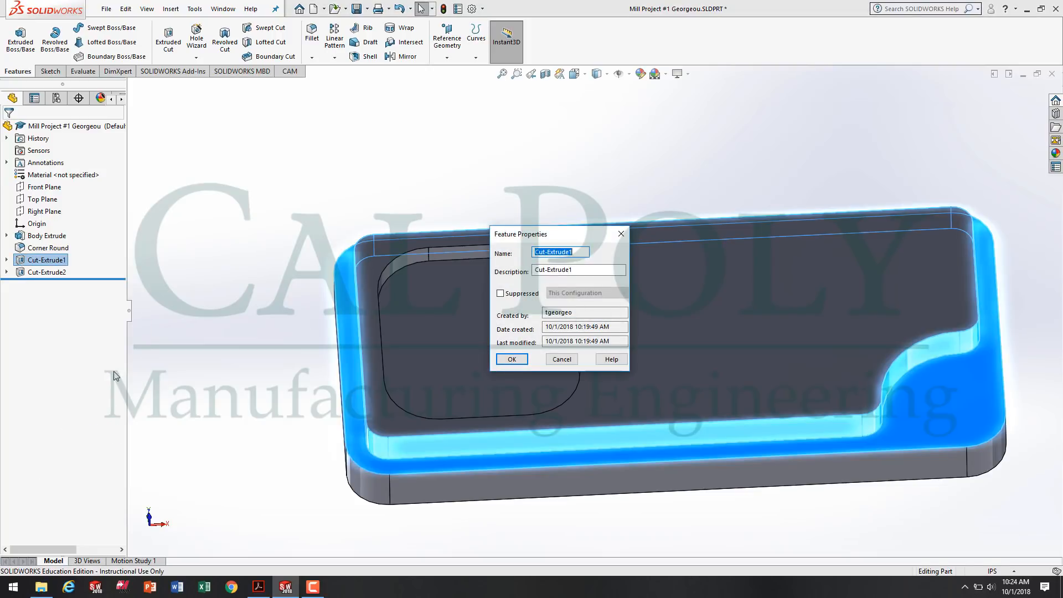
pyautogui.write('O')
pyautogui.write('utside Profile Cut')
pyautogui.click(510, 360)
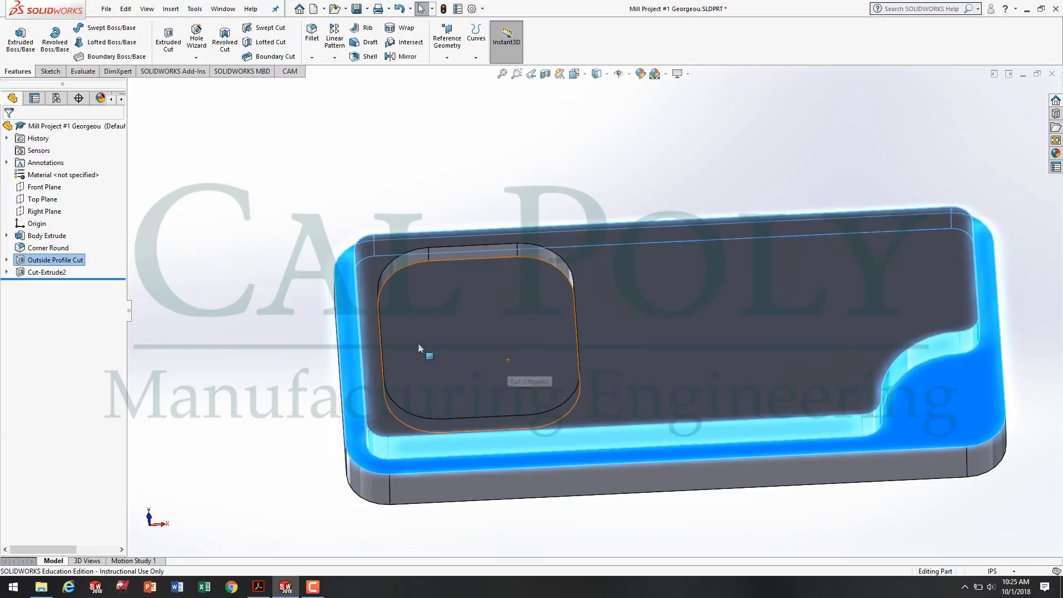
# Rename the Cut-Extrude2 feature as Pocket Cutout through its feature properties and clear the selection.
pyautogui.rightClick(42, 274)
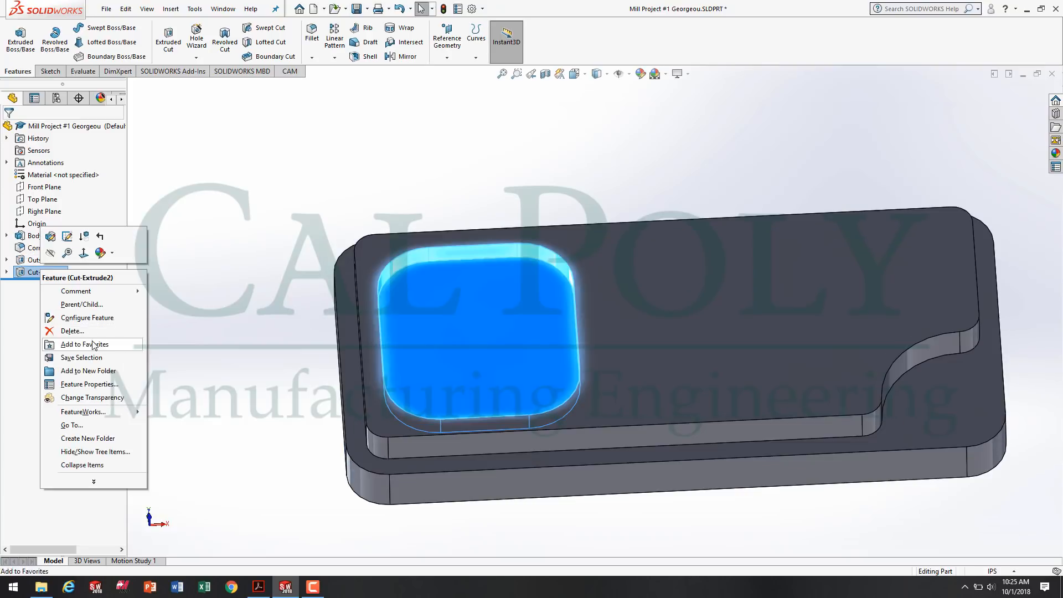
pyautogui.click(84, 387)
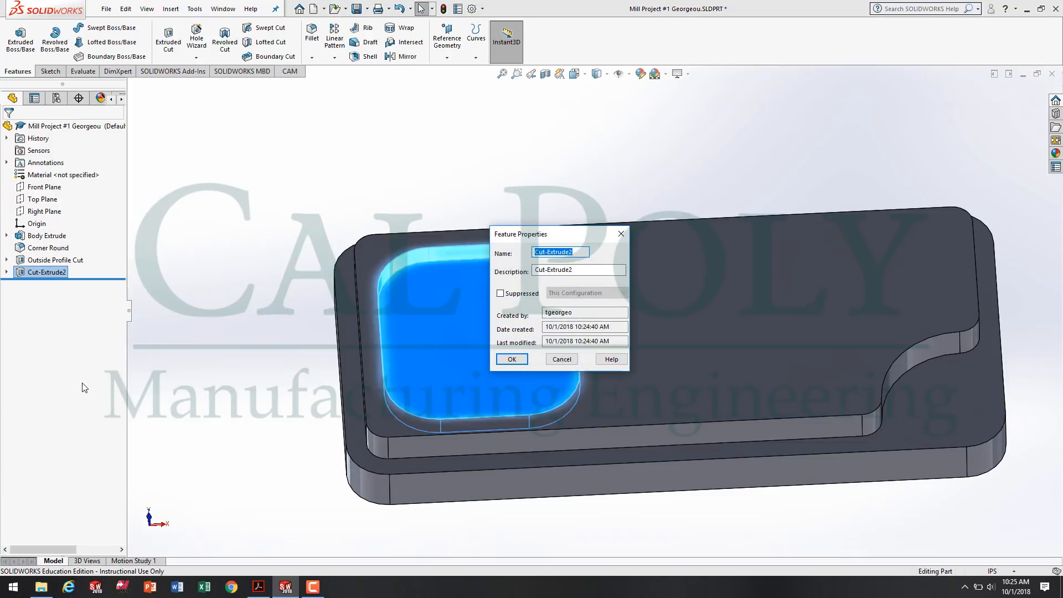
pyautogui.write('Pocket Cutout')
pyautogui.click(507, 358)
pyautogui.click(250, 253)
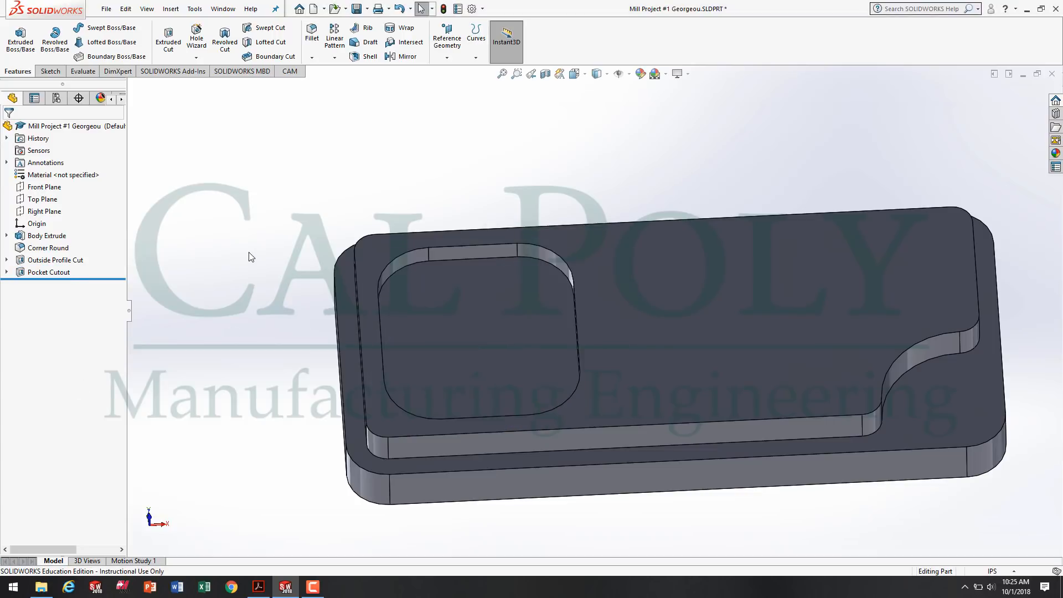
pyautogui.scroll(3, 317, 248)
pyautogui.moveTo(317, 248); pyautogui.dragTo(431, 315, button='middle')
pyautogui.scroll(4, 598, 316)
pyautogui.scroll(-5, 657, 300)
pyautogui.moveTo(658, 301); pyautogui.dragTo(608, 330, button='middle')
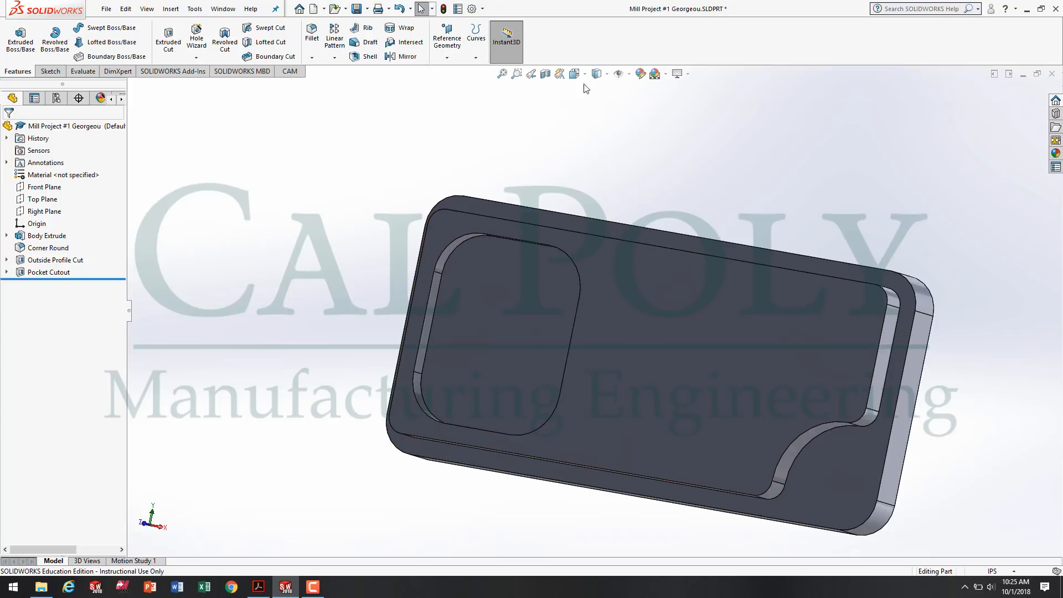
pyautogui.moveTo(806, 160); pyautogui.dragTo(681, 415, button='middle')
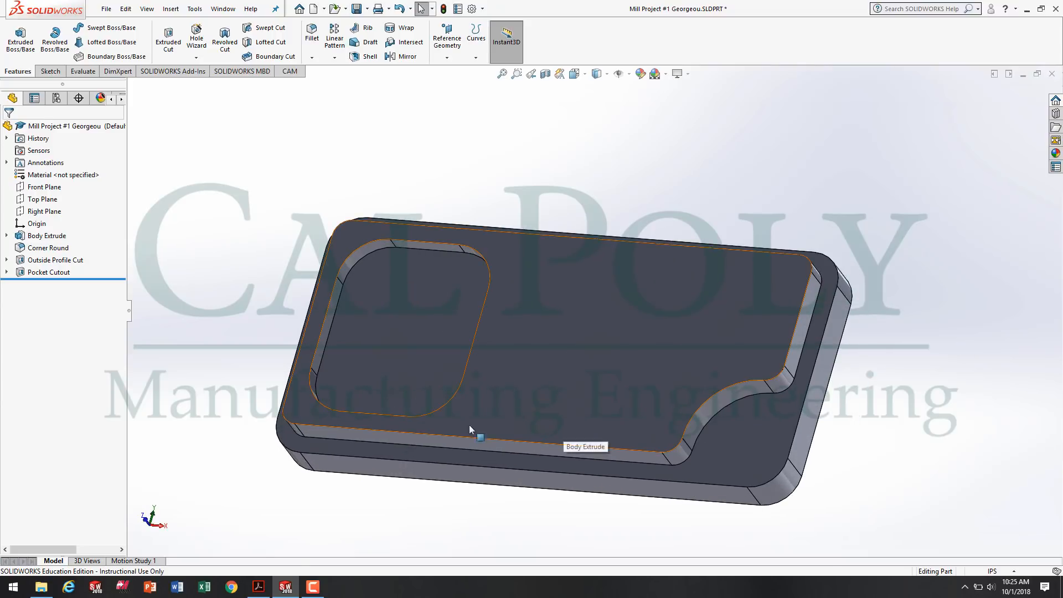
pyautogui.moveTo(427, 485); pyautogui.dragTo(475, 307, button='middle')
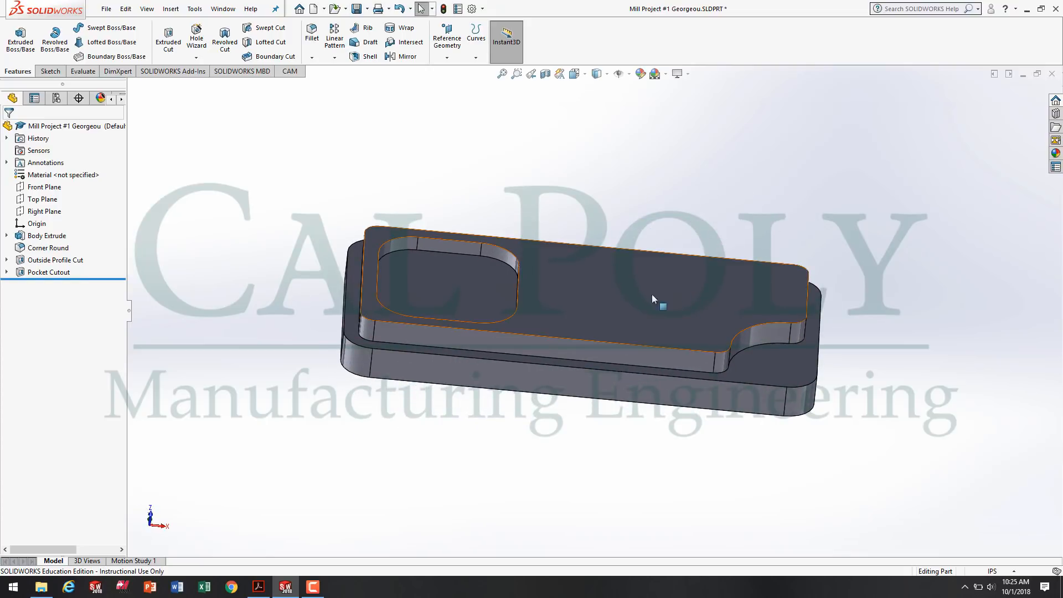
# Check the groove's location dimension and the general radius note in Acrobat Reader, then return to SOLIDWORKS.
pyautogui.click(258, 587)
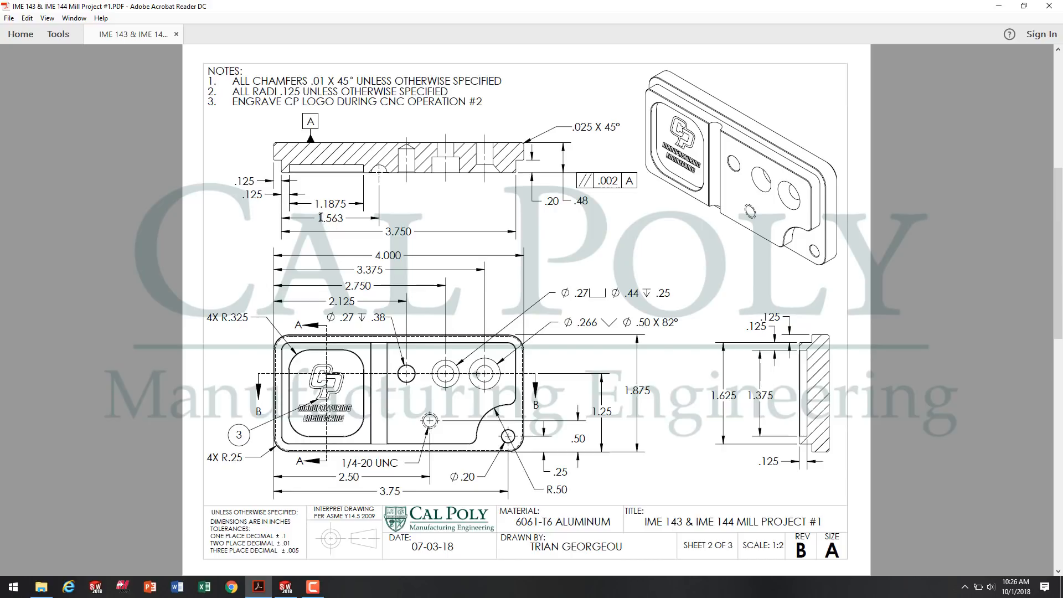
pyautogui.moveTo(319, 218); pyautogui.dragTo(340, 218)
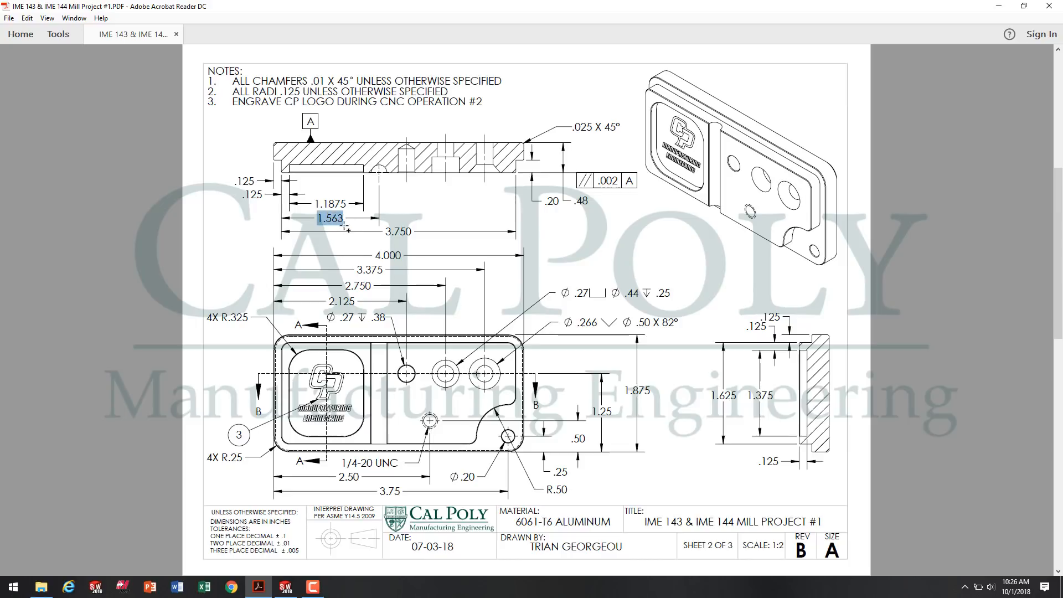
pyautogui.click(338, 221)
pyautogui.moveTo(250, 90); pyautogui.dragTo(448, 91)
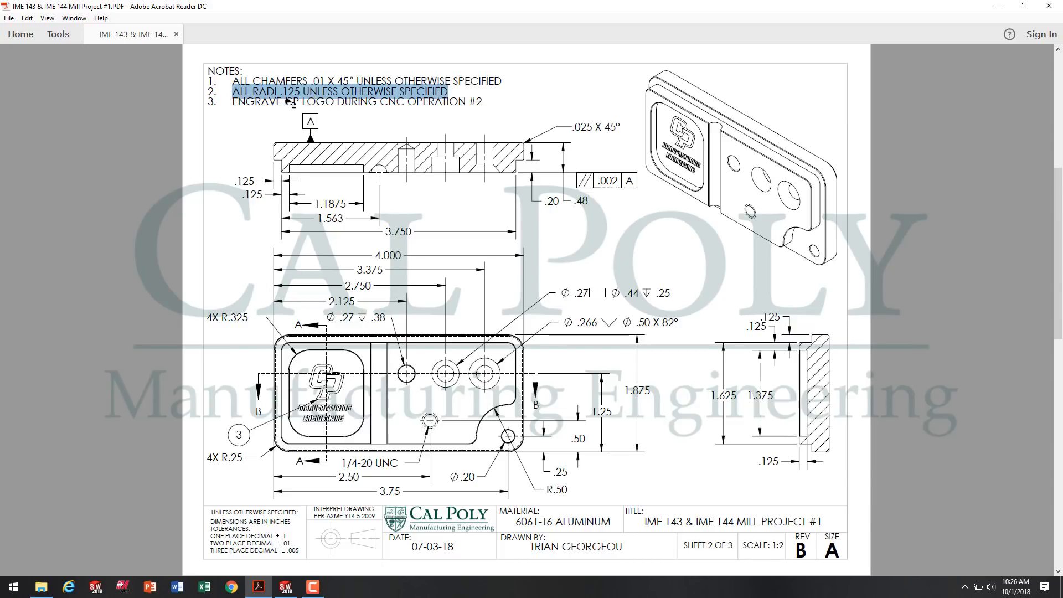
pyautogui.click(286, 586)
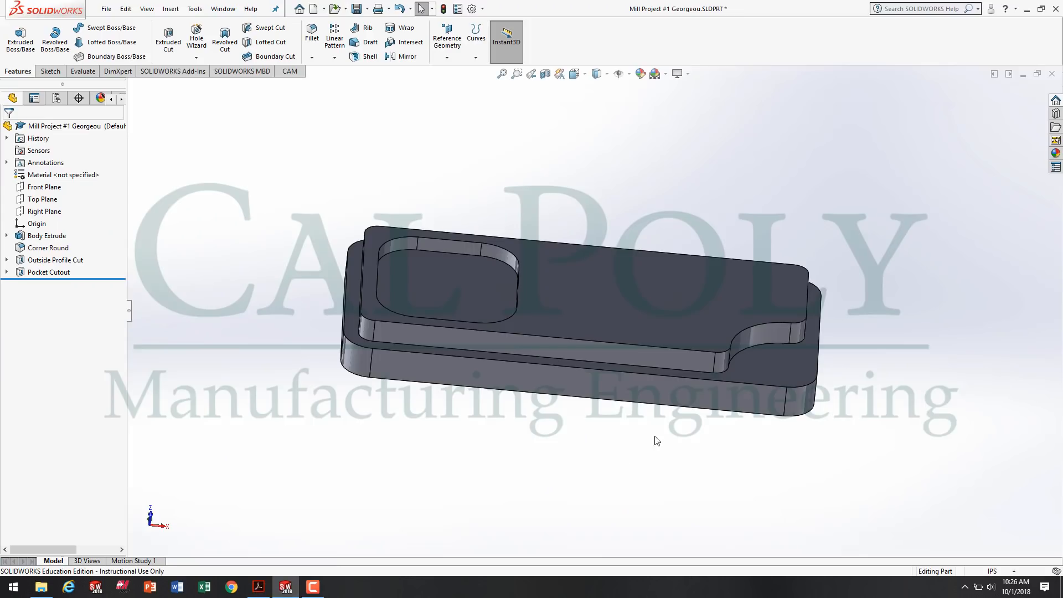
# Start an extruded cut on the raised section's long side face and sketch a circle about 0.18 in in diameter centred on its outer edge.
pyautogui.press('space')
pyautogui.click(679, 479)
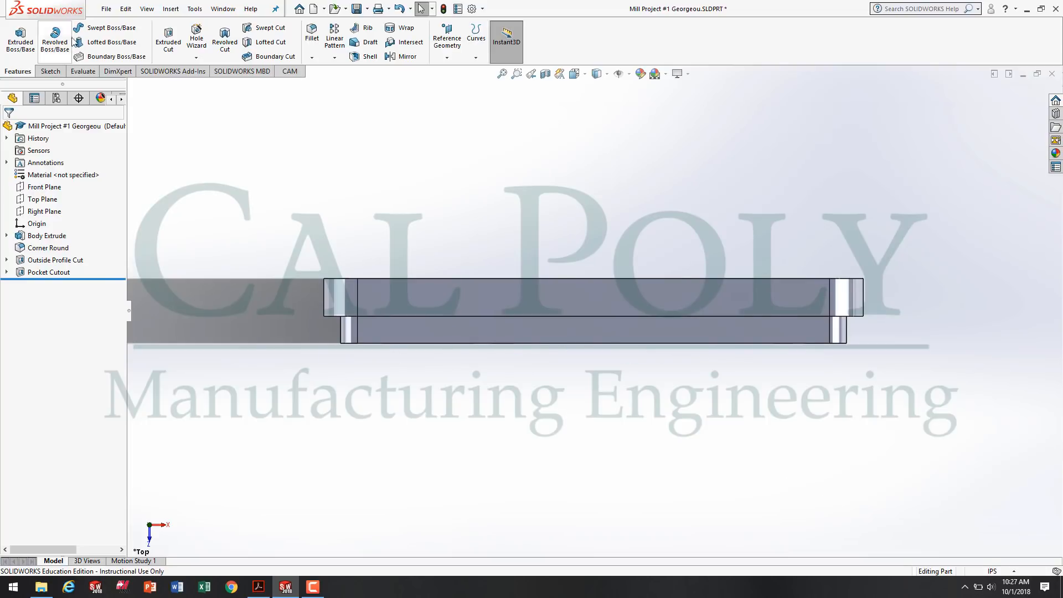
pyautogui.click(168, 39)
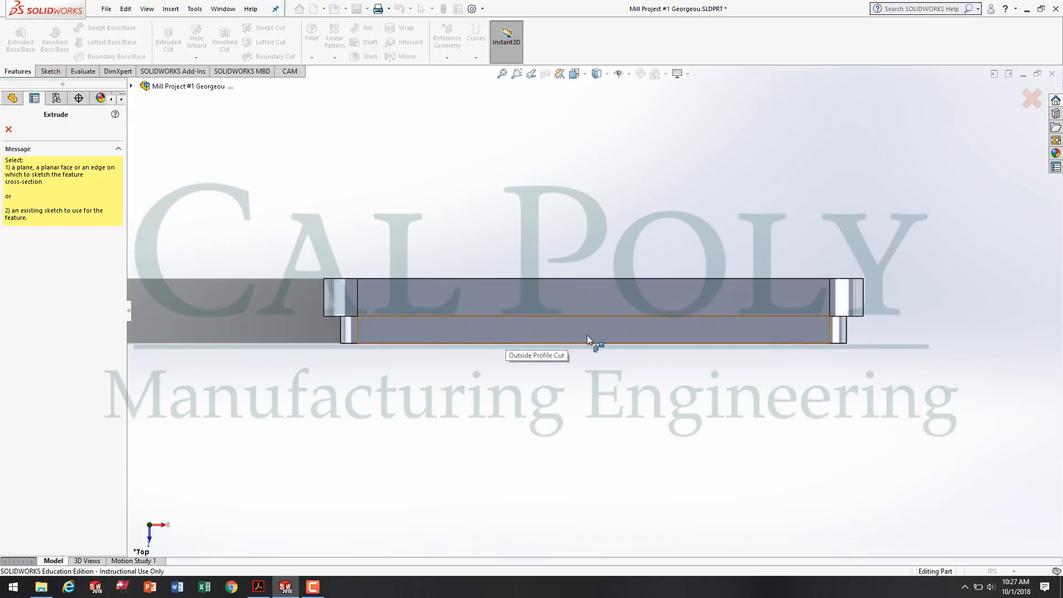
pyautogui.click(549, 334)
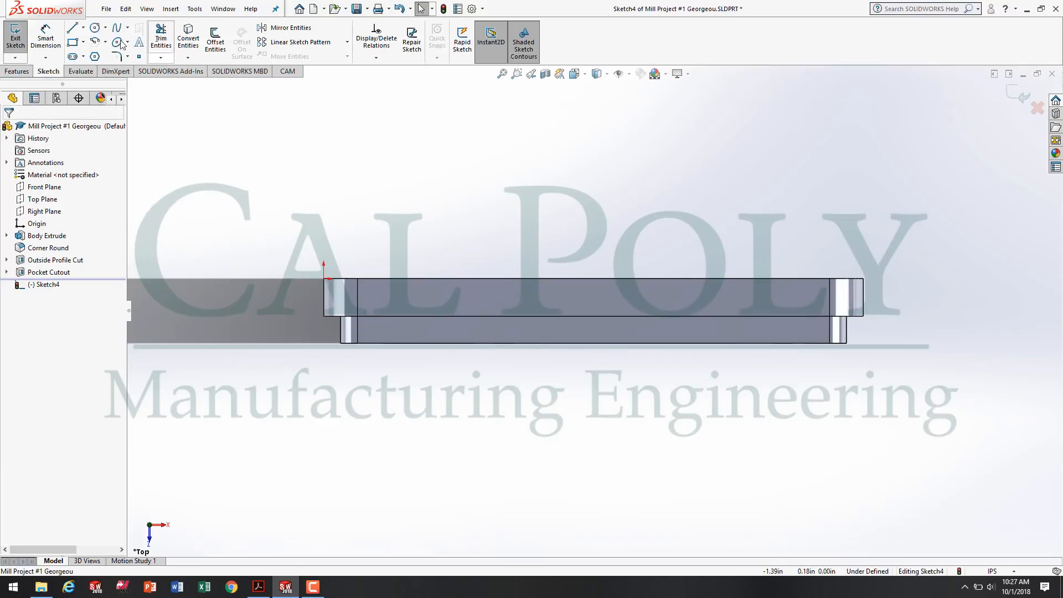
pyautogui.click(97, 29)
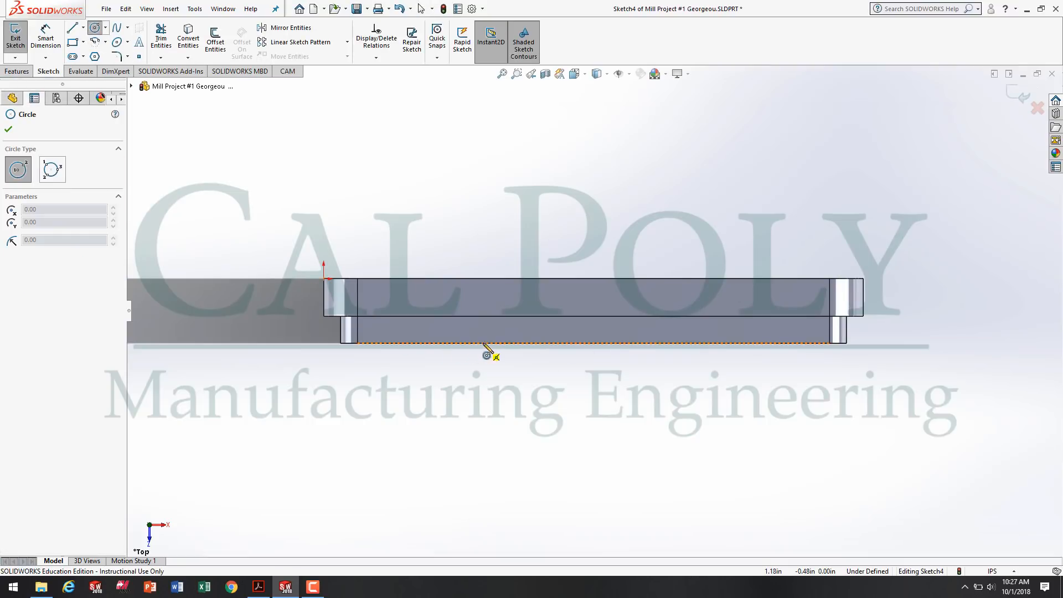
pyautogui.click(538, 344)
pyautogui.click(539, 356)
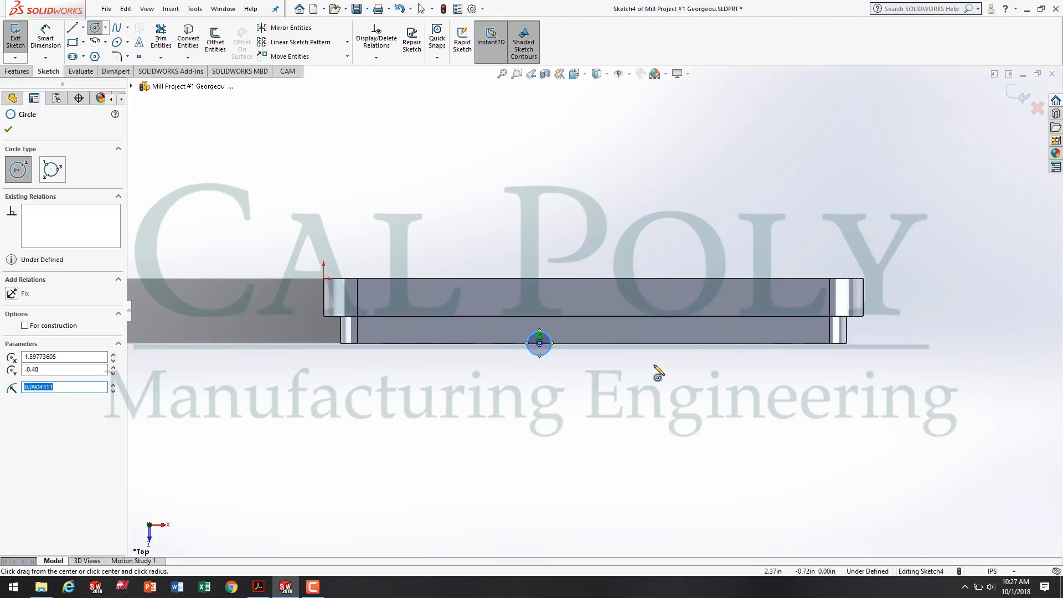
# Dimension the circle's diameter and set it to 0.25 in.
pyautogui.click(53, 36)
pyautogui.click(553, 354)
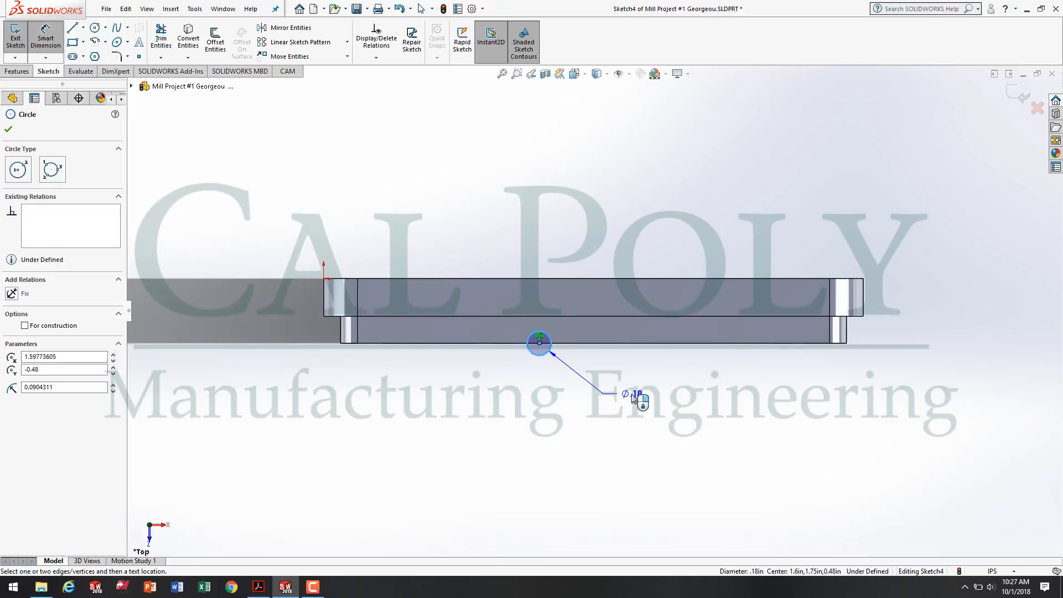
pyautogui.click(634, 396)
pyautogui.write('.25')
pyautogui.press('Return')
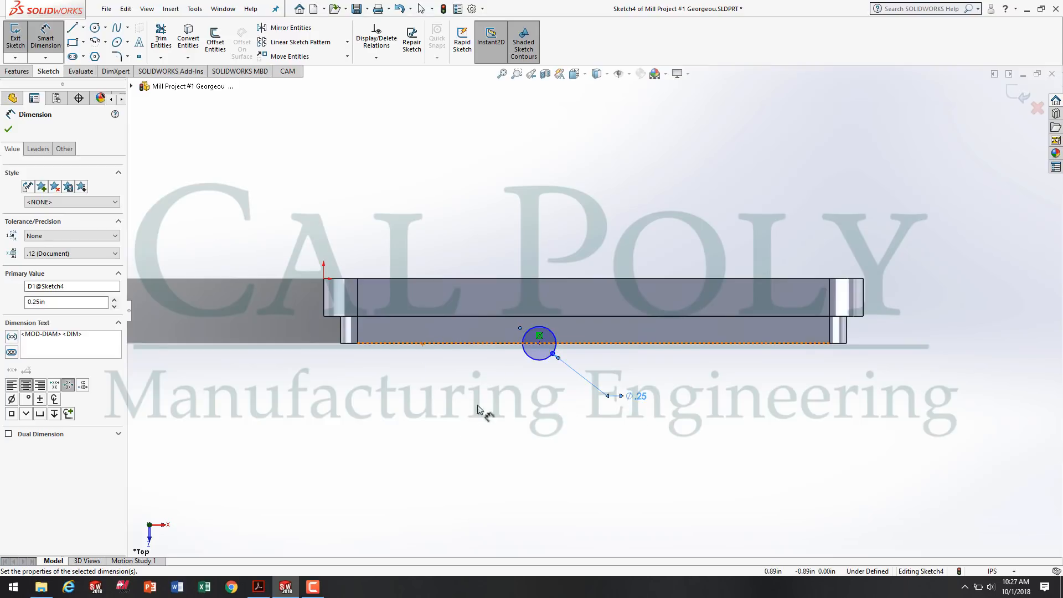
# Check the groove location in Acrobat Reader, return to SOLIDWORKS and dimension the circle 1.5625 in from the raised section's left edge.
pyautogui.click(537, 361)
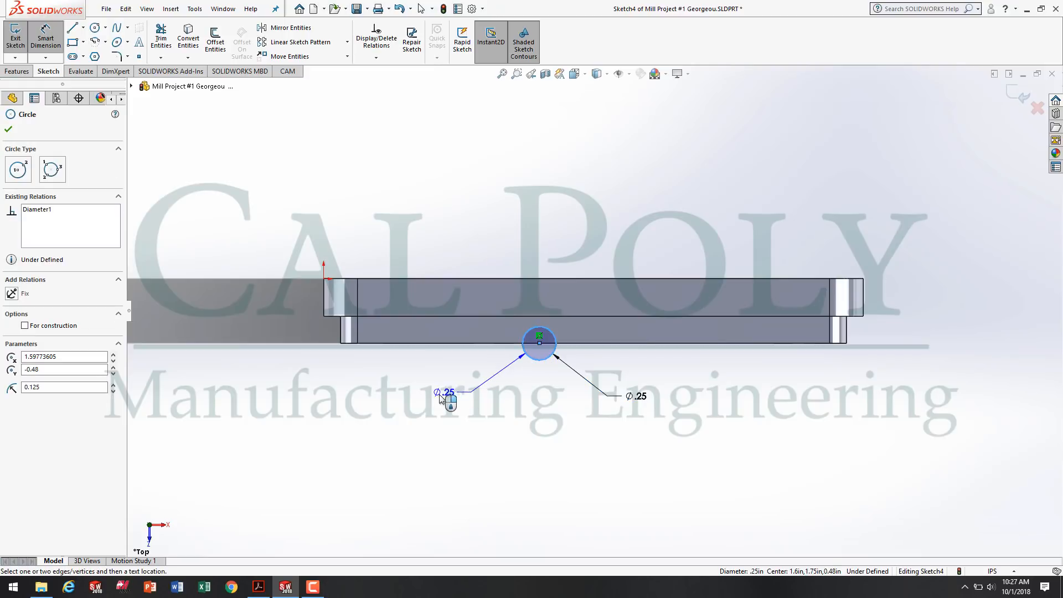
pyautogui.click(258, 586)
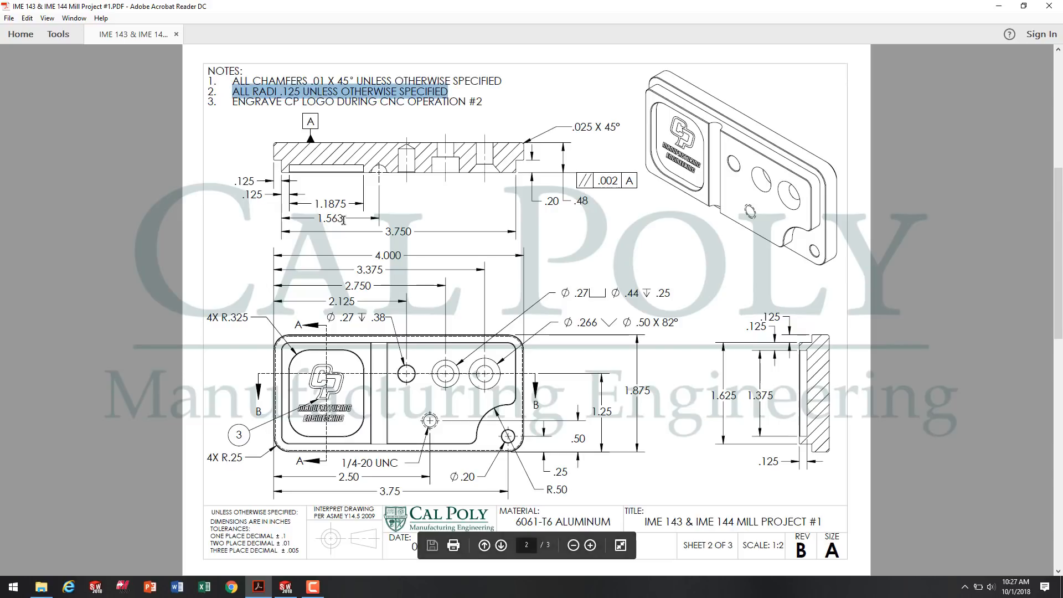
pyautogui.click(285, 586)
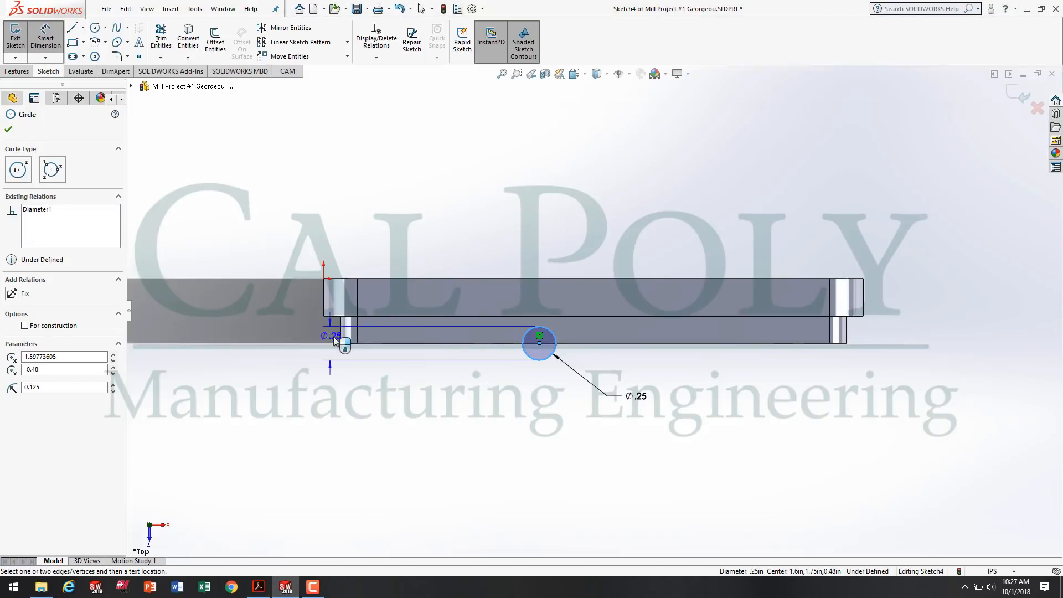
pyautogui.click(341, 338)
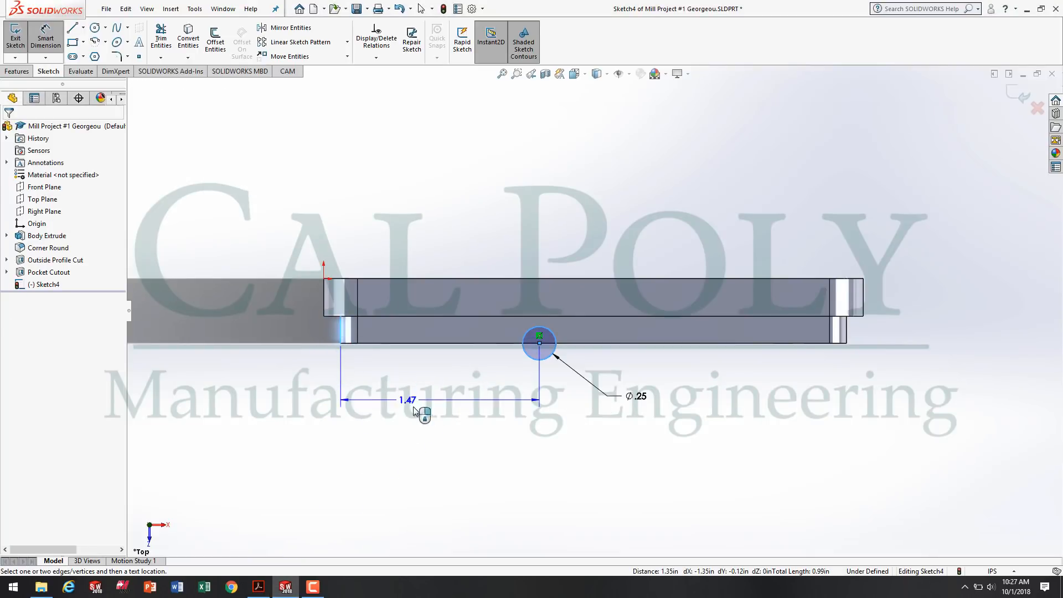
pyautogui.click(439, 444)
pyautogui.write('1')
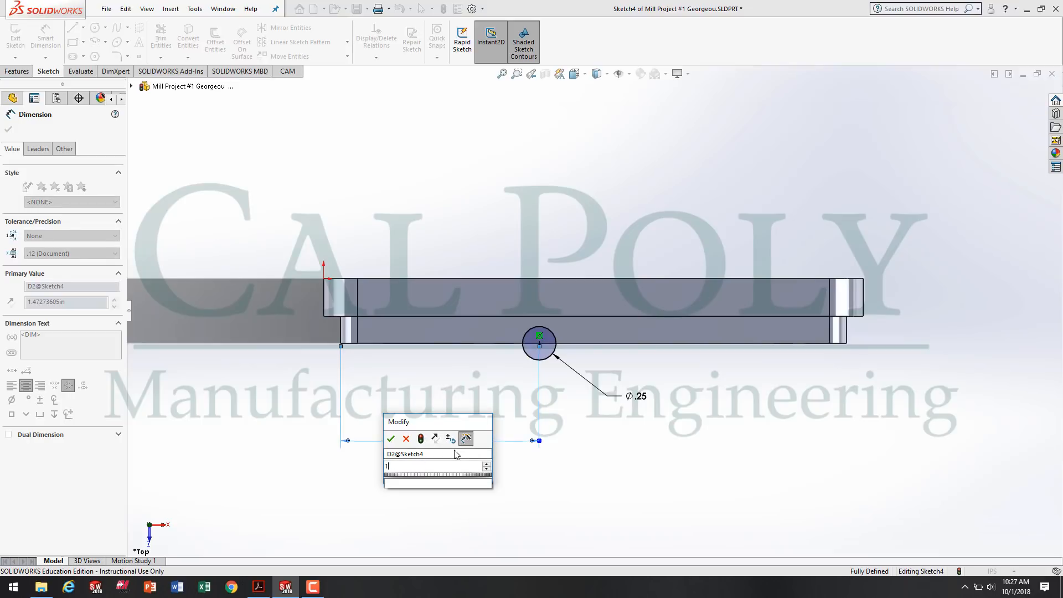
pyautogui.write('.5625')
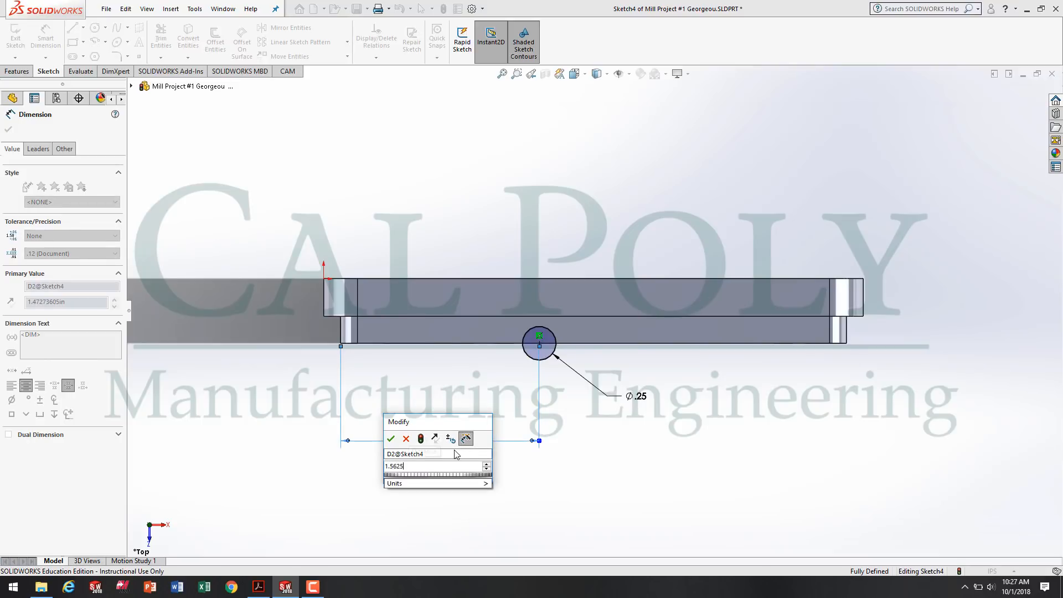
pyautogui.press('Return')
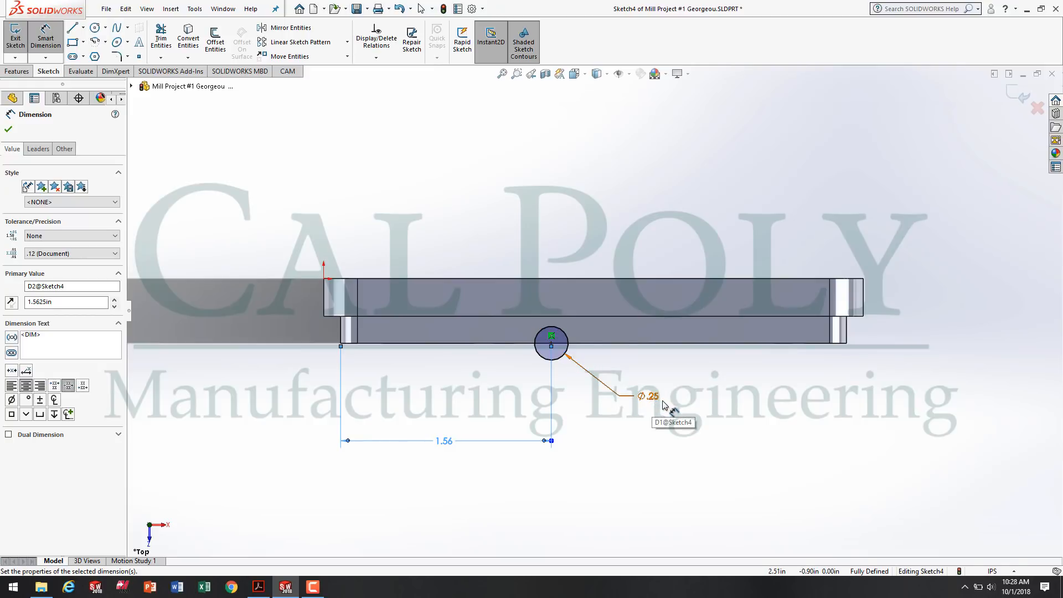
# Finish the sketch, cut the circle Through All to form the round-bottomed groove across the raised section, and save the part.
pyautogui.click(5, 44)
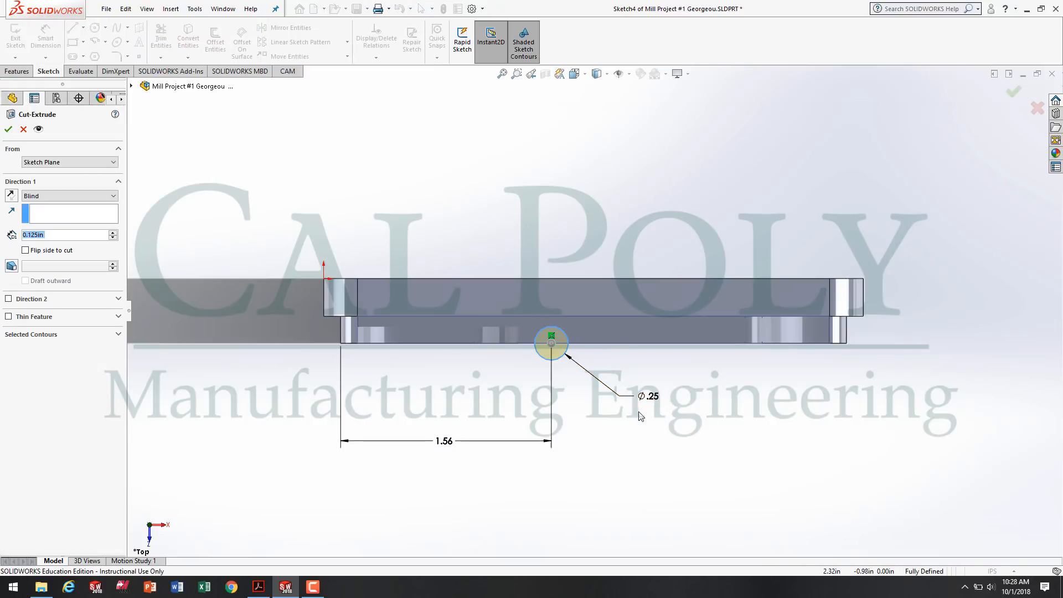
pyautogui.moveTo(623, 404); pyautogui.dragTo(627, 156, button='middle')
pyautogui.moveTo(698, 313); pyautogui.dragTo(566, 308, button='middle')
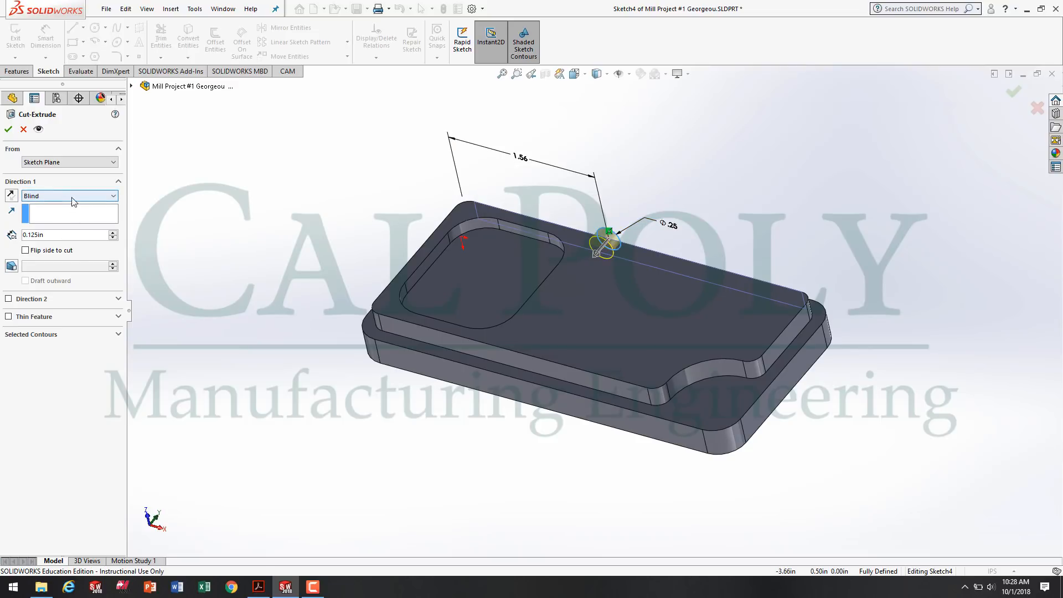
pyautogui.click(55, 196)
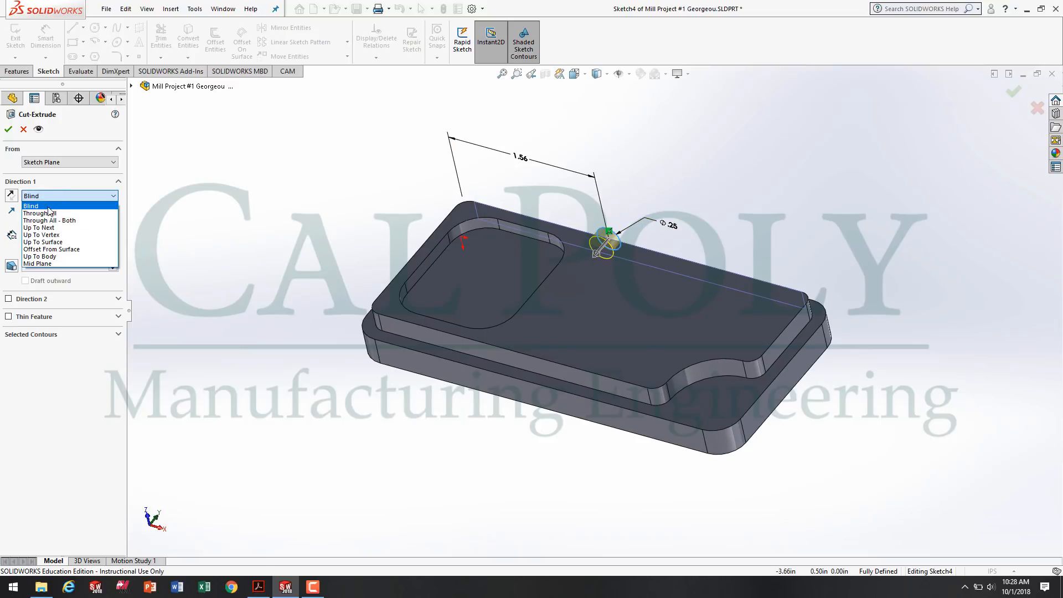
pyautogui.click(49, 213)
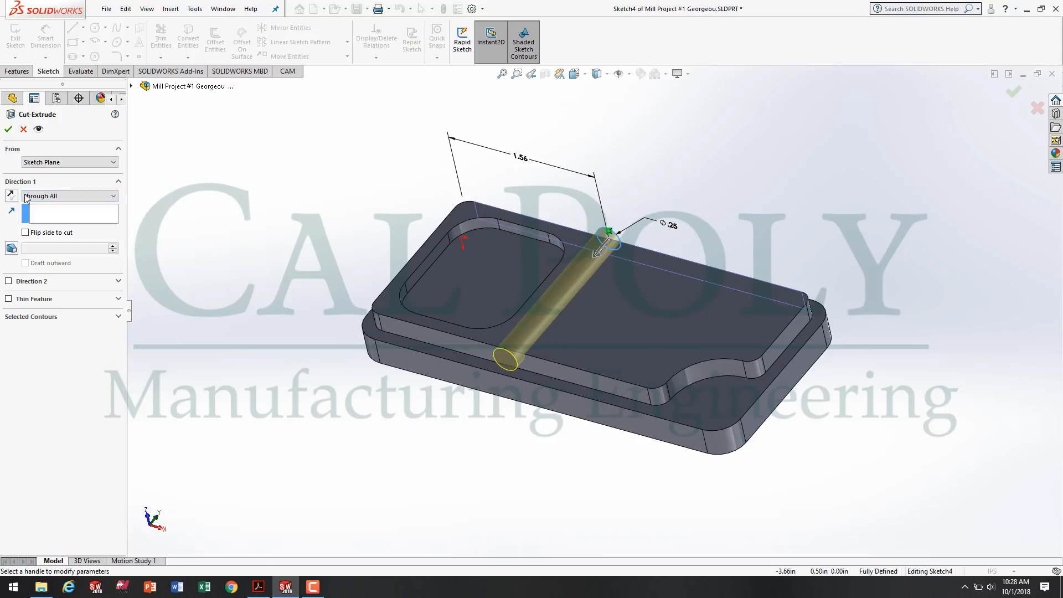
pyautogui.click(8, 130)
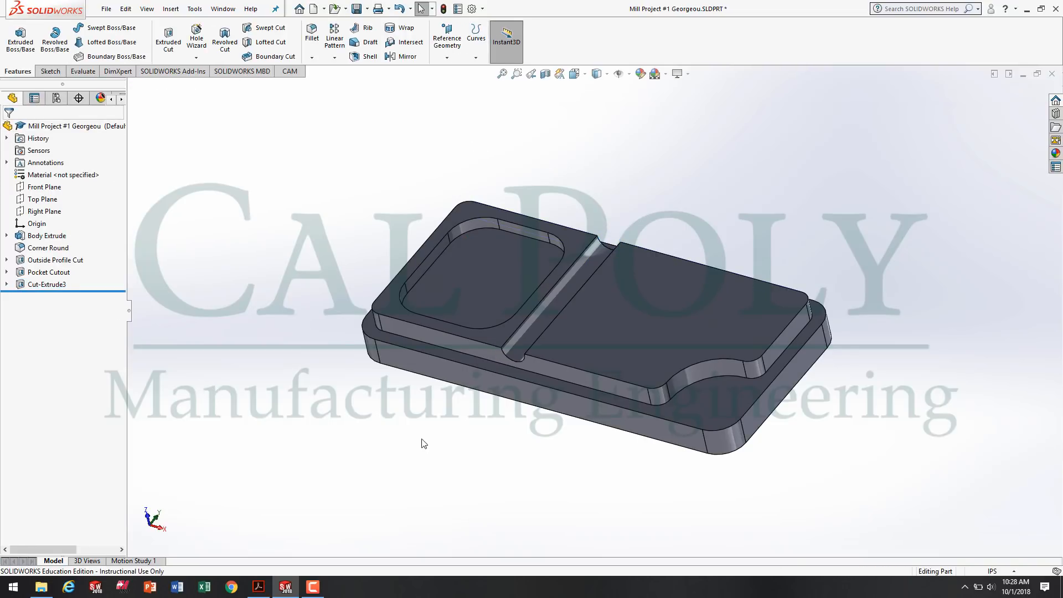
pyautogui.moveTo(423, 443); pyautogui.dragTo(499, 265, button='middle')
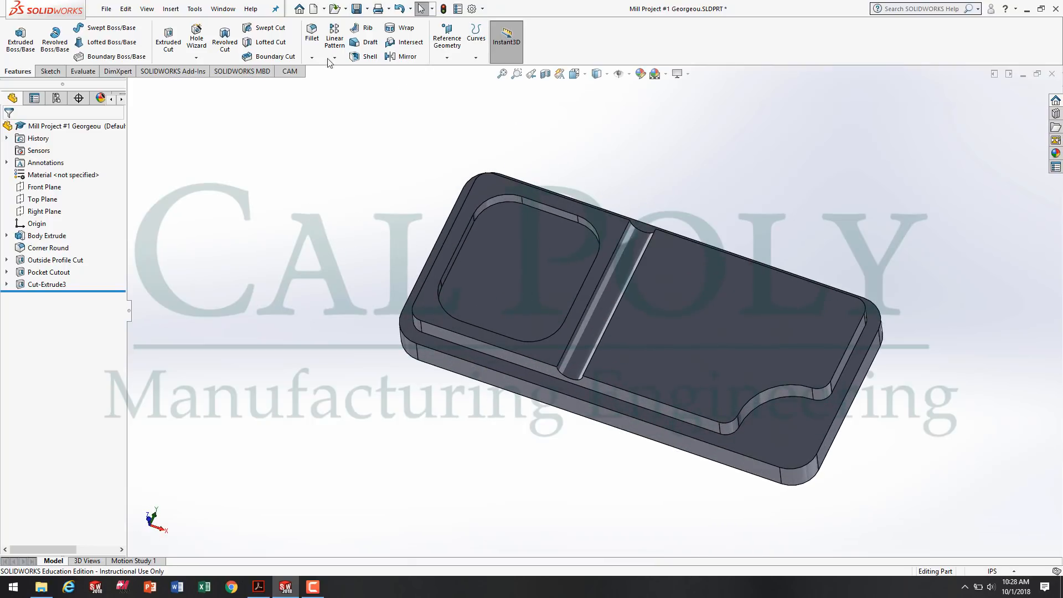
pyautogui.click(356, 8)
pyautogui.click(311, 589)
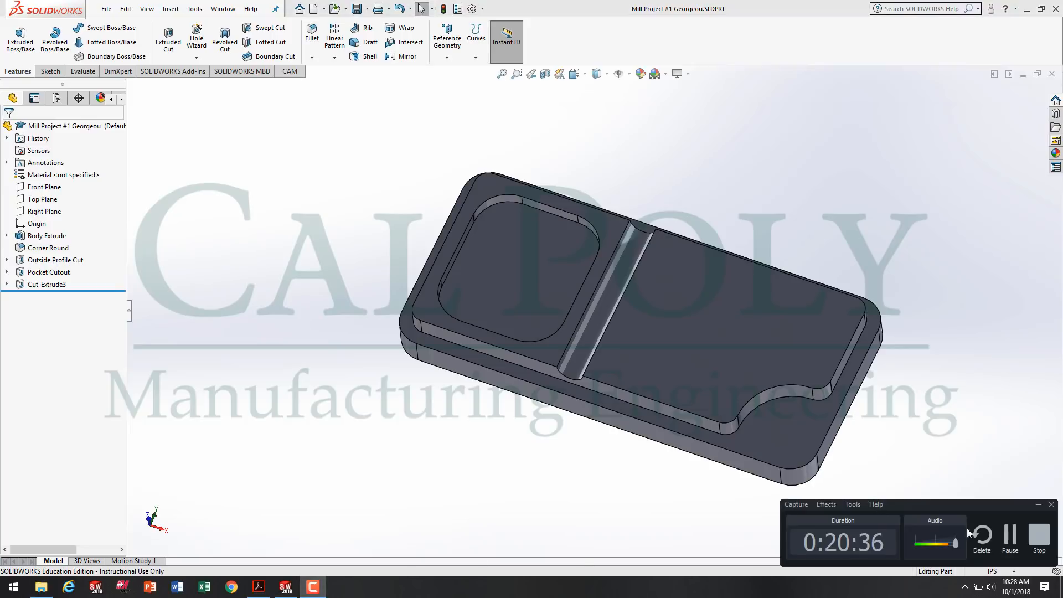
pyautogui.click(1008, 536)
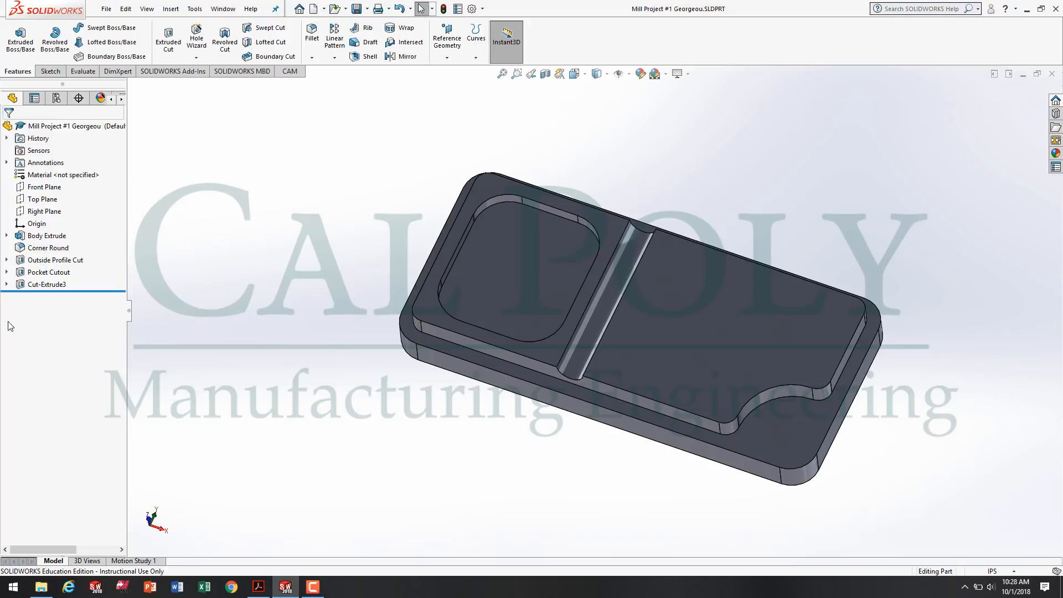
# Rename the groove's cut feature to Circular Cutout.
pyautogui.rightClick(40, 285)
pyautogui.click(87, 401)
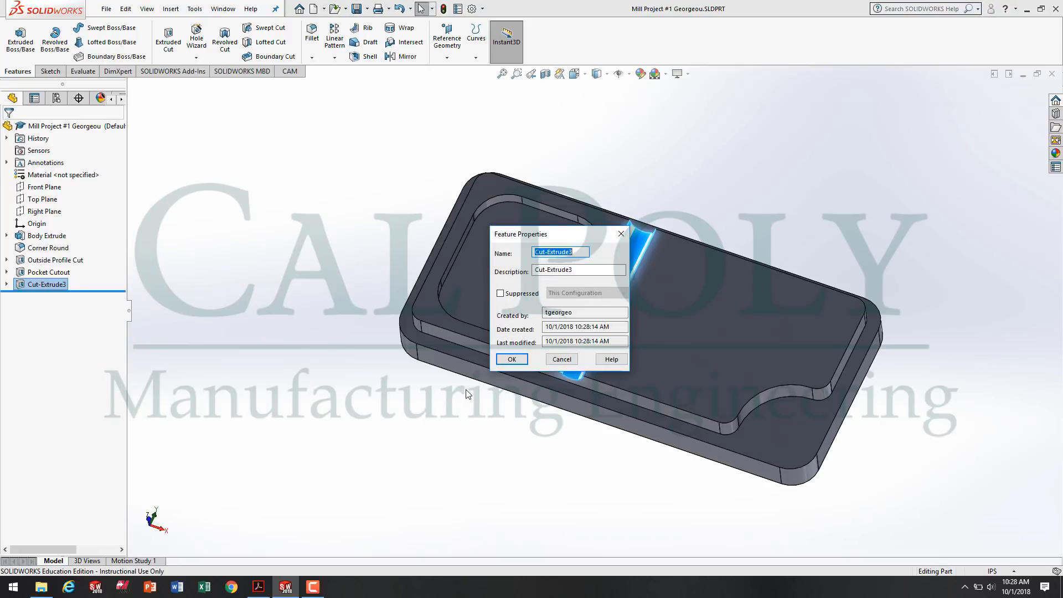
pyautogui.write('Circular Cutout')
pyautogui.click(511, 360)
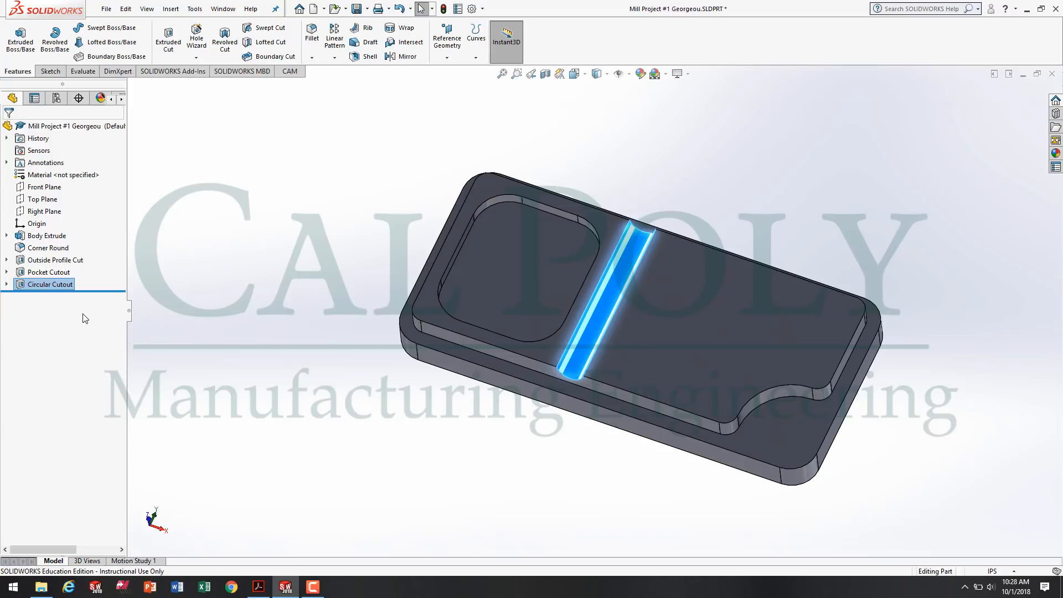
pyautogui.click(389, 422)
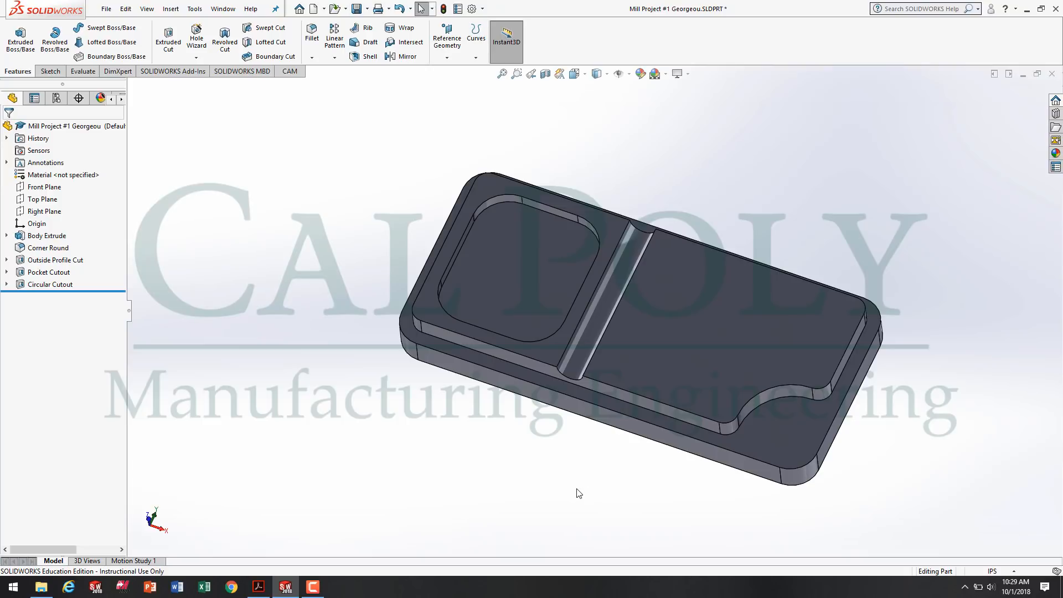
# Check the hole callouts on the drawing in Acrobat Reader, return to SOLIDWORKS and start the Hole Wizard.
pyautogui.click(196, 58)
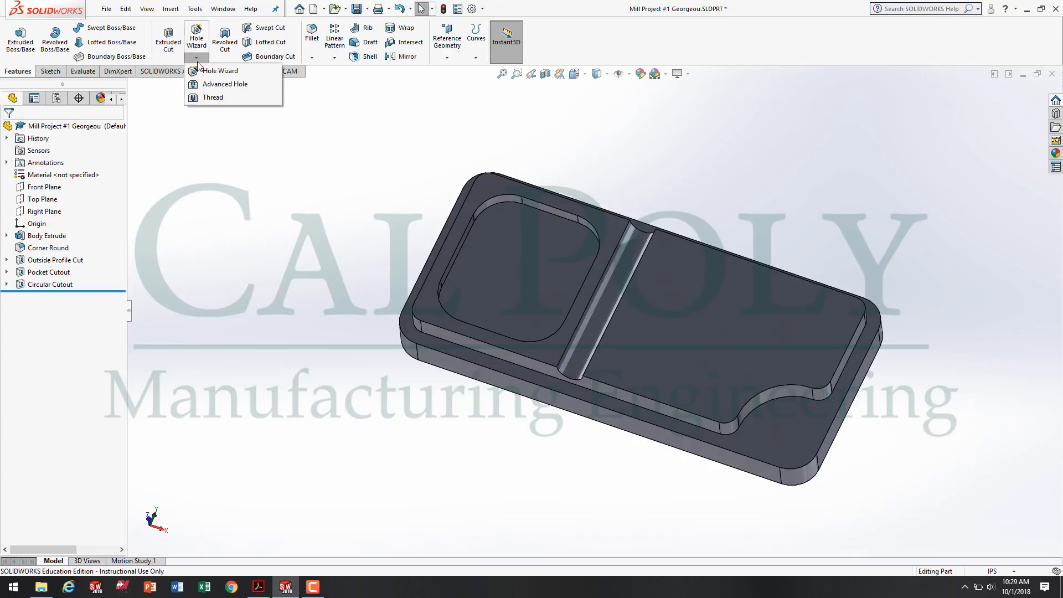
pyautogui.click(204, 58)
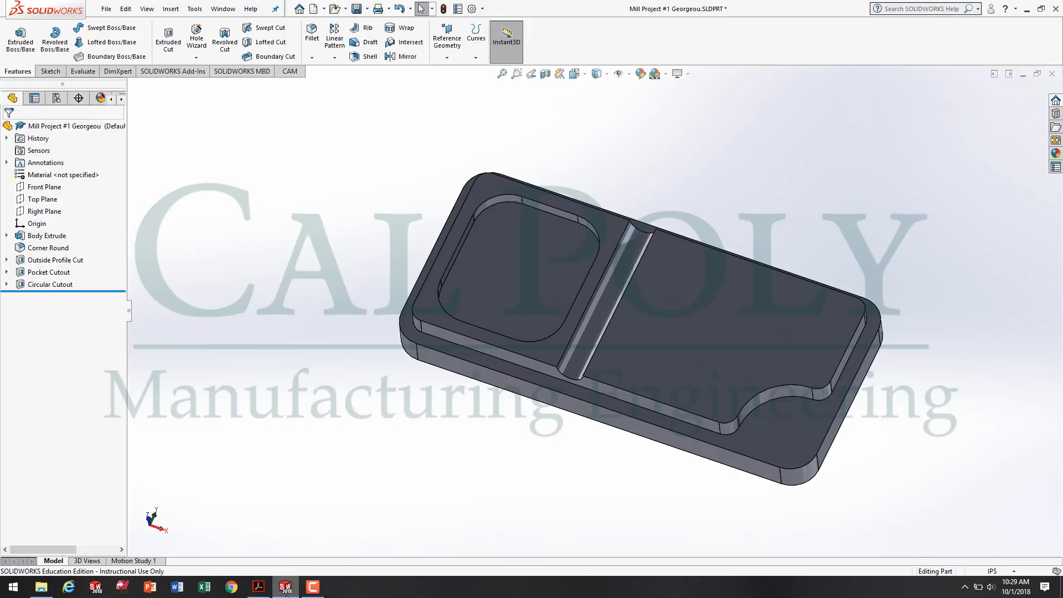
pyautogui.click(258, 587)
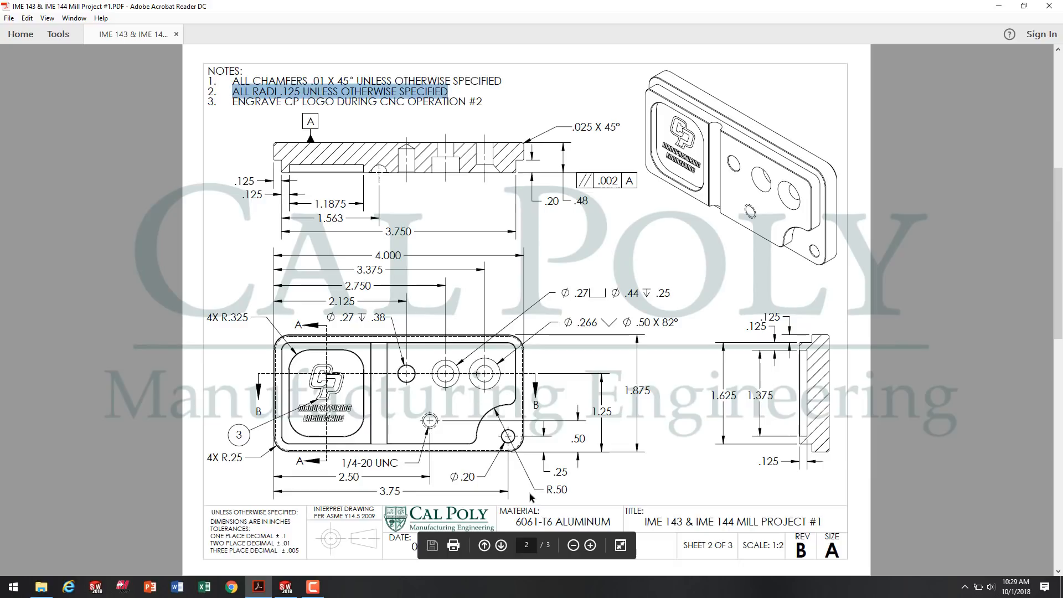
pyautogui.click(285, 587)
pyautogui.moveTo(414, 431); pyautogui.dragTo(713, 403, button='middle')
pyautogui.scroll(1, 712, 399)
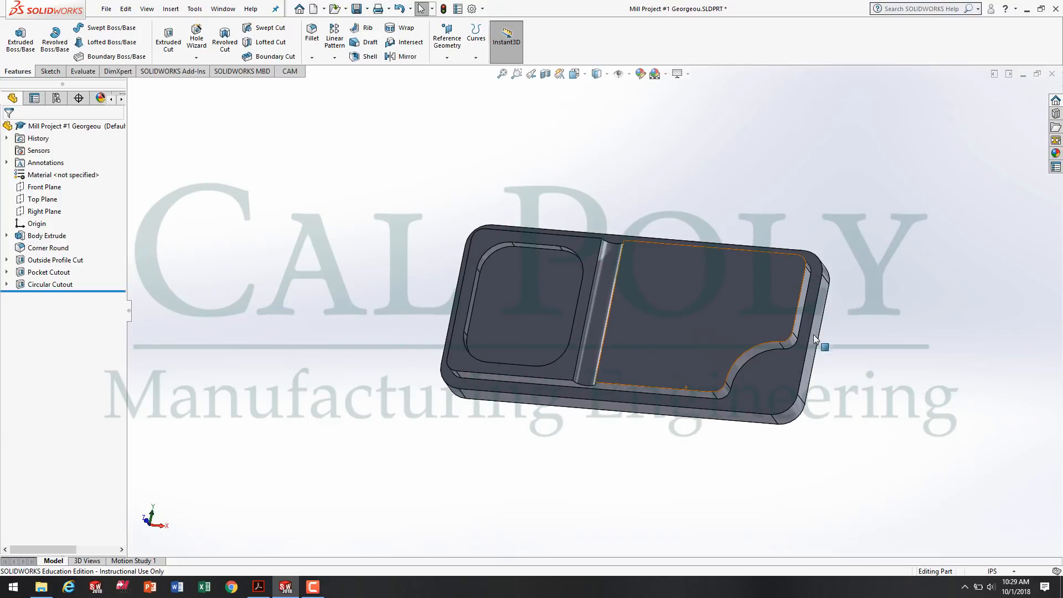
pyautogui.scroll(-1, 873, 360)
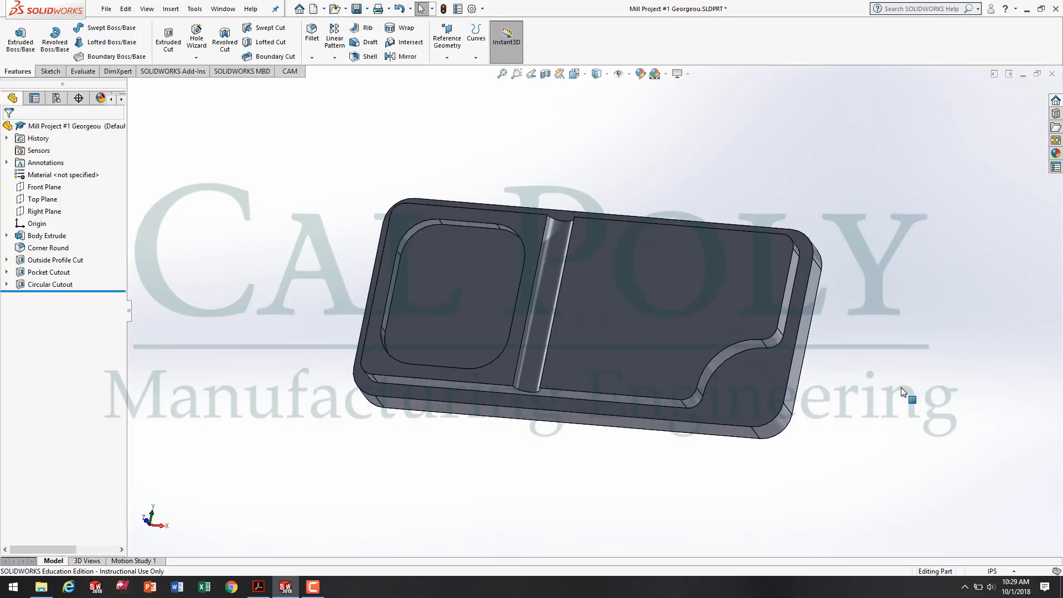
pyautogui.click(198, 39)
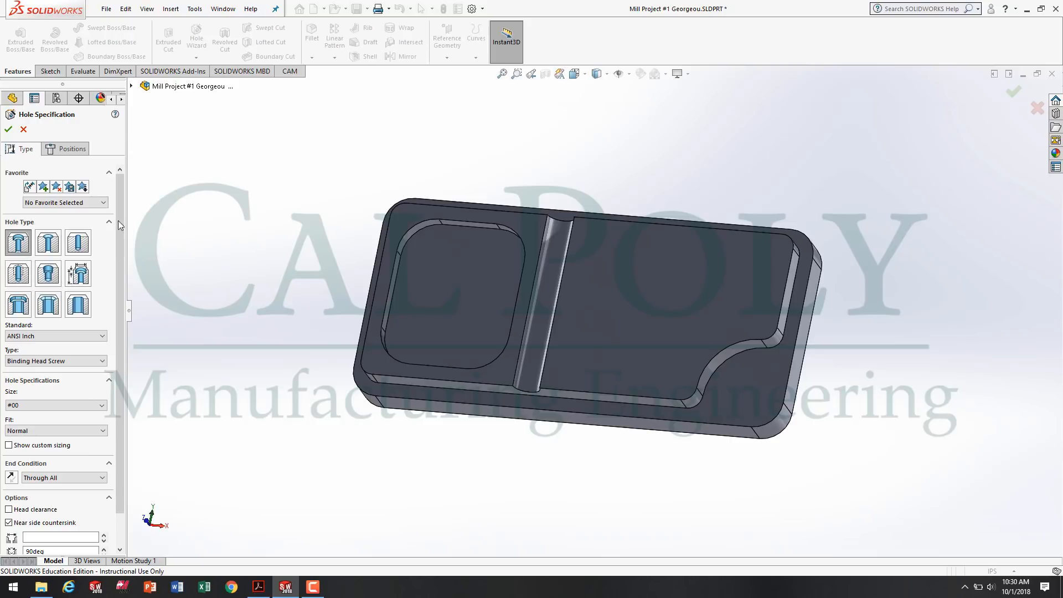
pyautogui.scroll(-1, 121, 259)
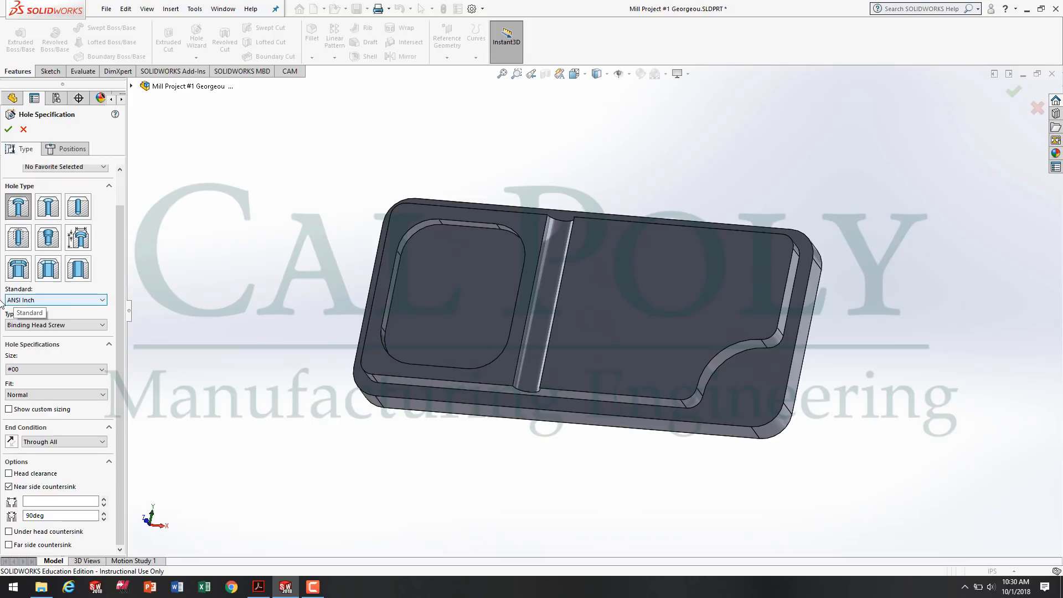
pyautogui.click(26, 325)
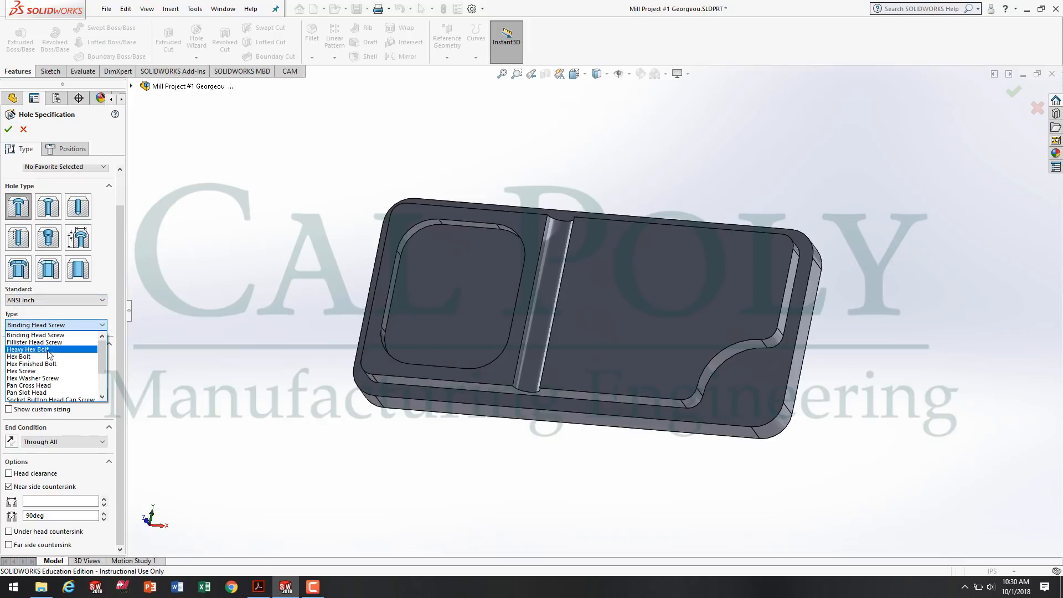
pyautogui.scroll(-2, 53, 366)
pyautogui.scroll(3, 52, 368)
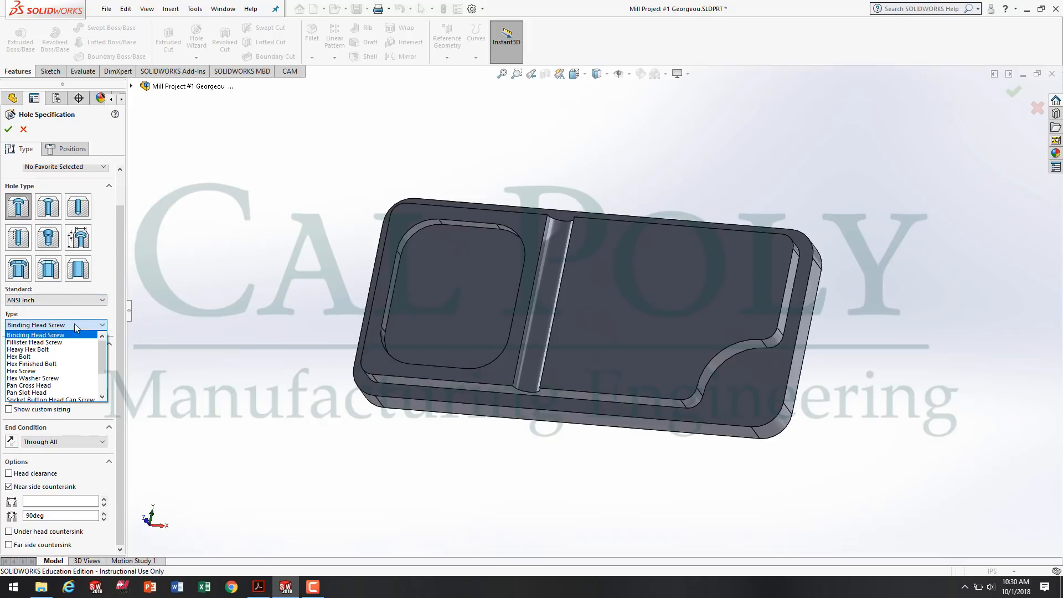
pyautogui.click(74, 323)
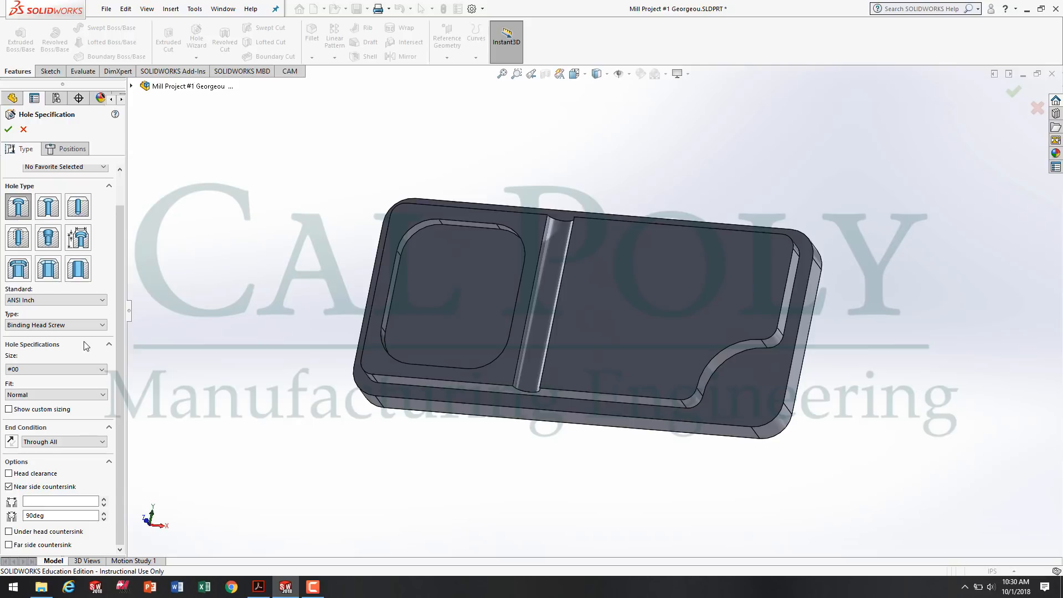
# Enable custom sizing, choose the plain Hole type and set its through hole diameter to 0.201 in with a Through All end condition.
pyautogui.click(102, 370)
pyautogui.click(8, 410)
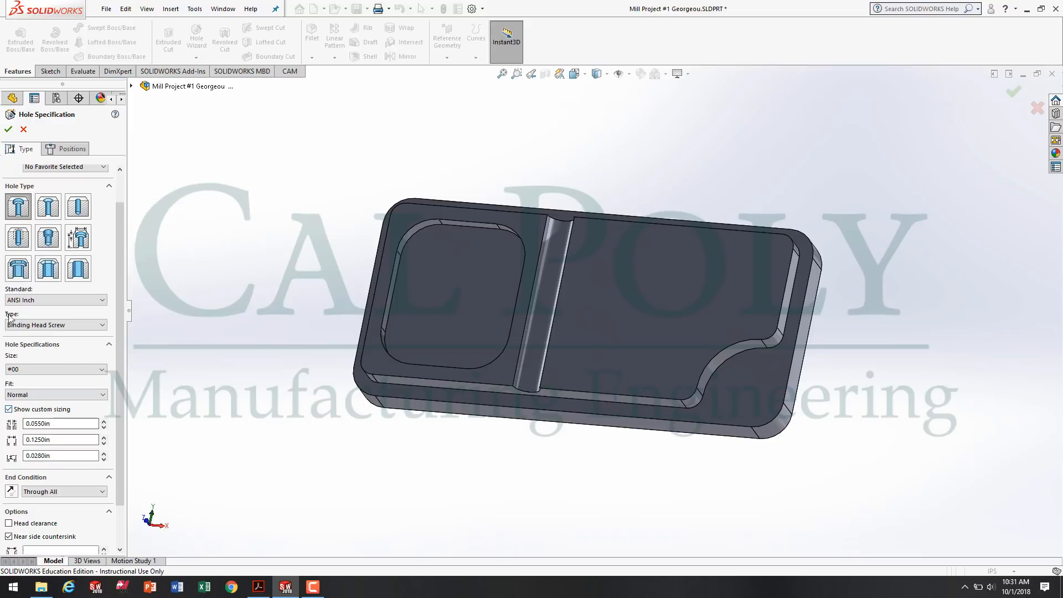
pyautogui.click(79, 207)
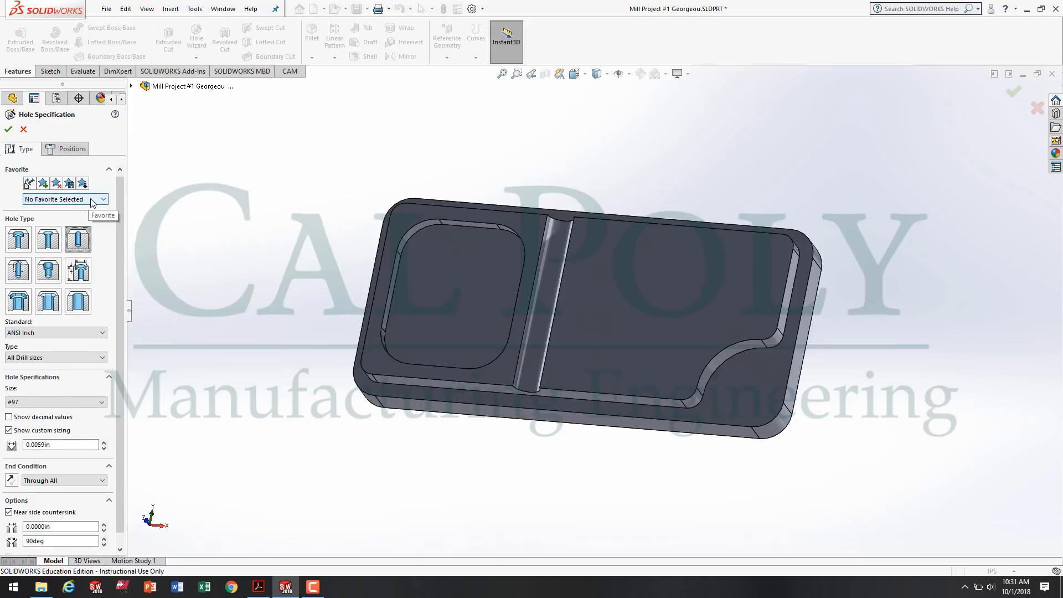
pyautogui.moveTo(69, 444); pyautogui.dragTo(16, 445)
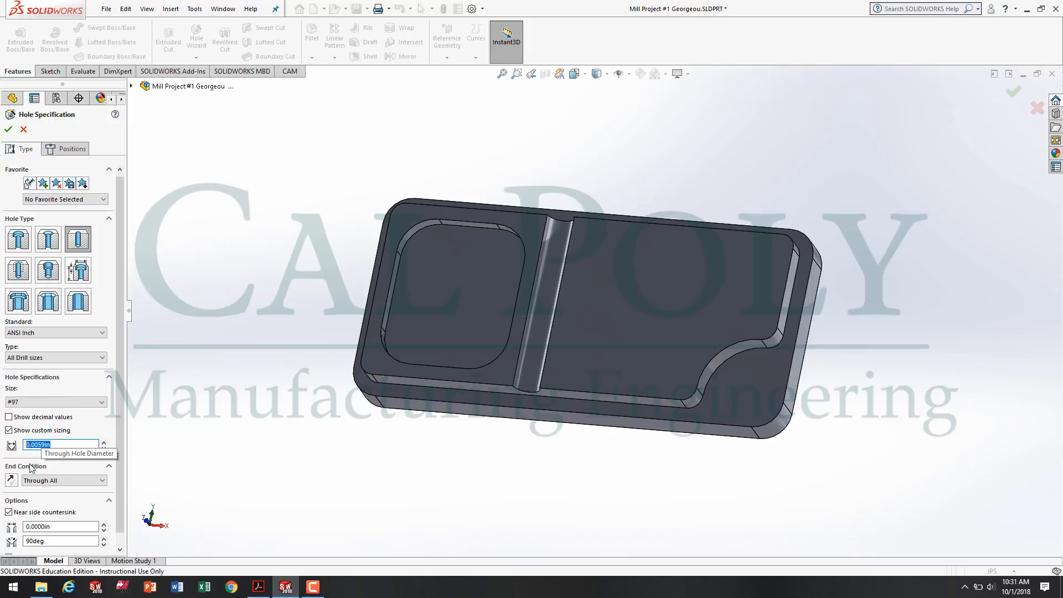
pyautogui.write('.201')
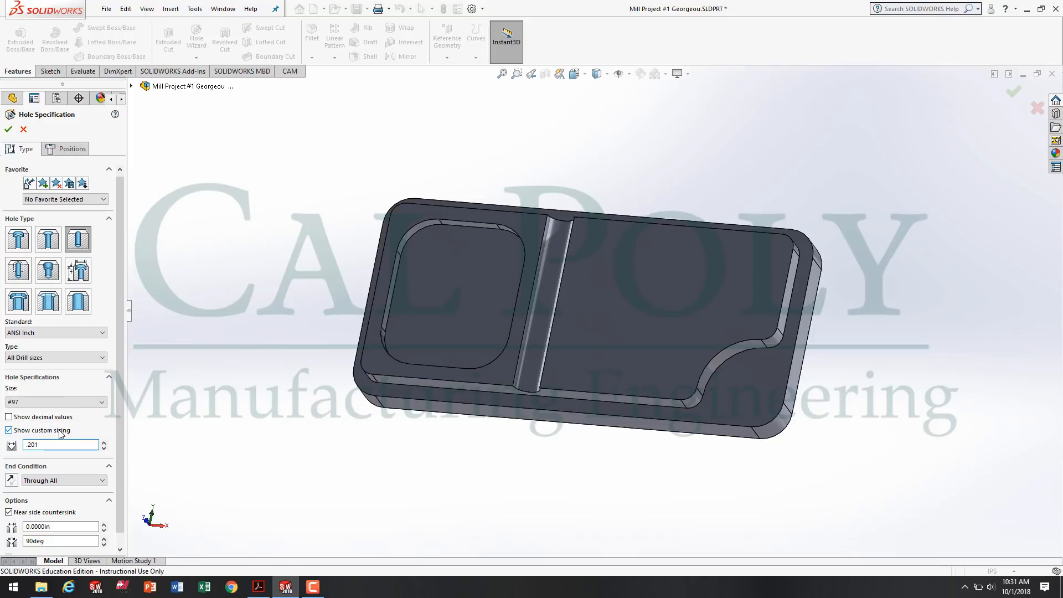
pyautogui.click(61, 479)
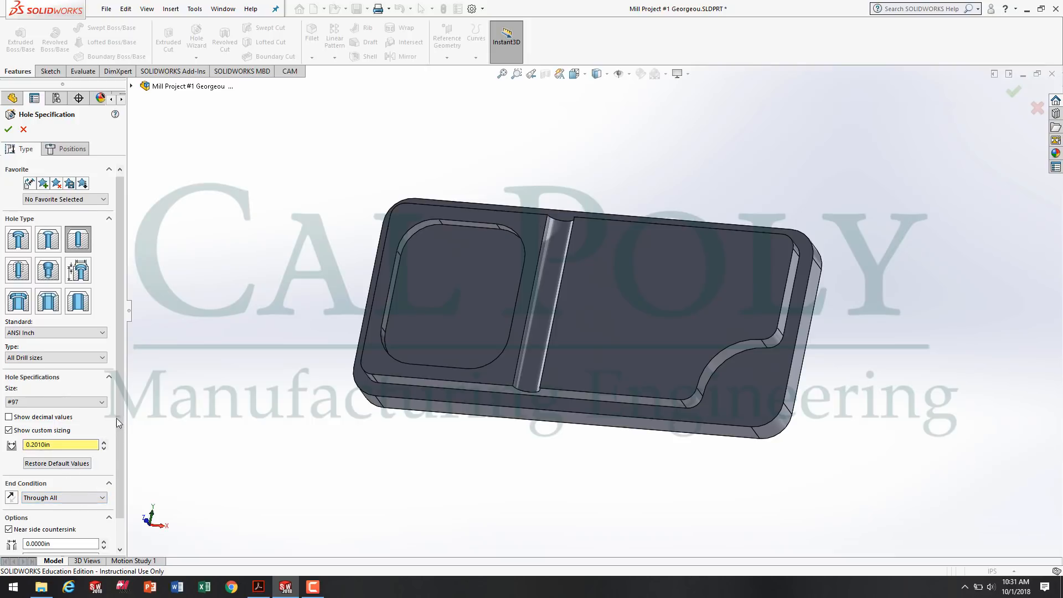
# Turn off the near side countersink for the hole.
pyautogui.scroll(-1, 31, 518)
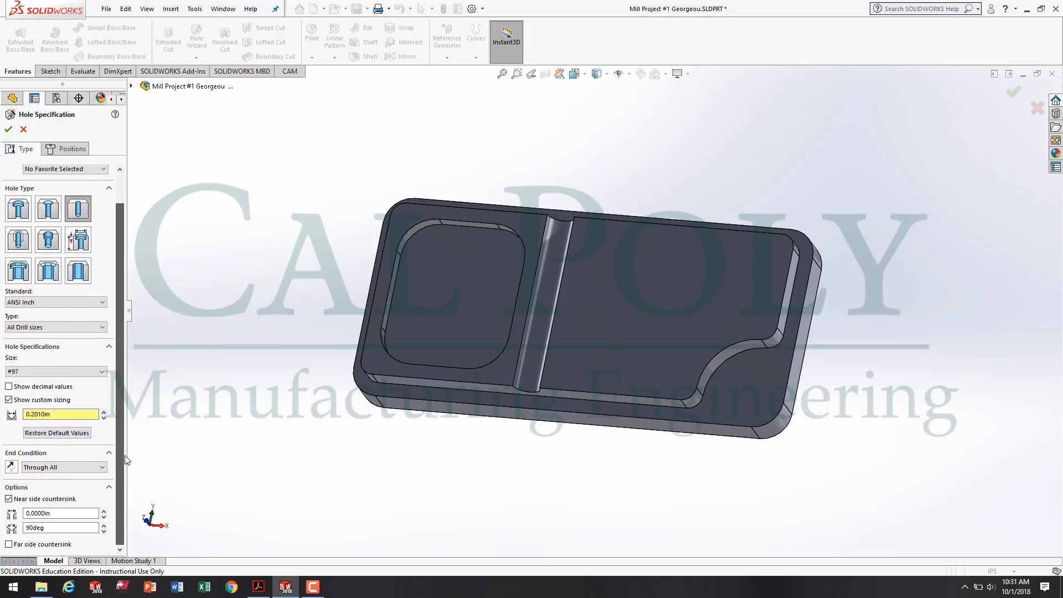
pyautogui.click(8, 499)
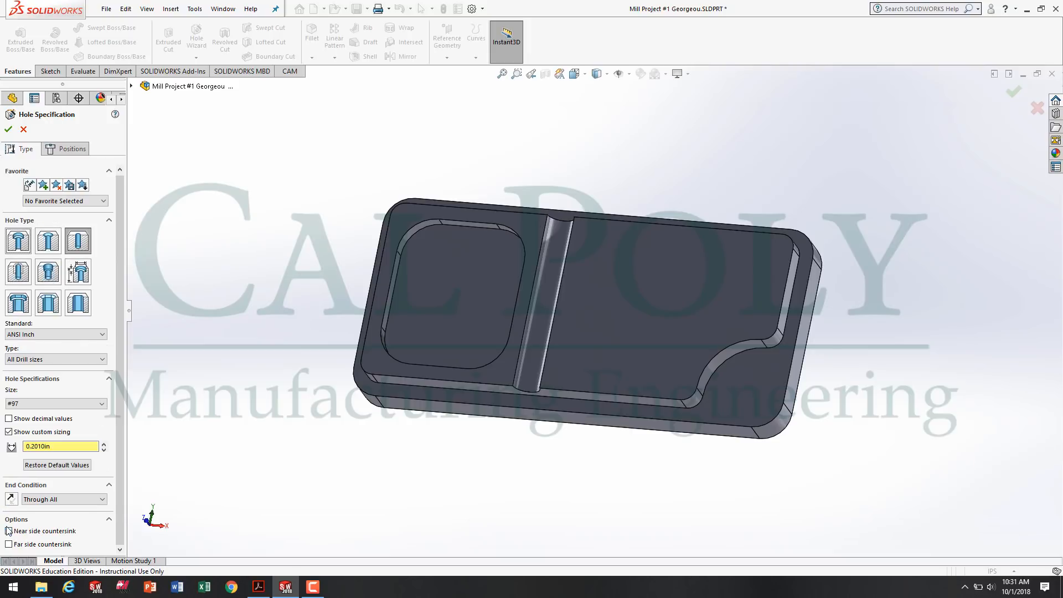
pyautogui.moveTo(121, 427); pyautogui.dragTo(122, 380)
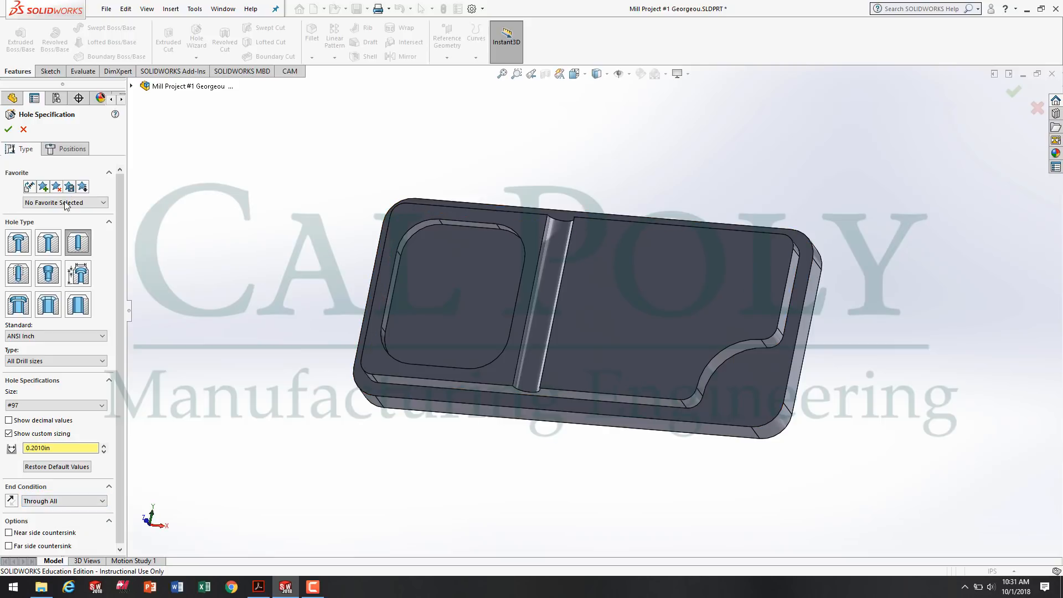
# Place the hole position on the lower ledge face, near the outer rounded corner beside the arc cutout.
pyautogui.click(72, 149)
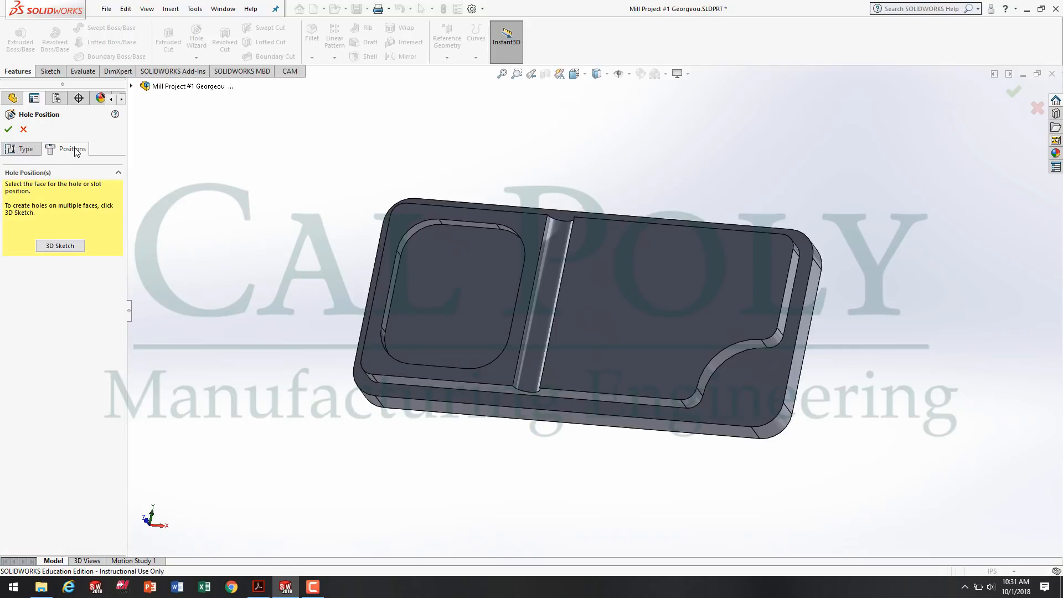
pyautogui.click(753, 398)
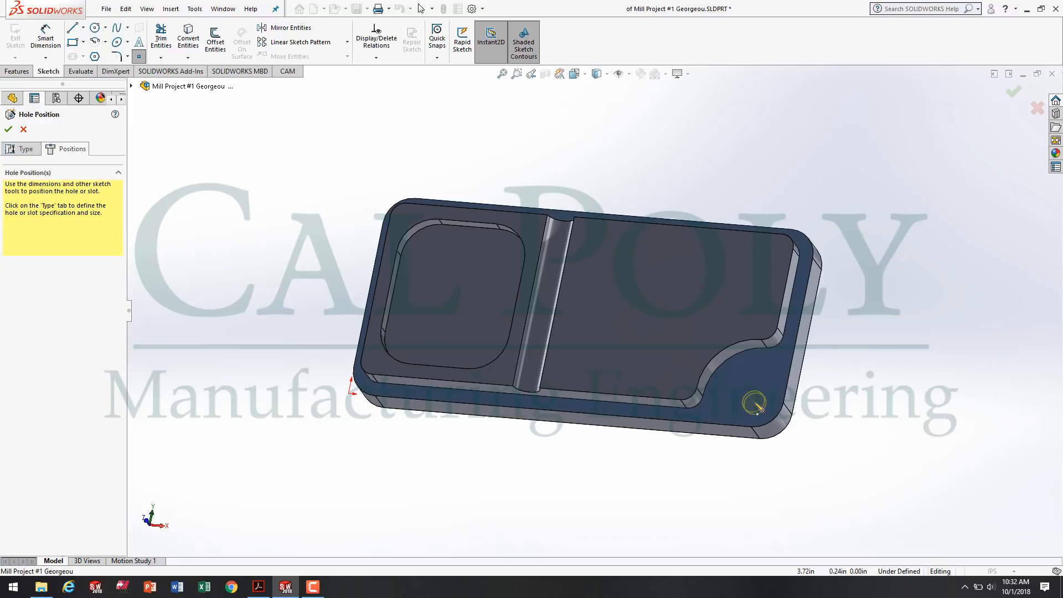
pyautogui.press('space')
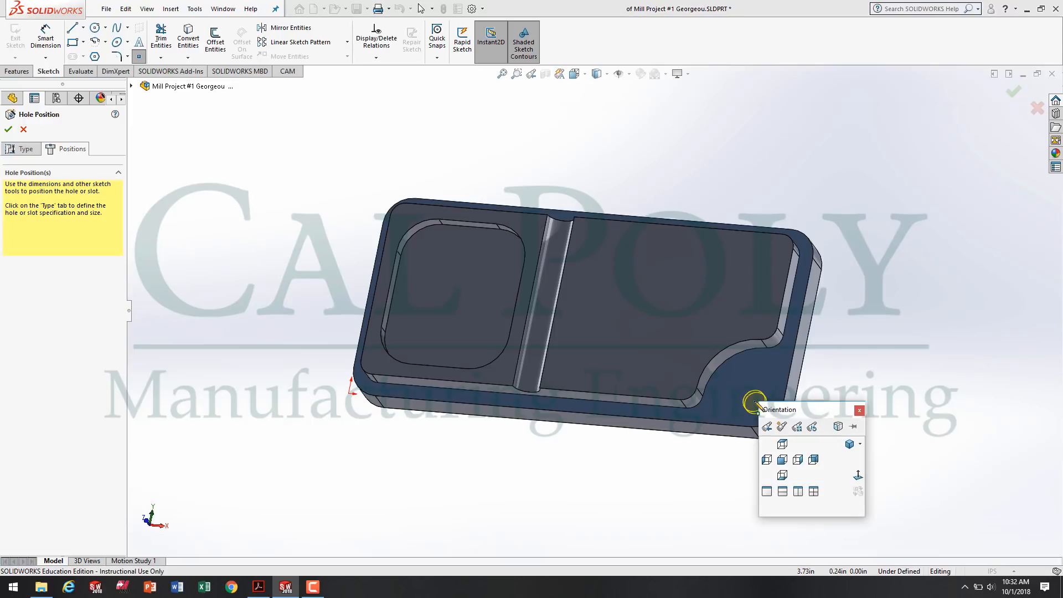
pyautogui.click(858, 475)
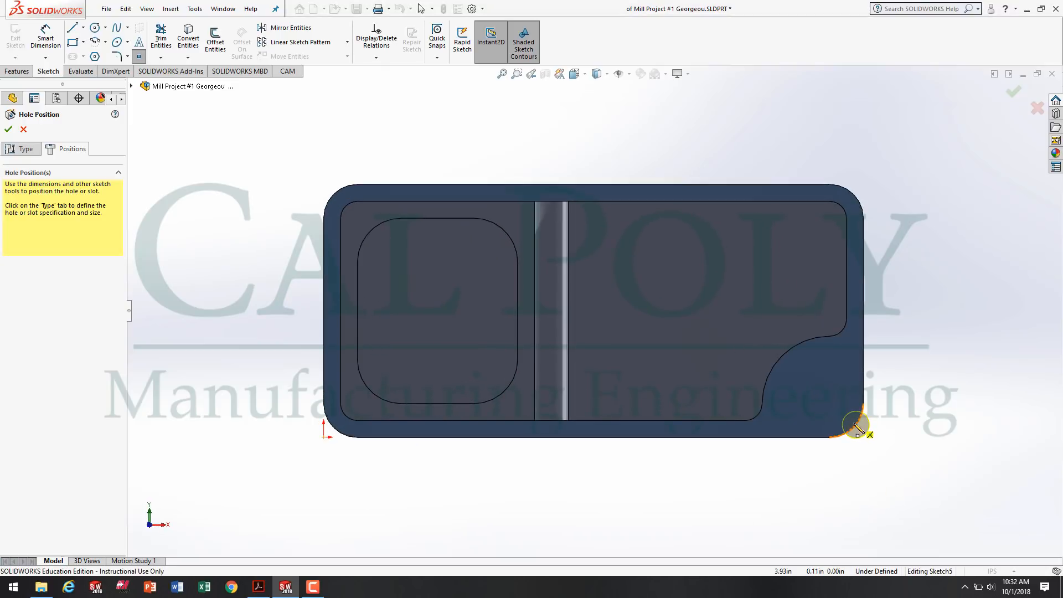
pyautogui.click(834, 409)
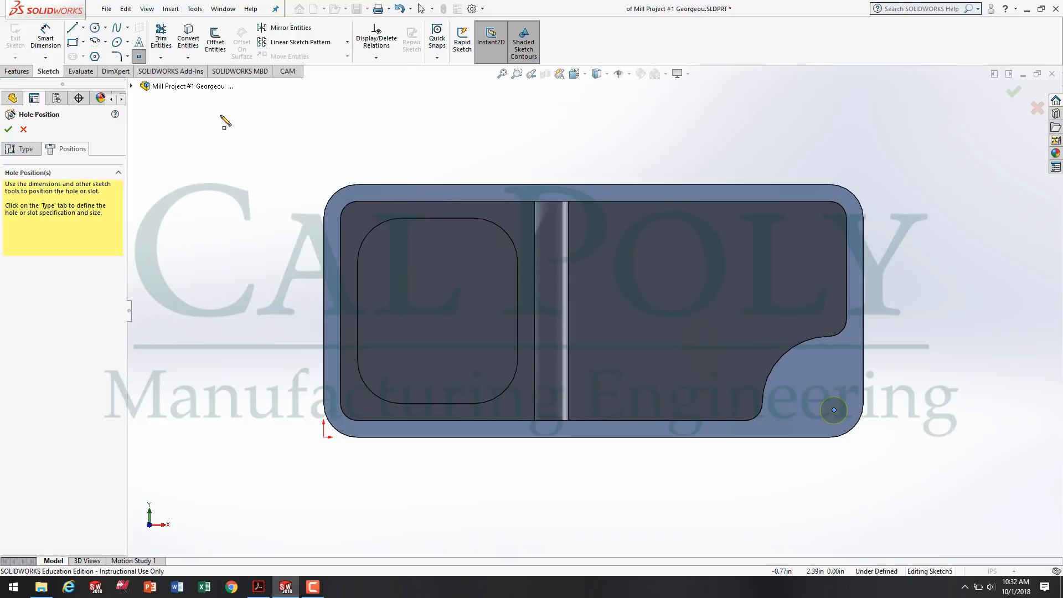
# Dimension the hole centre 0.25 in from the part's right edge.
pyautogui.click(45, 34)
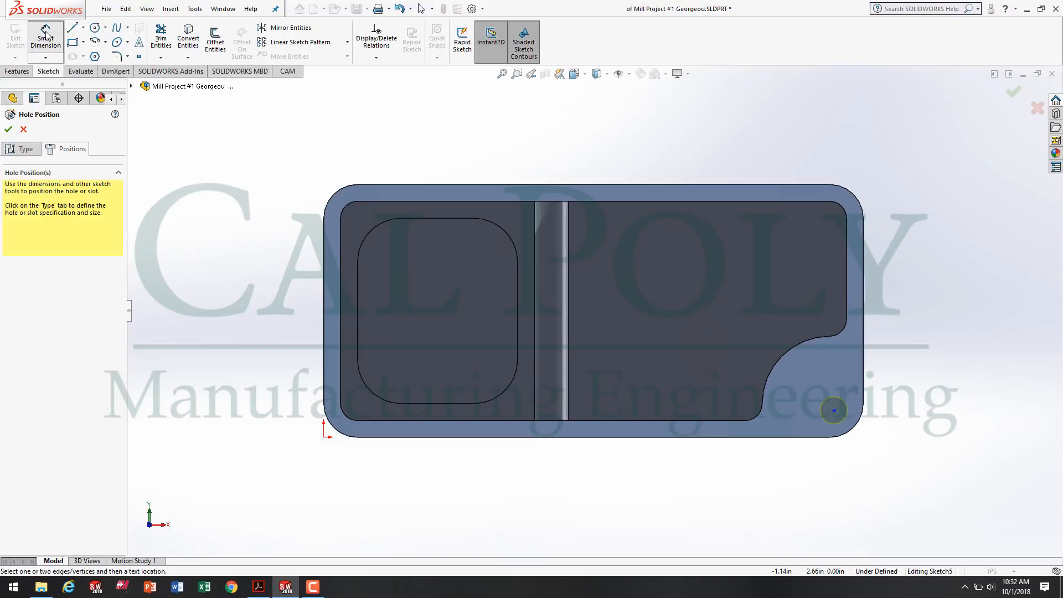
pyautogui.click(834, 412)
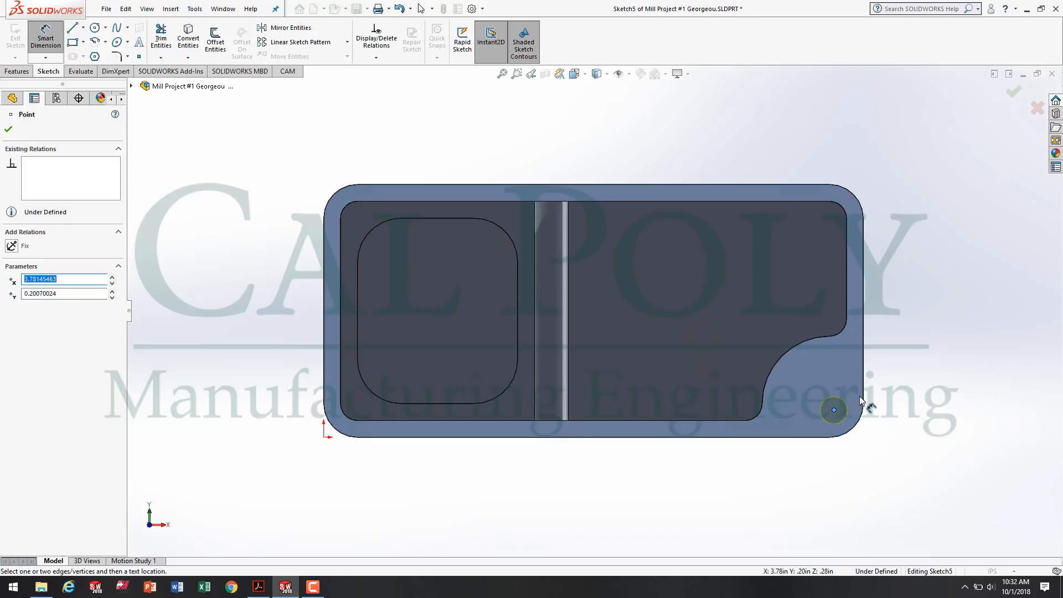
pyautogui.click(865, 399)
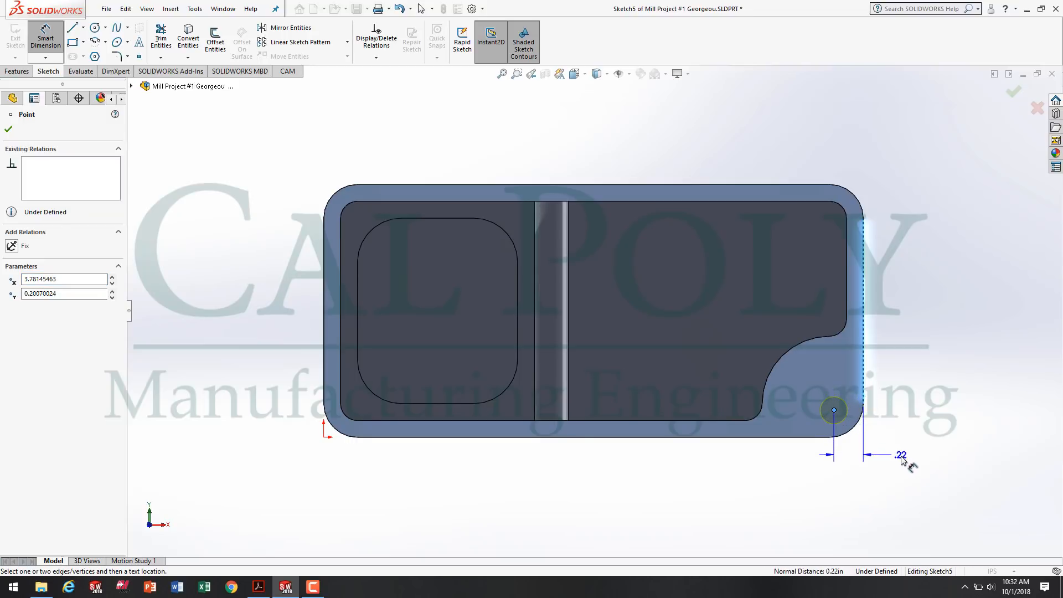
pyautogui.click(921, 470)
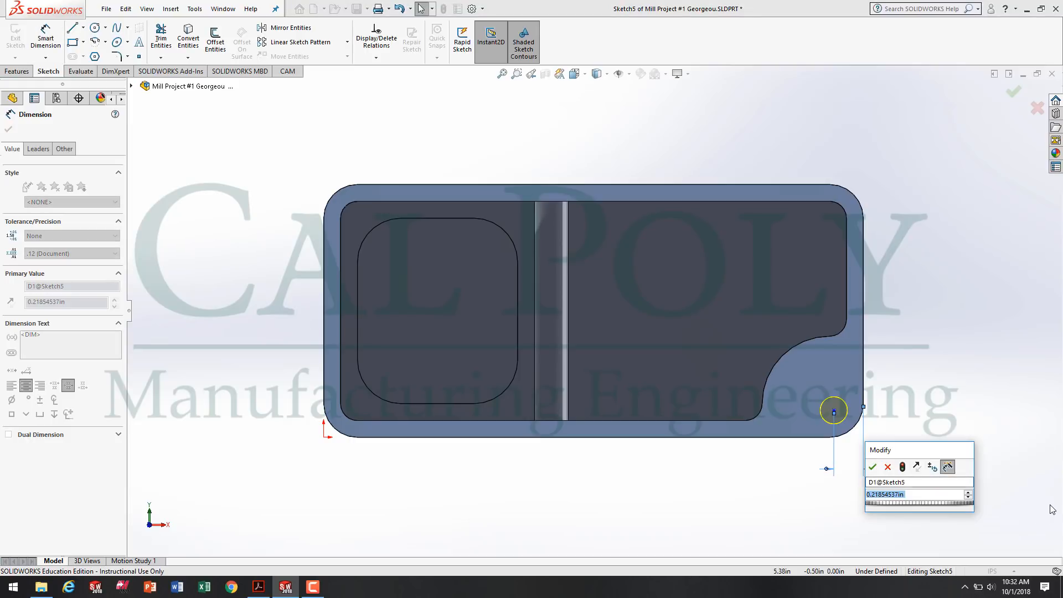
pyautogui.write('.25')
pyautogui.press('Return')
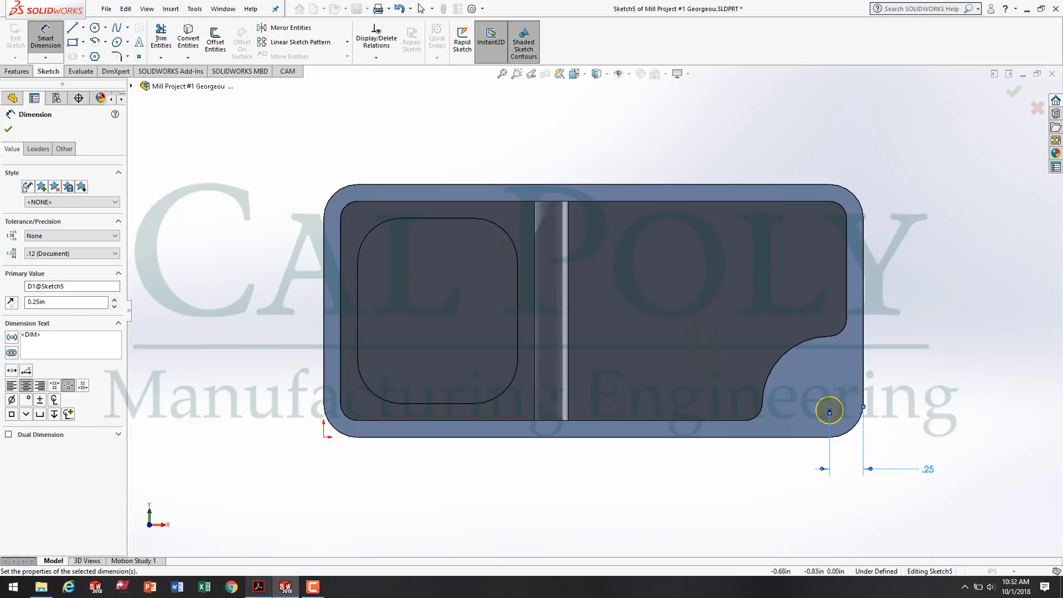
# Check the hole position on the drawing in Acrobat Reader, return to SOLIDWORKS, dimension its centre 0.25 in from the part's bottom edge and finish the hole.
pyautogui.click(258, 586)
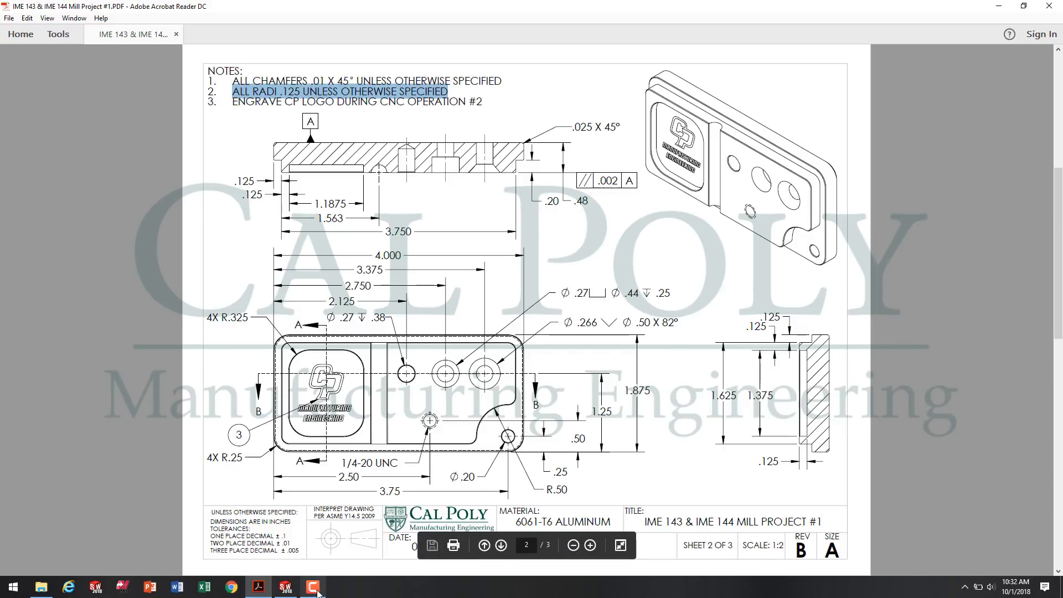
pyautogui.moveTo(318, 593)
pyautogui.click(285, 586)
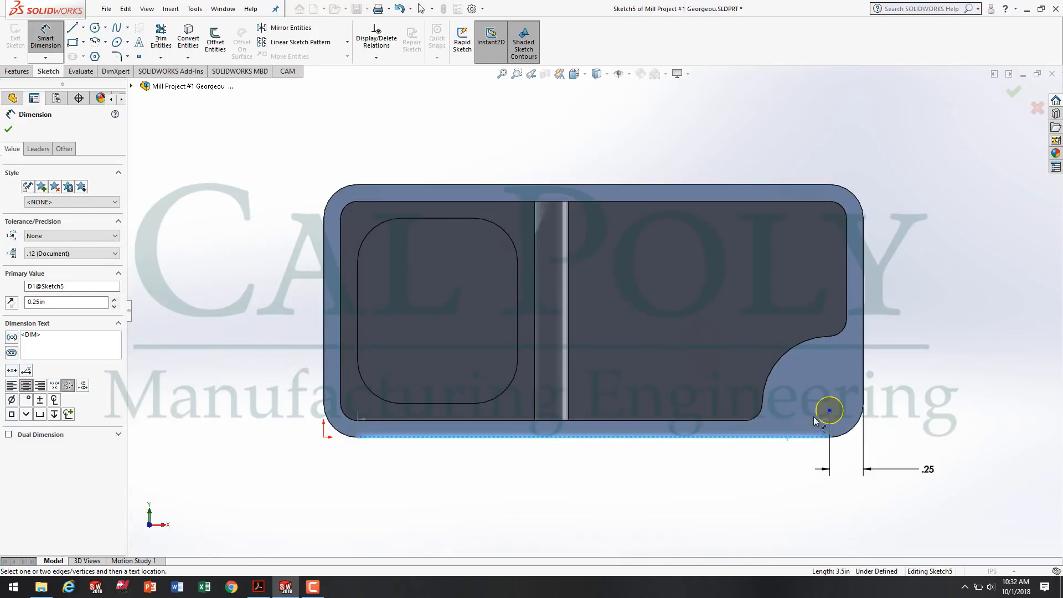
pyautogui.click(830, 411)
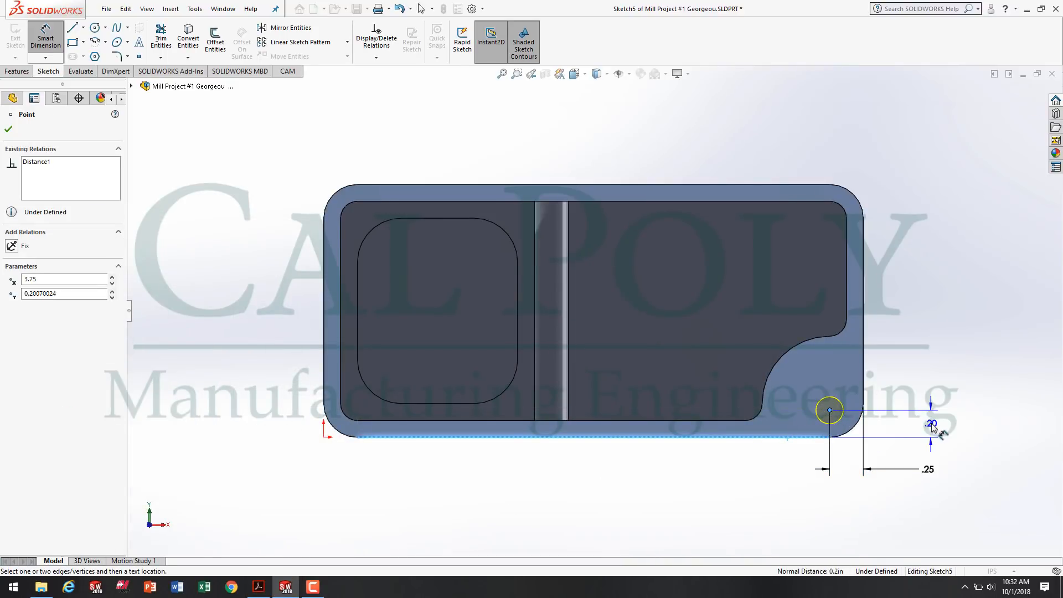
pyautogui.click(935, 425)
pyautogui.write('.25')
pyautogui.press('Return')
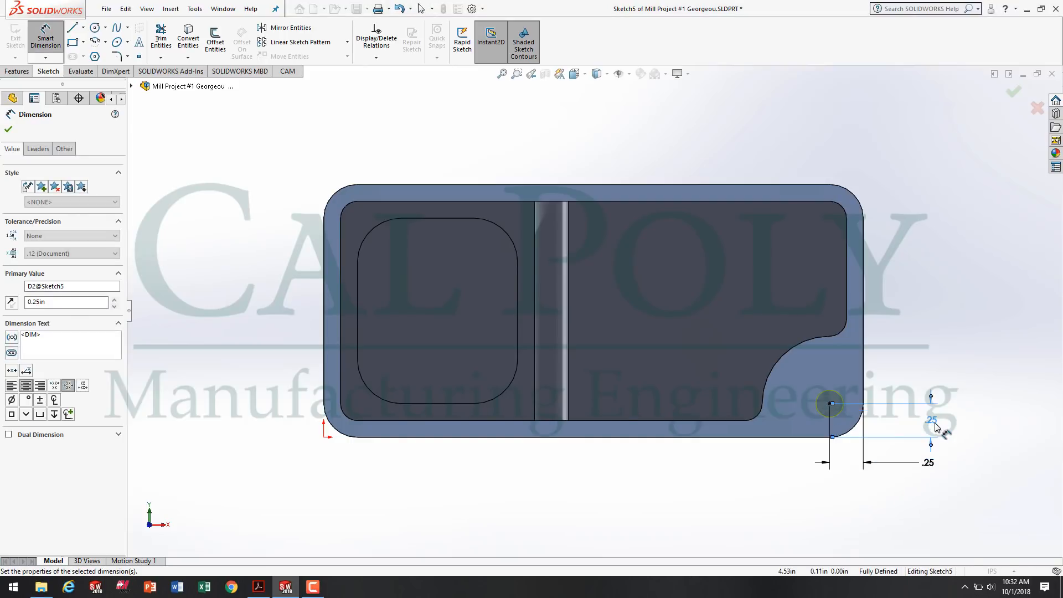
pyautogui.click(979, 365)
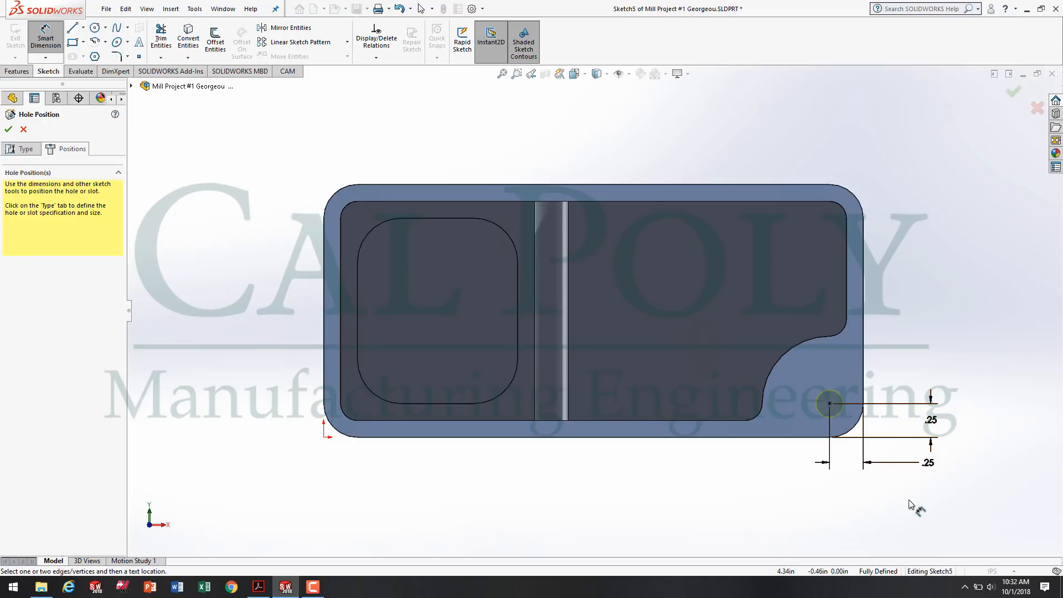
pyautogui.click(8, 129)
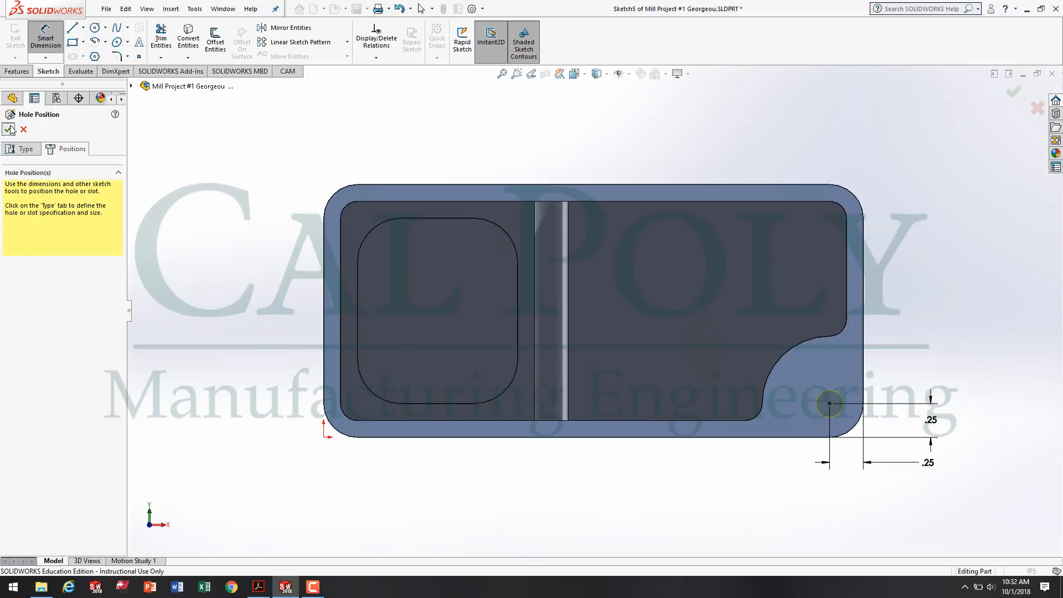
# Reopen the corner hole feature for editing and set its drill size to #7.
pyautogui.moveTo(892, 398); pyautogui.dragTo(751, 405, button='middle')
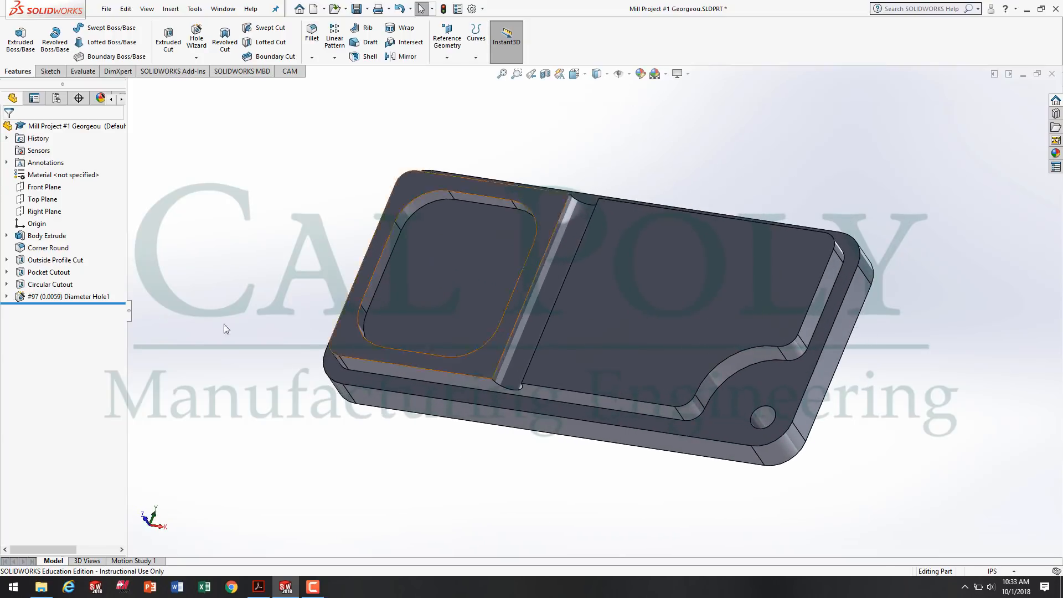
pyautogui.rightClick(59, 299)
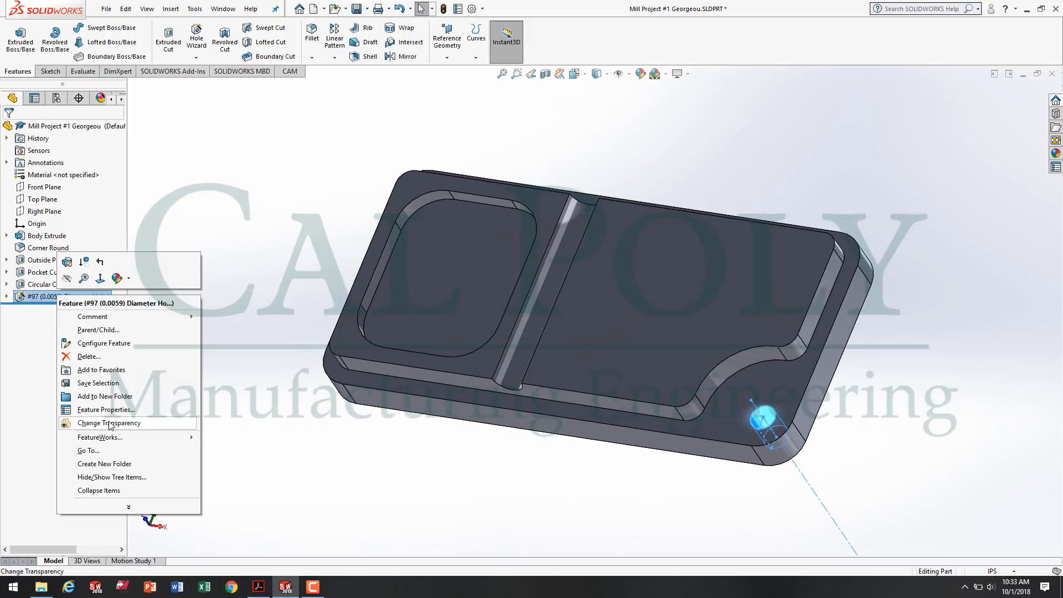
pyautogui.click(36, 321)
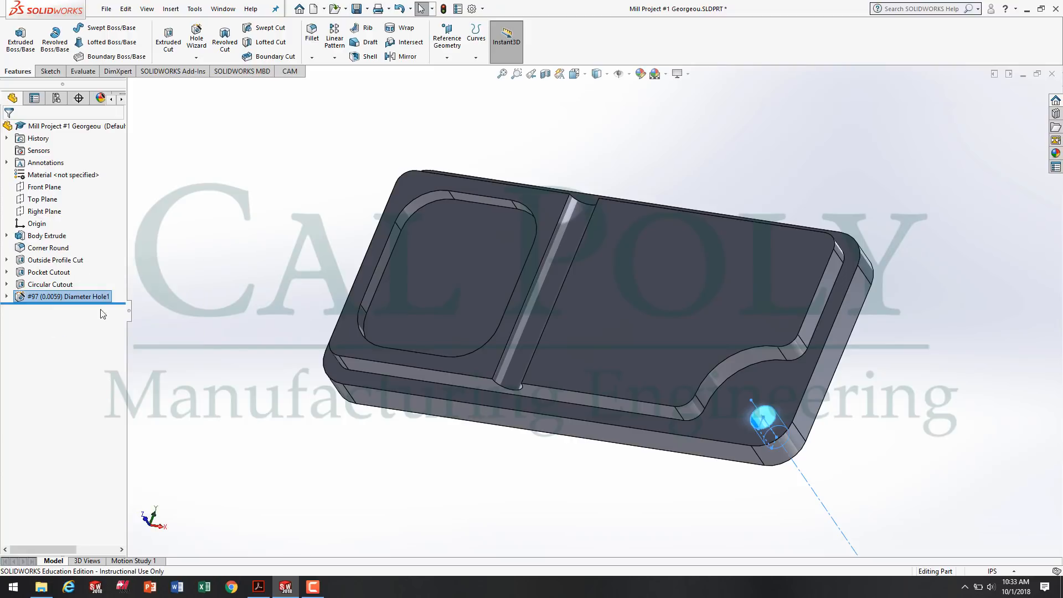
pyautogui.rightClick(48, 295)
pyautogui.click(58, 263)
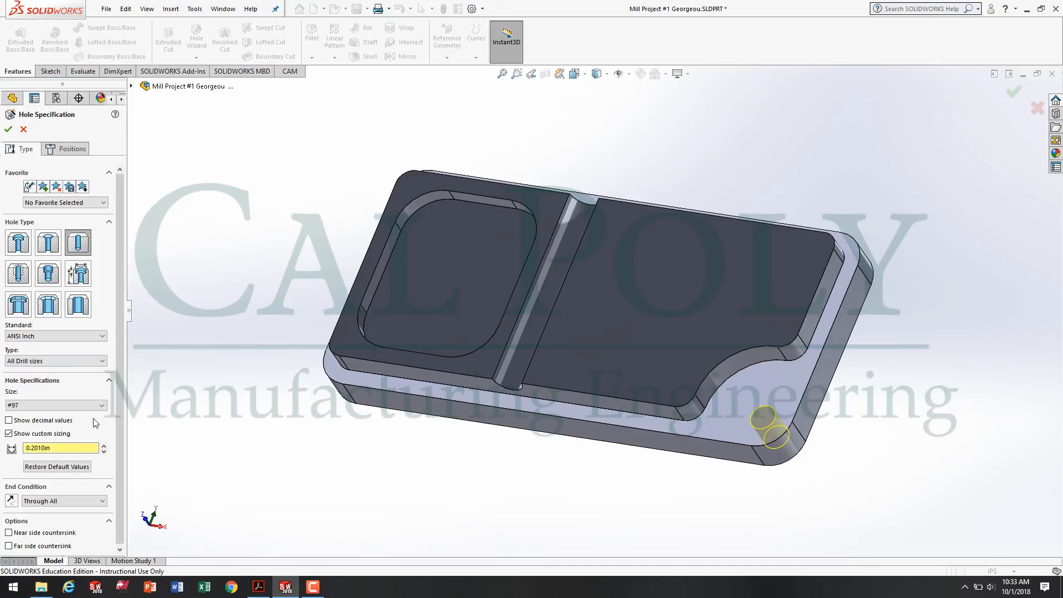
pyautogui.click(102, 405)
pyautogui.scroll(-10, 62, 466)
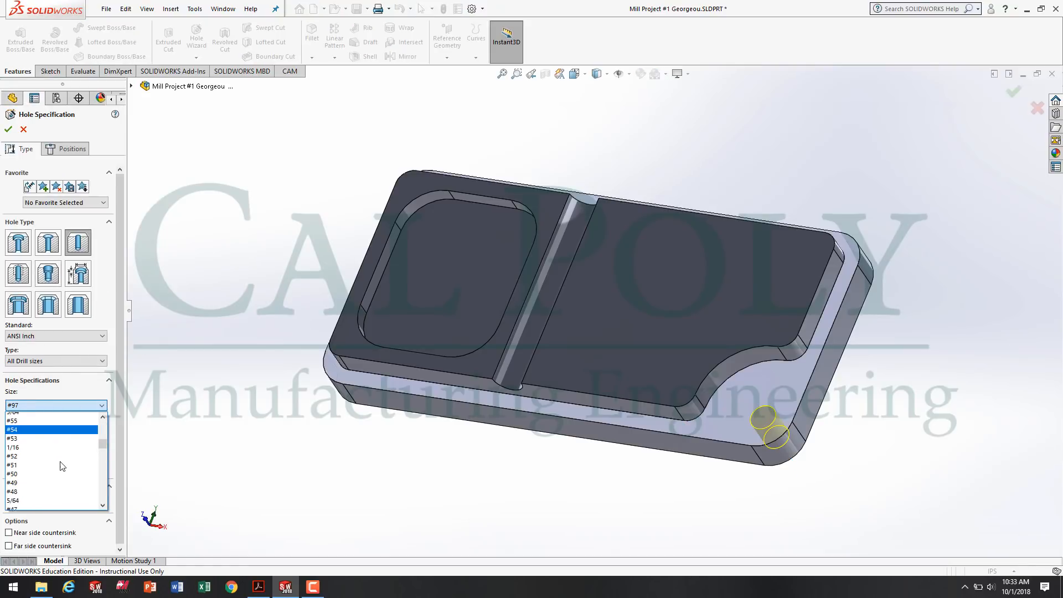
pyautogui.scroll(-18, 62, 468)
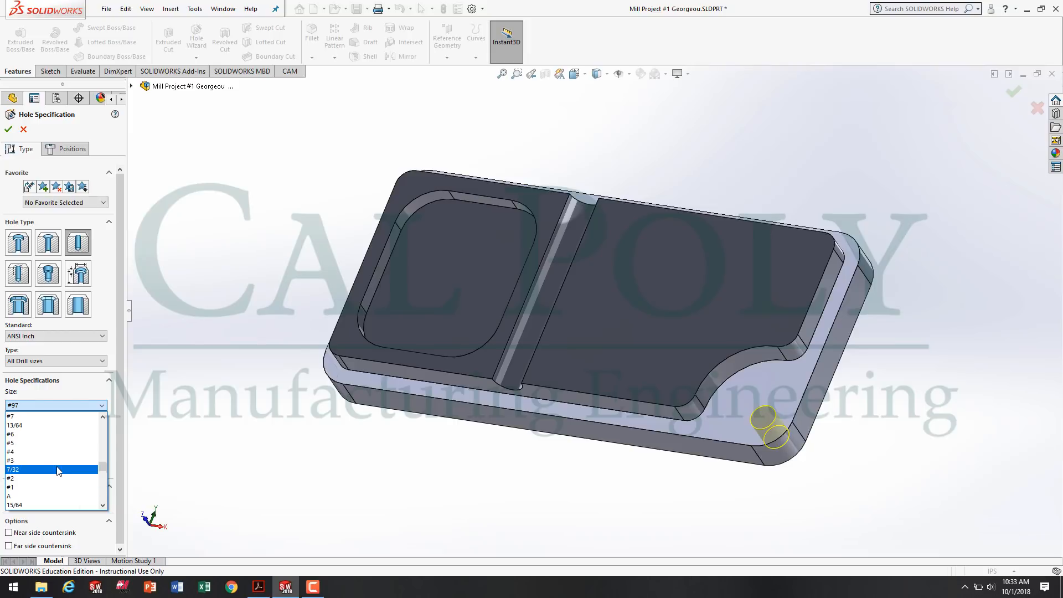
pyautogui.scroll(3, 56, 482)
pyautogui.click(48, 496)
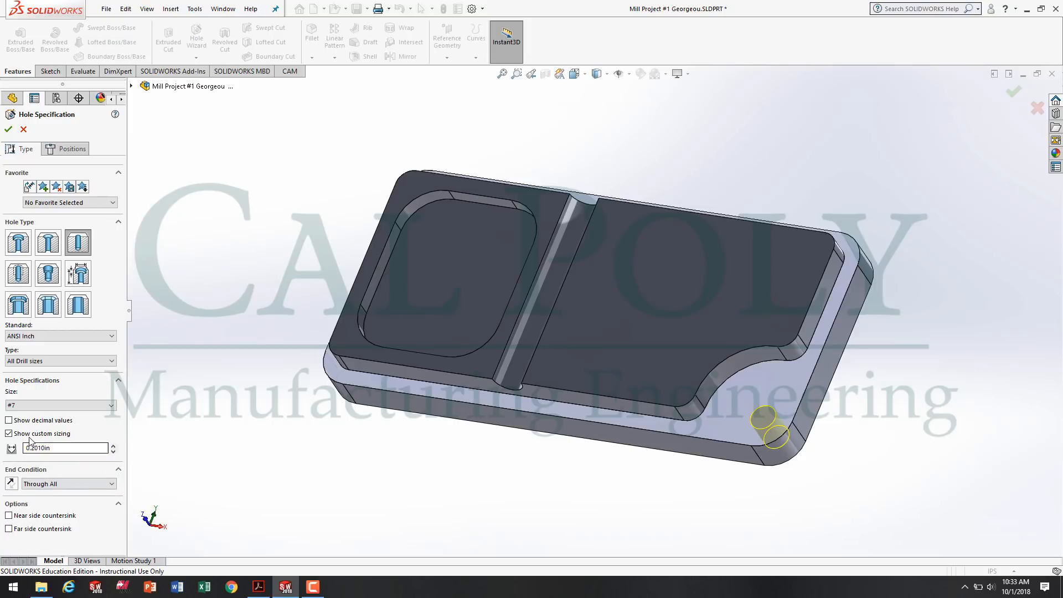
# Hide the custom sizing value for the #7 corner hole and accept the hole edit.
pyautogui.click(38, 435)
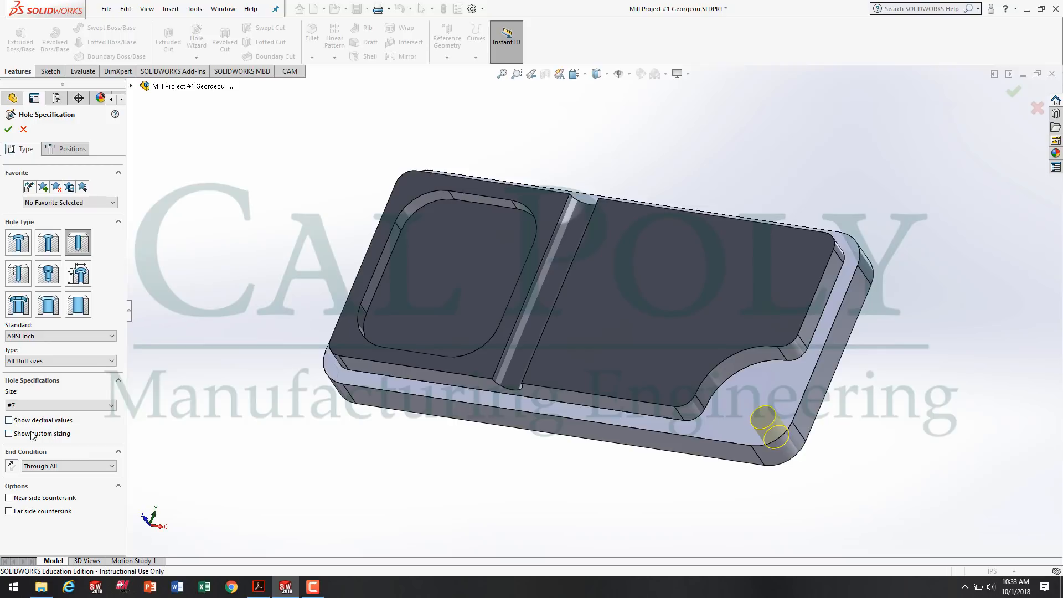
pyautogui.click(31, 435)
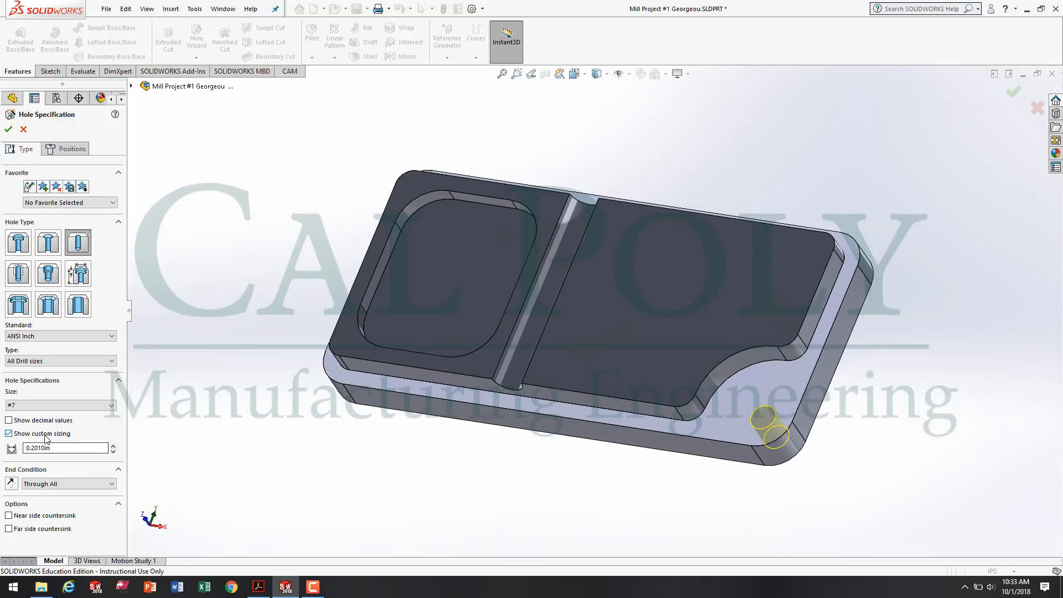
pyautogui.click(47, 436)
pyautogui.click(8, 129)
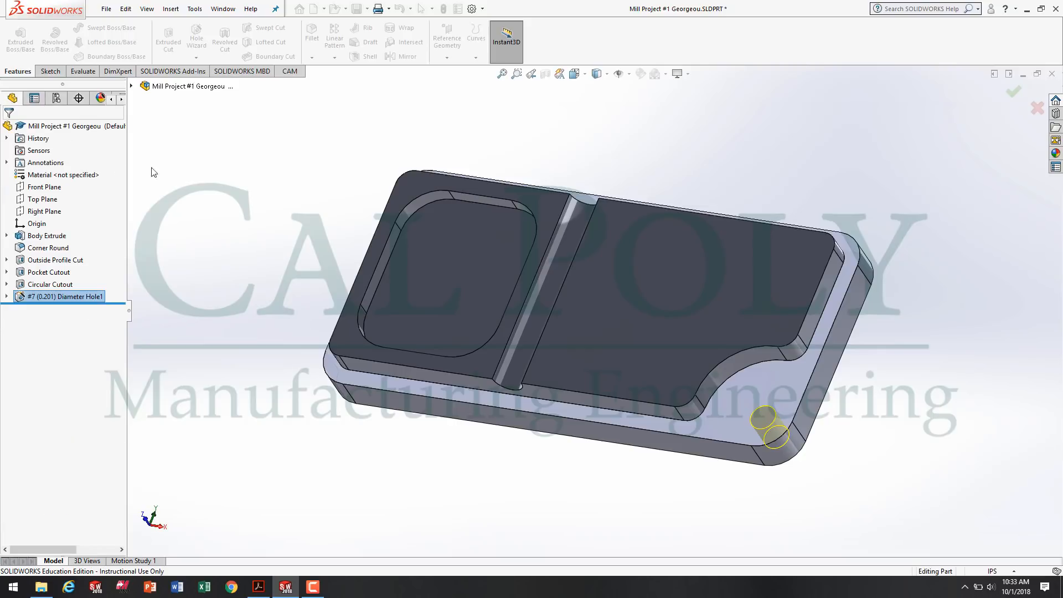
# Save the part and set the model to the isometric view.
pyautogui.click(311, 587)
pyautogui.click(1008, 538)
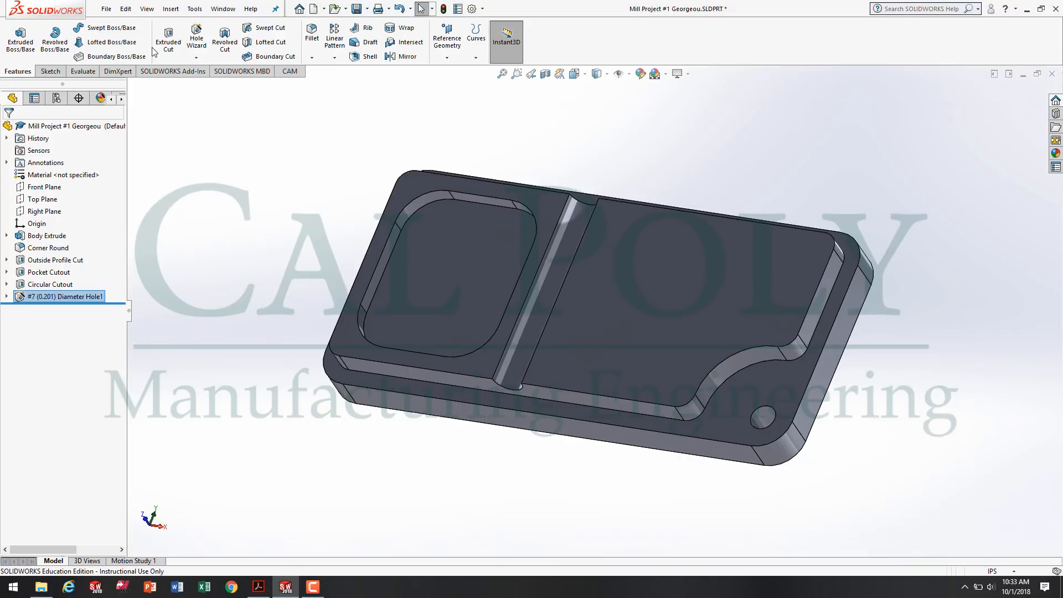
pyautogui.click(357, 8)
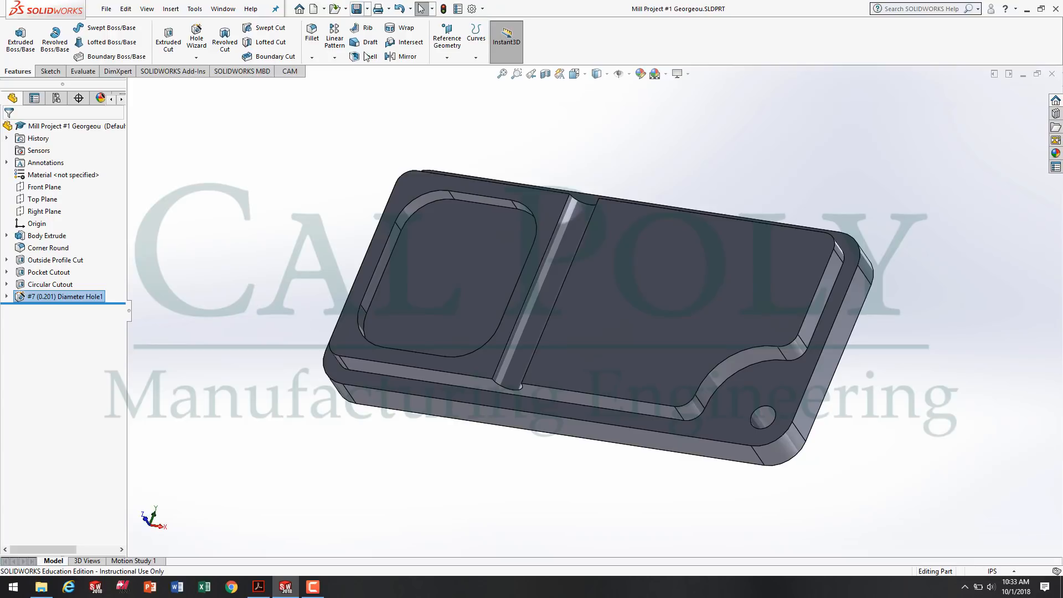
pyautogui.moveTo(440, 196); pyautogui.dragTo(572, 316, button='middle')
pyautogui.press('space')
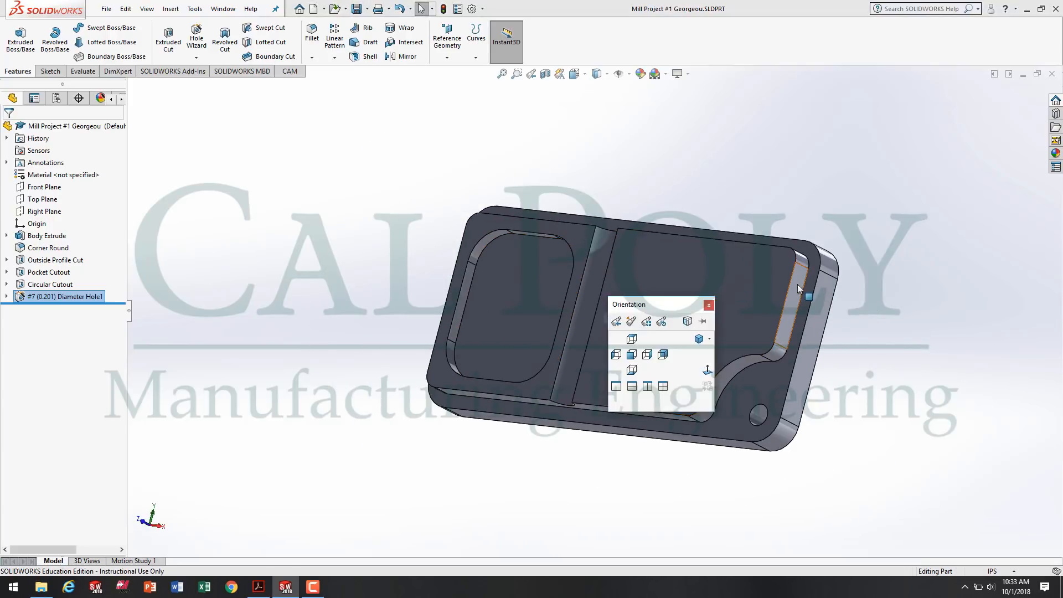
pyautogui.click(698, 338)
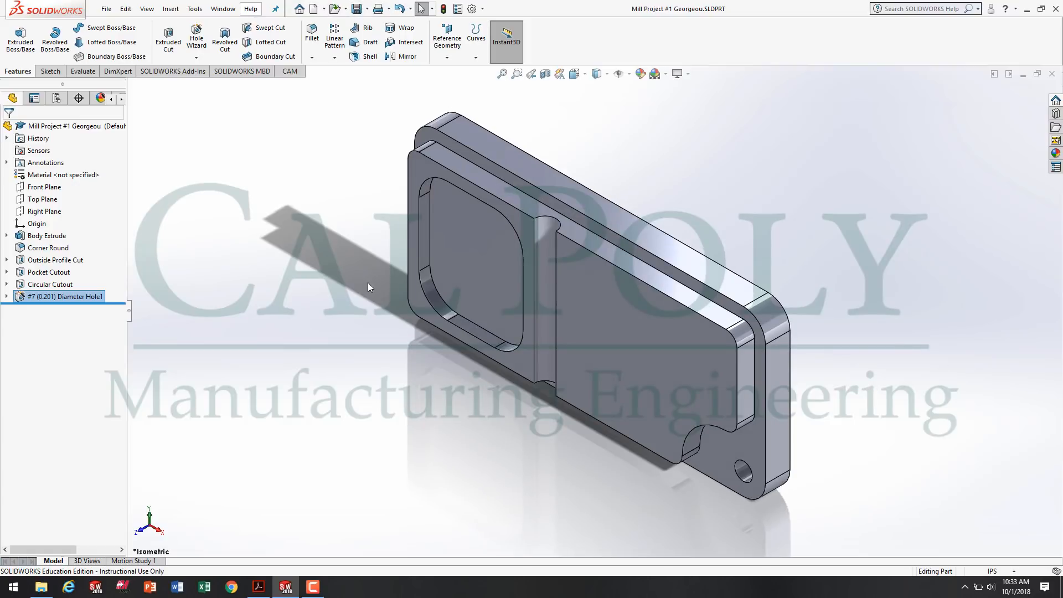
pyautogui.click(320, 589)
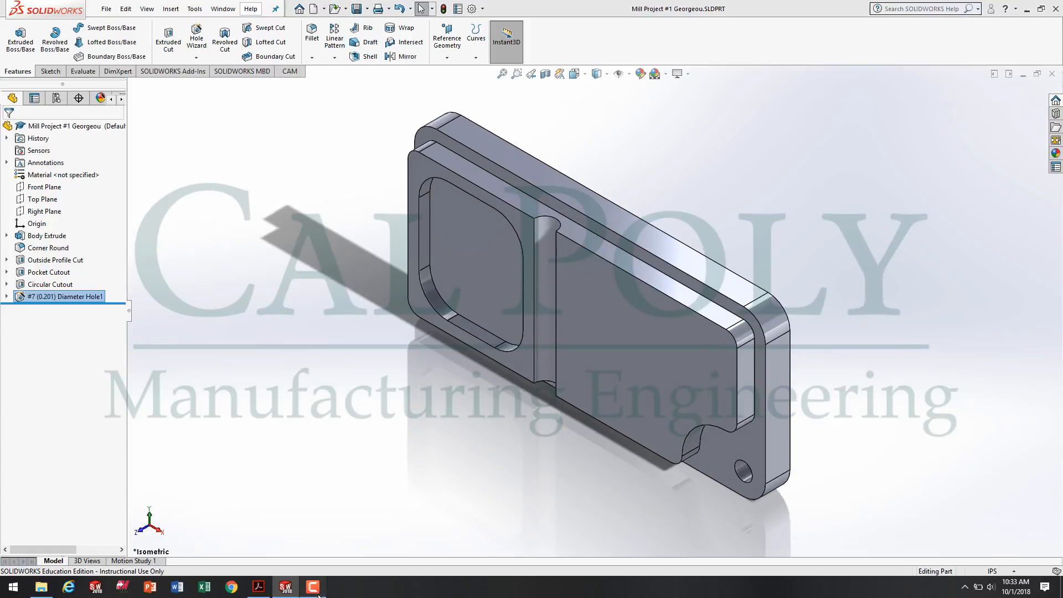
pyautogui.click(1011, 536)
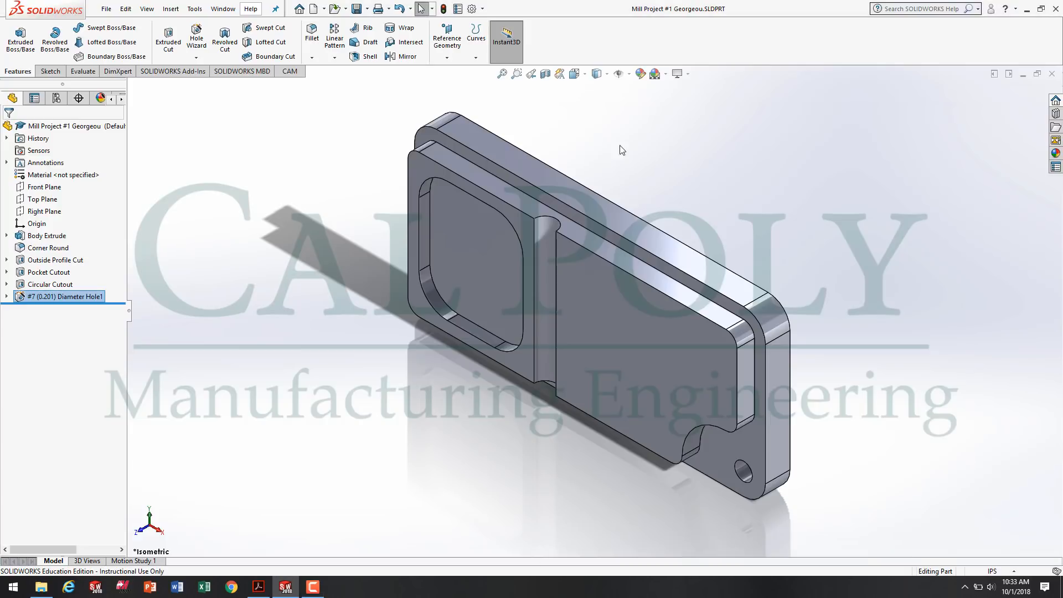
# Check the blind hole callout on the drawing in Acrobat Reader, return to SOLIDWORKS and start a new Hole Wizard drill hole of size F.
pyautogui.click(258, 585)
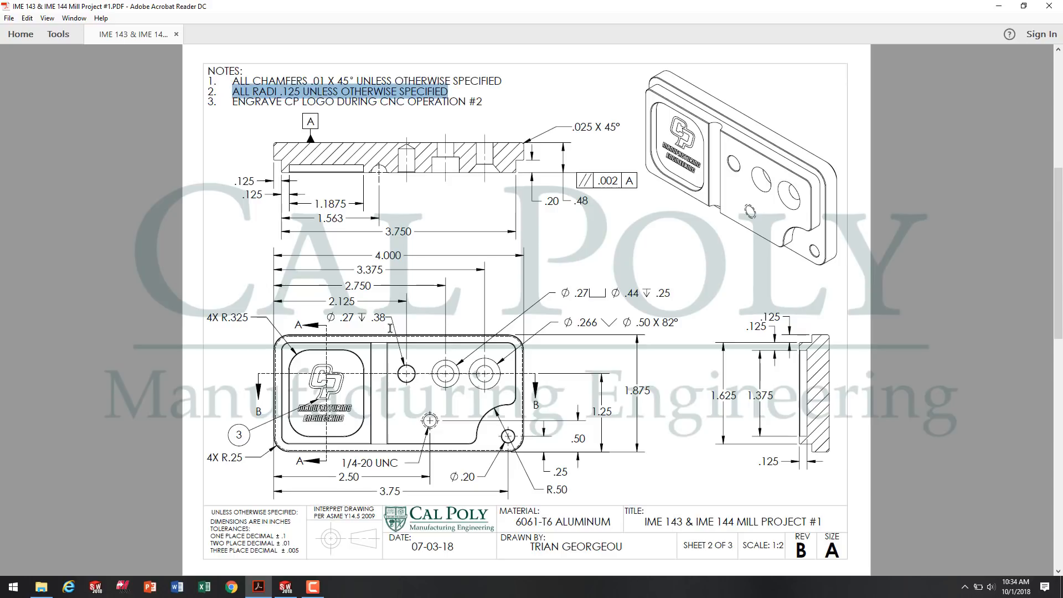
pyautogui.click(286, 586)
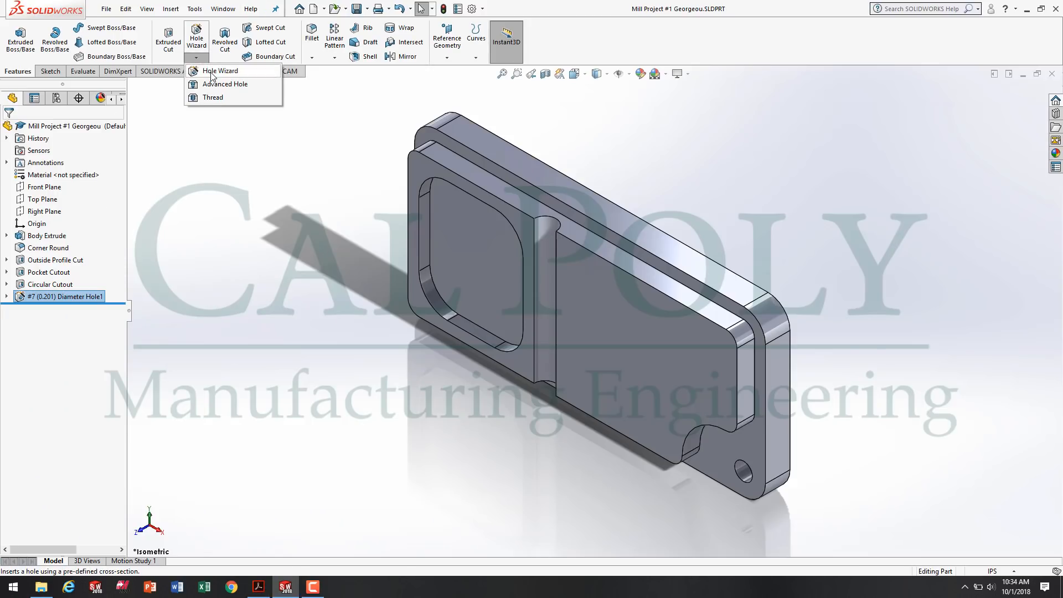
pyautogui.click(206, 71)
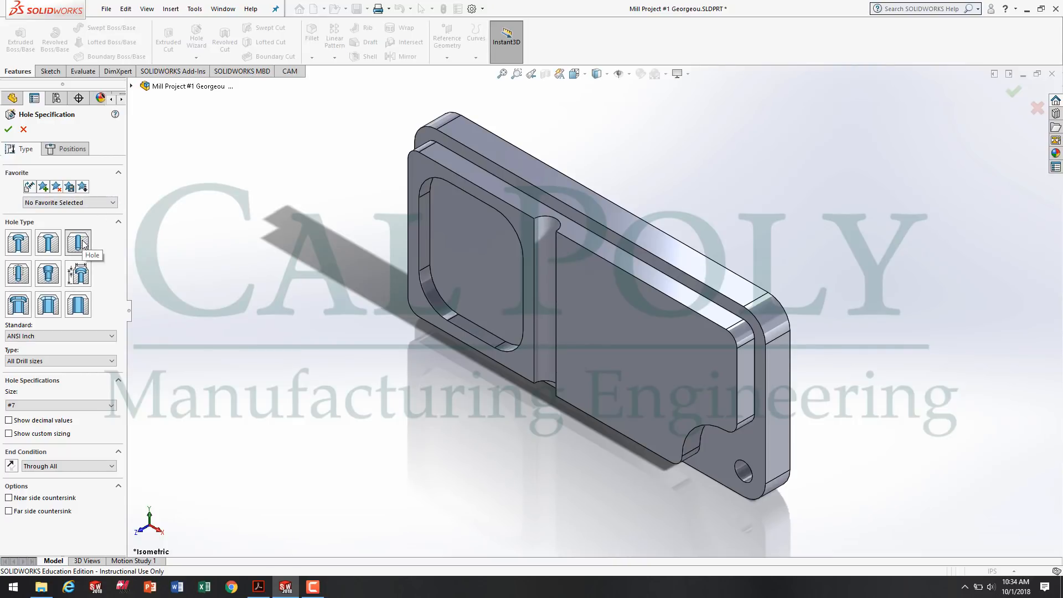
pyautogui.click(77, 405)
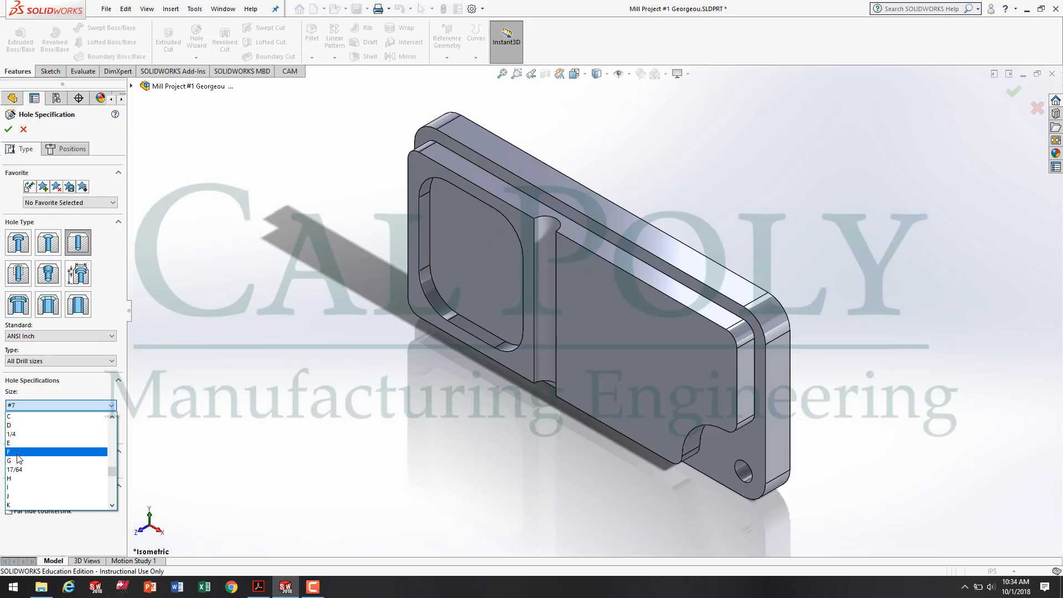
pyautogui.click(21, 468)
pyautogui.click(25, 438)
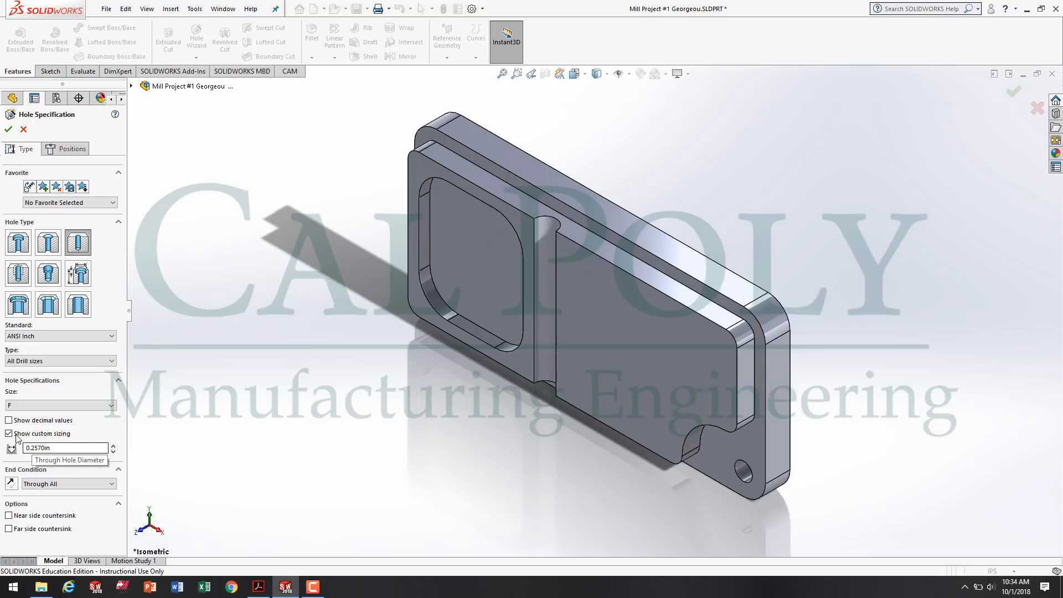
pyautogui.click(17, 437)
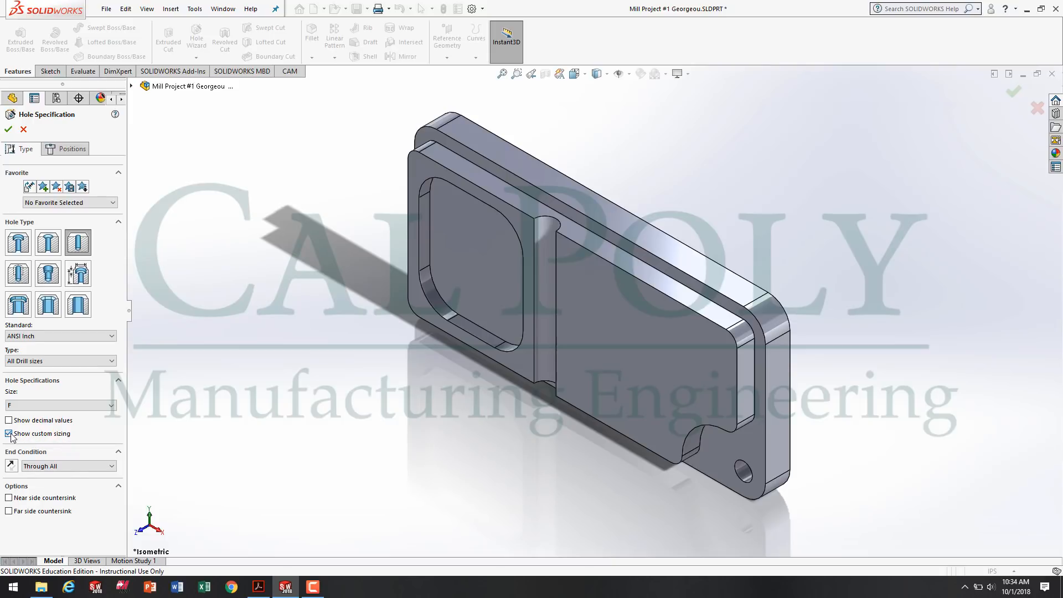
# Set the hole's end condition to Blind with a depth of .38 in.
pyautogui.click(67, 468)
pyautogui.click(61, 479)
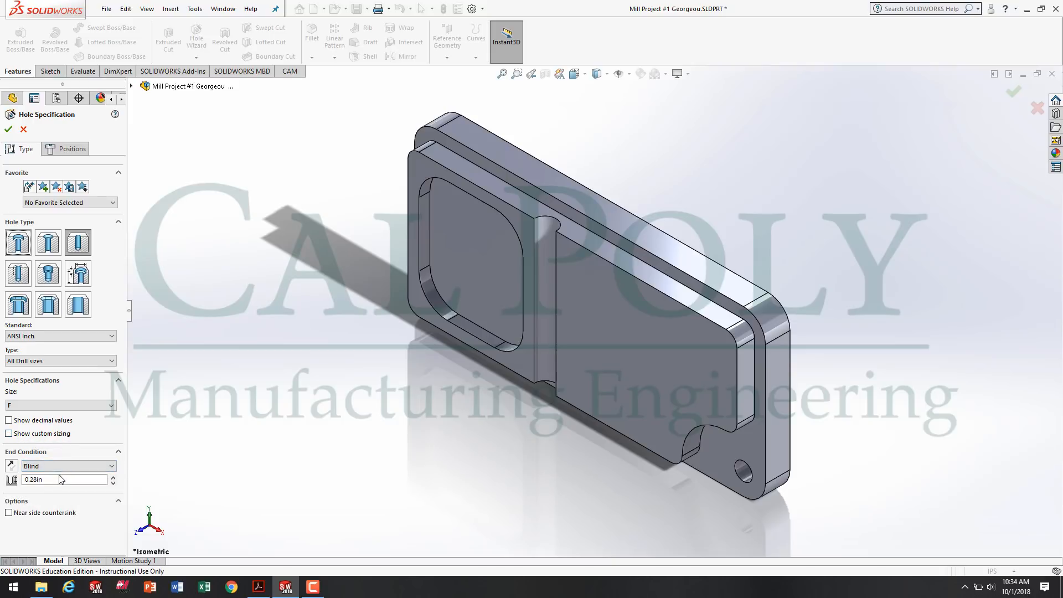
pyautogui.doubleClick(61, 479)
pyautogui.write('.38')
# Choose the raised face beside the groove, view the part face-on and place the hole position in that face's upper area.
pyautogui.click(71, 150)
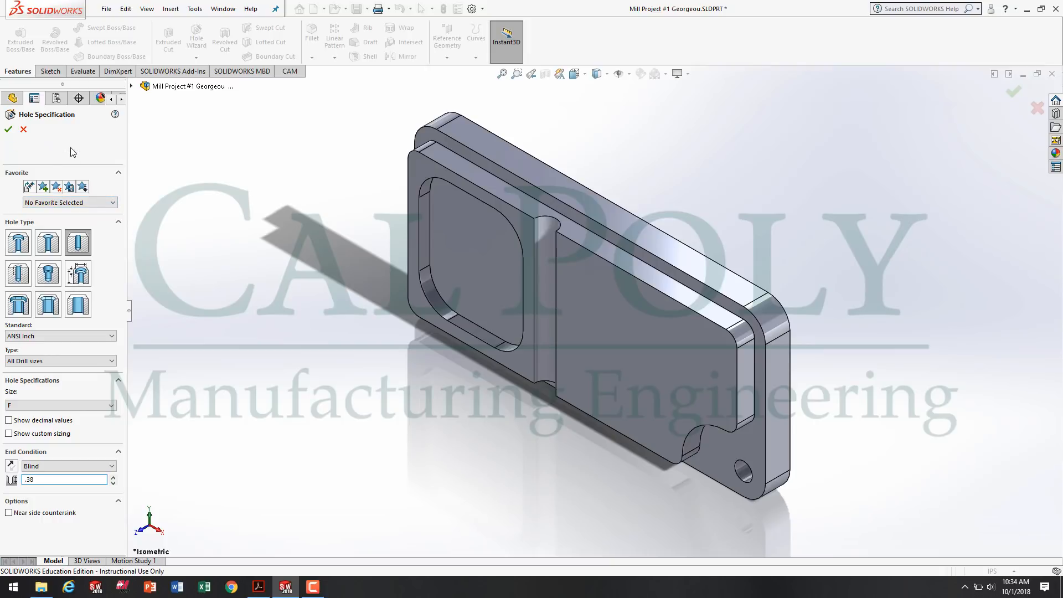
pyautogui.click(653, 344)
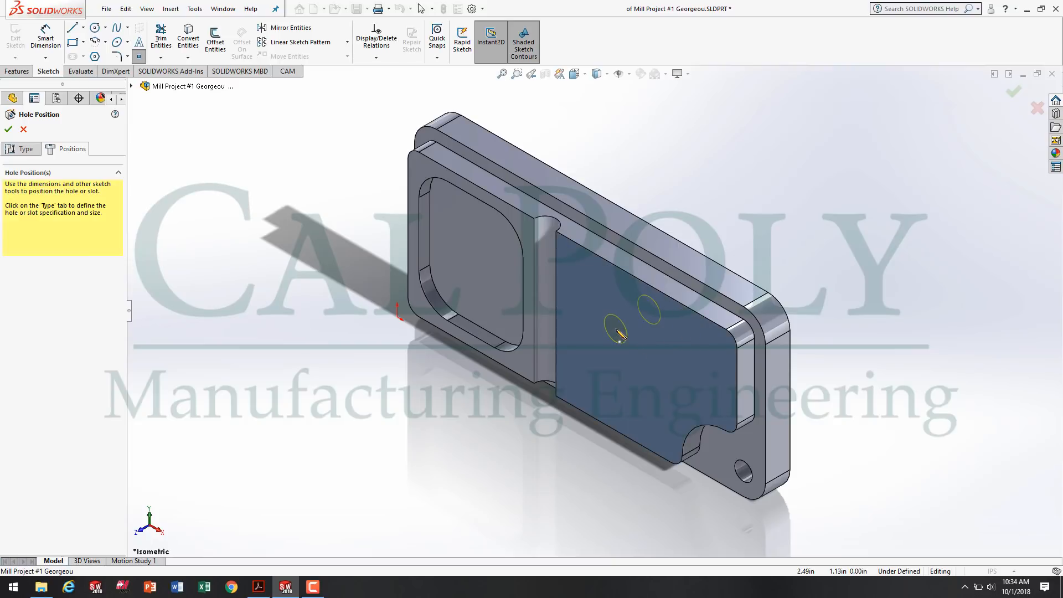
pyautogui.press('space')
pyautogui.click(619, 334)
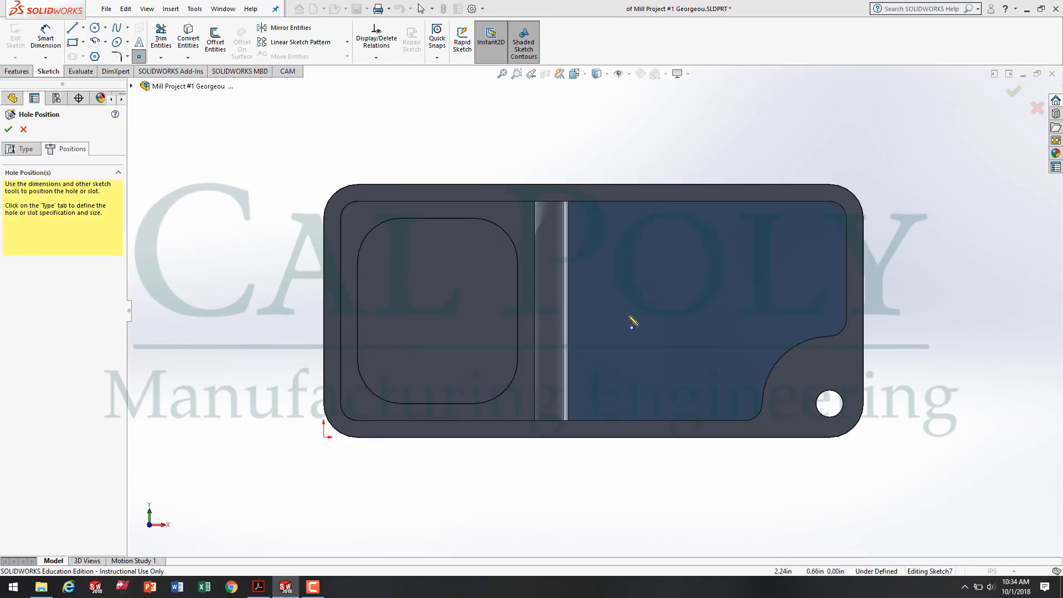
pyautogui.click(639, 247)
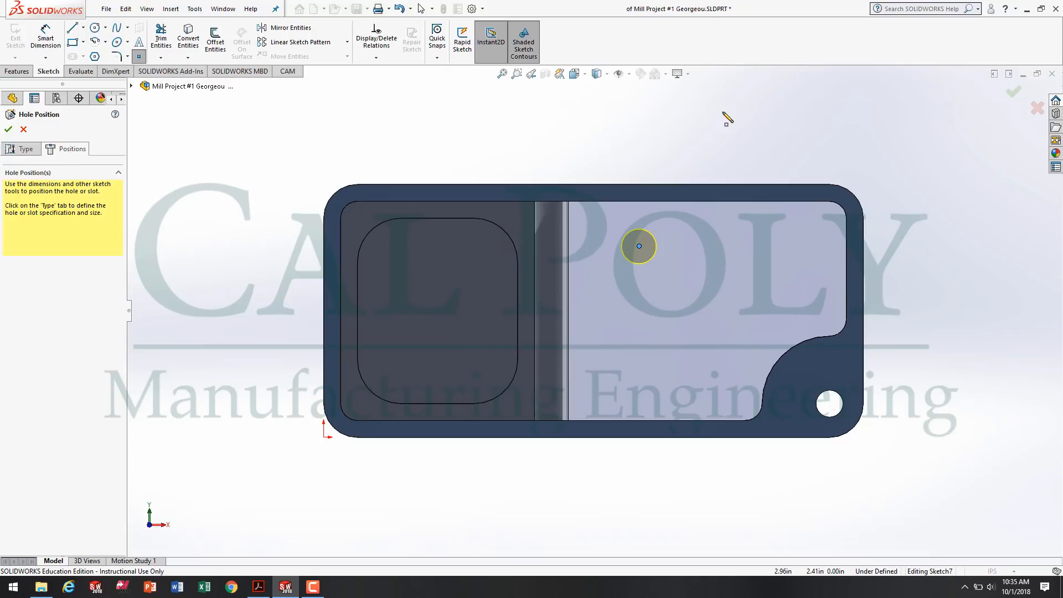
pyautogui.click(42, 32)
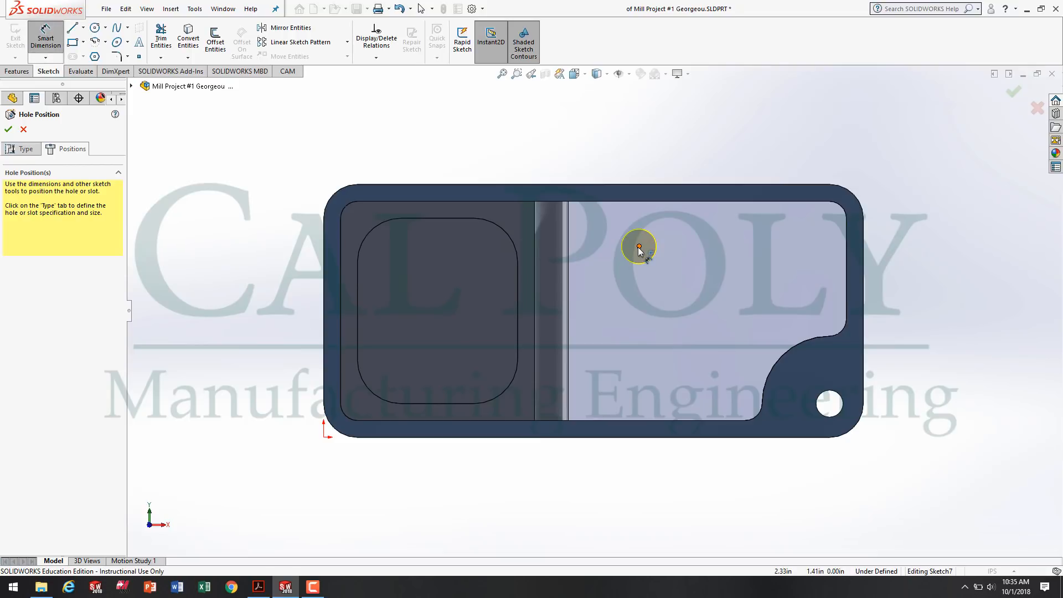
pyautogui.click(639, 247)
pyautogui.click(640, 186)
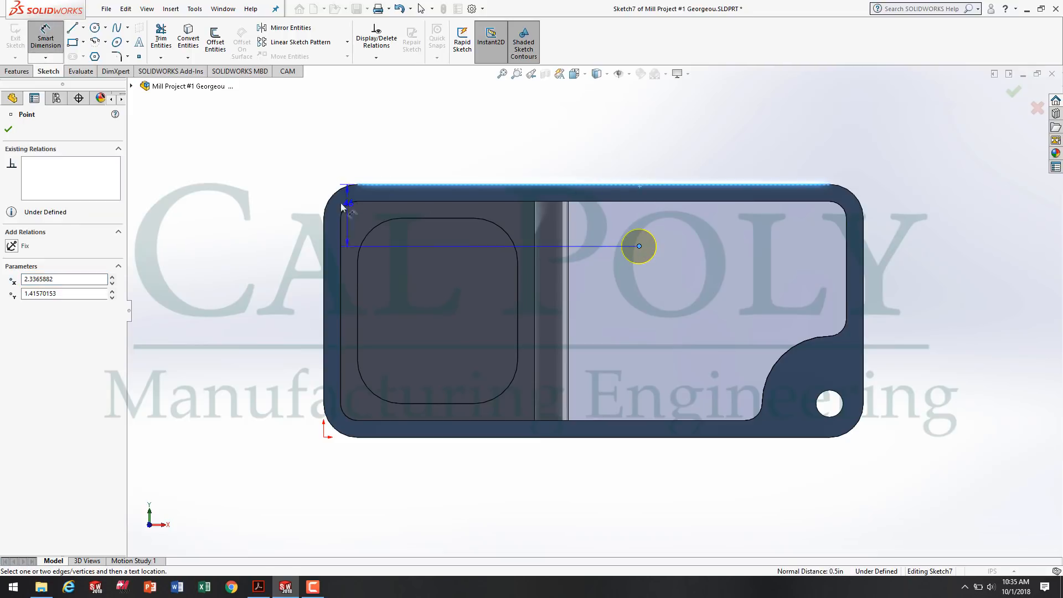
pyautogui.click(274, 217)
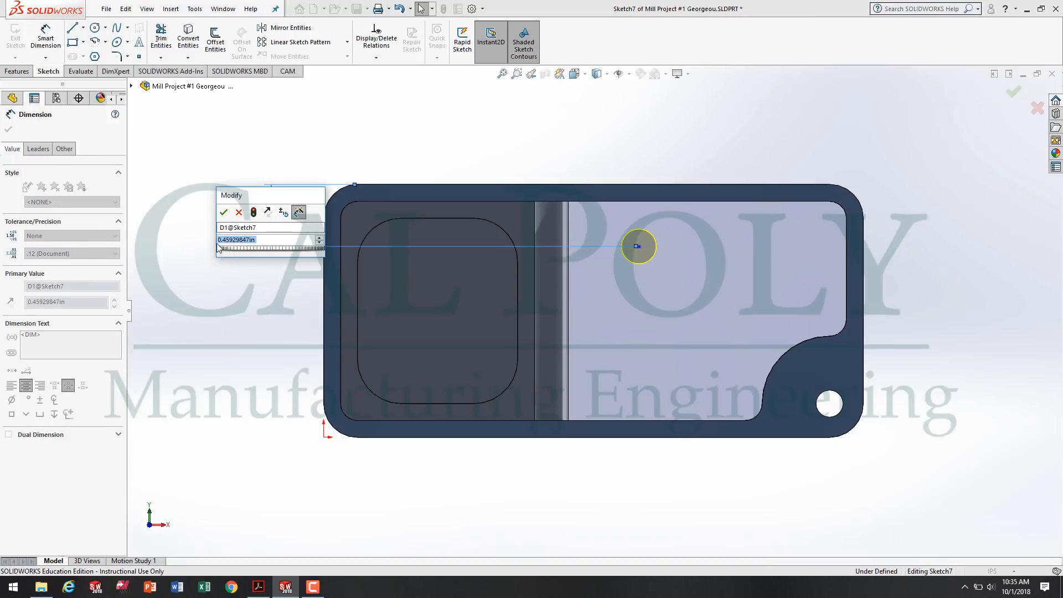
pyautogui.click(259, 587)
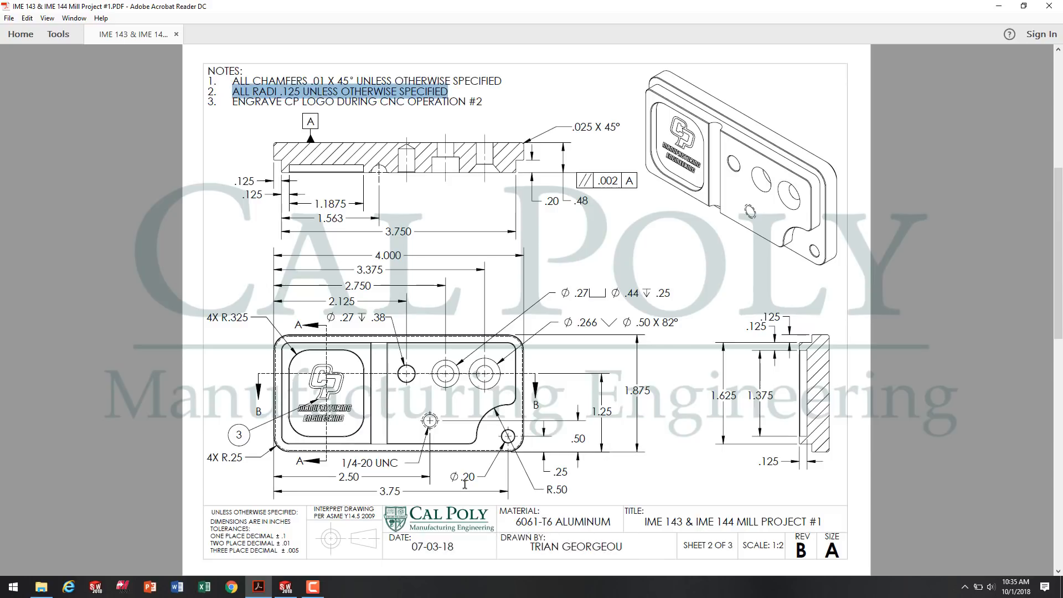
pyautogui.click(286, 595)
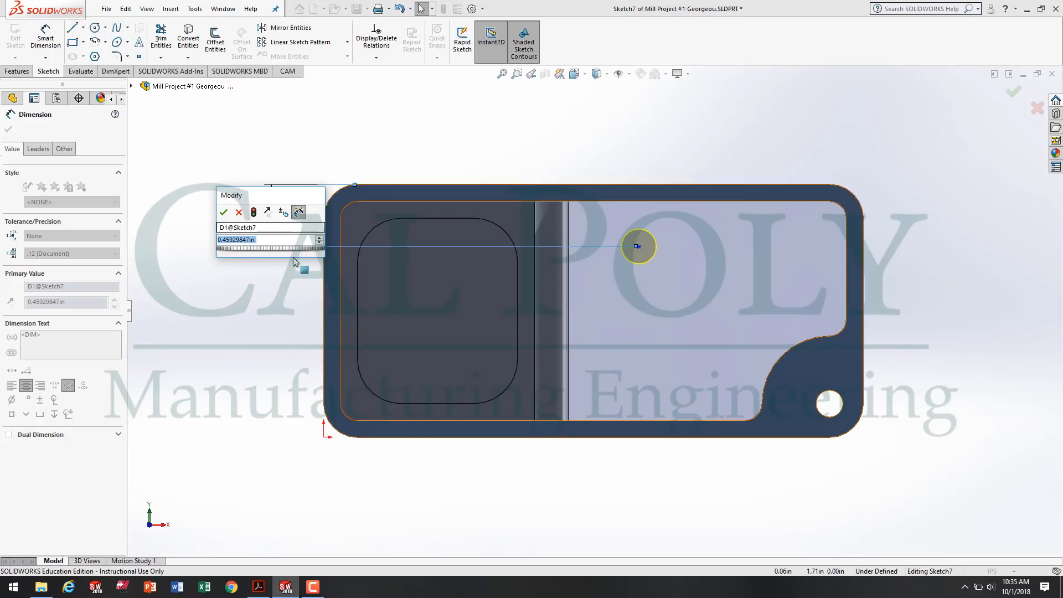
pyautogui.click(239, 212)
pyautogui.press('Escape')
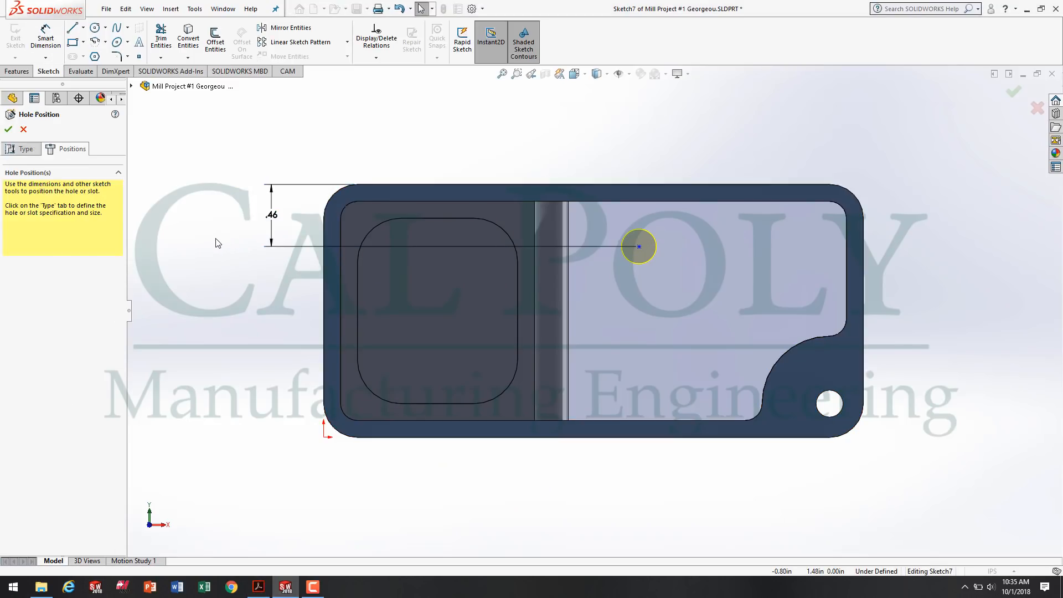
pyautogui.click(272, 217)
pyautogui.press('Delete')
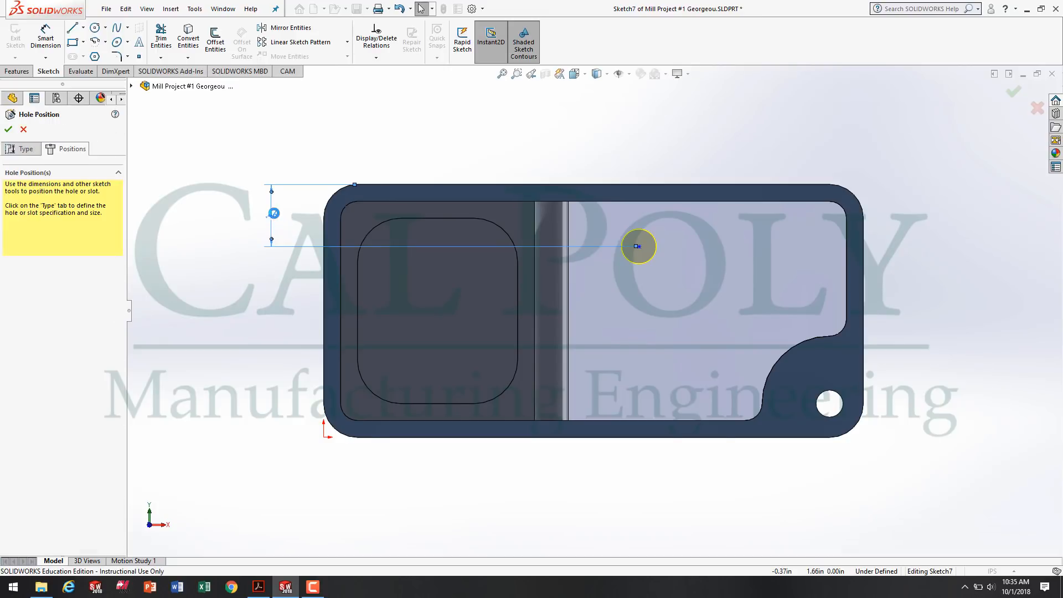
# Dimension the hole centre 1.25 in from the part's bottom edge.
pyautogui.click(46, 35)
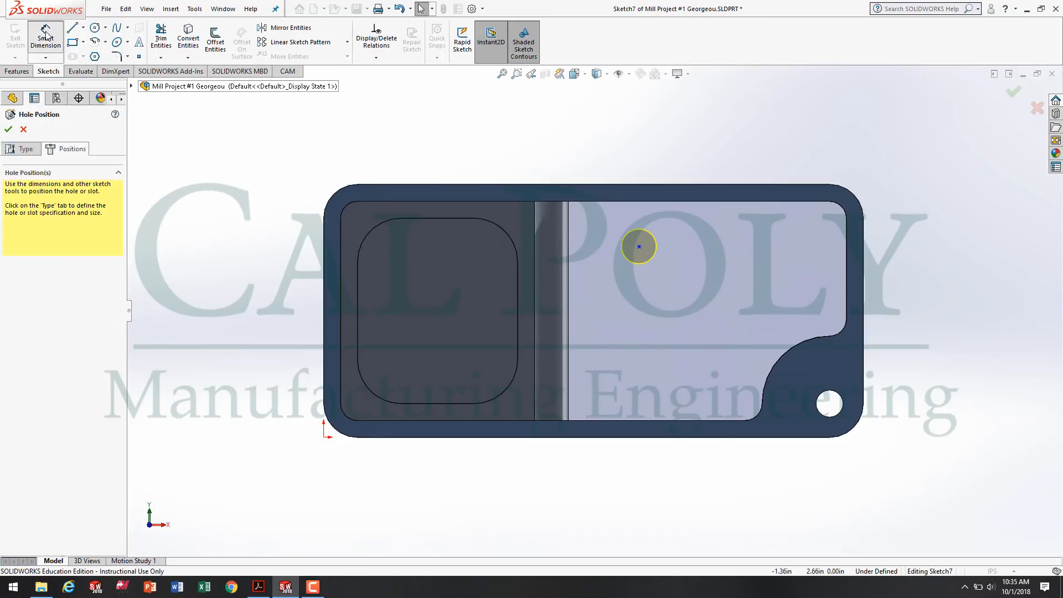
pyautogui.click(682, 437)
pyautogui.click(638, 246)
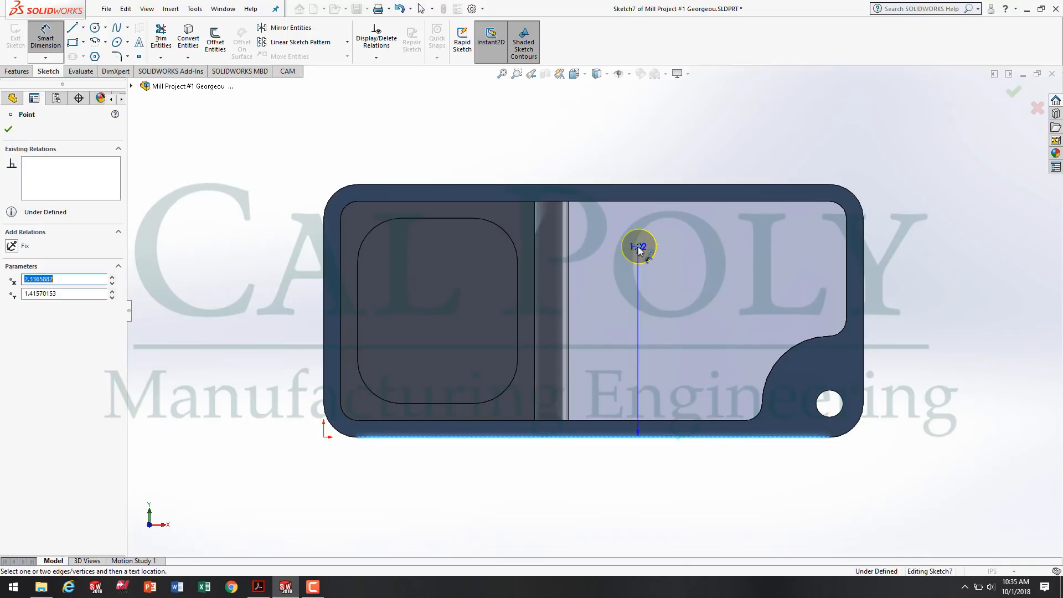
pyautogui.click(255, 318)
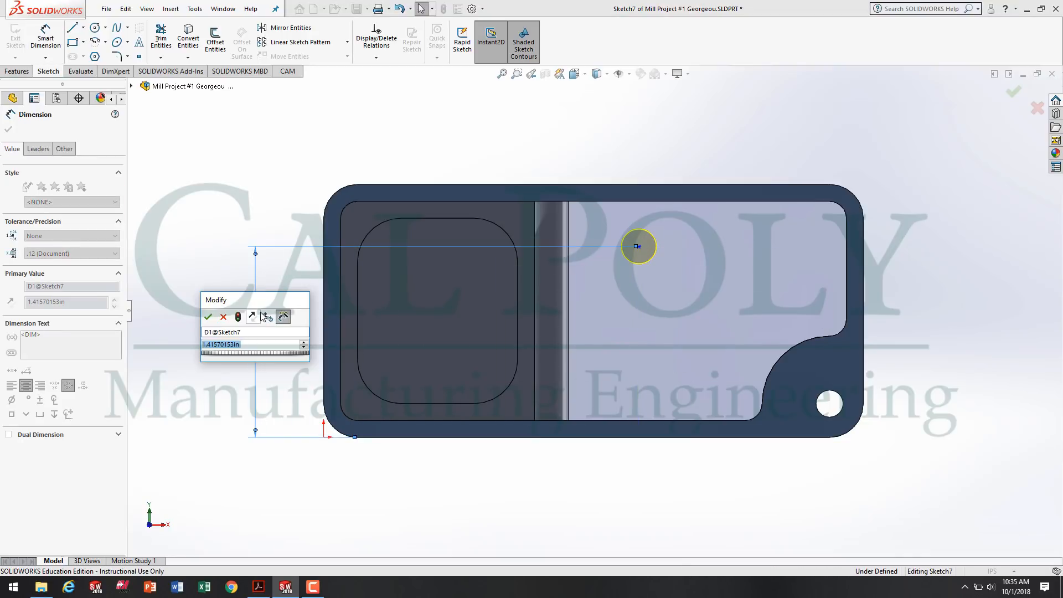
pyautogui.write('1.25')
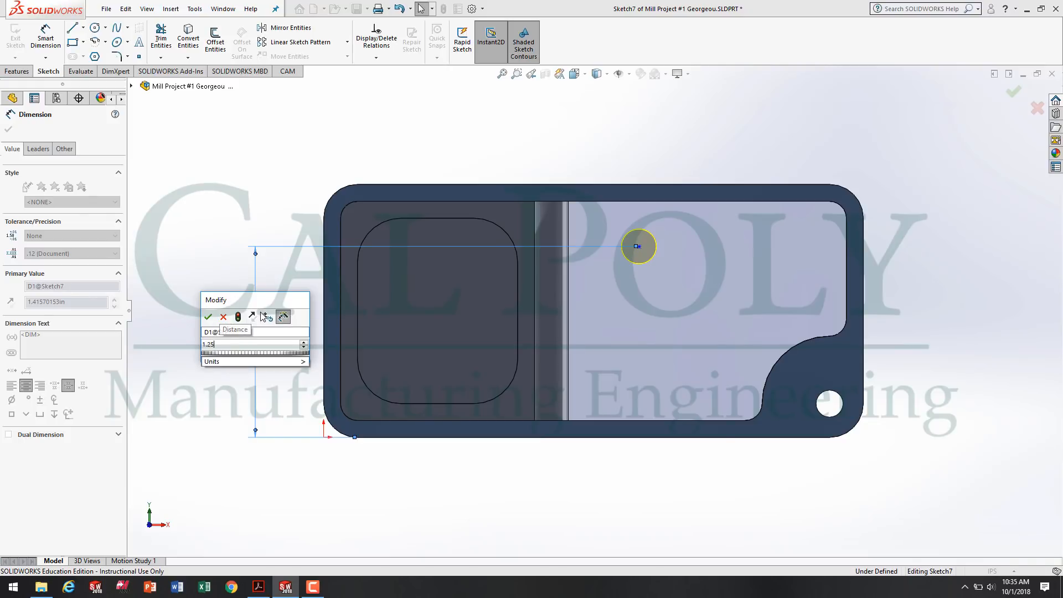
pyautogui.press('Return')
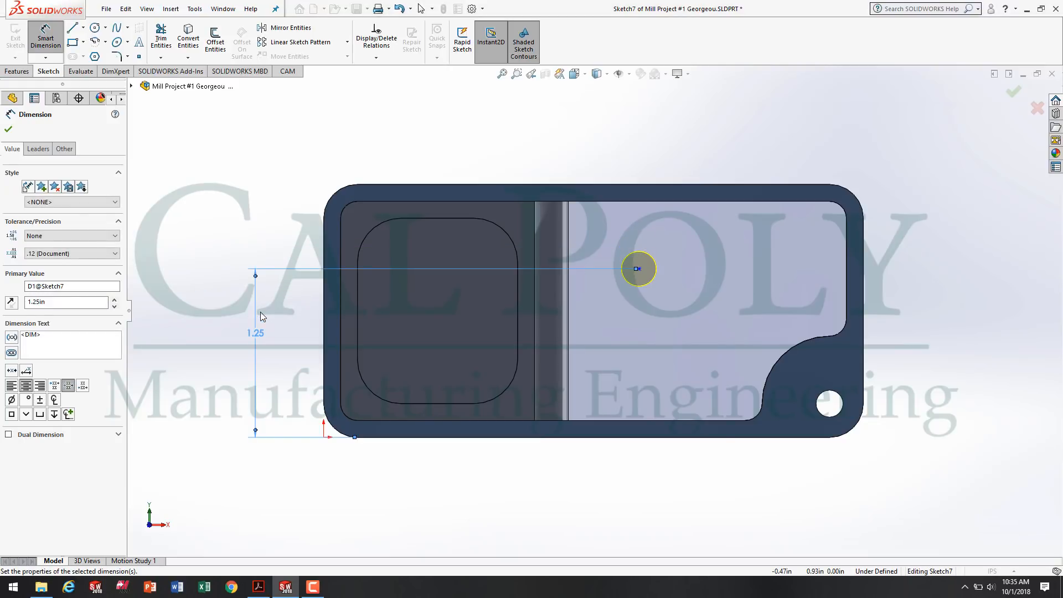
# Check the hole's horizontal location on the drawing, dimension its centre 2.125 in from the part's left edge and complete the blind hole.
pyautogui.click(260, 586)
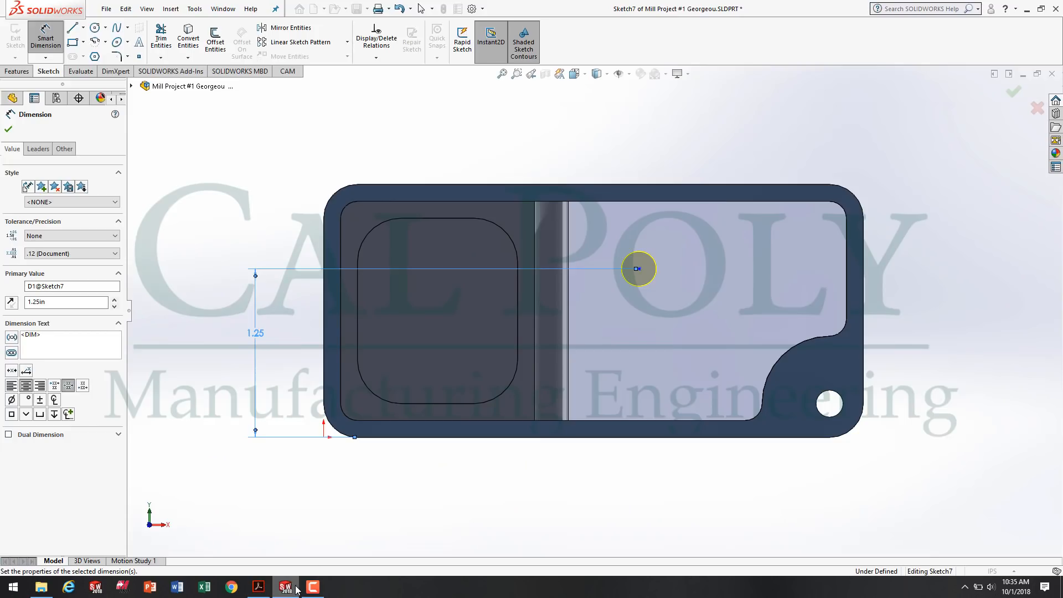
pyautogui.click(285, 587)
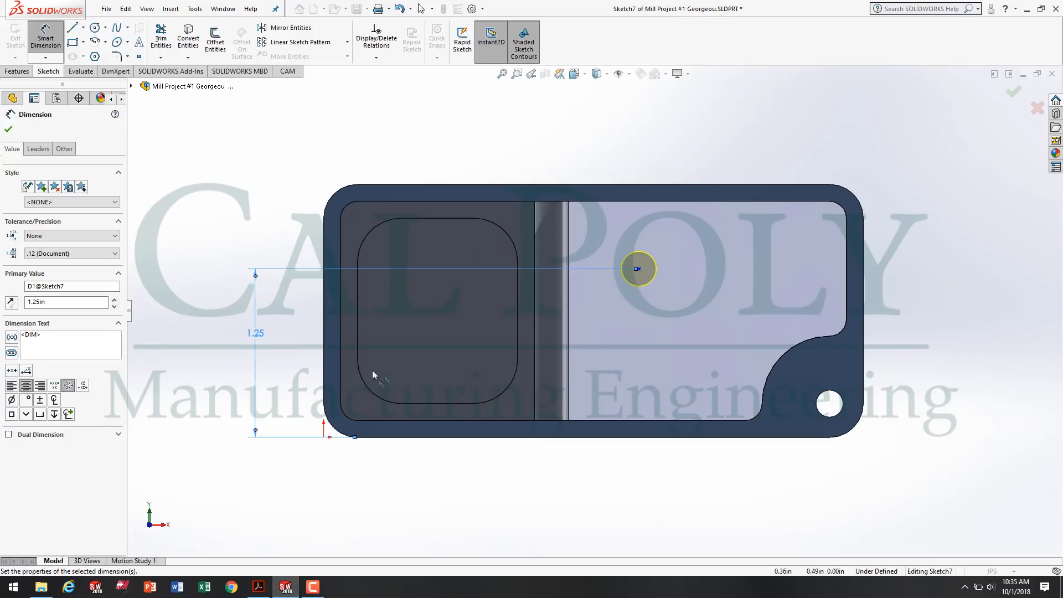
pyautogui.click(325, 345)
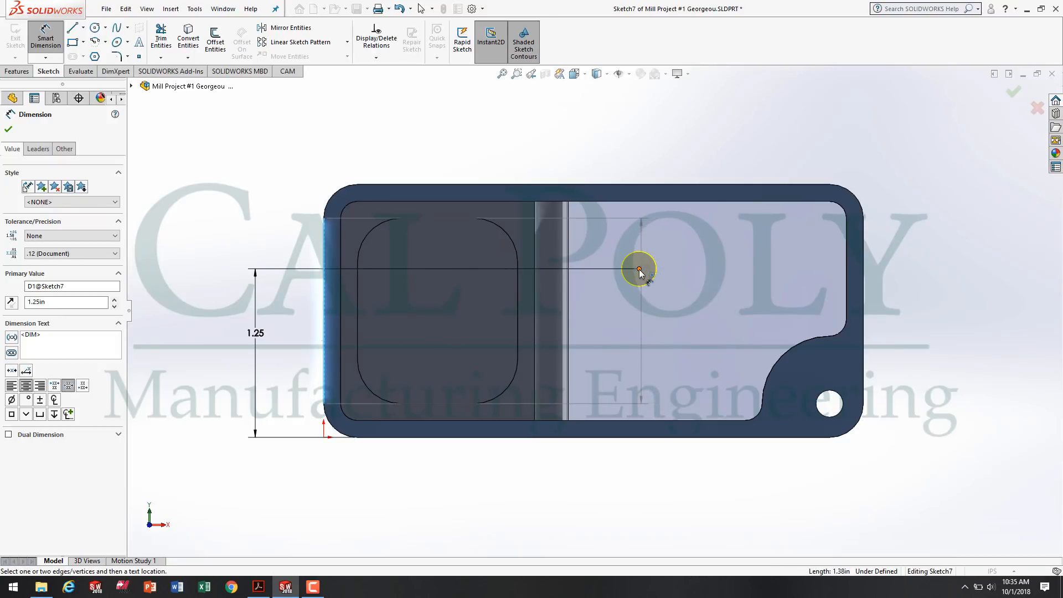
pyautogui.click(639, 269)
pyautogui.click(496, 145)
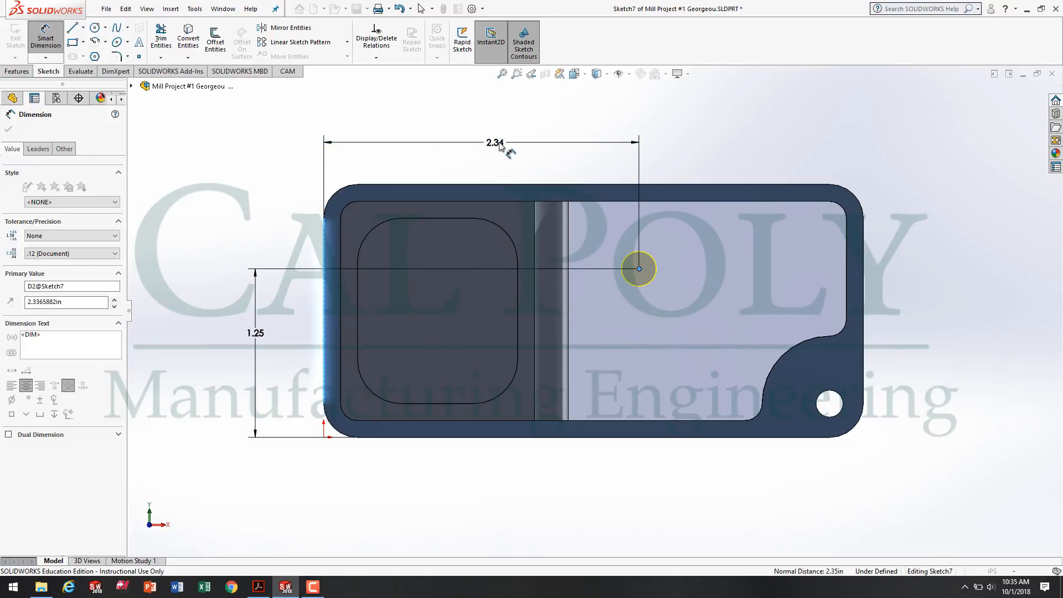
pyautogui.write('2.125')
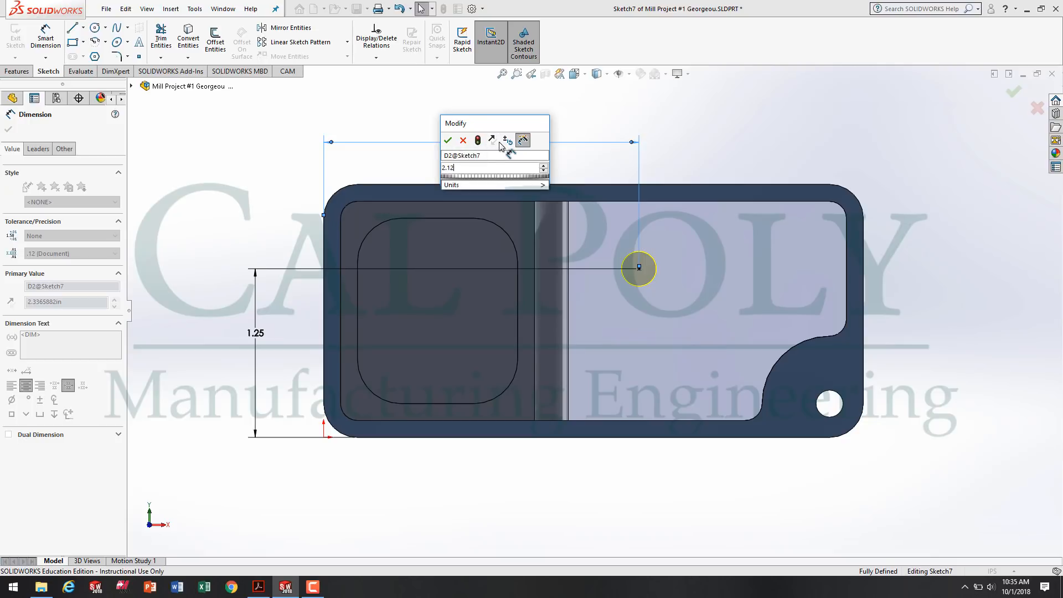
pyautogui.press('Return')
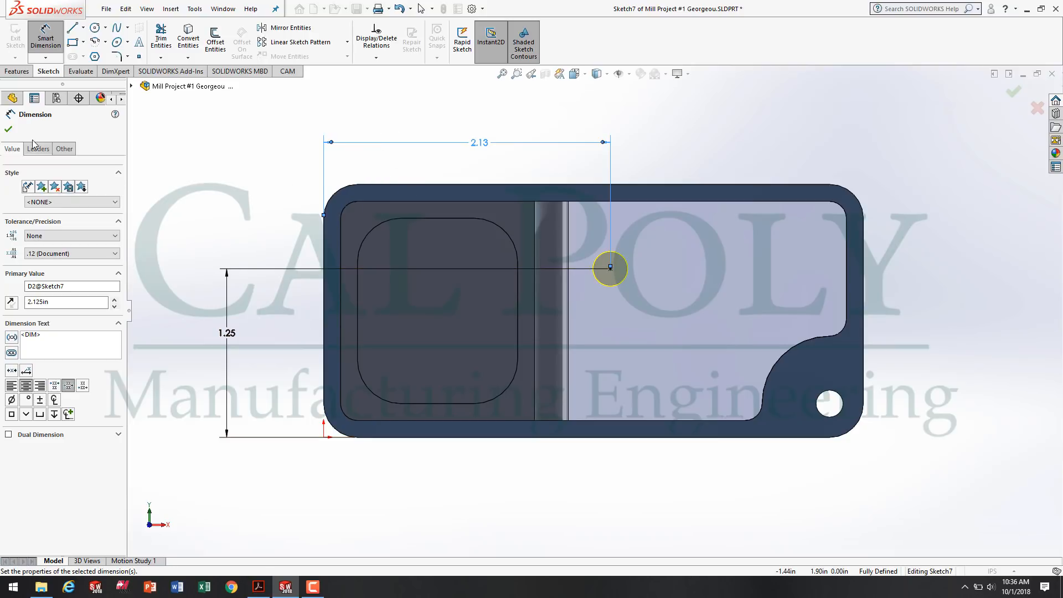
pyautogui.click(8, 130)
pyautogui.click(9, 131)
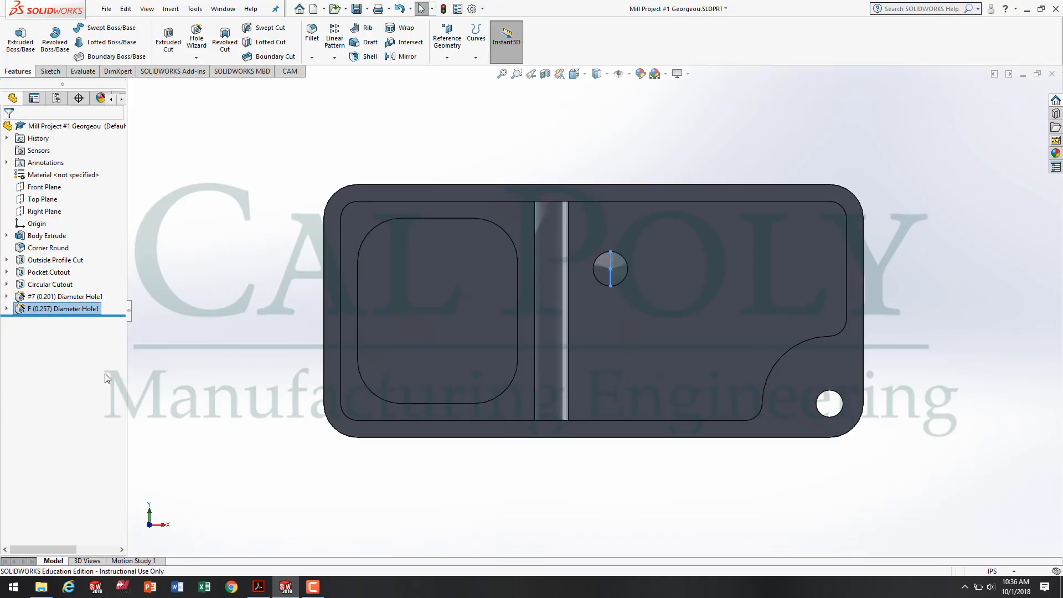
# Examine the blind hole's depth and conical drill point inside the part in Wireframe display.
pyautogui.click(714, 468)
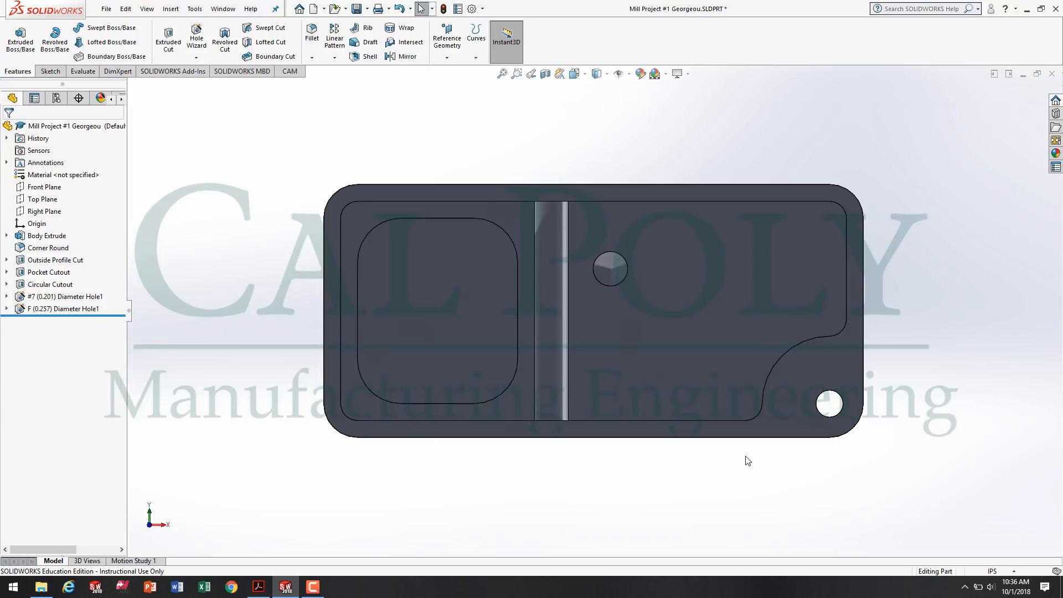
pyautogui.moveTo(747, 458); pyautogui.dragTo(637, 395, button='middle')
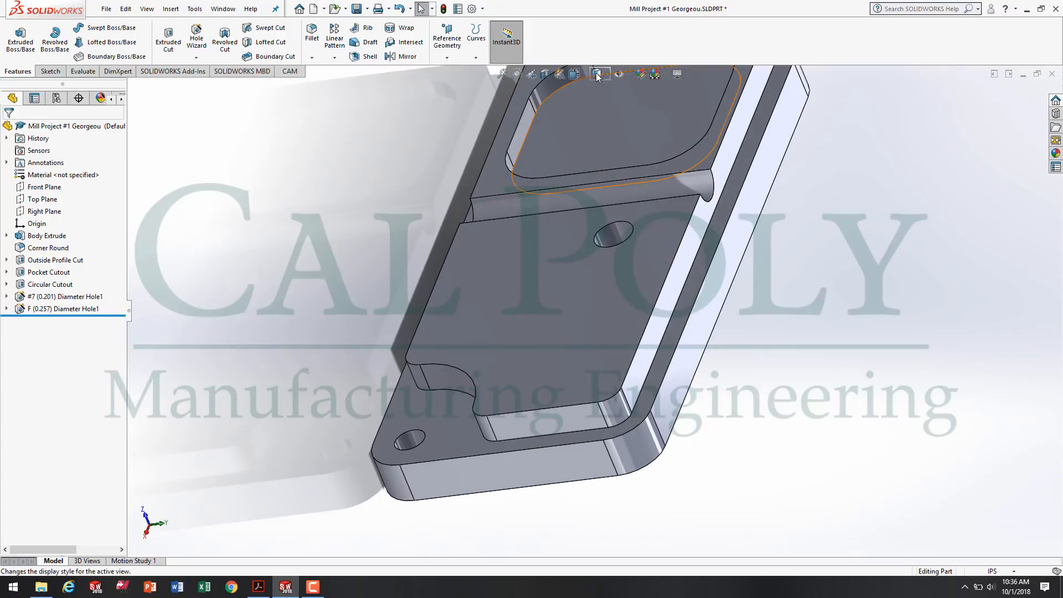
pyautogui.moveTo(606, 71)
pyautogui.click(597, 153)
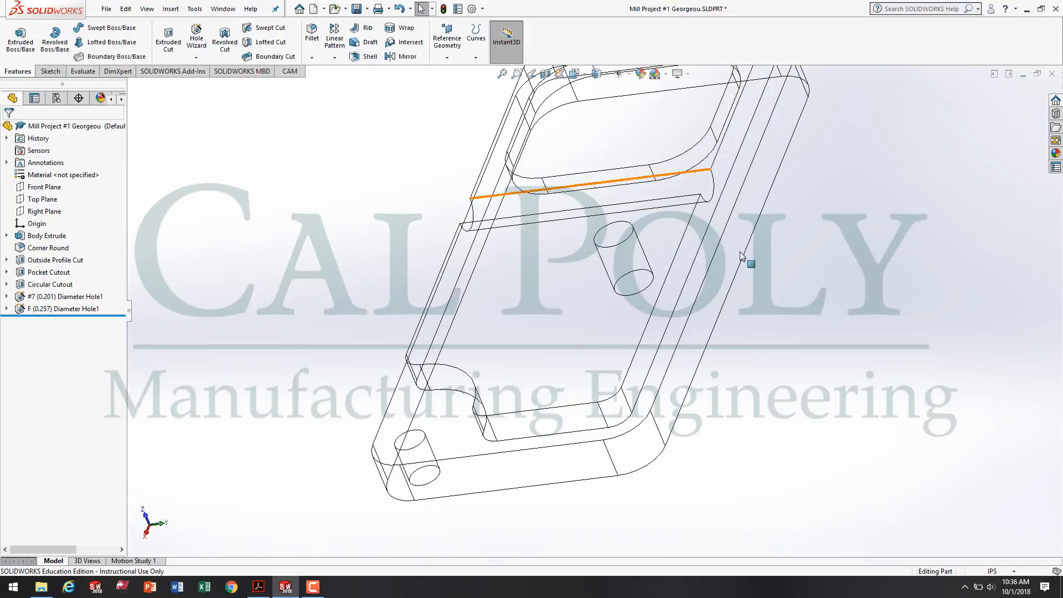
pyautogui.moveTo(742, 263)
pyautogui.mouseDown(button='middle')
pyautogui.moveTo(671, 236)
pyautogui.moveTo(694, 327)
pyautogui.moveTo(668, 279)
pyautogui.moveTo(676, 304)
pyautogui.moveTo(775, 254)
pyautogui.moveTo(755, 262)
pyautogui.mouseUp(button='middle')
pyautogui.scroll(-5, 743, 220)
pyautogui.scroll(3, 714, 293)
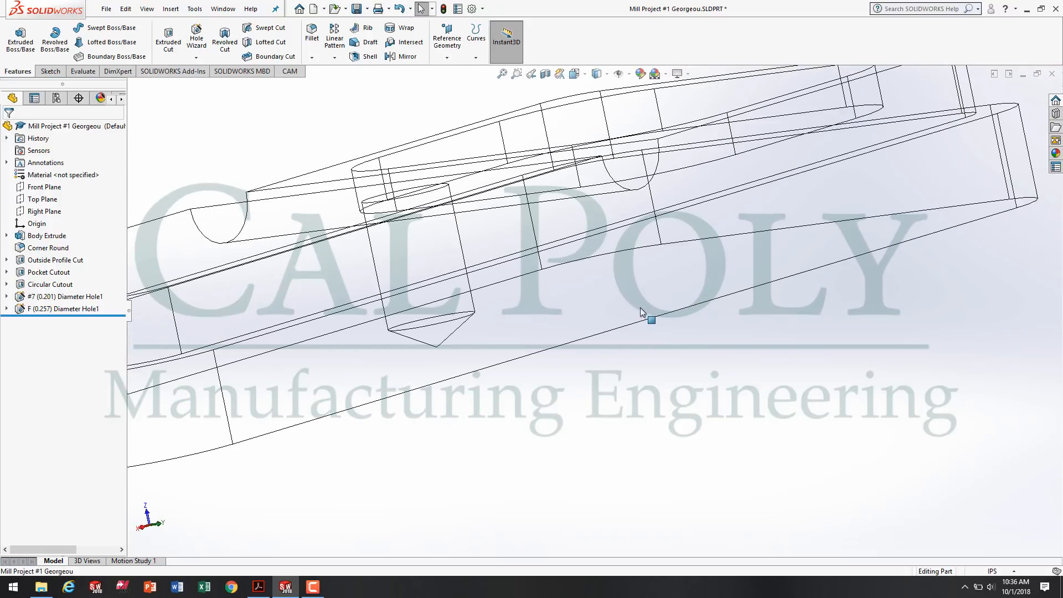
pyautogui.scroll(3, 609, 313)
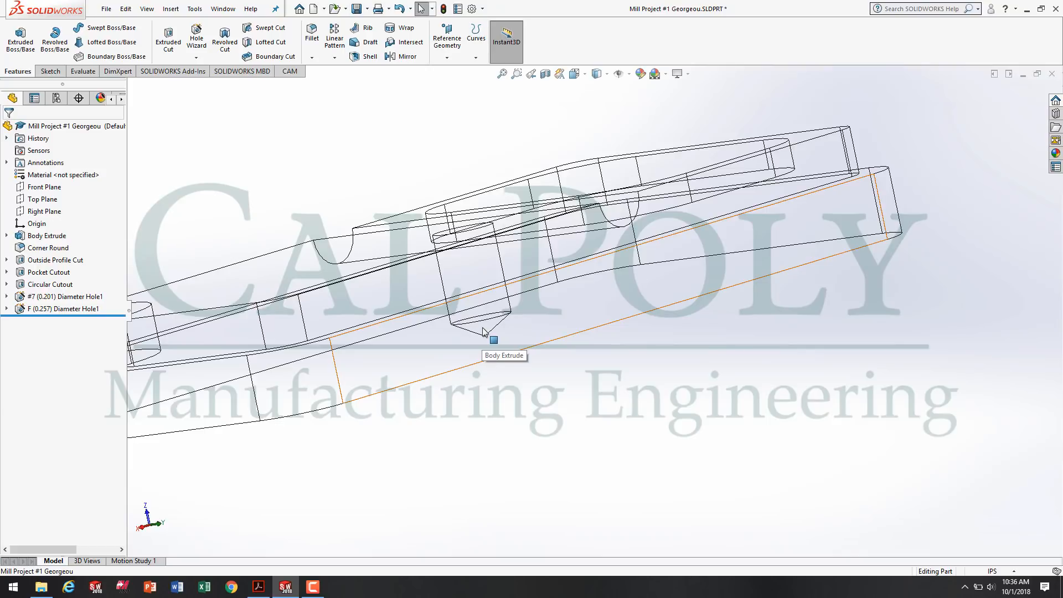
pyautogui.scroll(3, 476, 400)
# Return the part to Shaded With Edges display and view its machined side at an angle.
pyautogui.moveTo(476, 399); pyautogui.dragTo(635, 449, button='middle')
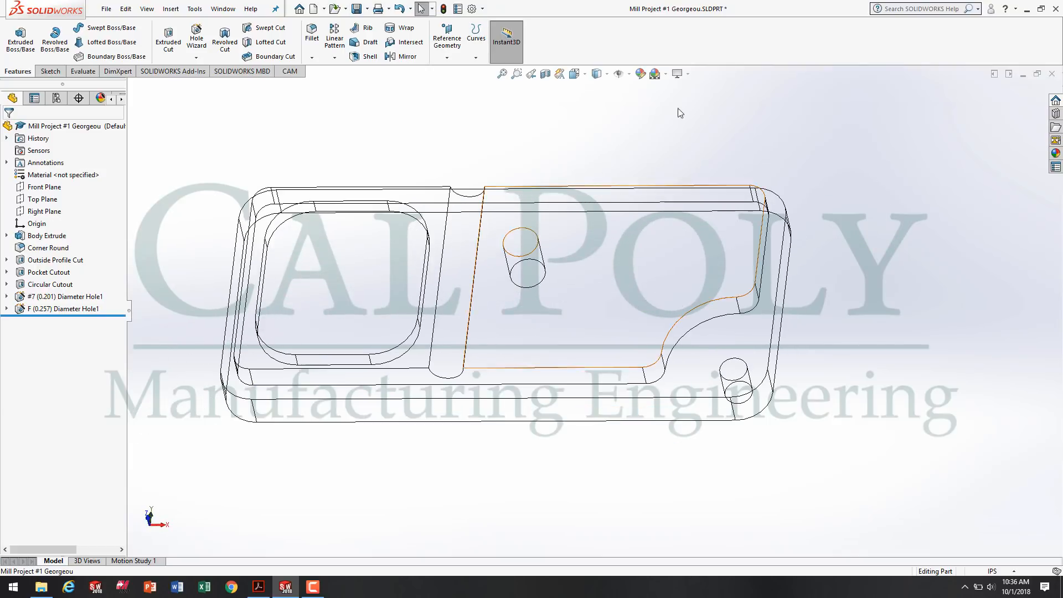
pyautogui.click(615, 73)
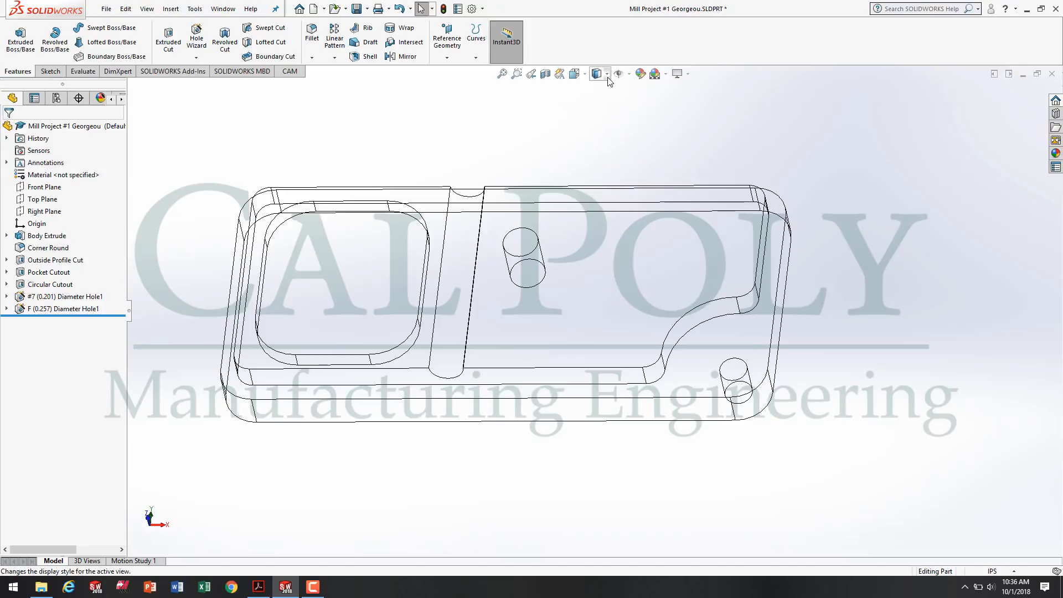
pyautogui.click(607, 76)
pyautogui.click(598, 90)
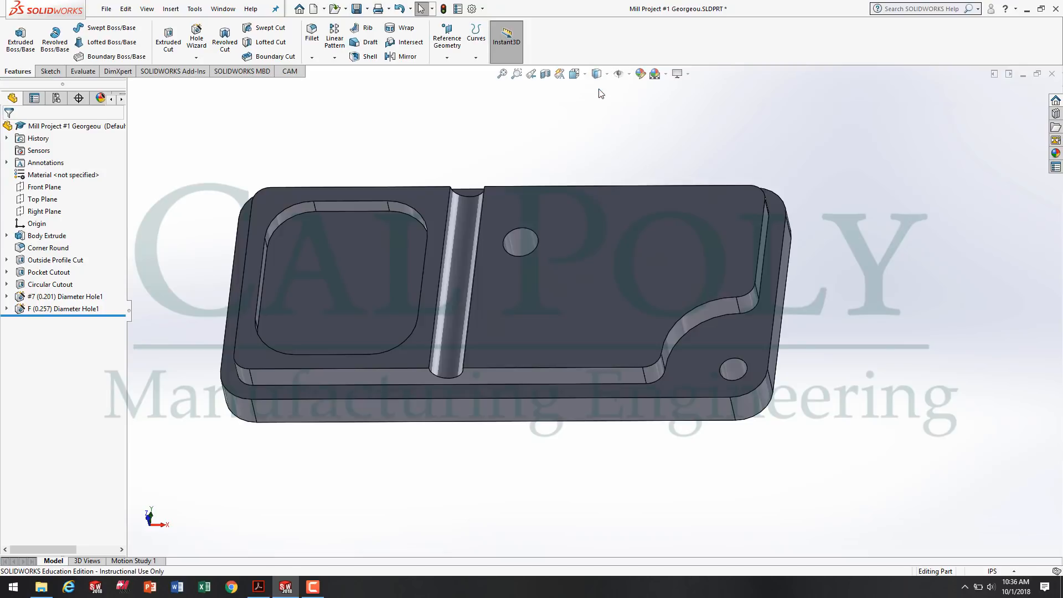
pyautogui.moveTo(870, 299)
pyautogui.mouseDown(button='middle')
pyautogui.moveTo(806, 347)
pyautogui.moveTo(768, 401)
pyautogui.moveTo(672, 443)
pyautogui.mouseUp(button='middle')
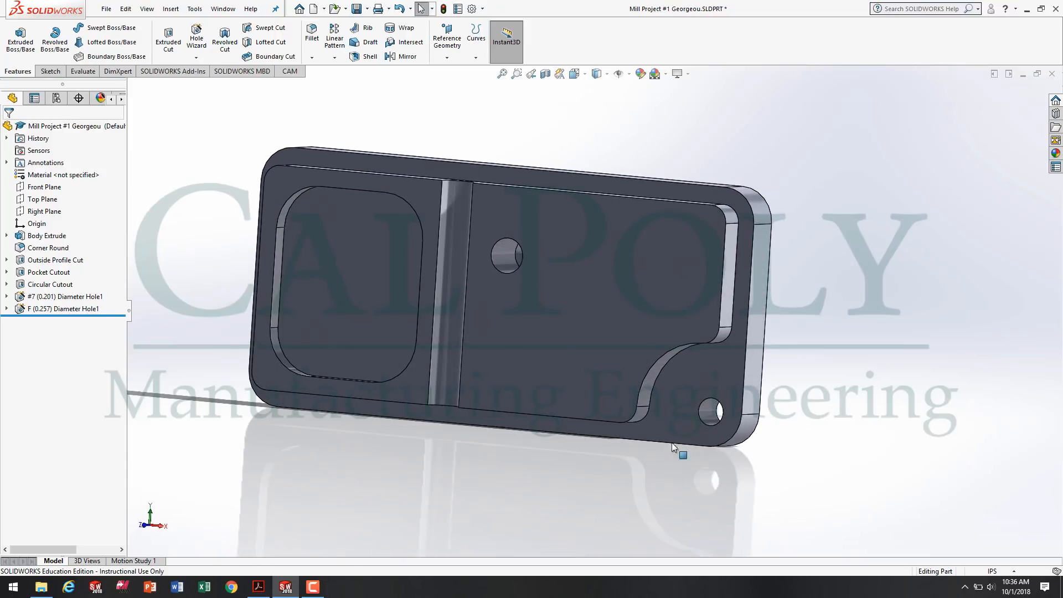
# Examine the counterbored hole's through diameter, counterbore diameter and depth on the drawing in Acrobat Reader, and return to SOLIDWORKS.
pyautogui.click(258, 587)
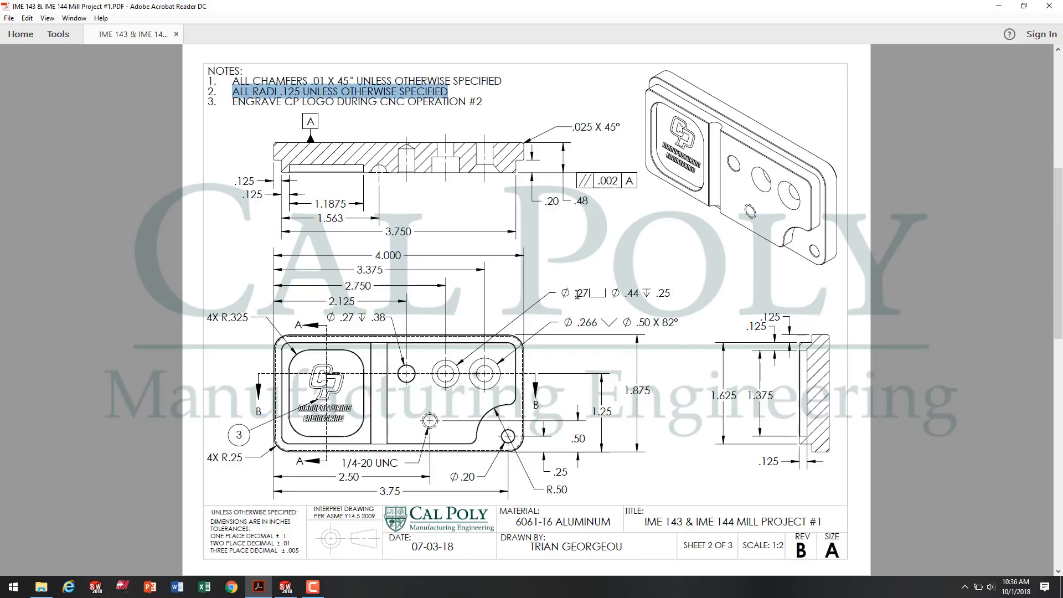
pyautogui.moveTo(576, 294); pyautogui.dragTo(633, 292)
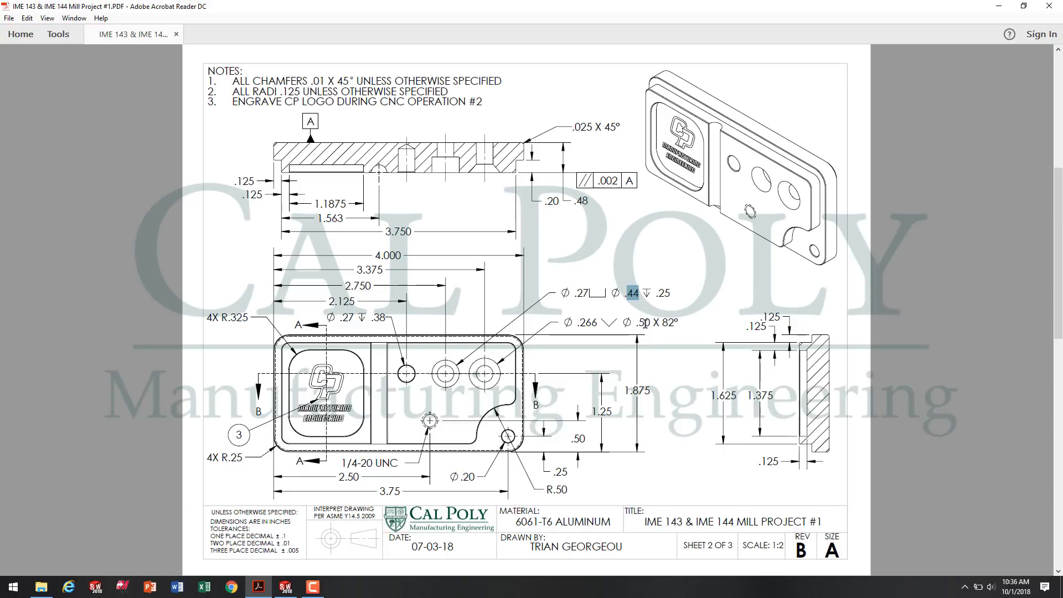
pyautogui.moveTo(656, 293); pyautogui.dragTo(673, 292)
pyautogui.moveTo(574, 294); pyautogui.dragTo(590, 297)
pyautogui.click(580, 304)
pyautogui.click(285, 586)
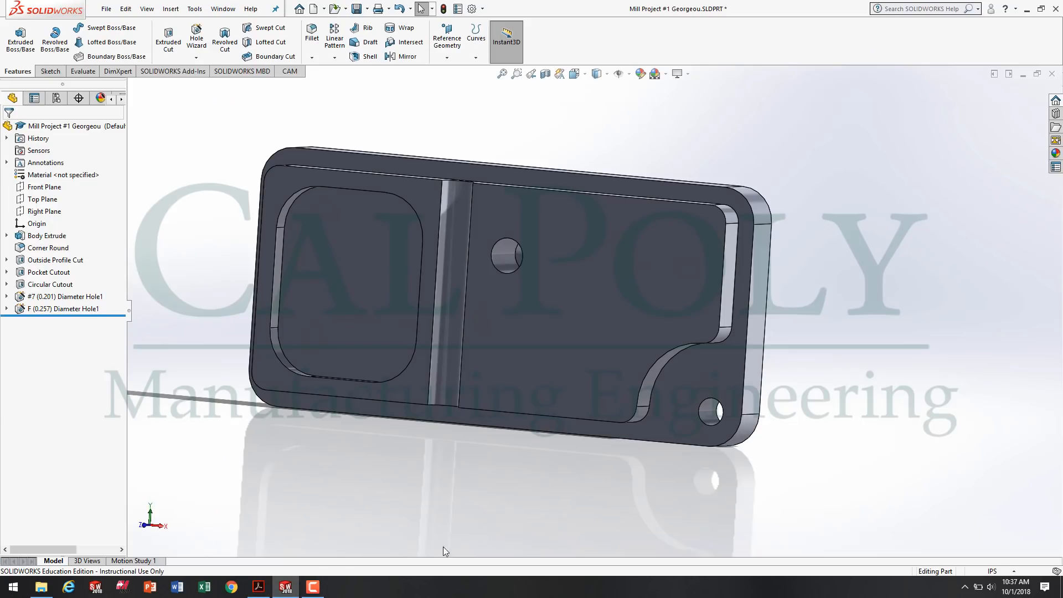
# Start a new Hole Wizard counterbore hole for a Socket Head Cap Screw of size 1/4.
pyautogui.click(196, 56)
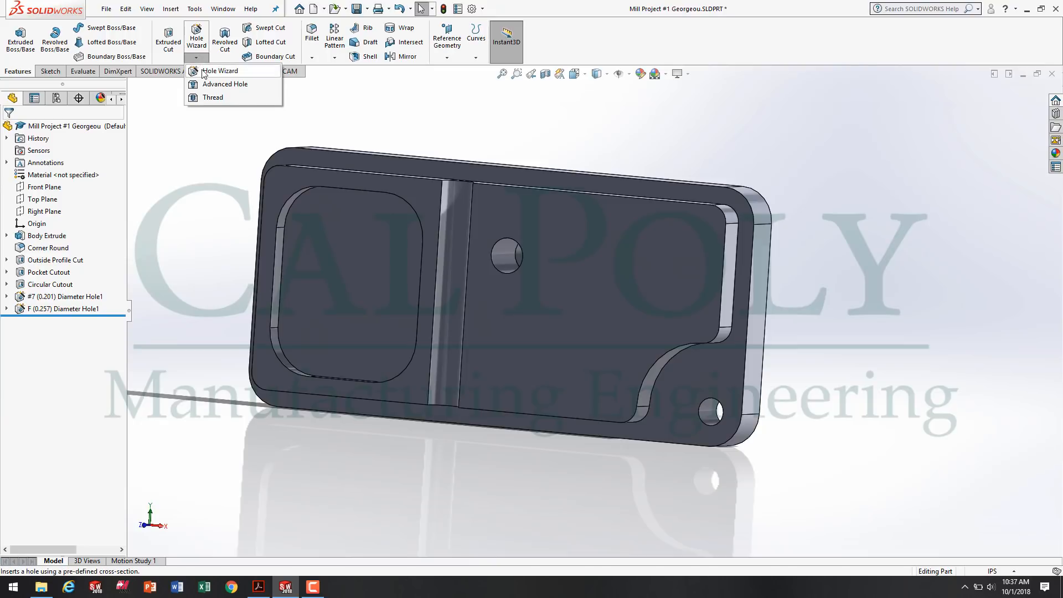
pyautogui.click(204, 71)
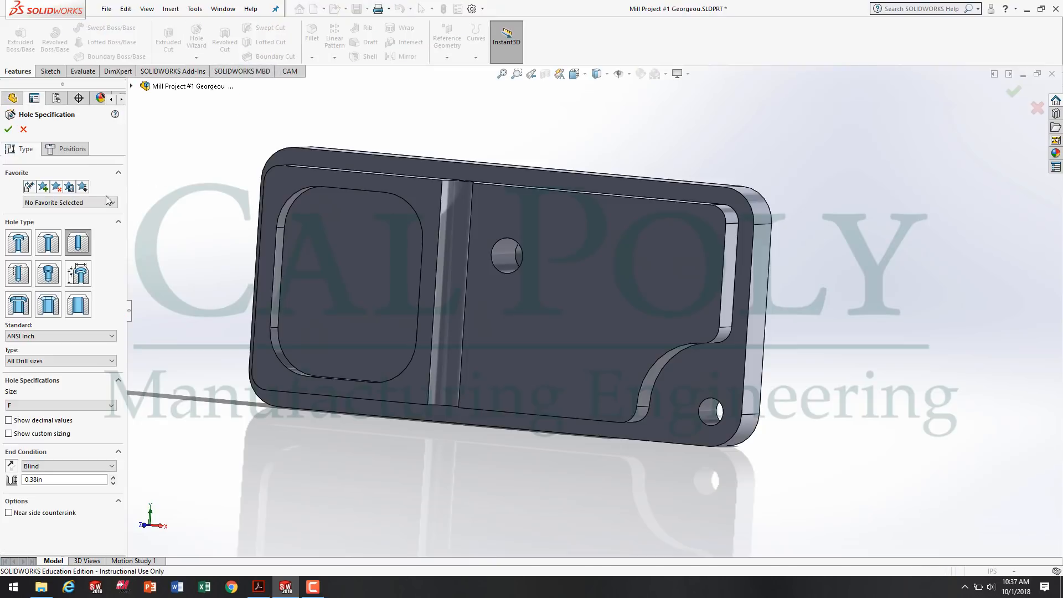
pyautogui.click(19, 242)
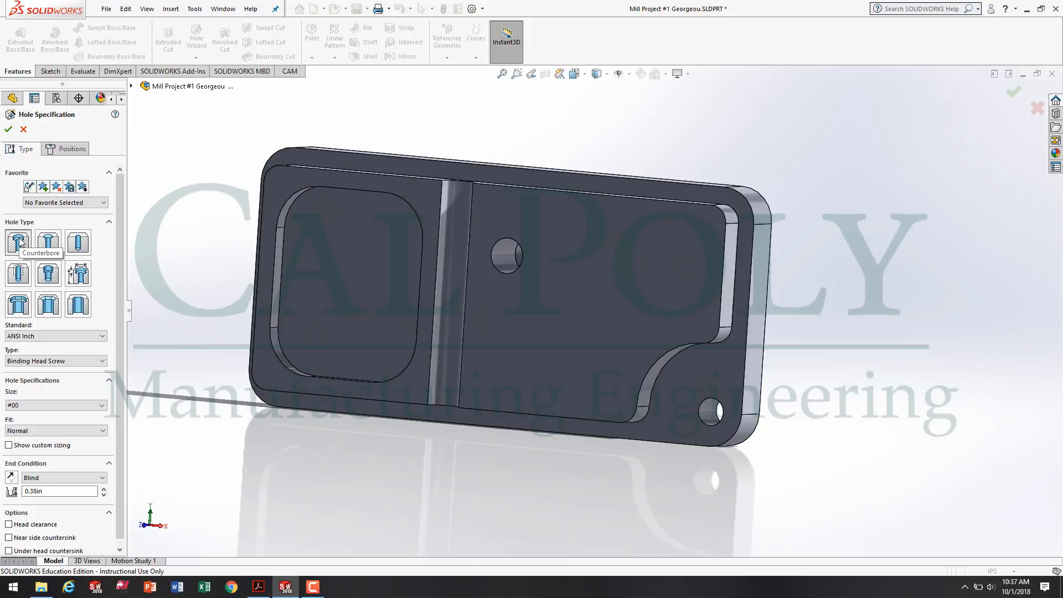
pyautogui.click(56, 361)
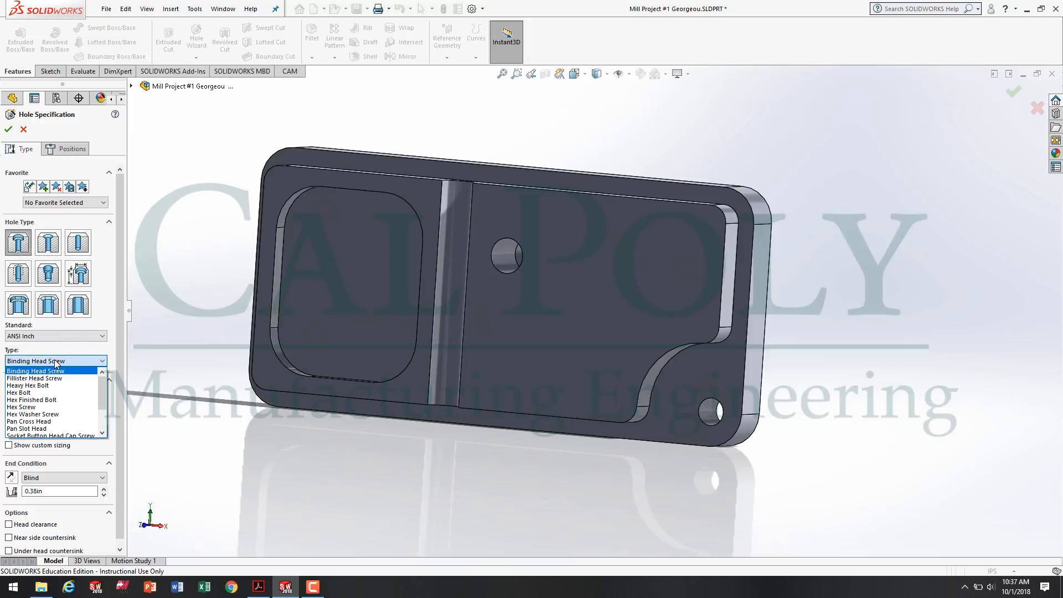
pyautogui.scroll(-2, 61, 393)
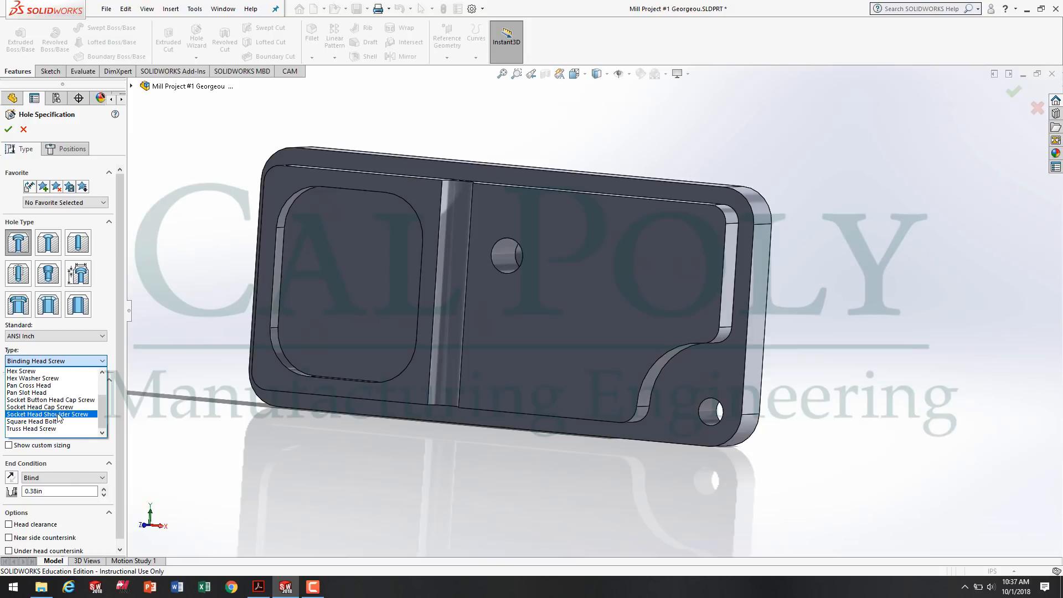
pyautogui.click(65, 407)
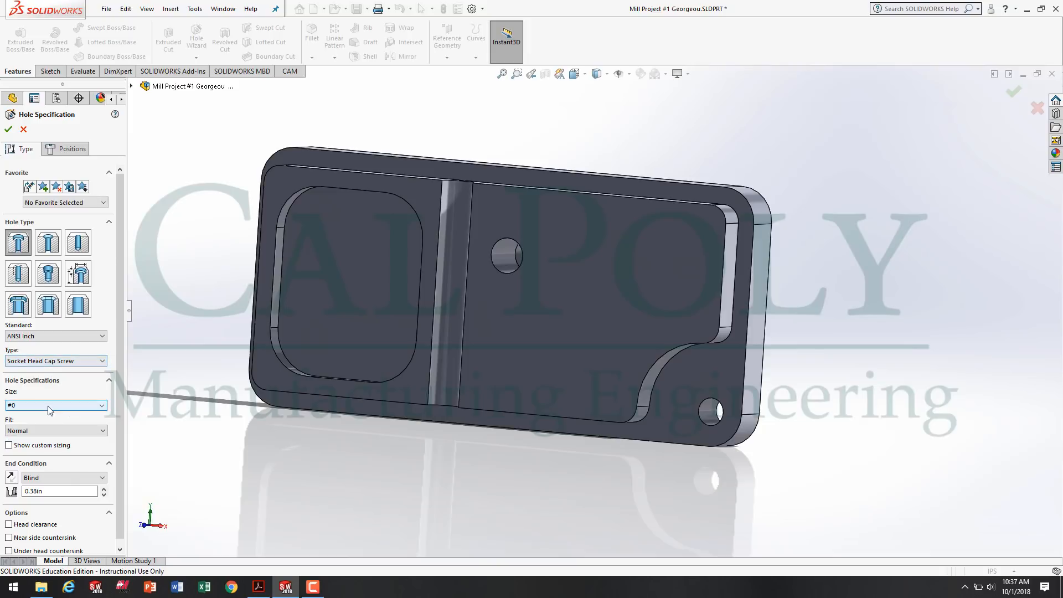
pyautogui.click(55, 405)
pyautogui.scroll(-2, 38, 446)
pyautogui.click(35, 444)
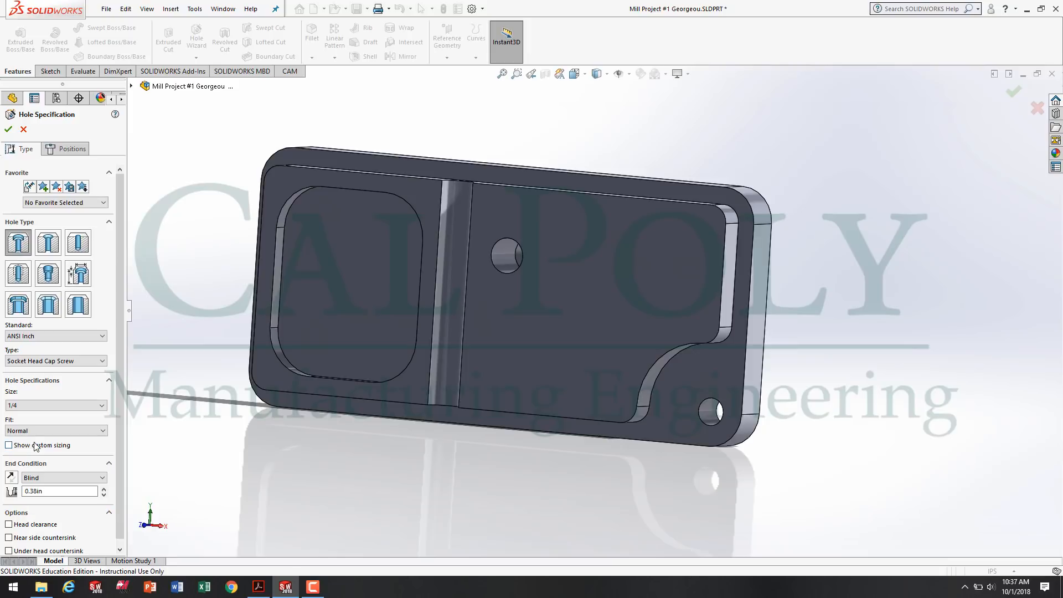
# Enable custom sizing for the counterbore hole and set its through hole diameter to .257 in.
pyautogui.click(42, 447)
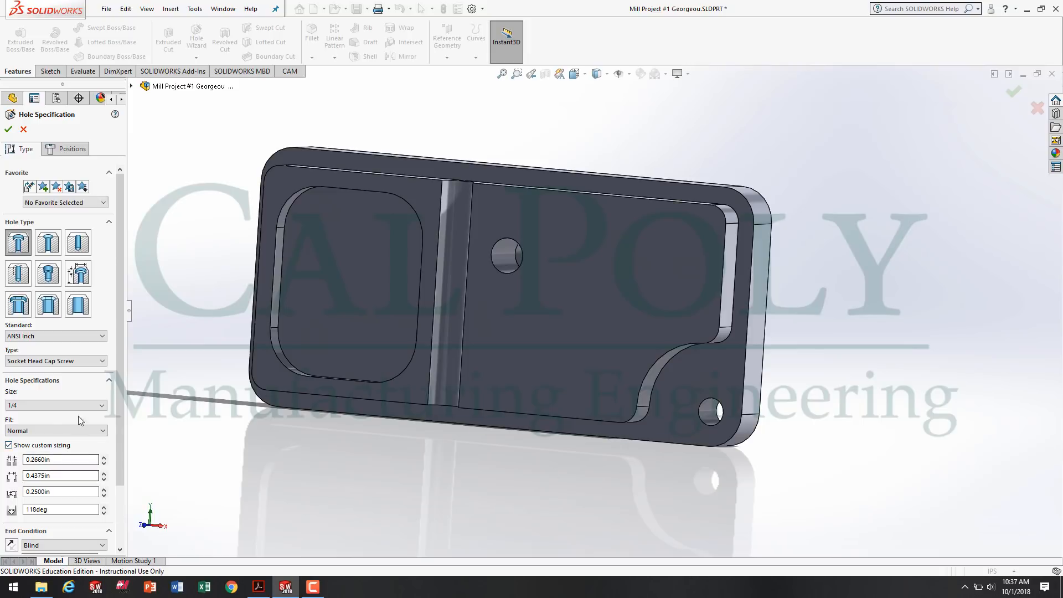
pyautogui.scroll(-3, 119, 355)
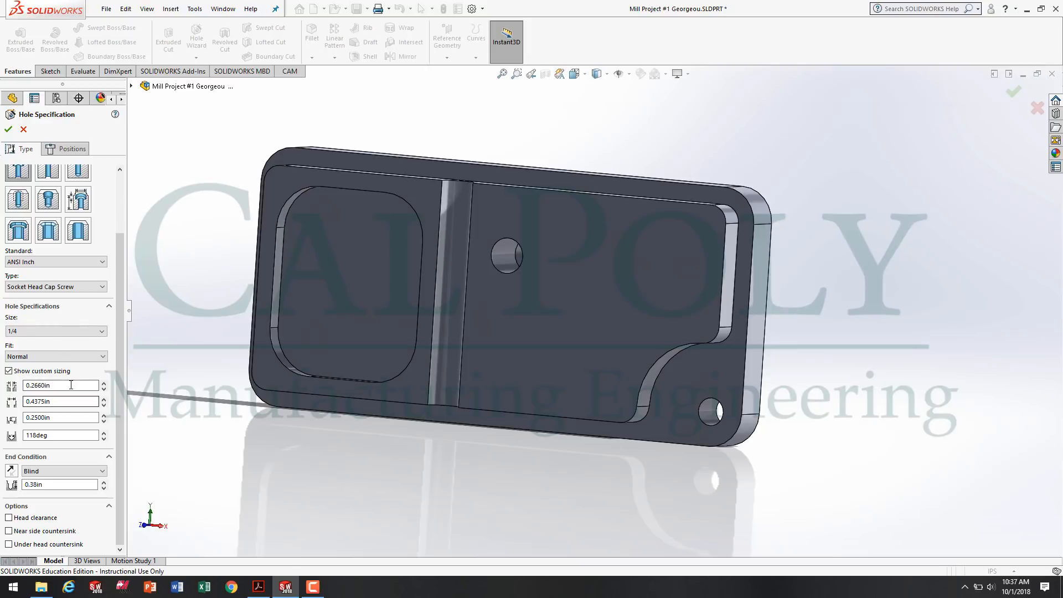
pyautogui.moveTo(51, 384); pyautogui.dragTo(3, 385)
pyautogui.write('.257')
pyautogui.click(69, 399)
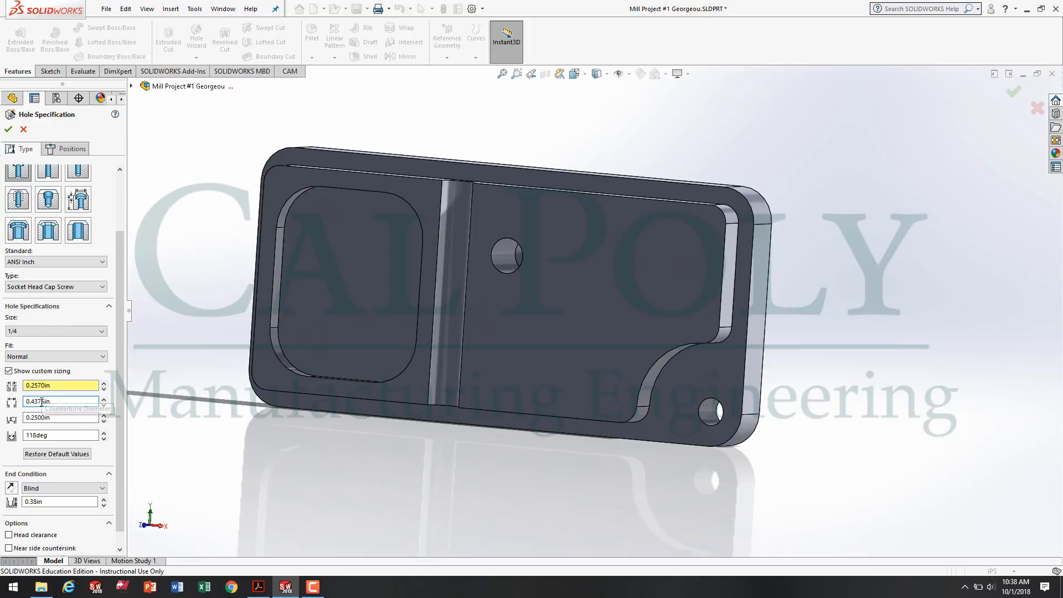
# Compare the counterbore diameter and depth settings with the drawing callout in Acrobat Reader, and review the drill point angle in SOLIDWORKS.
pyautogui.doubleClick(62, 400)
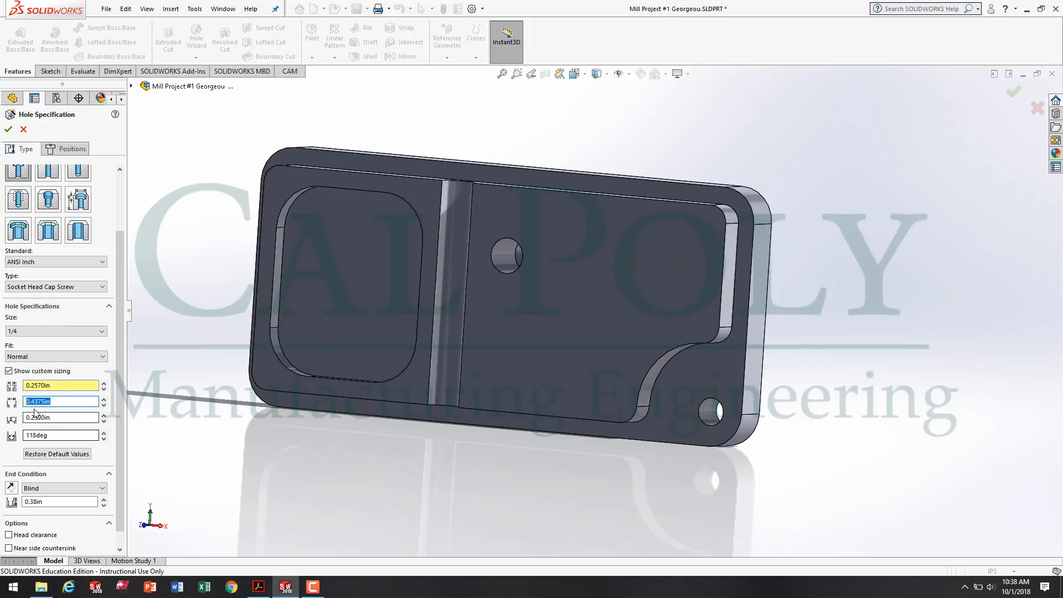
pyautogui.click(253, 586)
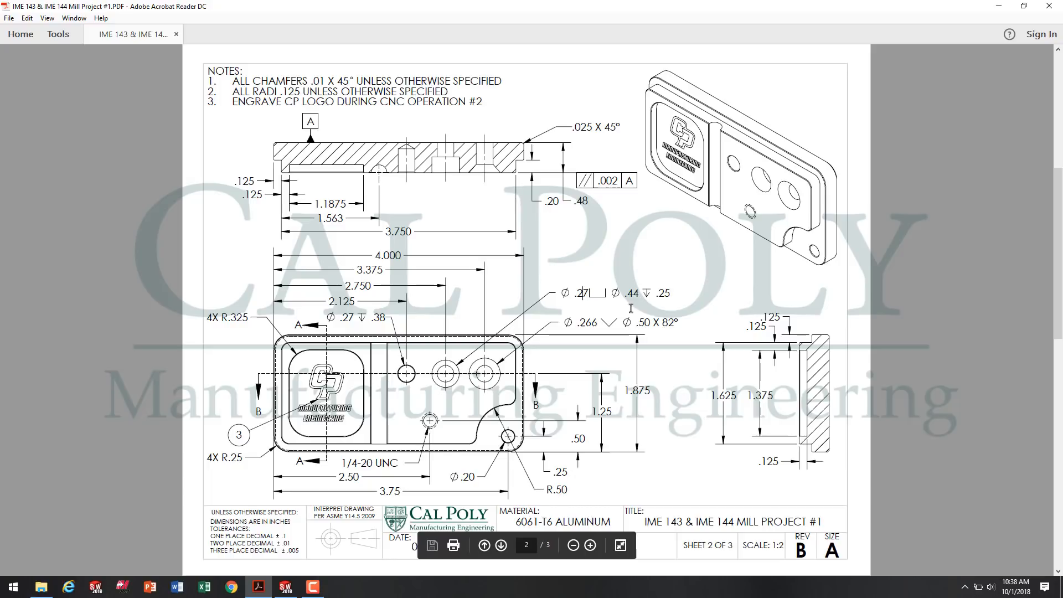
pyautogui.click(285, 587)
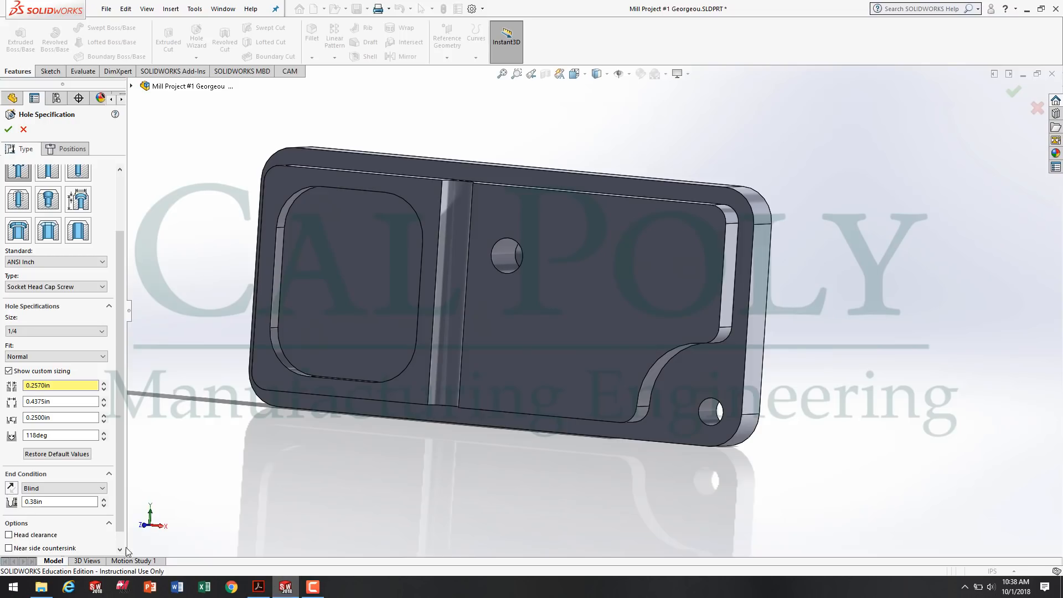
pyautogui.doubleClick(63, 418)
pyautogui.click(61, 437)
pyautogui.doubleClick(44, 436)
# Set the counterbore hole's end condition to Through All.
pyautogui.scroll(-1, 125, 349)
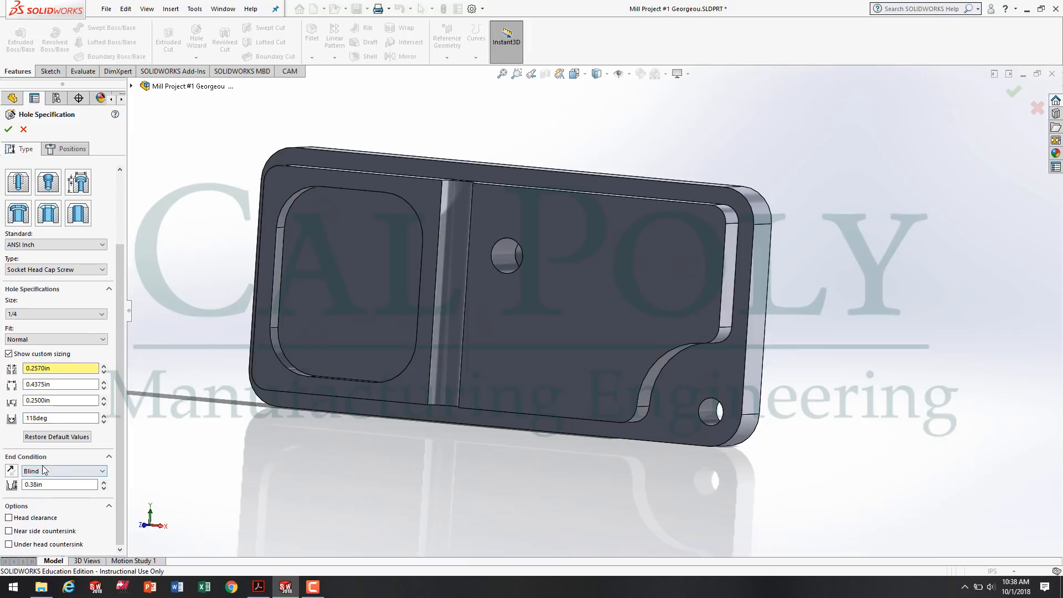
pyautogui.click(60, 471)
pyautogui.click(47, 489)
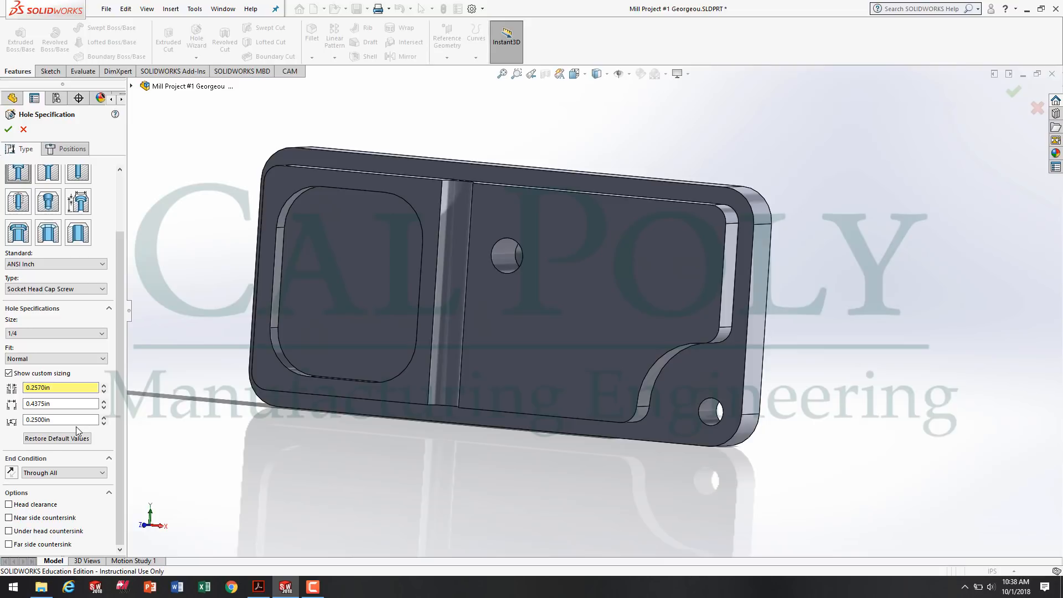
# Place the counterbore hole's position point on the raised front face, between the existing blind hole and the curved corner cutout.
pyautogui.scroll(3, 126, 288)
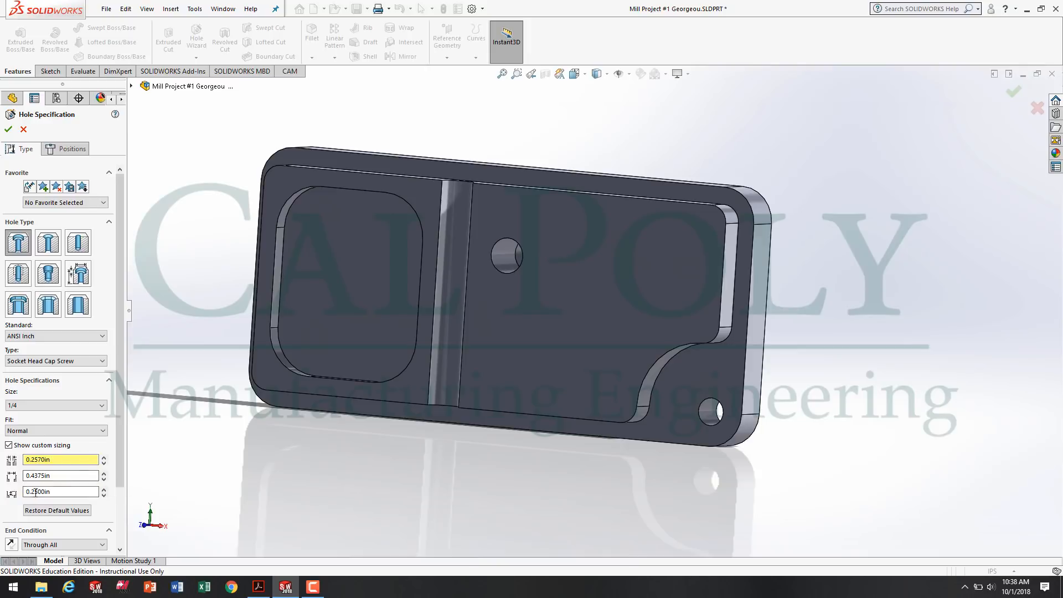
pyautogui.scroll(-3, 119, 459)
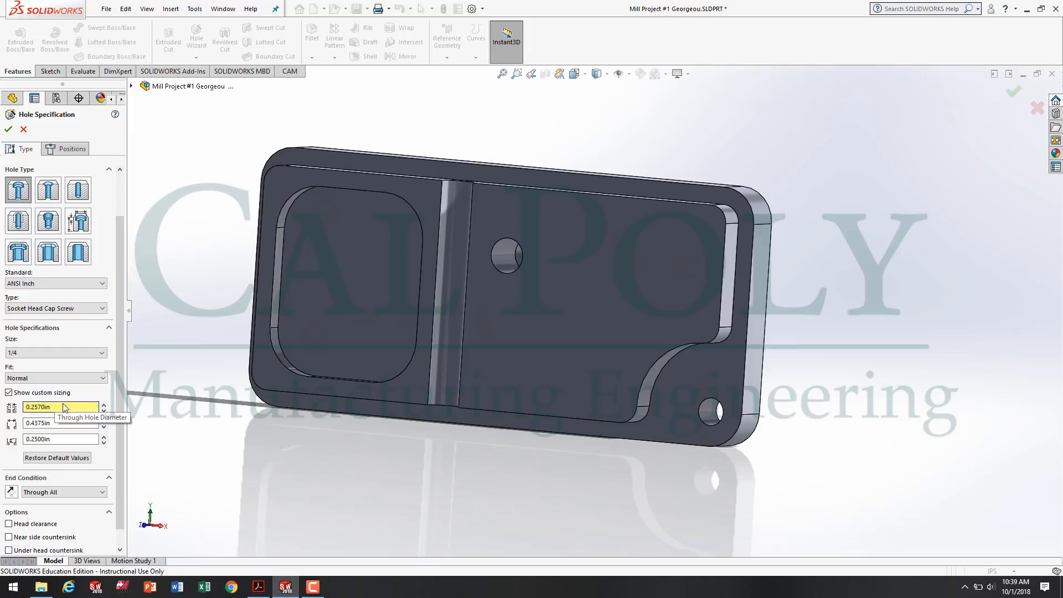
pyautogui.click(76, 149)
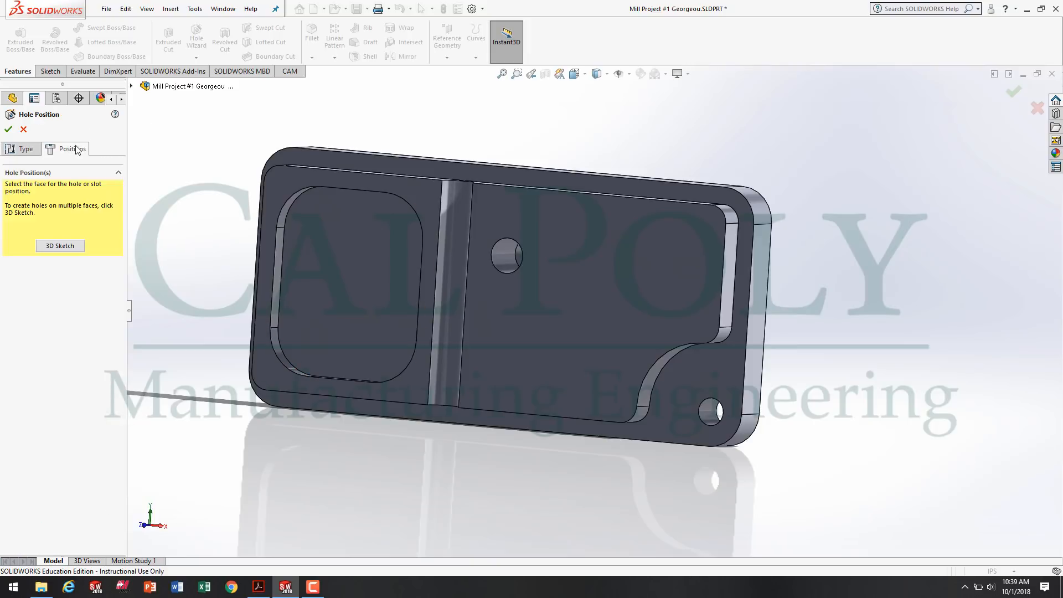
pyautogui.click(605, 274)
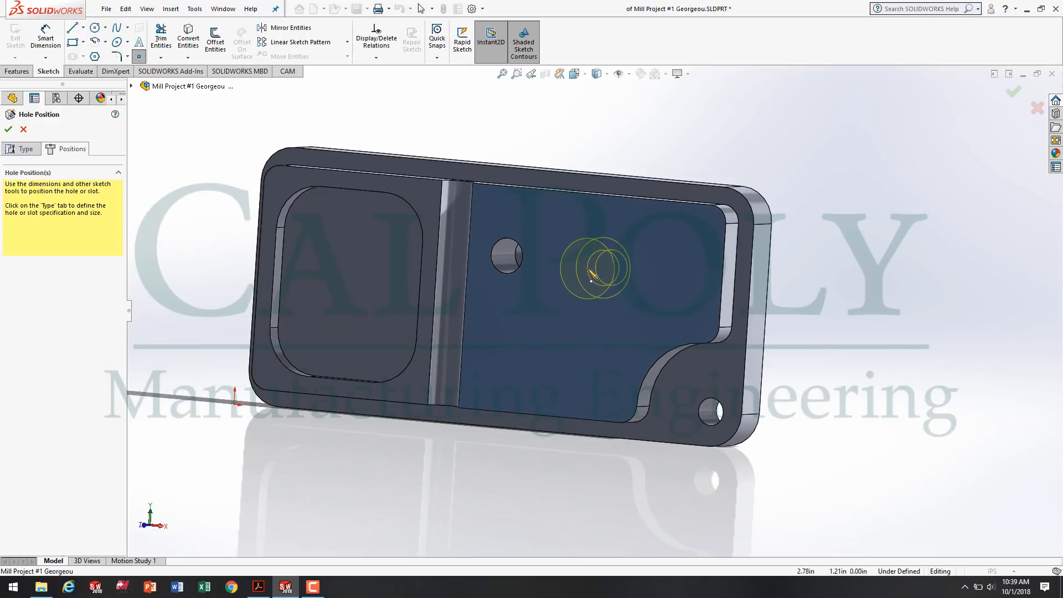
pyautogui.press('space')
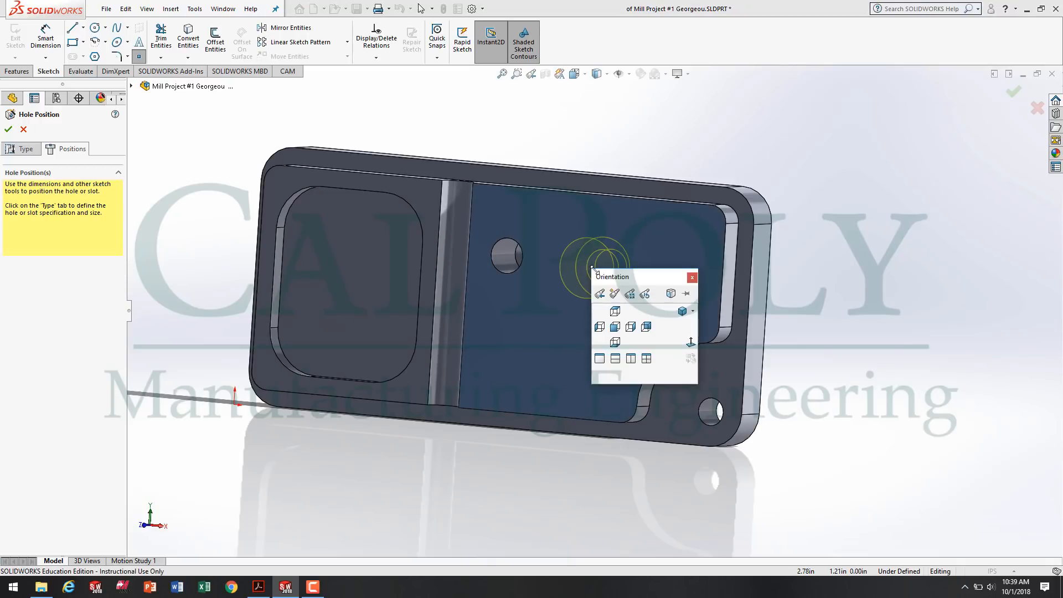
pyautogui.click(691, 343)
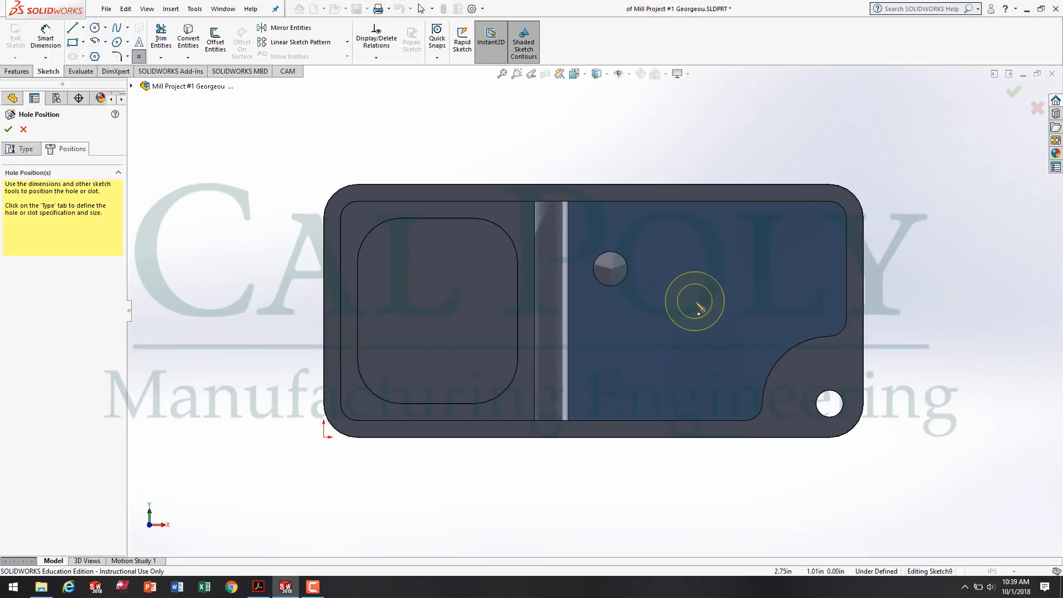
pyautogui.click(686, 266)
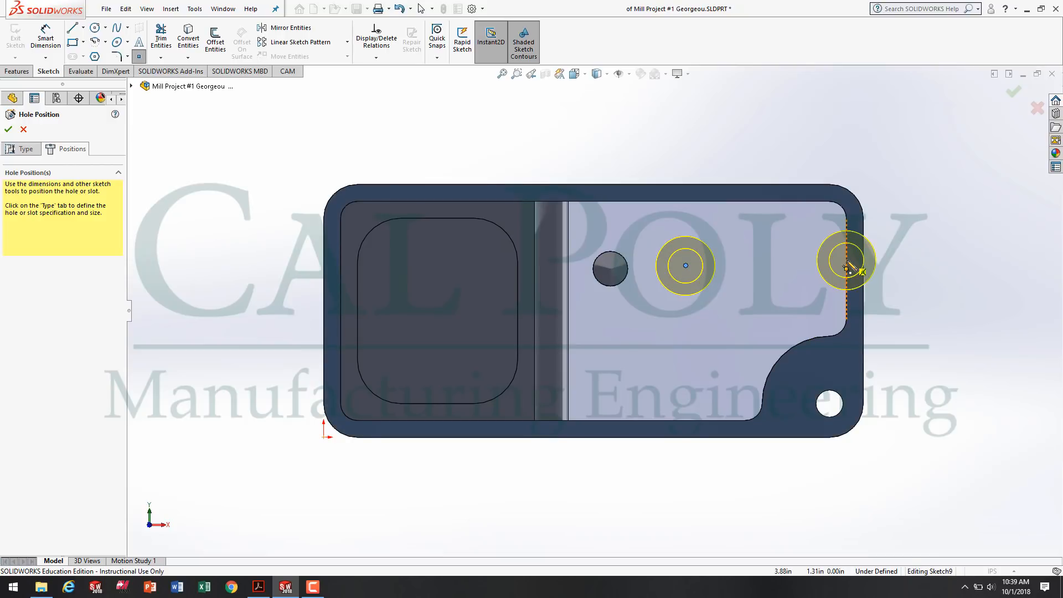
# Dimension the counterbore hole's center 1.25 in from the part's lower outer edge.
pyautogui.click(46, 40)
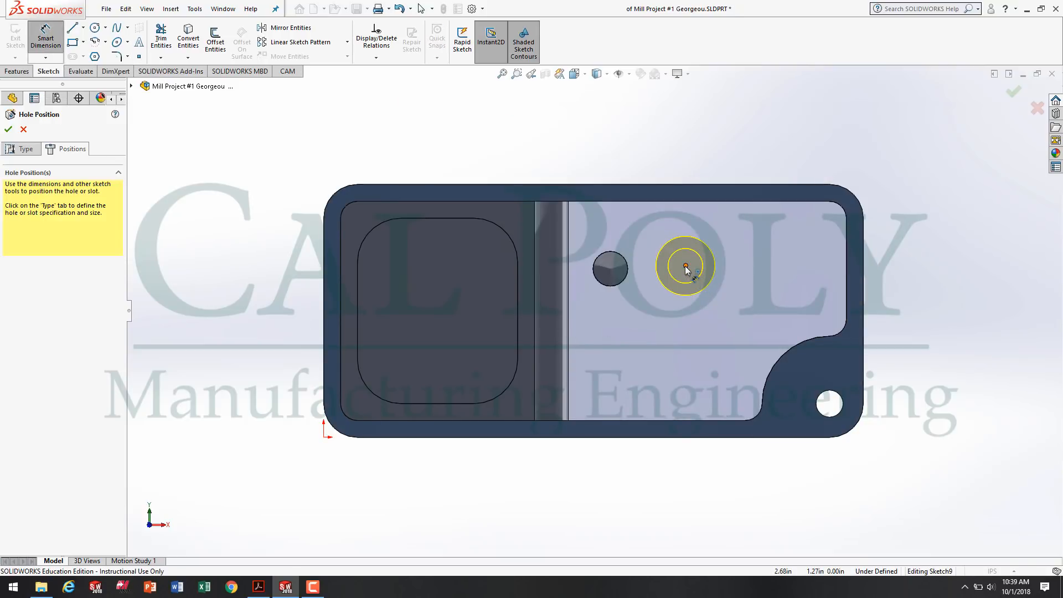
pyautogui.click(685, 266)
pyautogui.click(705, 438)
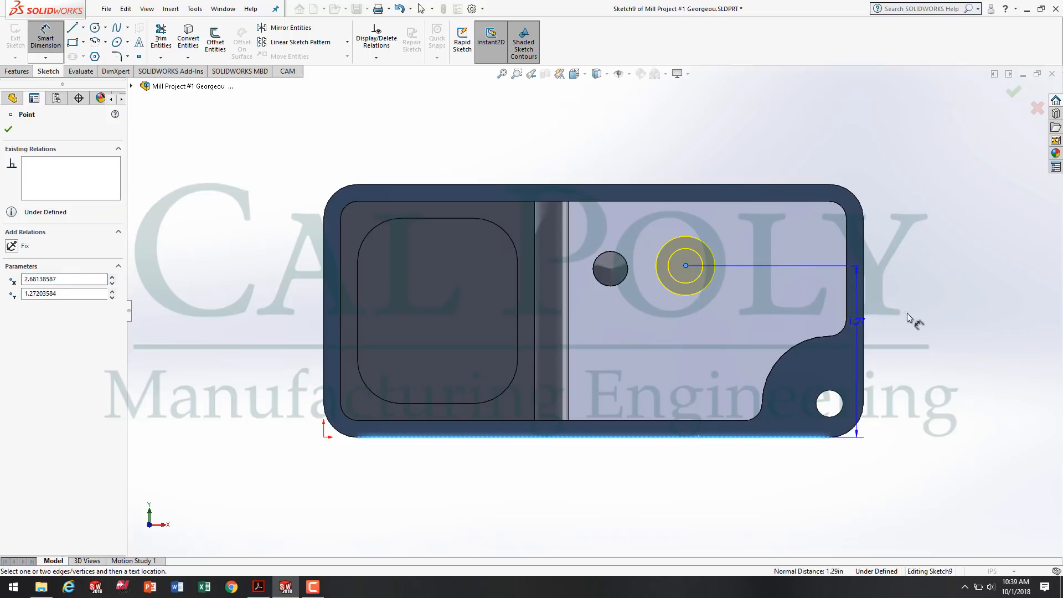
pyautogui.click(925, 354)
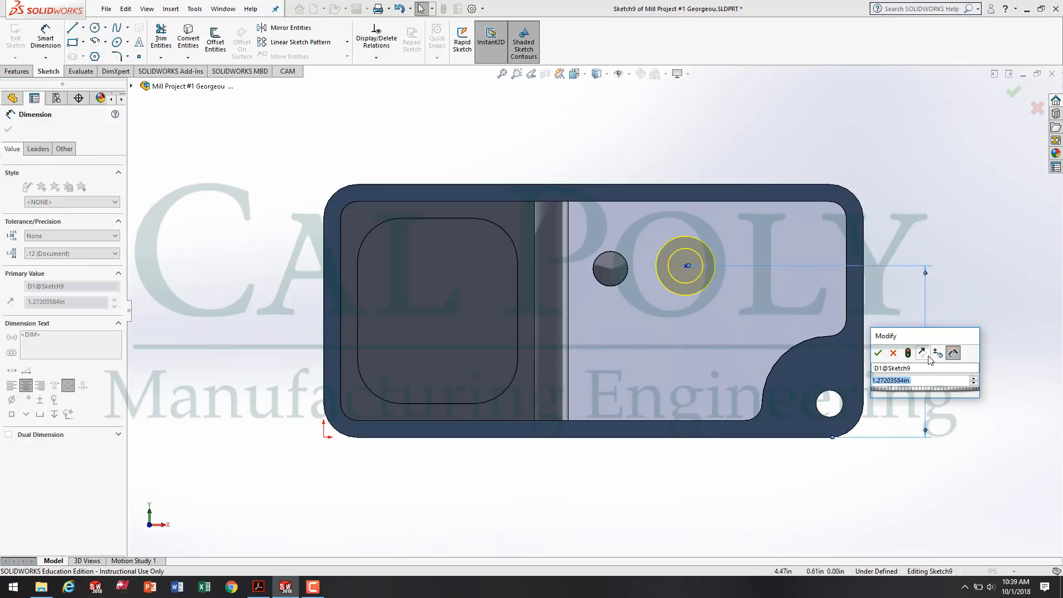
pyautogui.write('1.25')
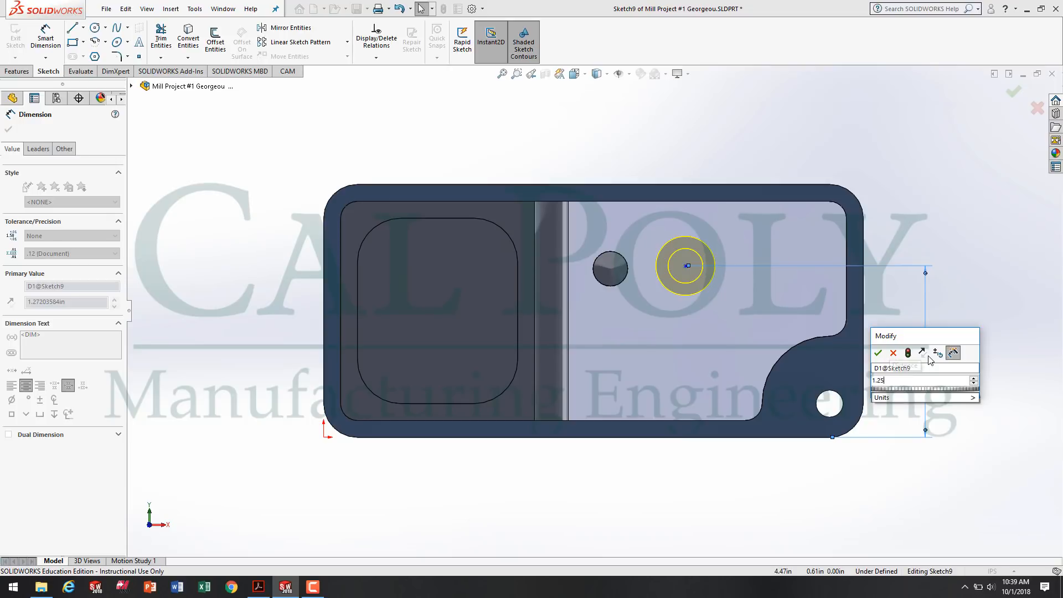
pyautogui.press('Return')
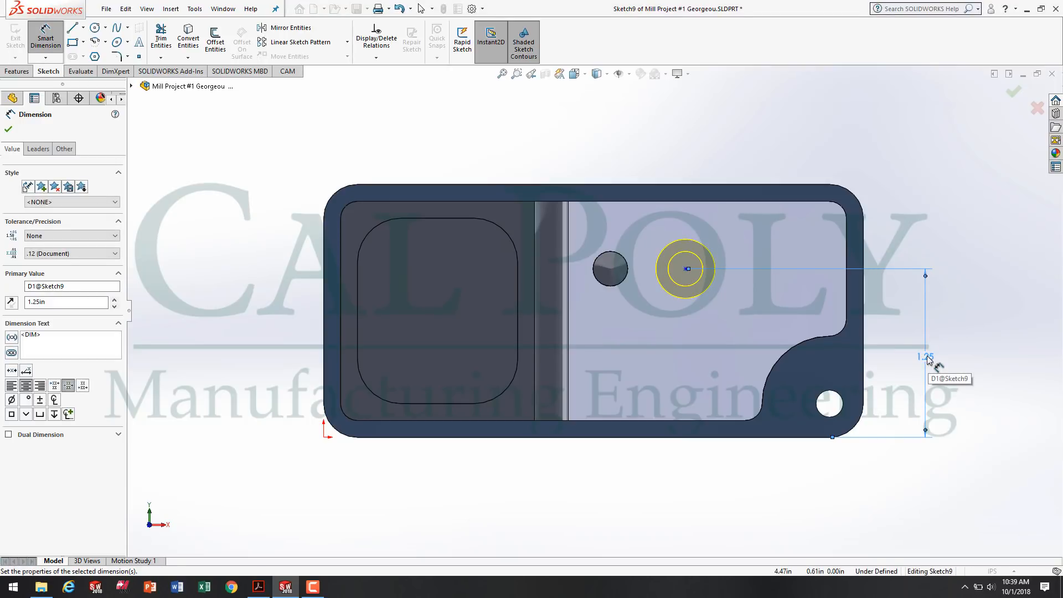
# Dimension the counterbore hole's center 2.75 in from the part's left outer edge, and finish the hole.
pyautogui.click(324, 285)
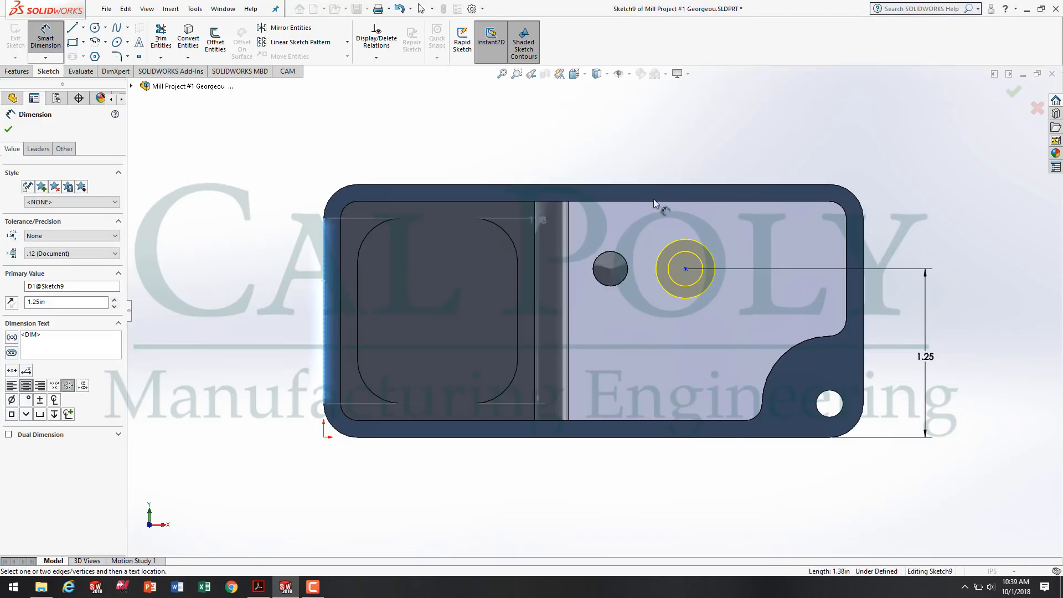
pyautogui.click(685, 269)
pyautogui.click(568, 146)
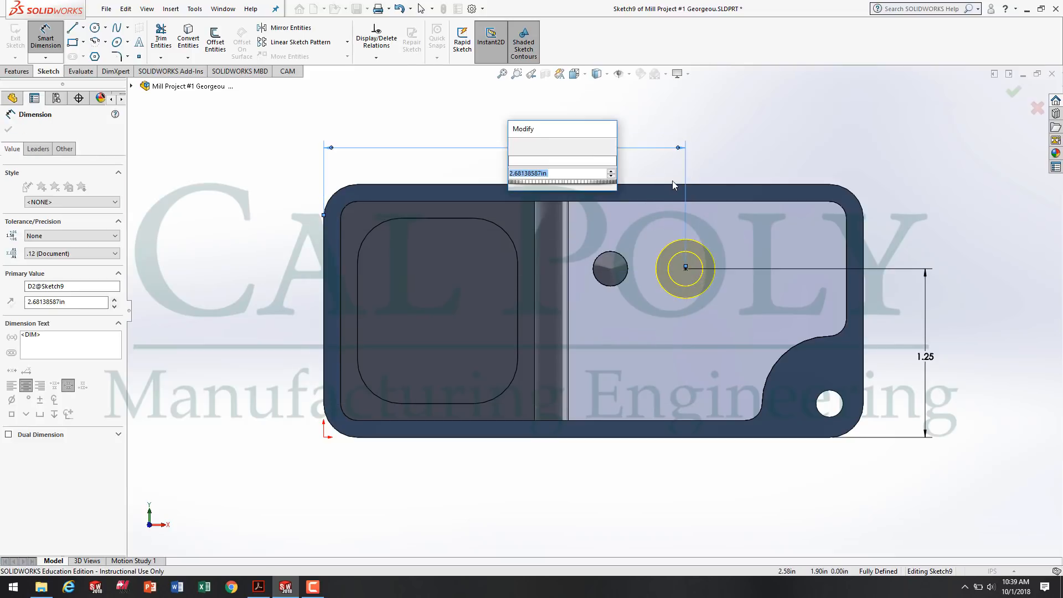
pyautogui.write('2.')
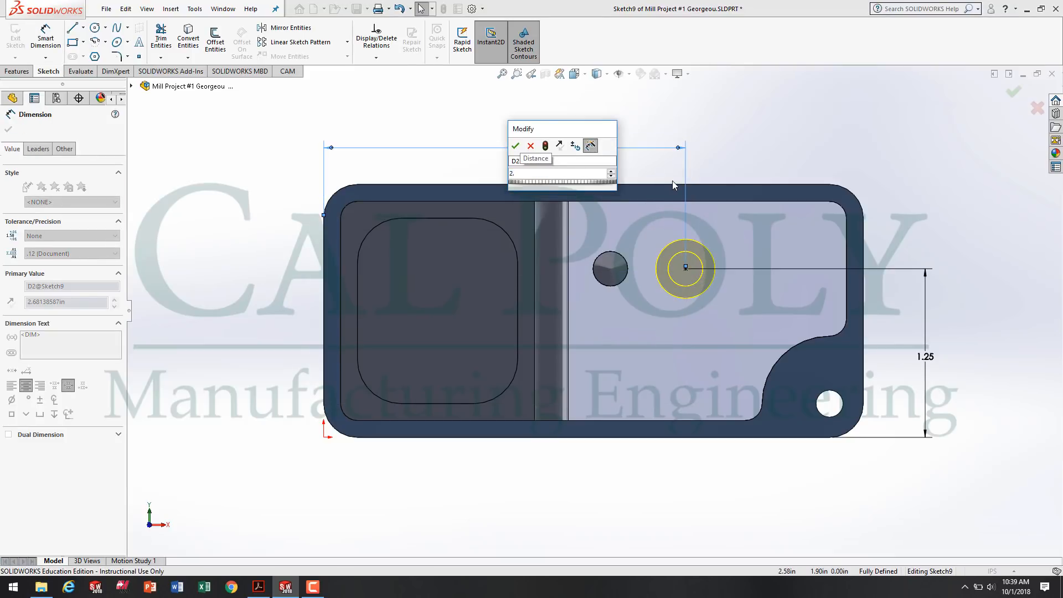
pyautogui.write('75')
pyautogui.press('Return')
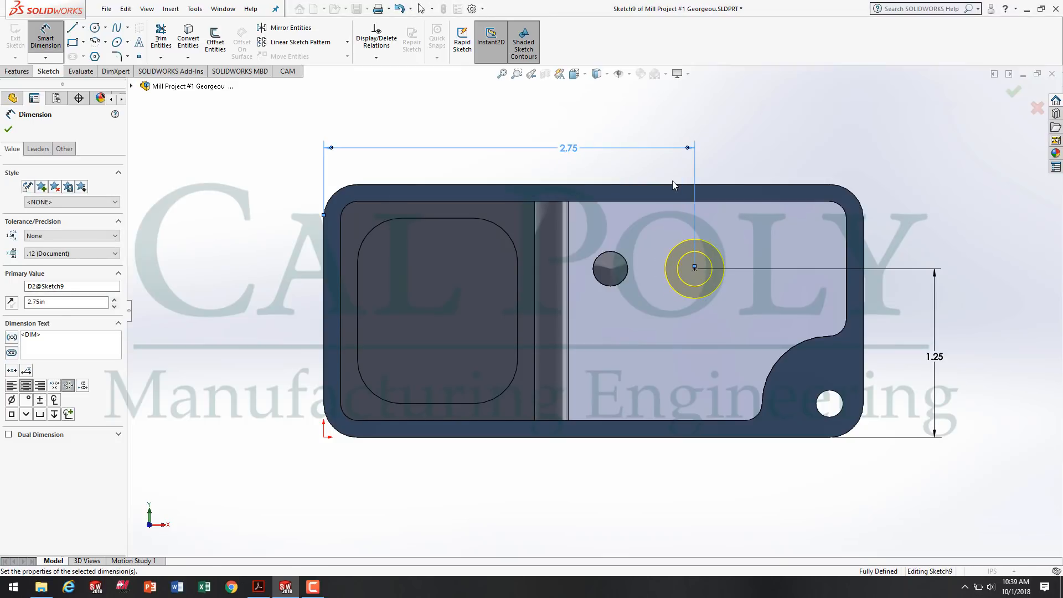
pyautogui.click(8, 129)
pyautogui.click(9, 128)
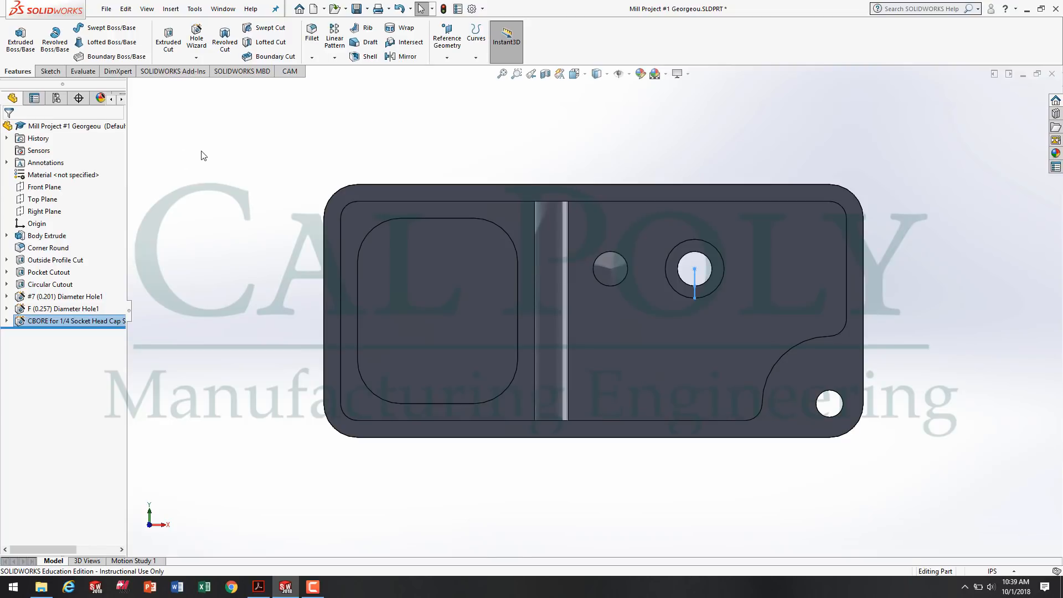
# Show the part in isometric view and save it.
pyautogui.moveTo(442, 451)
pyautogui.mouseDown(button='middle')
pyautogui.moveTo(405, 409)
pyautogui.moveTo(429, 441)
pyautogui.mouseUp(button='middle')
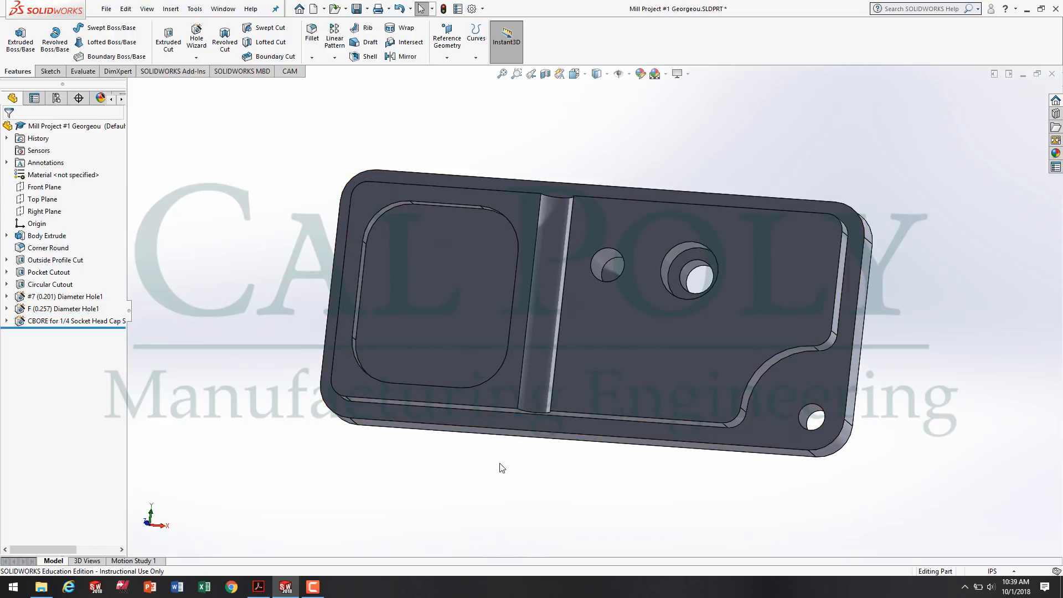
pyautogui.press('space')
pyautogui.click(595, 496)
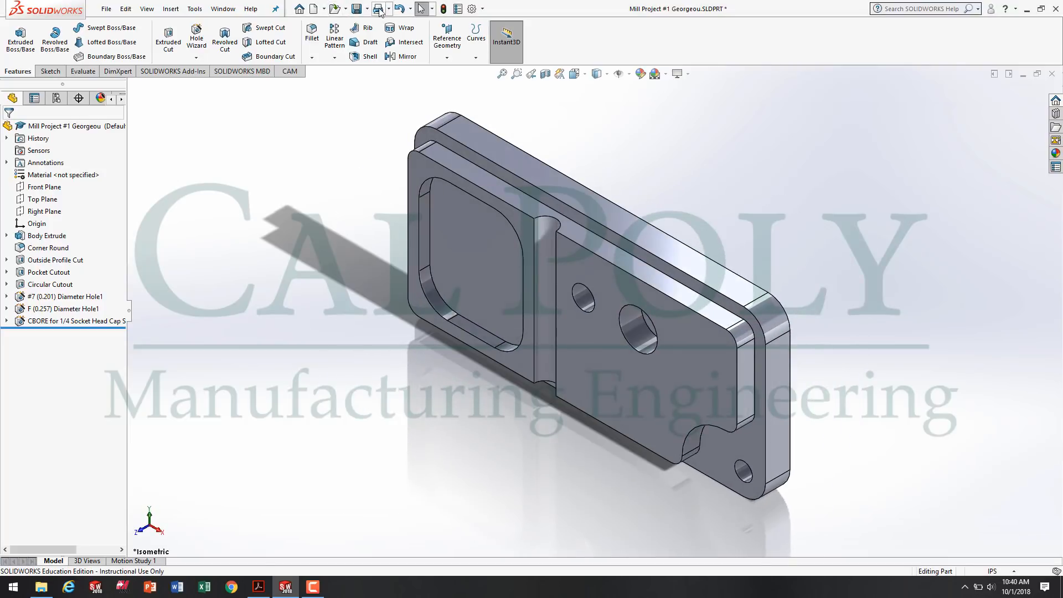
pyautogui.click(356, 9)
pyautogui.click(312, 586)
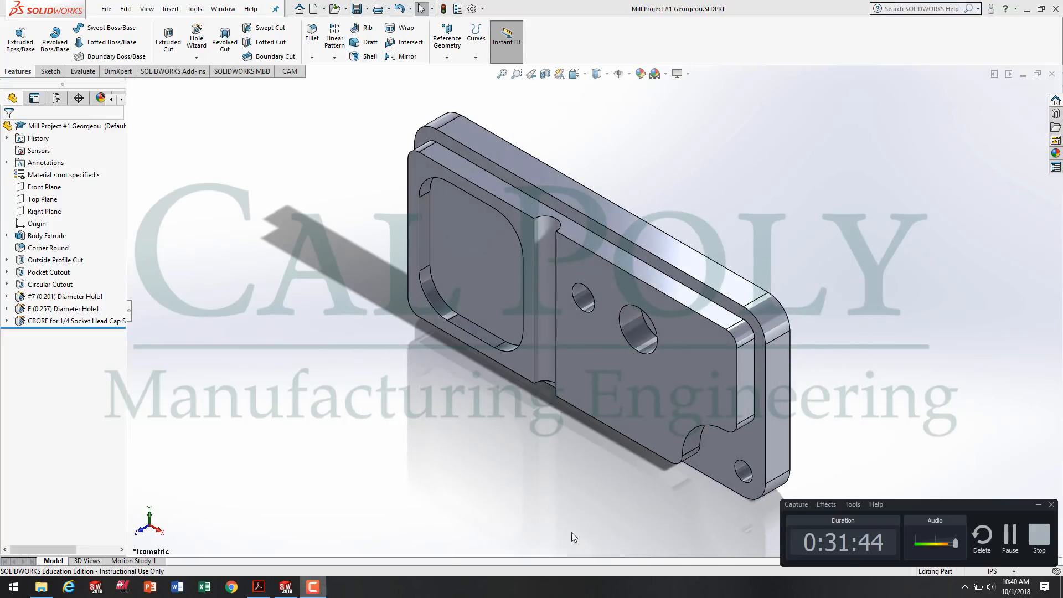
pyautogui.click(1007, 548)
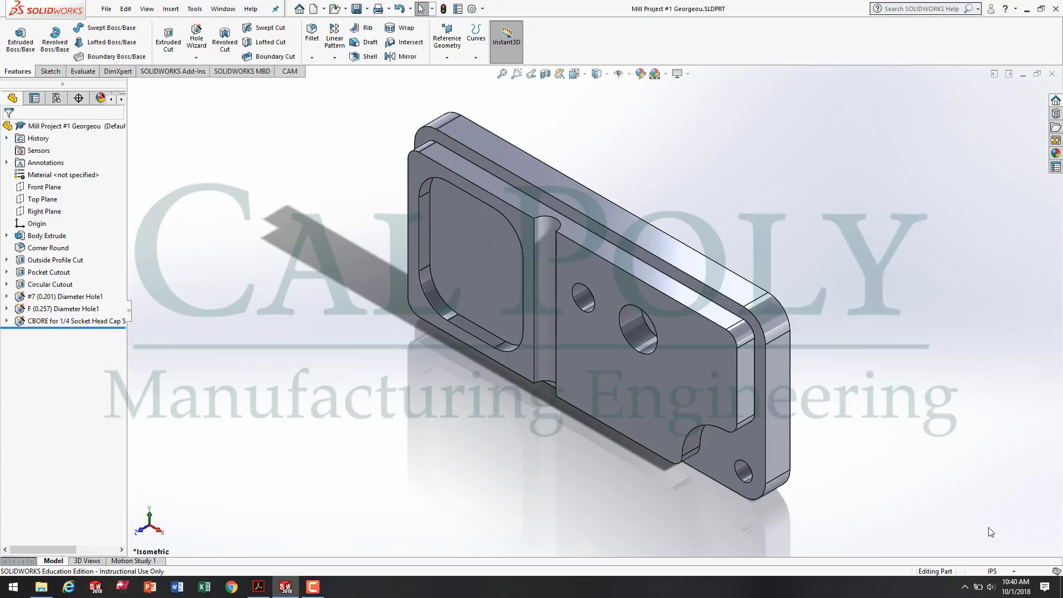
# Start a new Hole Wizard countersink hole, resetting the custom sizing values to their defaults.
pyautogui.click(196, 57)
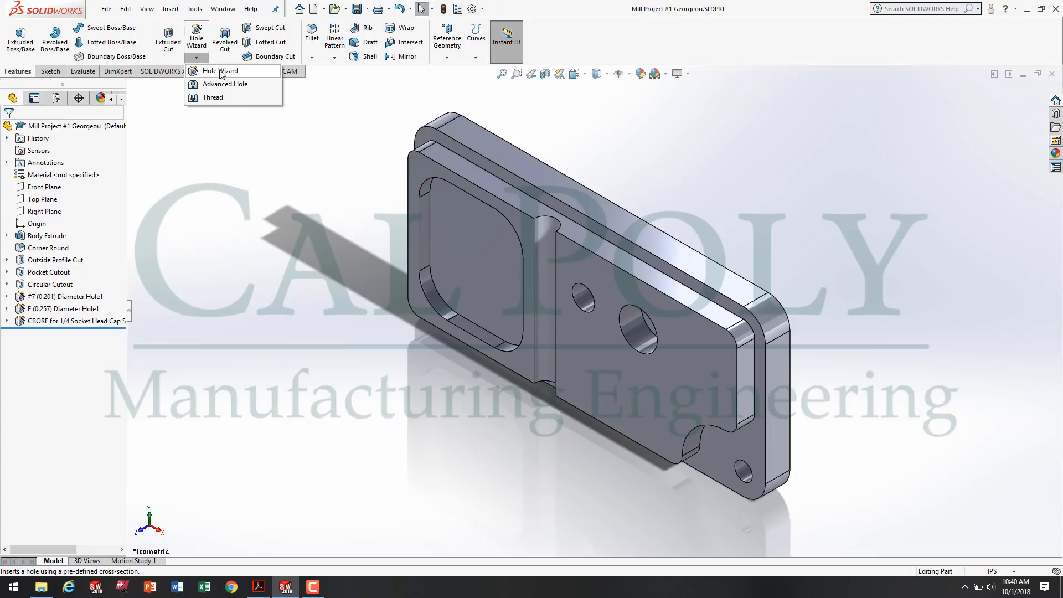
pyautogui.click(220, 71)
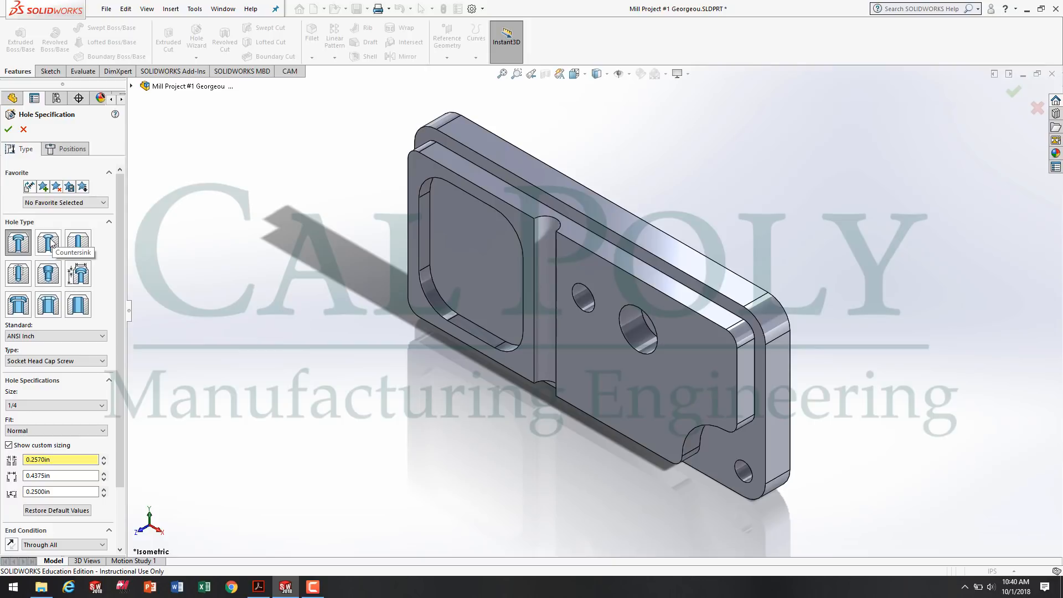
pyautogui.click(53, 245)
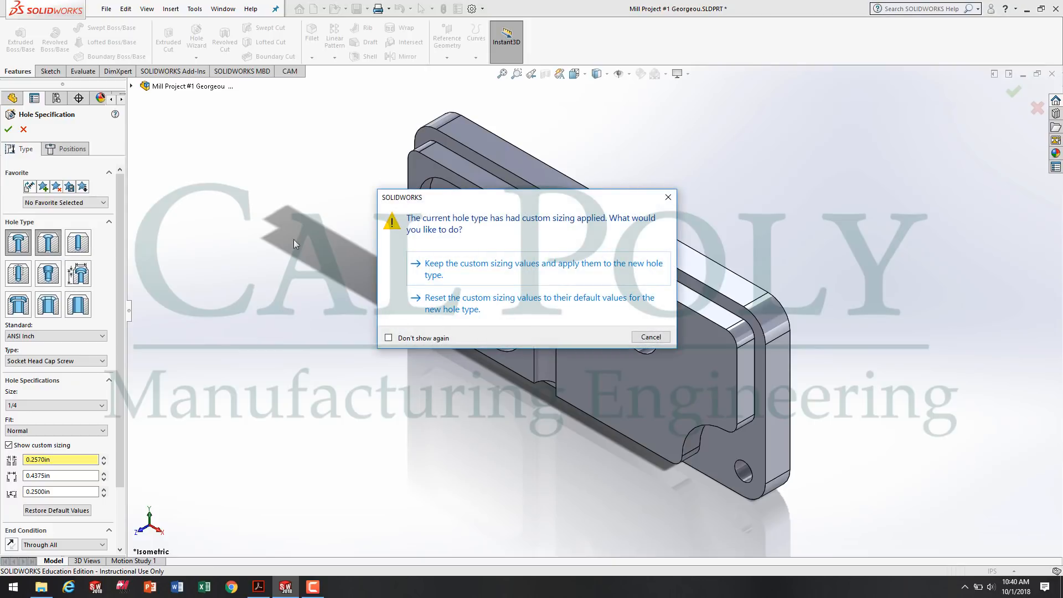
pyautogui.click(473, 300)
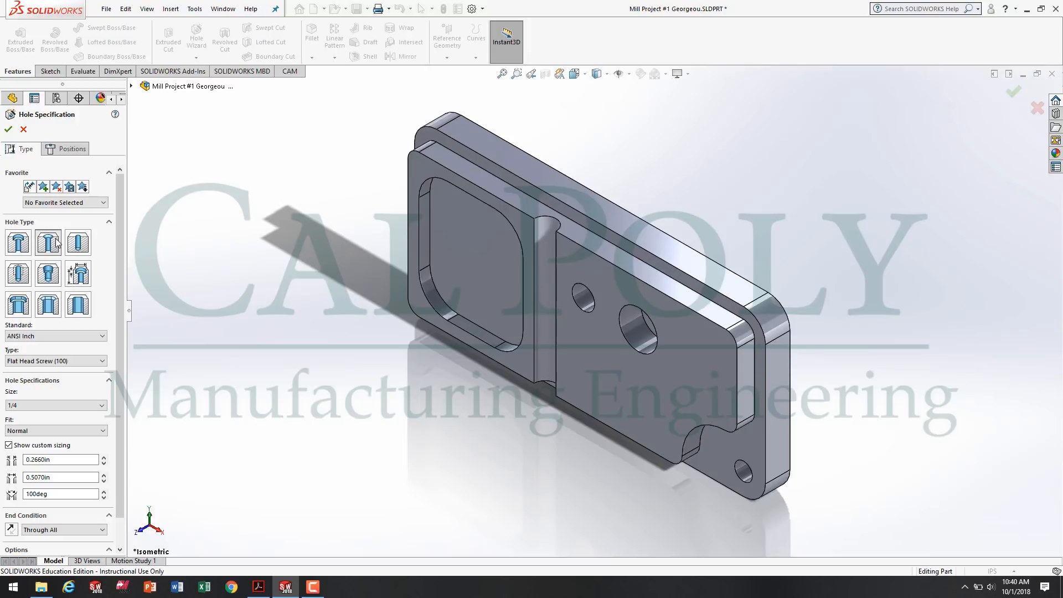
# Check the countersink callout on the drawing in Acrobat Reader, and set the countersink angle to 82 degrees in SOLIDWORKS.
pyautogui.click(258, 587)
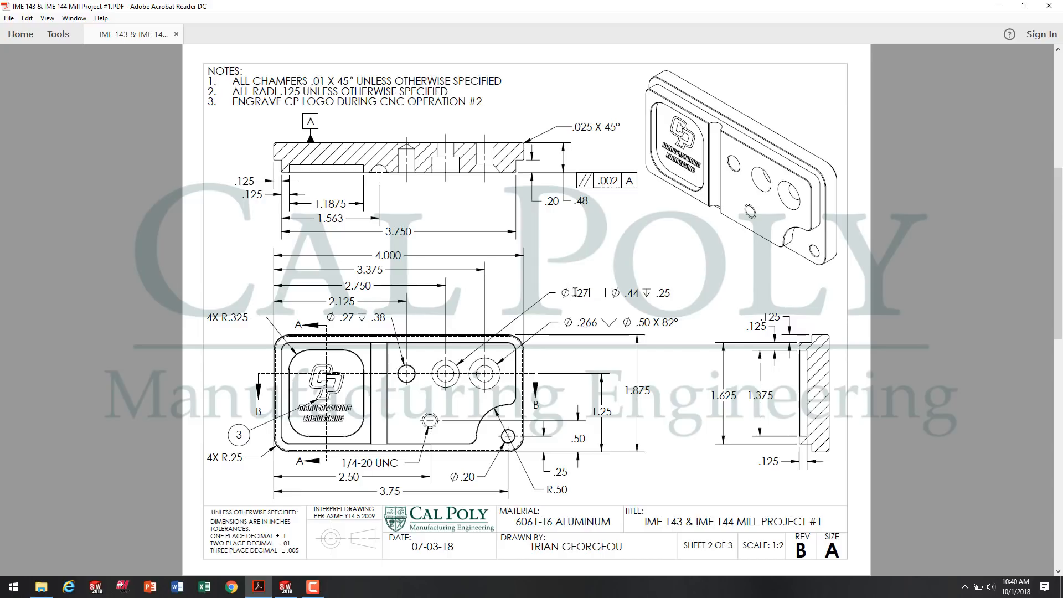
pyautogui.moveTo(577, 292); pyautogui.dragTo(587, 292)
pyautogui.moveTo(578, 322); pyautogui.dragTo(598, 321)
pyautogui.click(625, 320)
pyautogui.moveTo(636, 322); pyautogui.dragTo(659, 319)
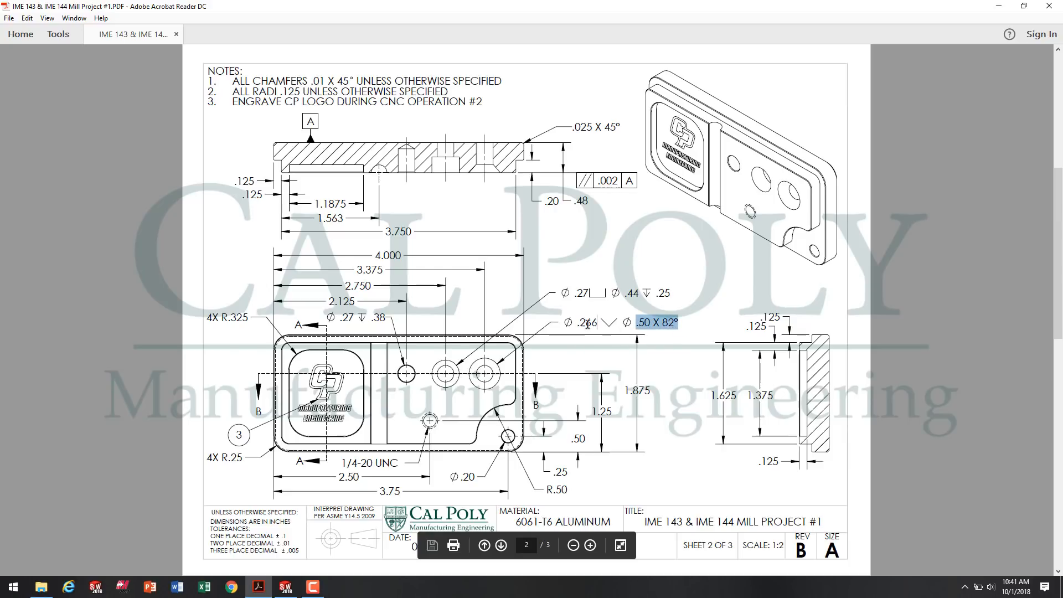
pyautogui.click(284, 588)
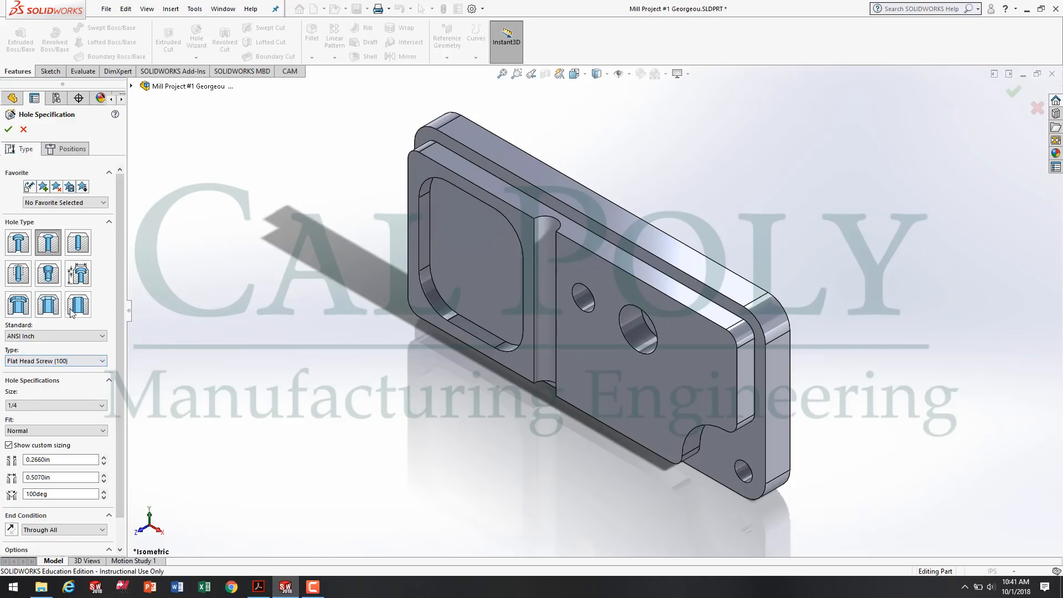
pyautogui.scroll(-2, 115, 262)
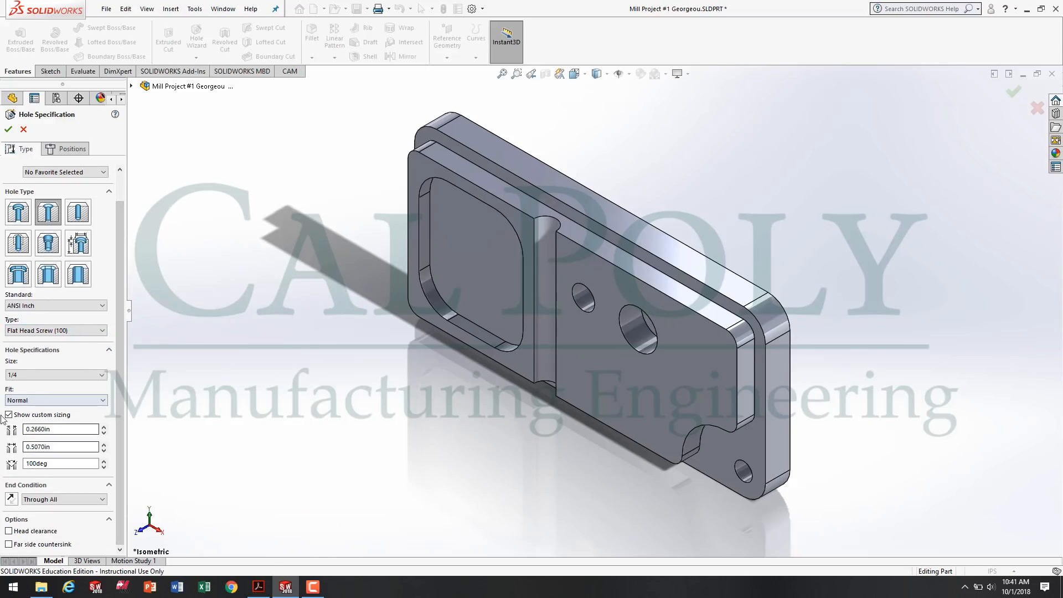
pyautogui.doubleClick(27, 464)
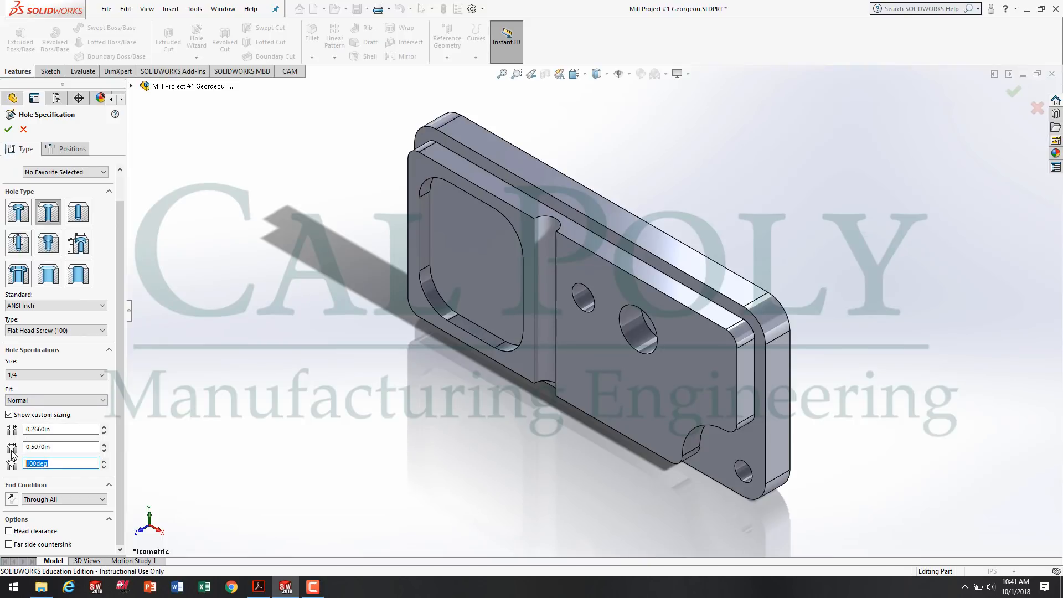
pyautogui.write('82')
# Check the countersink callout on the drawing in Acrobat Reader, and in SOLIDWORKS set the countersink diameter to 0.50 in and the hole diameter to 0.257 in.
pyautogui.click(68, 448)
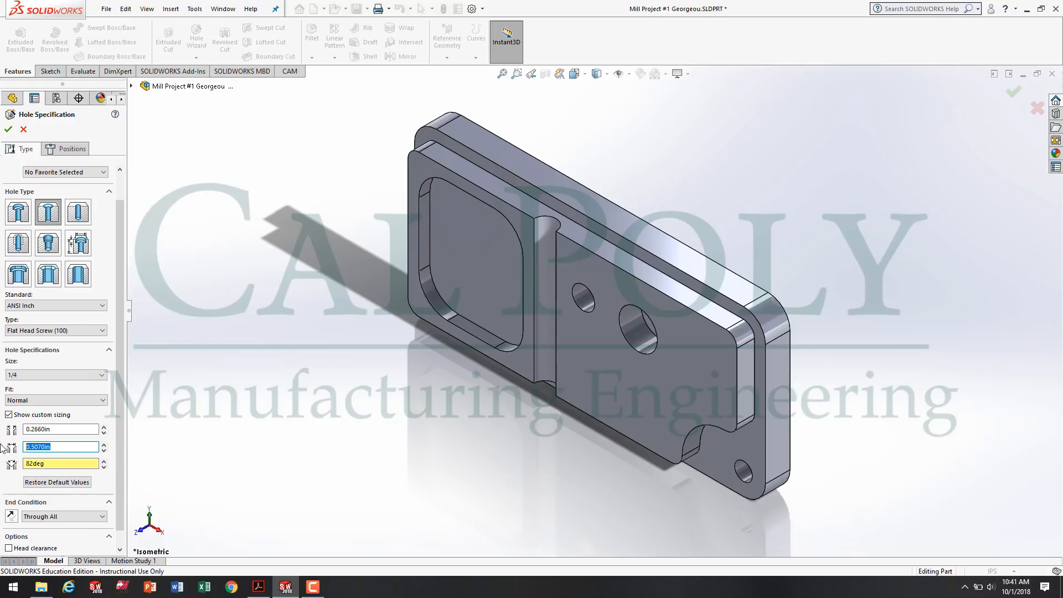
pyautogui.click(259, 587)
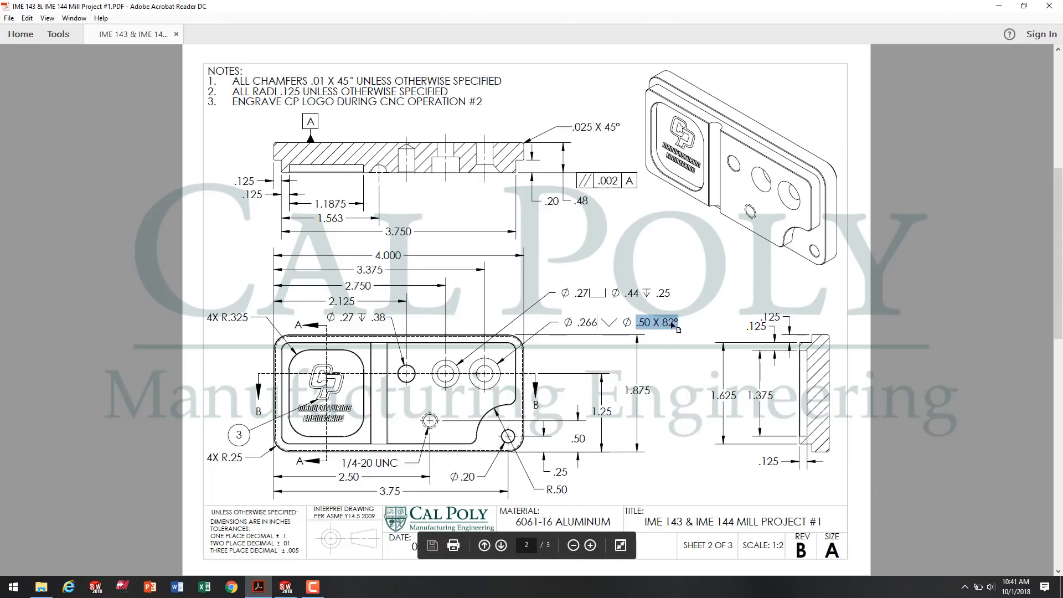
pyautogui.click(286, 587)
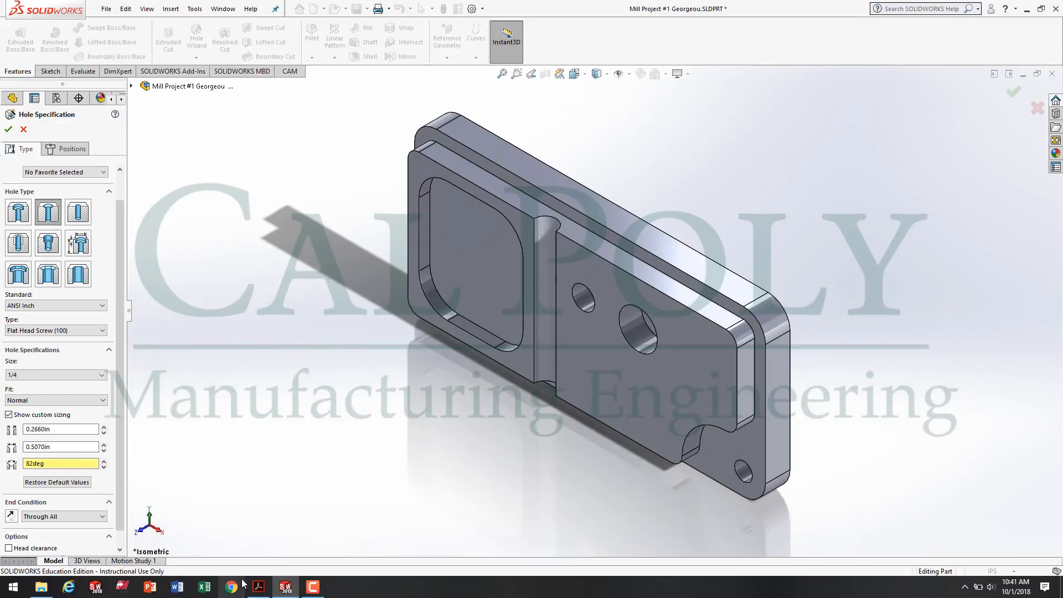
pyautogui.doubleClick(77, 448)
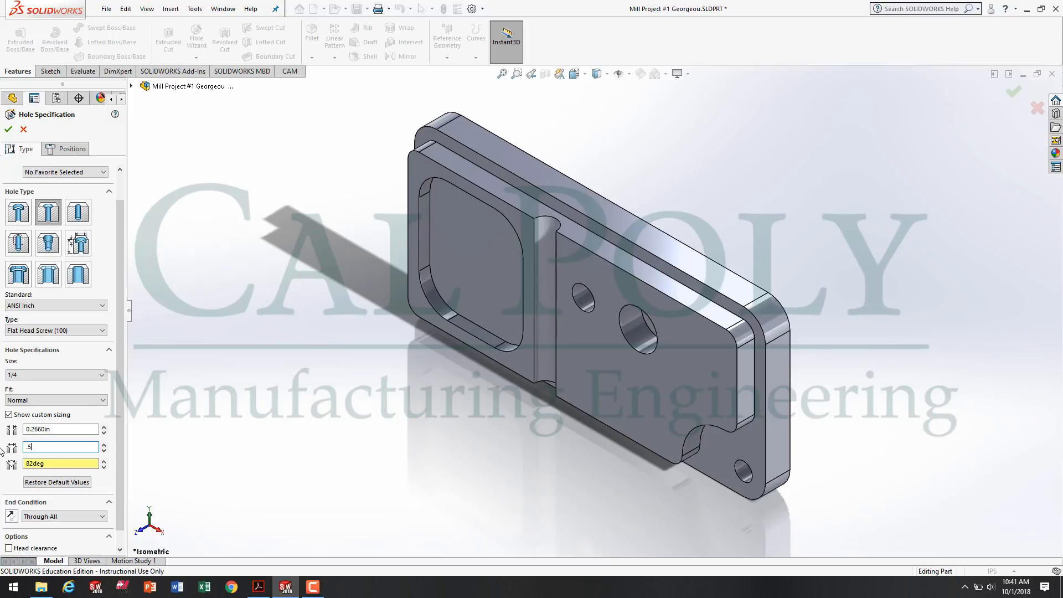
pyautogui.write('.50')
pyautogui.hotkey('shift', 'Tab')
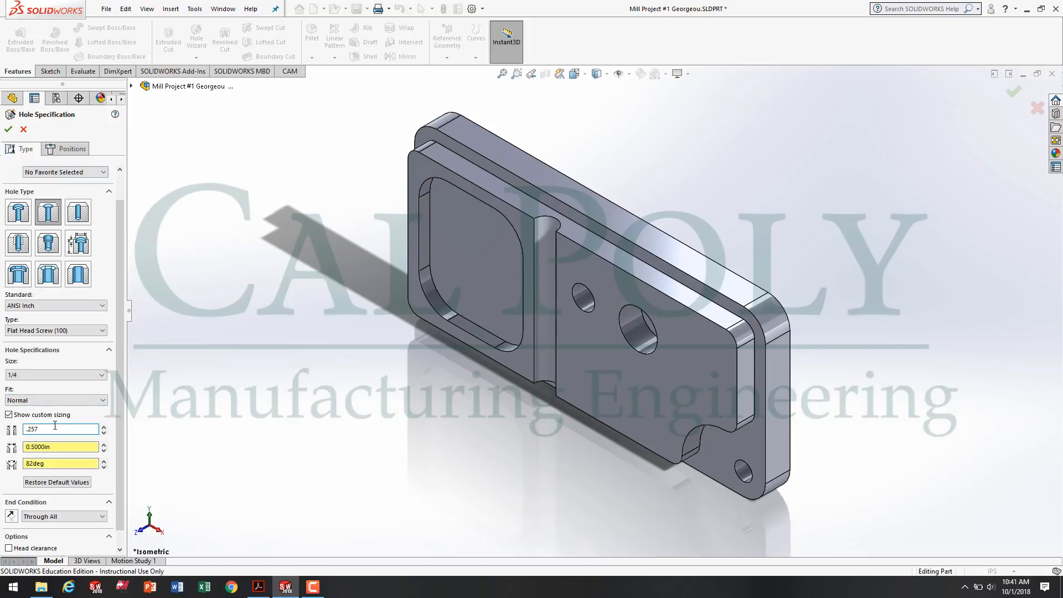
pyautogui.press('Return')
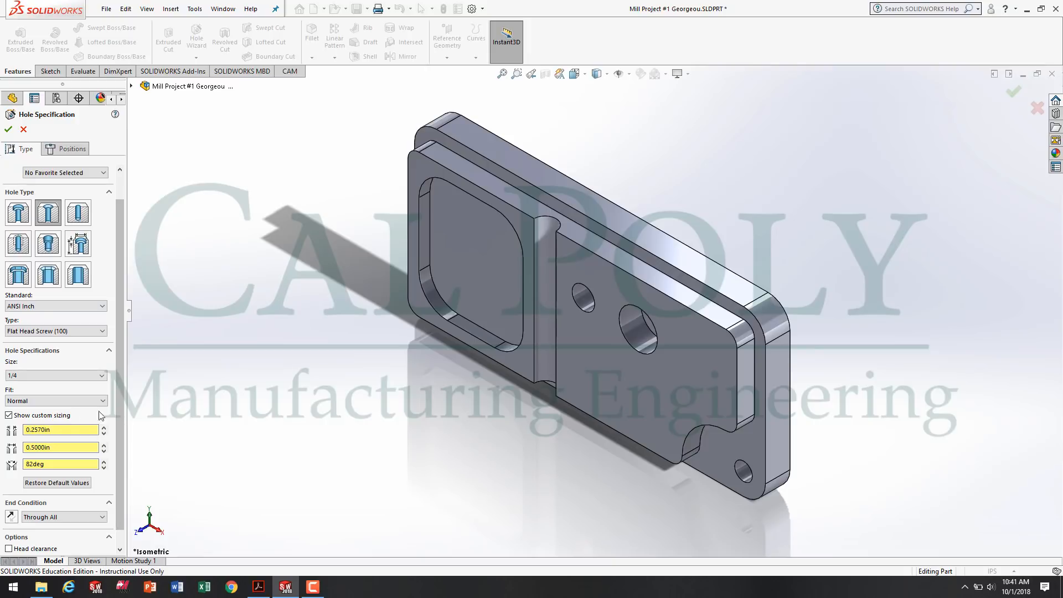
pyautogui.scroll(-1, 115, 283)
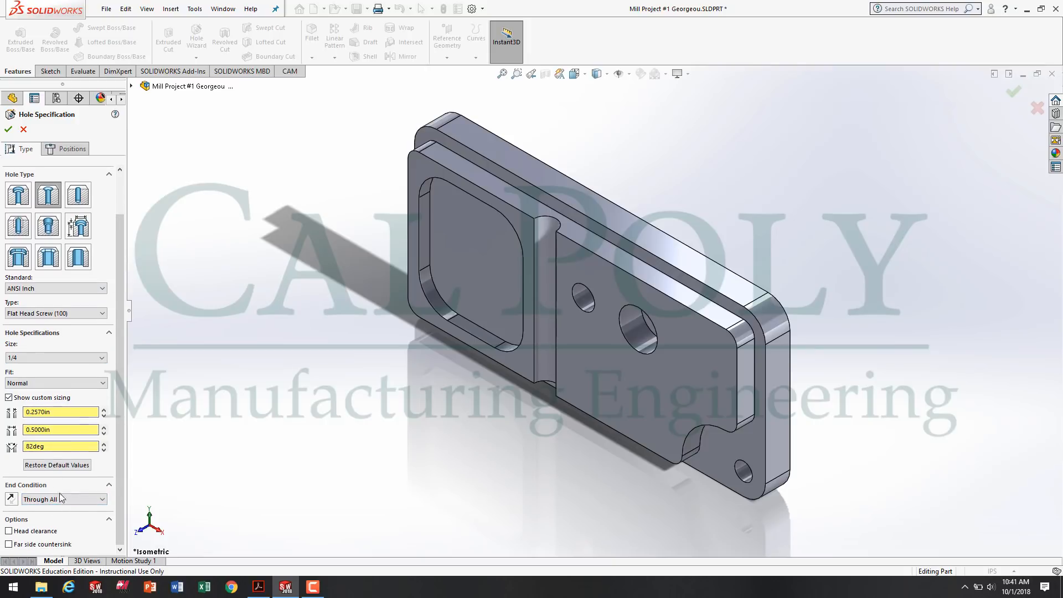
# Place the countersink hole's center on the raised front face beyond the counterbore hole, about 3.47 in from the part's left edge and 1.24 in above its bottom edge.
pyautogui.click(66, 151)
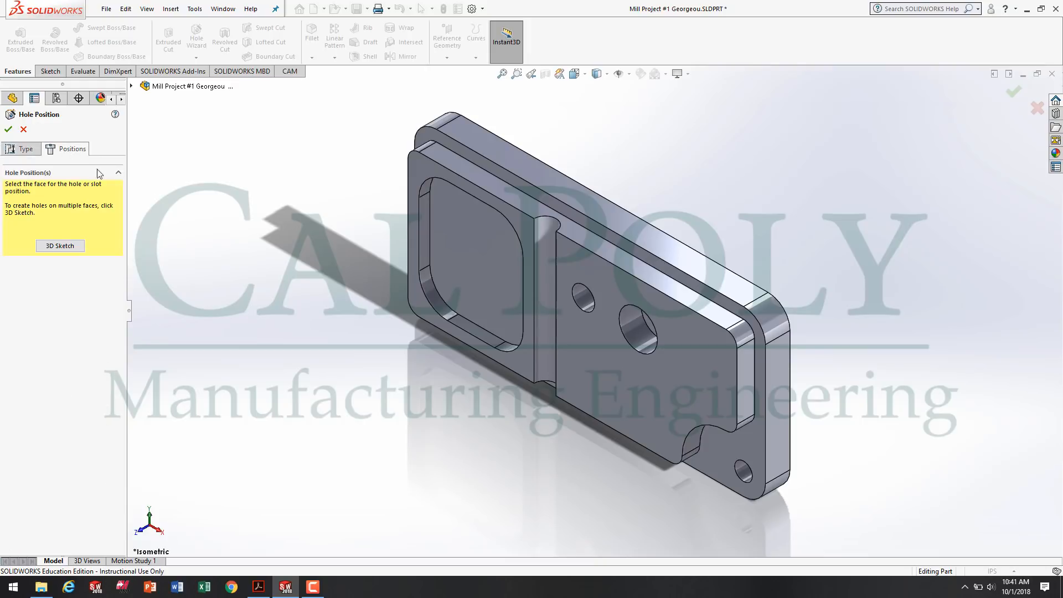
pyautogui.click(639, 372)
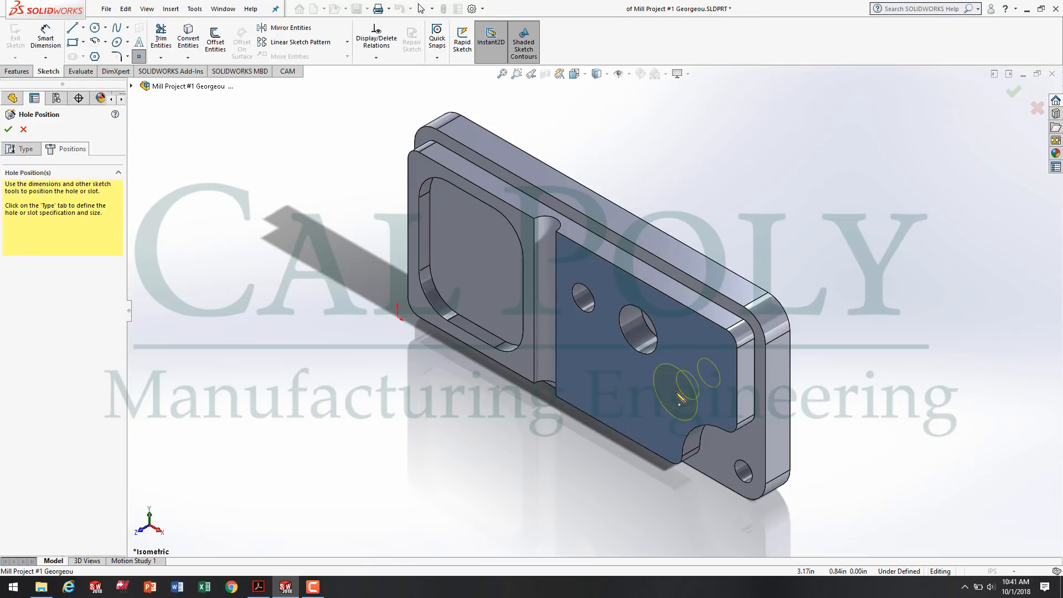
pyautogui.press('space')
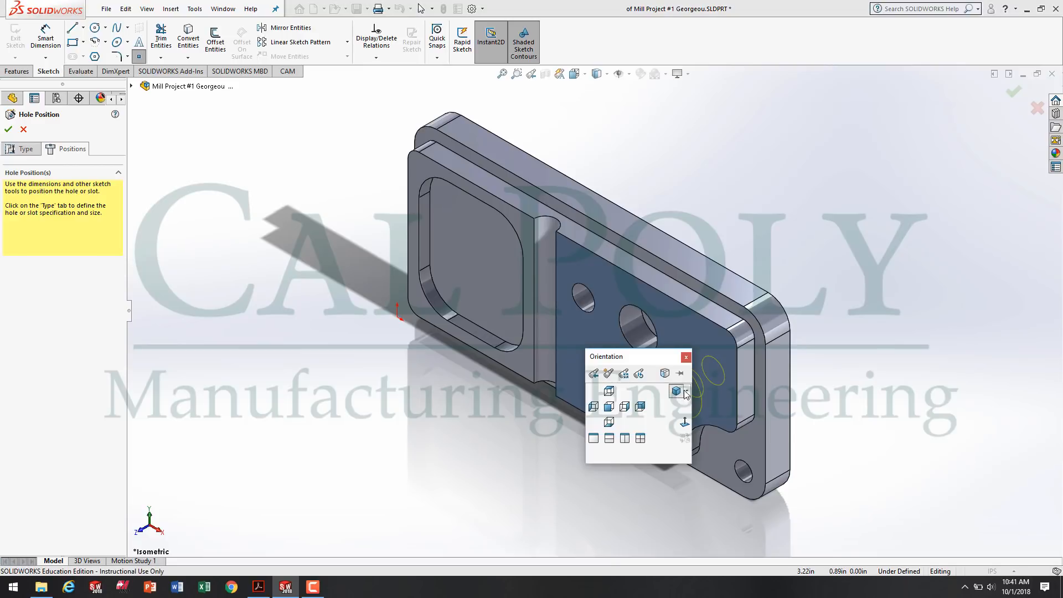
pyautogui.click(684, 422)
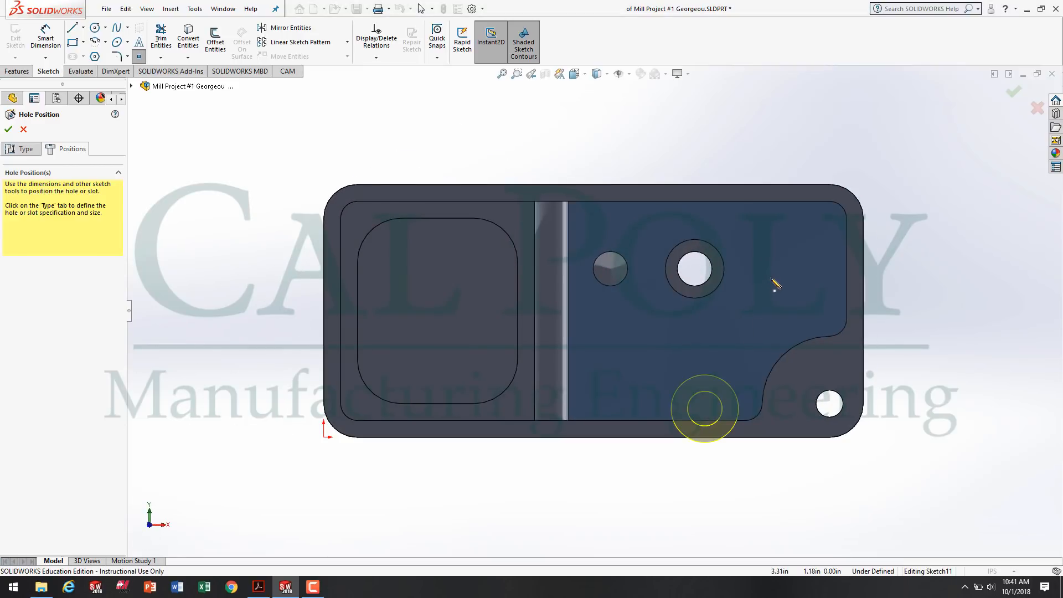
pyautogui.click(791, 270)
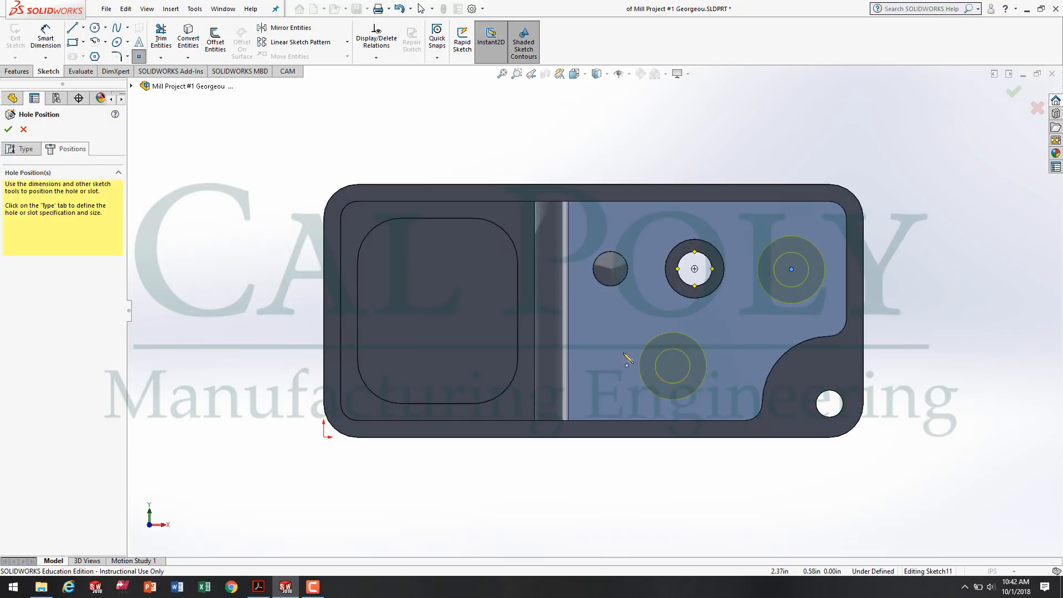
pyautogui.press('f')
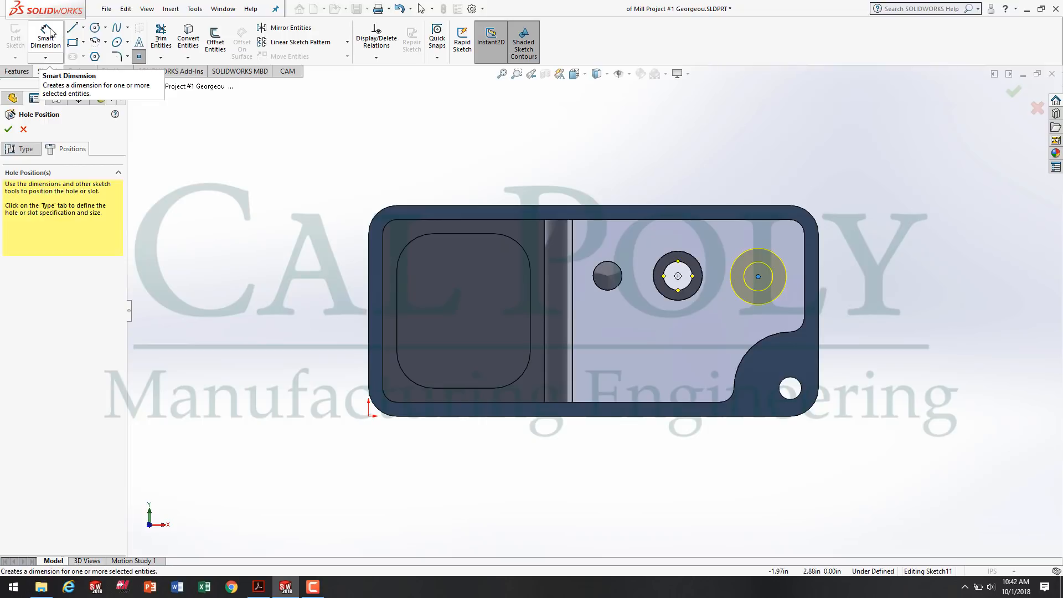
# Dimension the countersink hole's center 1.25 in above the part's bottom outer edge.
pyautogui.click(46, 34)
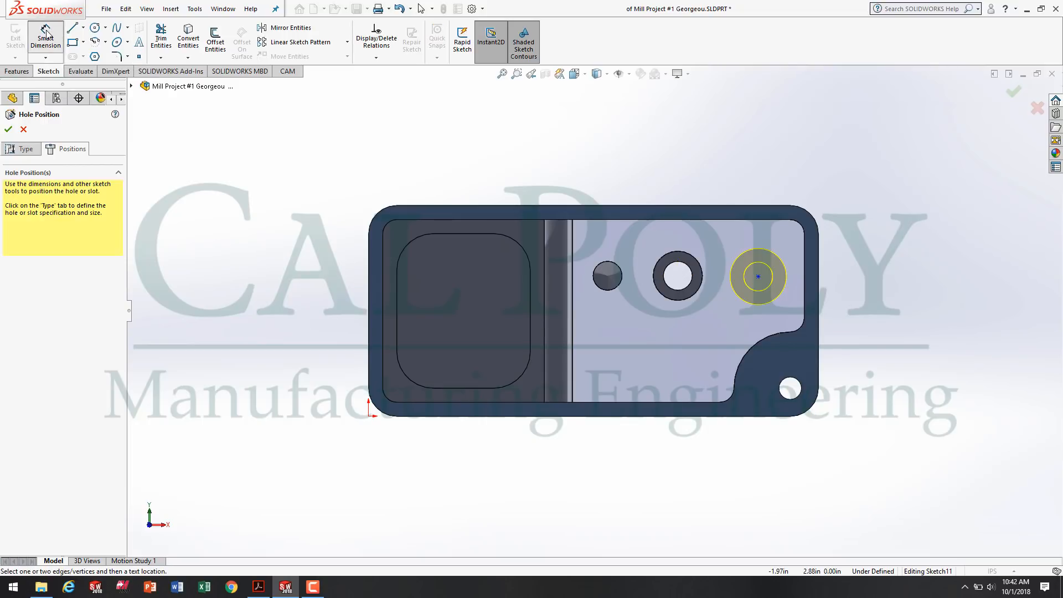
pyautogui.click(729, 417)
pyautogui.click(757, 276)
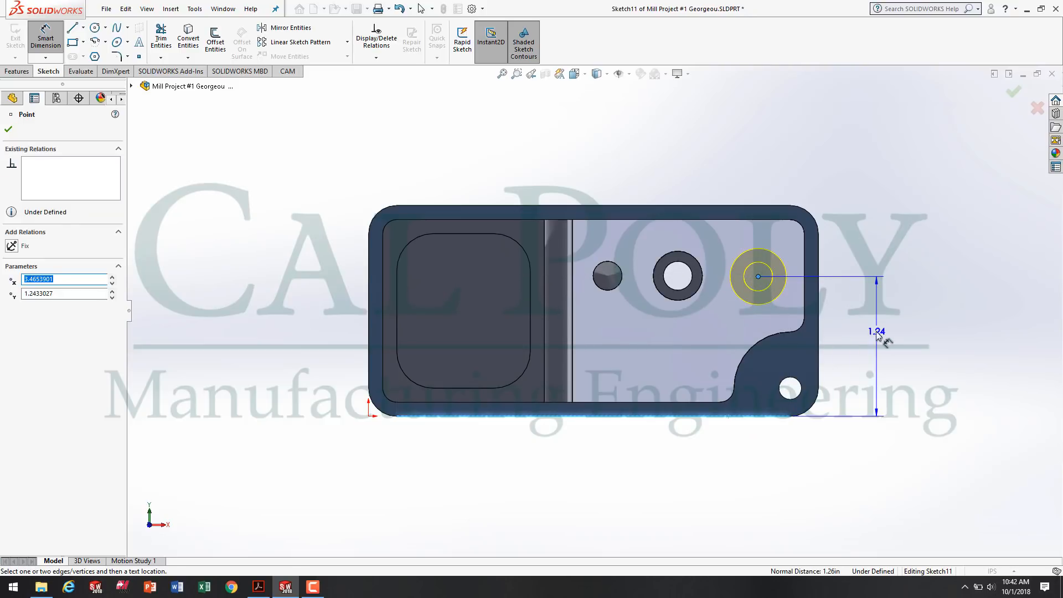
pyautogui.click(858, 336)
pyautogui.write('1')
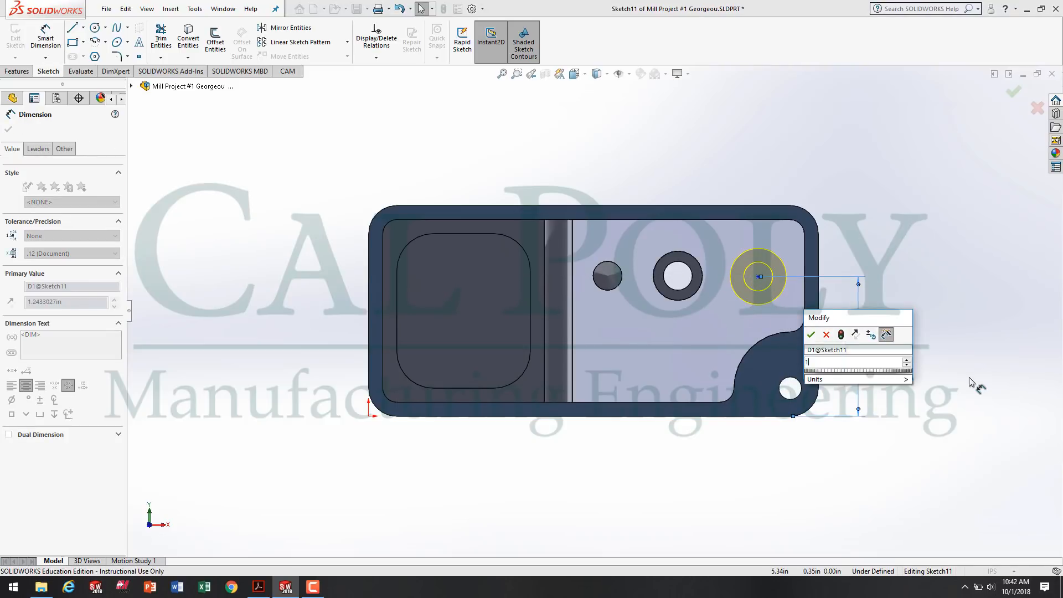
pyautogui.write('.25')
pyautogui.press('Return')
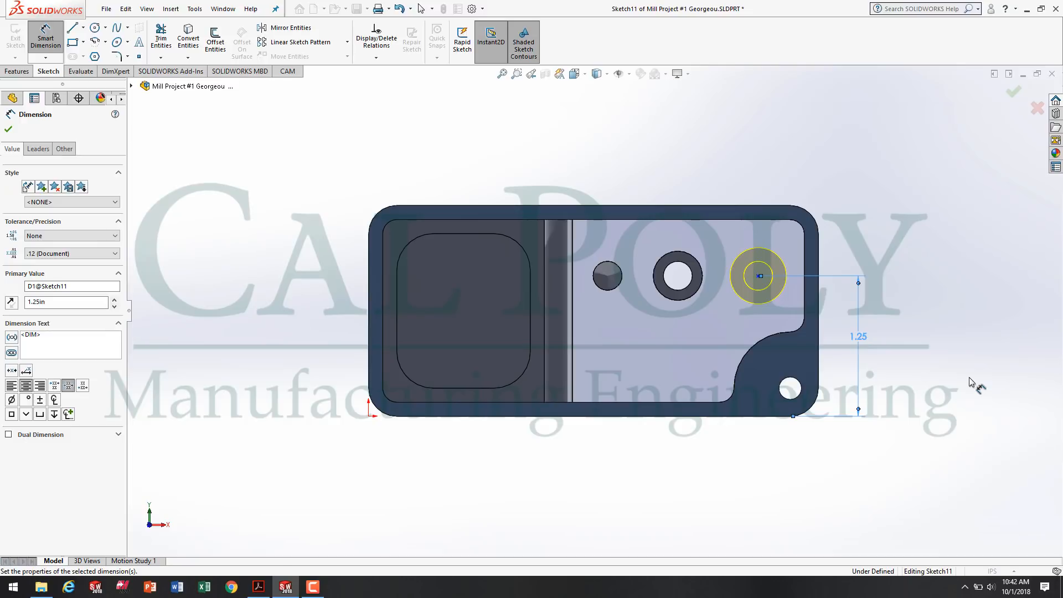
# Check the hole's location on the drawing in Acrobat Reader, dimension its center 3.375 in from the part's left outer edge in SOLIDWORKS, and finish the hole.
pyautogui.click(258, 588)
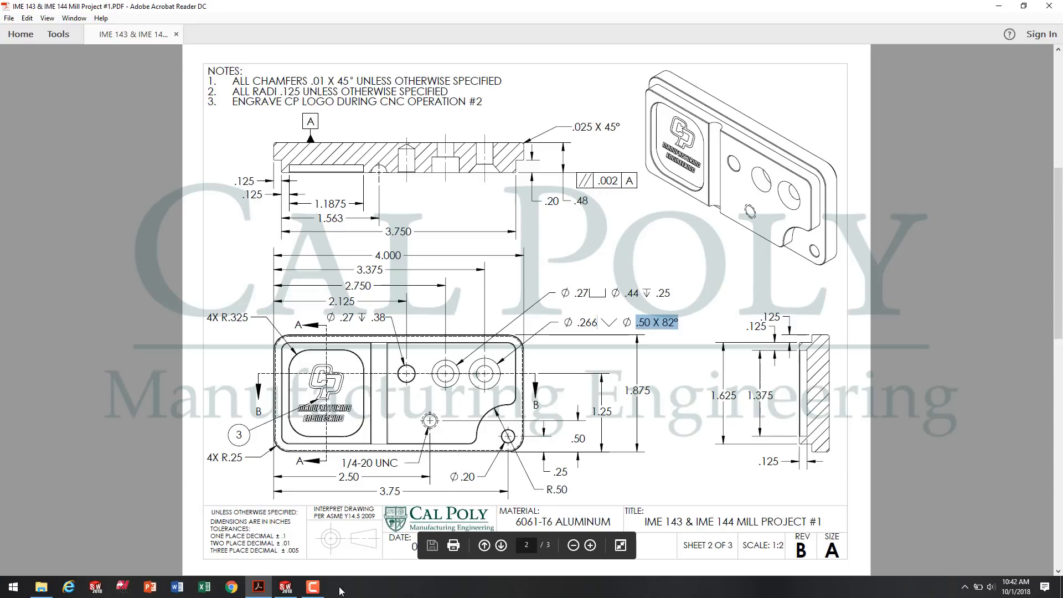
pyautogui.click(286, 587)
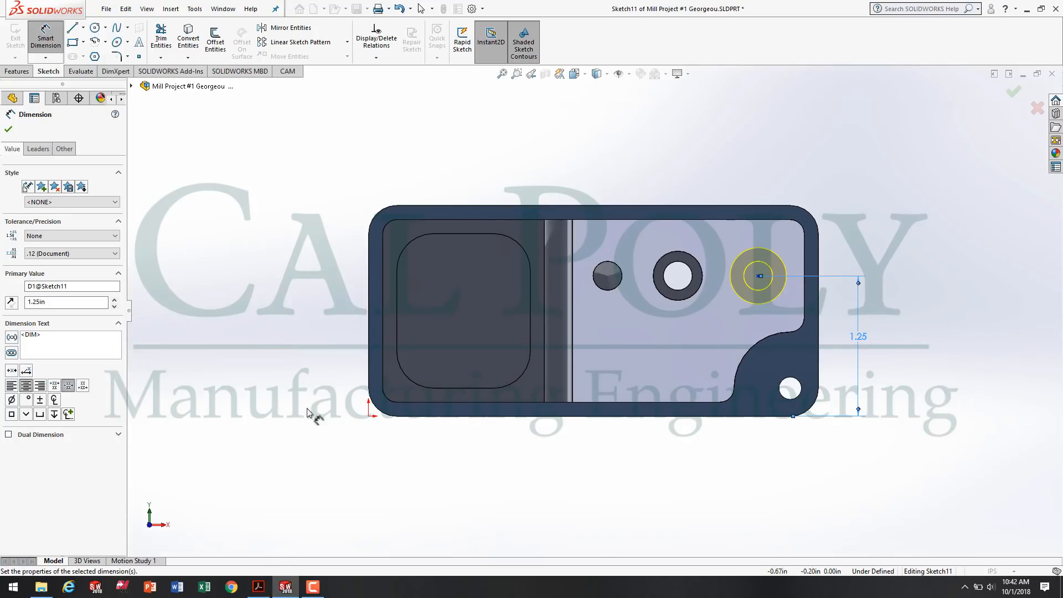
pyautogui.click(370, 342)
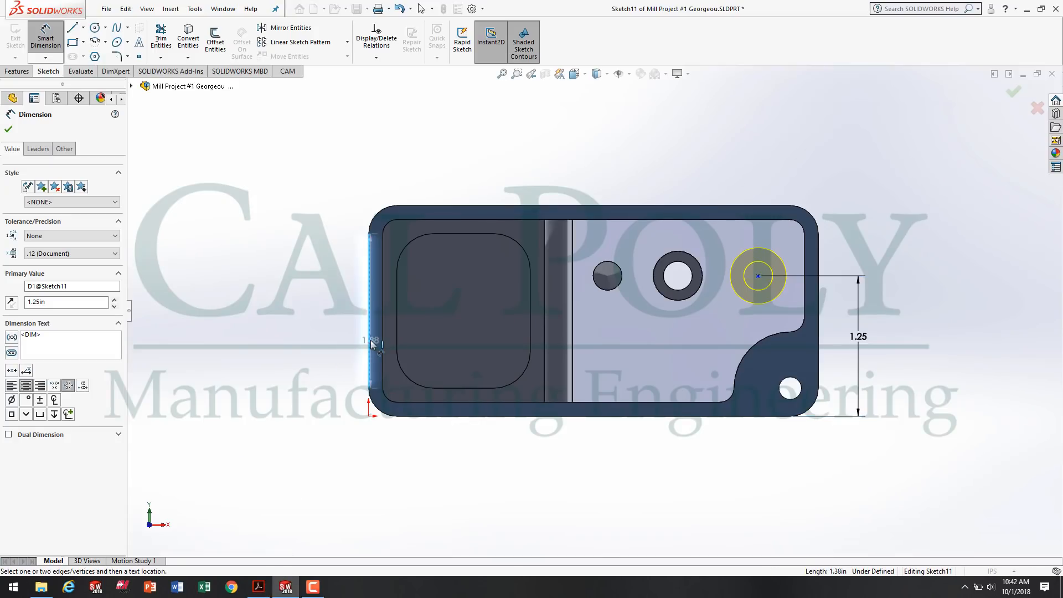
pyautogui.click(758, 276)
pyautogui.click(580, 176)
pyautogui.write('3')
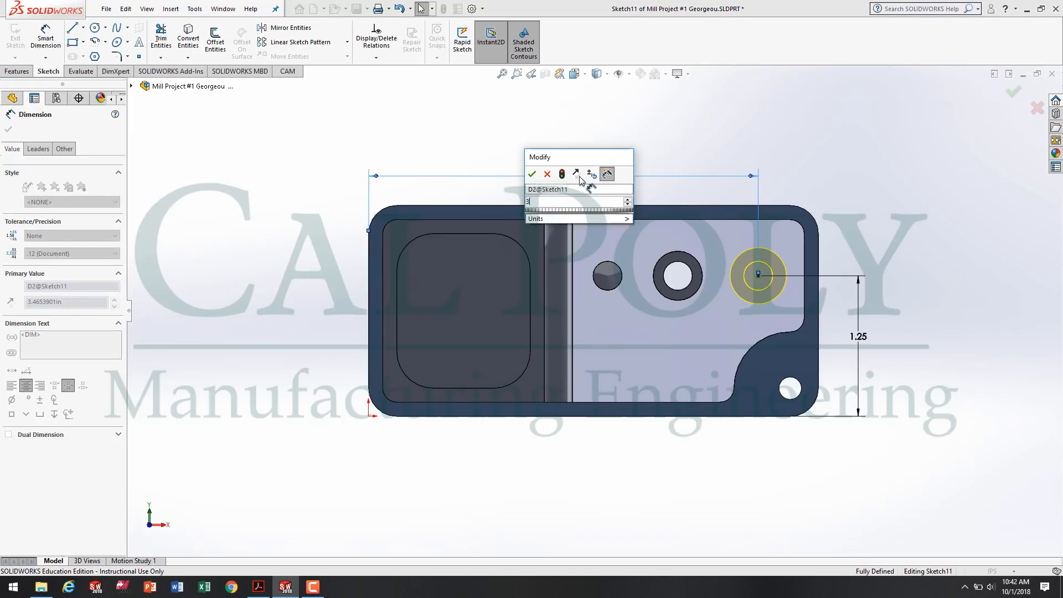
pyautogui.write('.375')
pyautogui.press('Return')
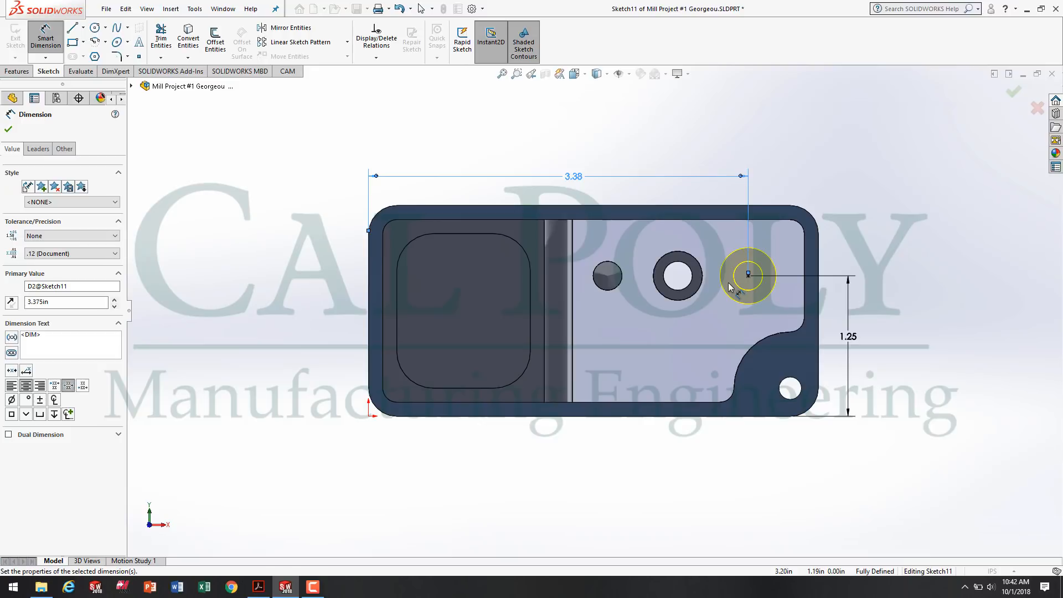
pyautogui.click(8, 129)
pyautogui.click(9, 130)
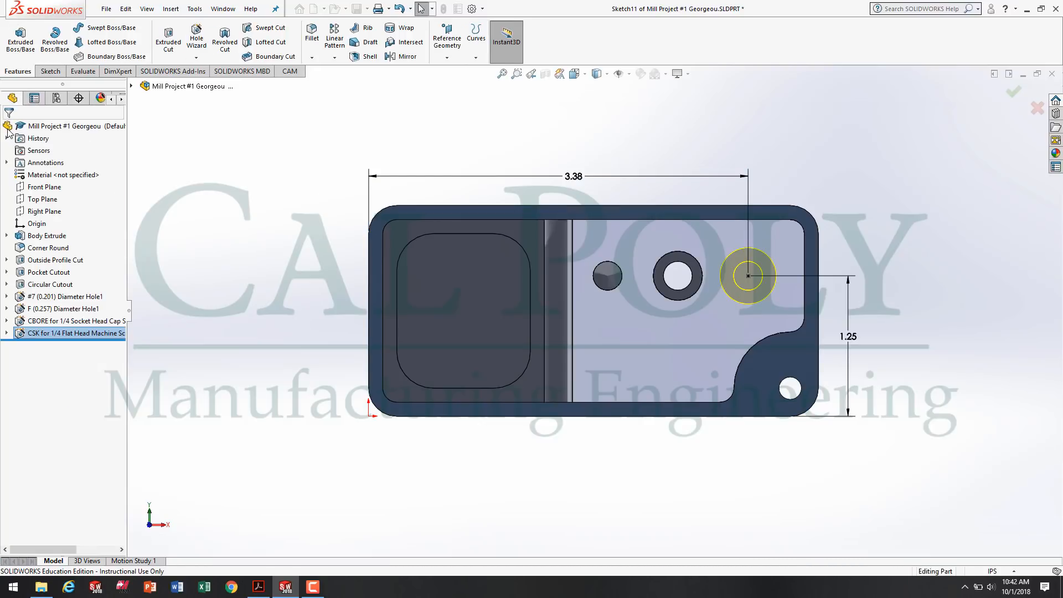
# Check the threaded hole on the drawing in Acrobat Reader, and start a SOLIDWORKS Hole Wizard straight tap, resetting the custom sizing values to their defaults.
pyautogui.moveTo(658, 475); pyautogui.dragTo(590, 173, button='middle')
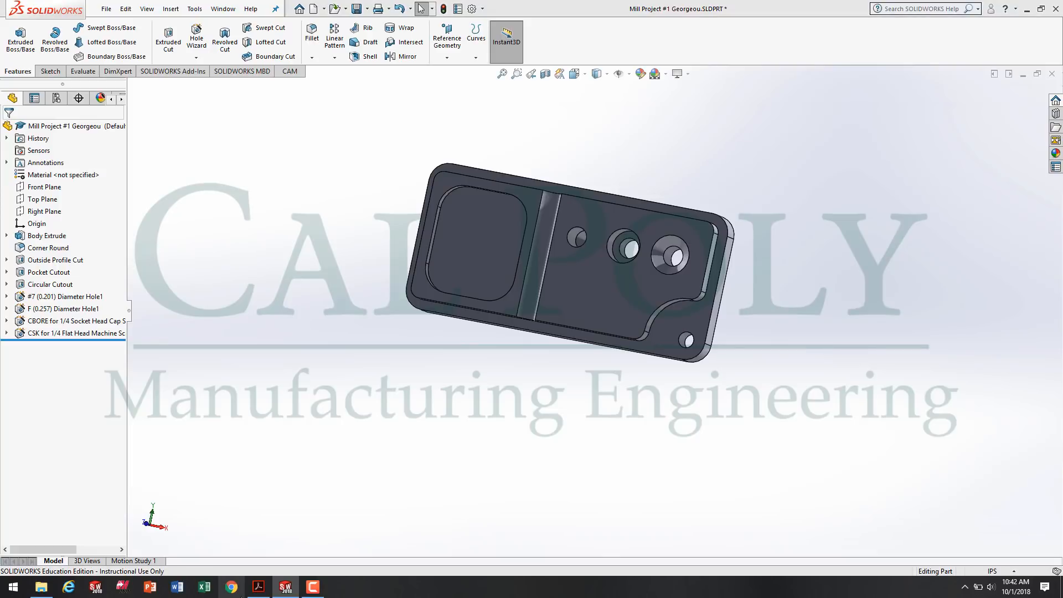
pyautogui.click(258, 590)
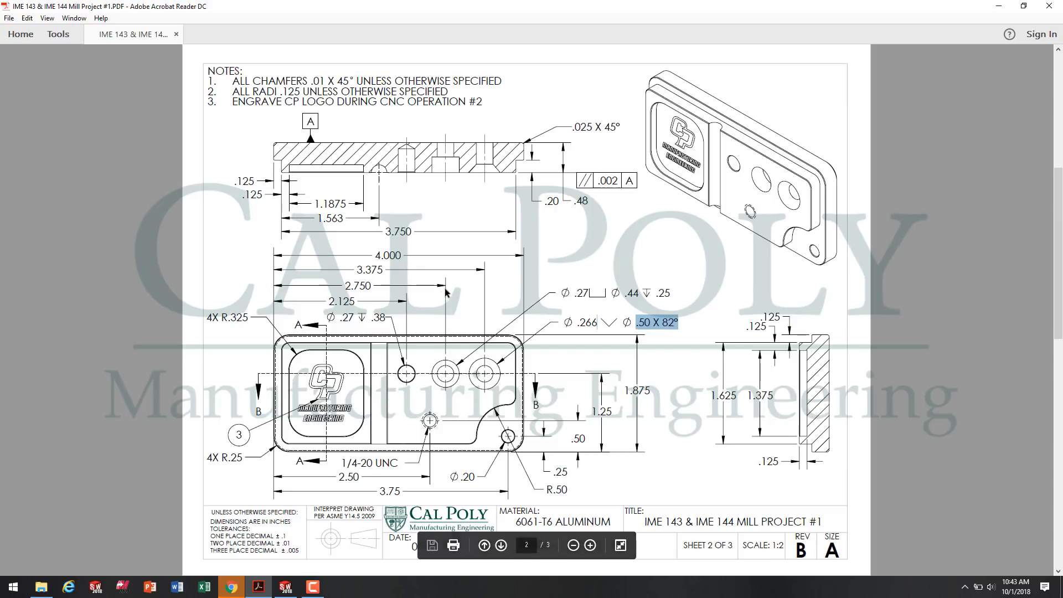
pyautogui.click(289, 590)
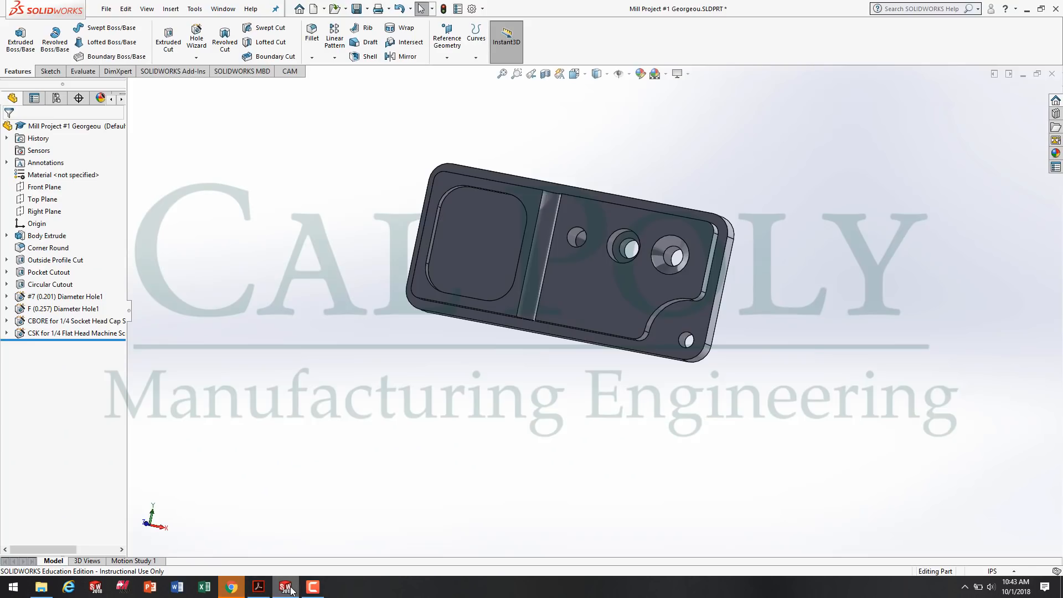
pyautogui.click(196, 41)
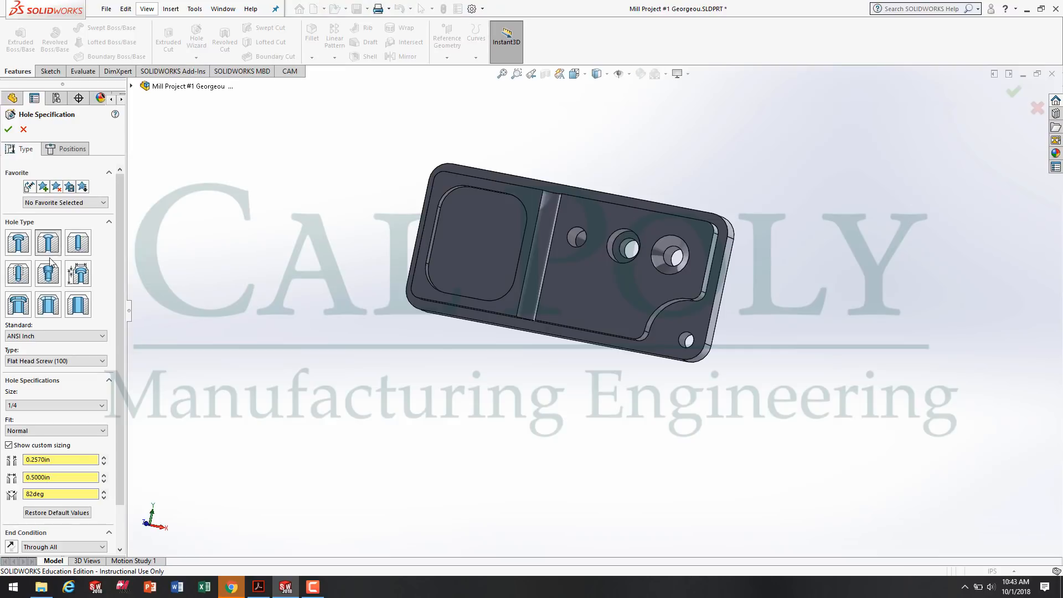
pyautogui.click(18, 273)
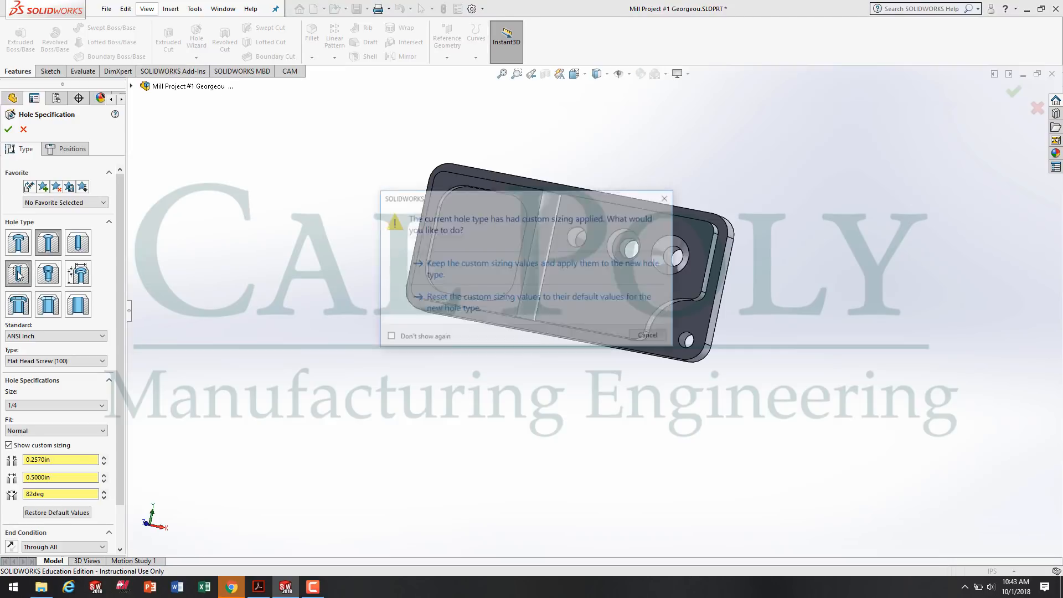
pyautogui.click(475, 304)
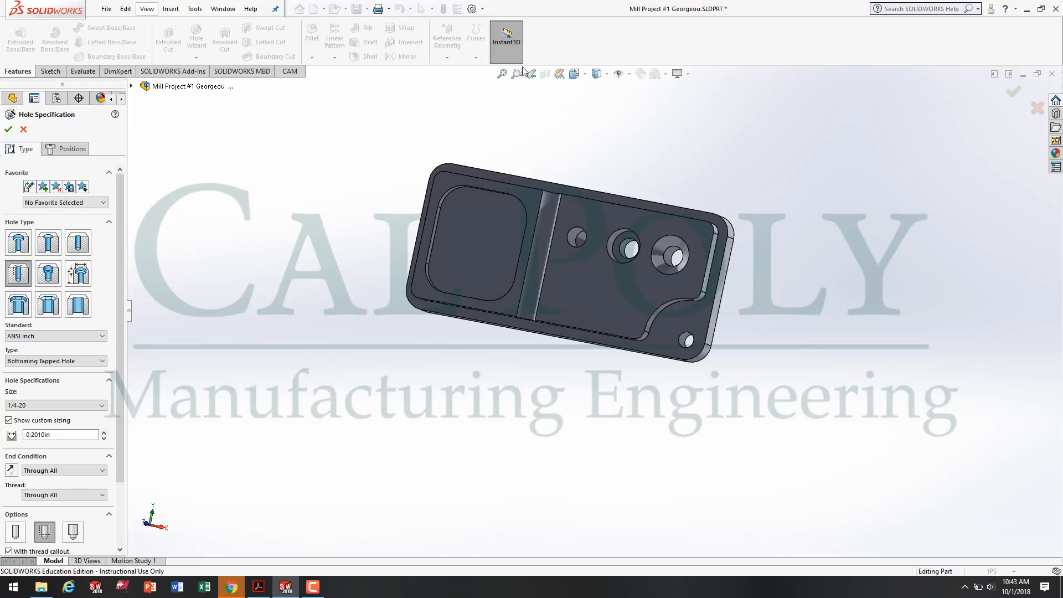
# Set the bottoming tapped hole's size to 1/4-20, turn off its near side countersink, and proceed to positioning the hole.
pyautogui.scroll(-1, 119, 235)
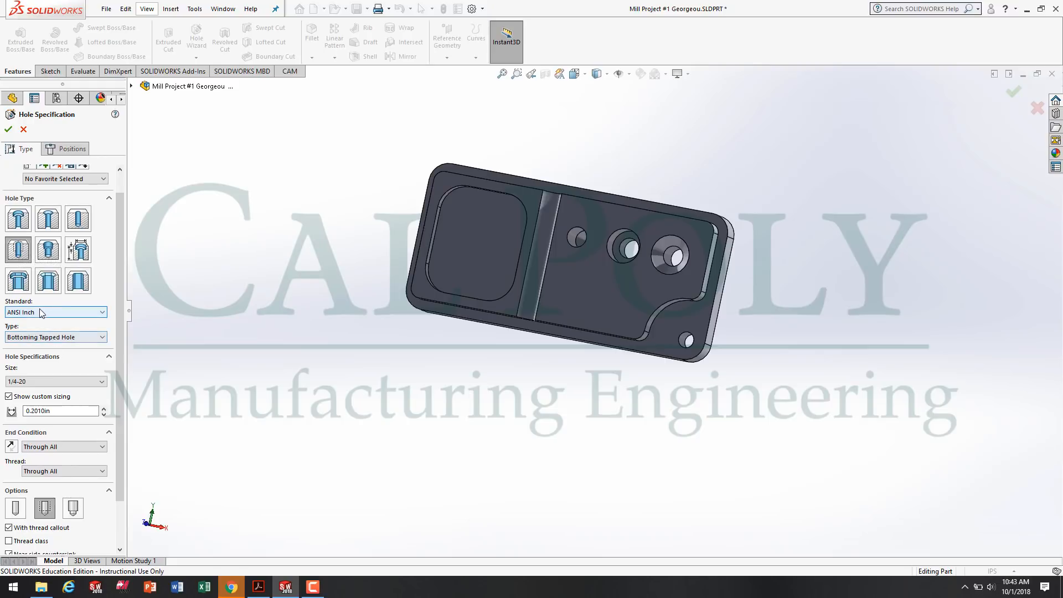
pyautogui.click(83, 382)
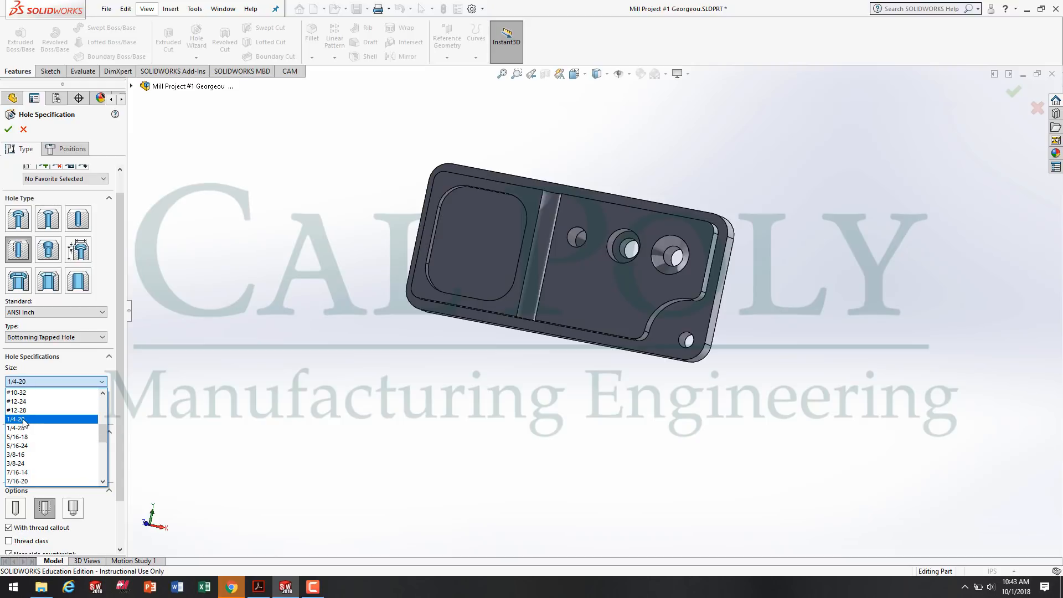
pyautogui.click(22, 420)
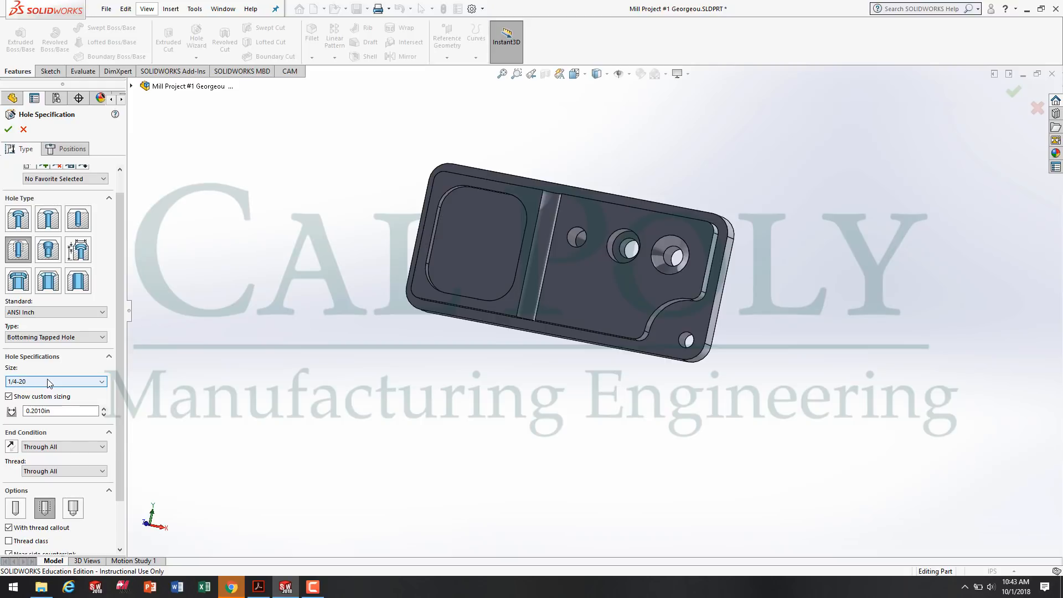
pyautogui.scroll(-3, 85, 386)
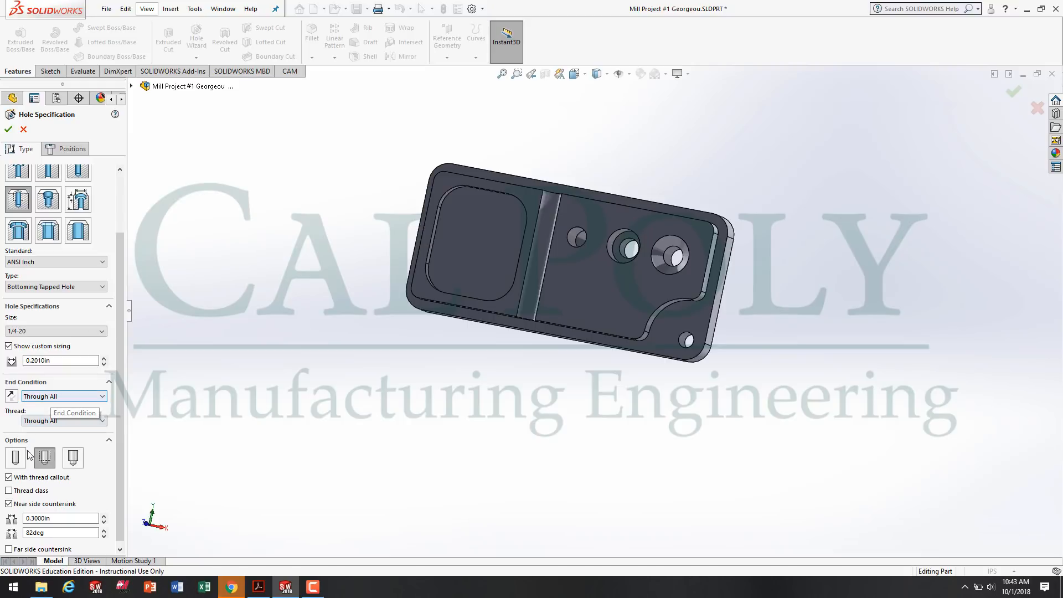
pyautogui.click(9, 504)
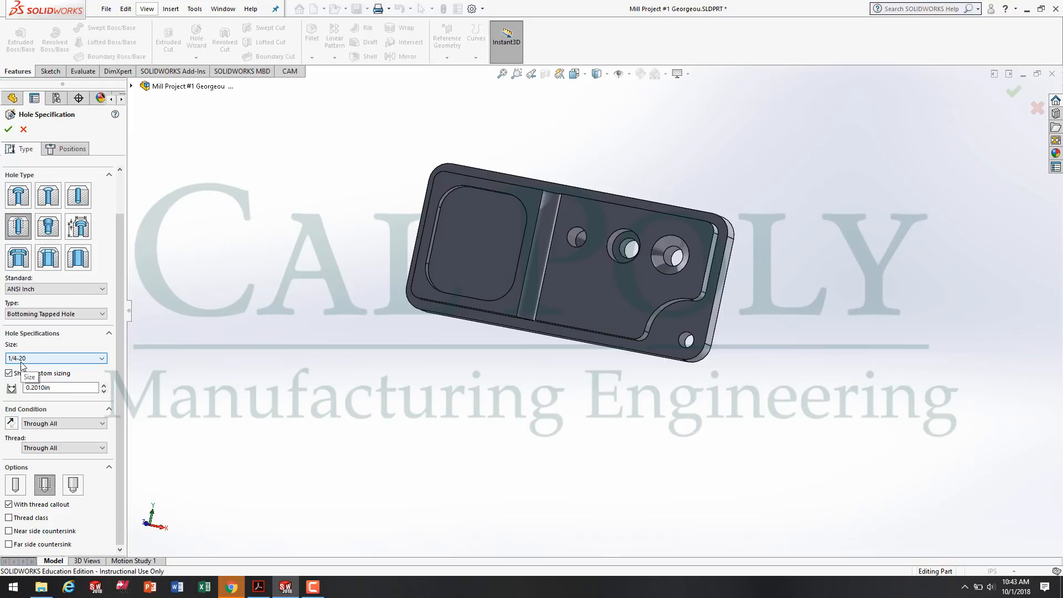
pyautogui.click(69, 152)
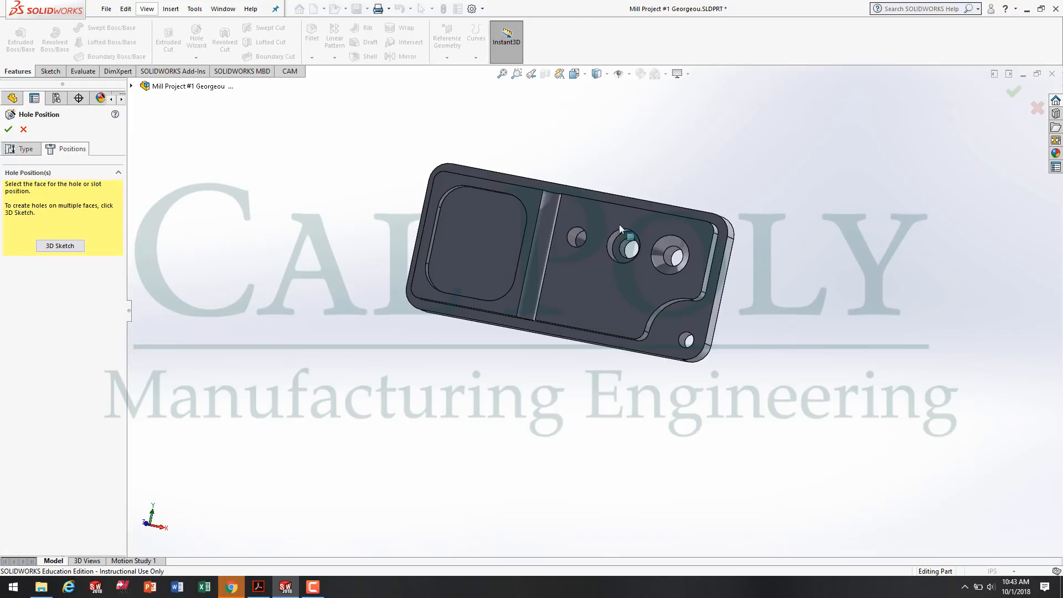
# Place the tapped hole's center point on the raised face with the other holes, below the blind and counterbored holes.
pyautogui.click(580, 304)
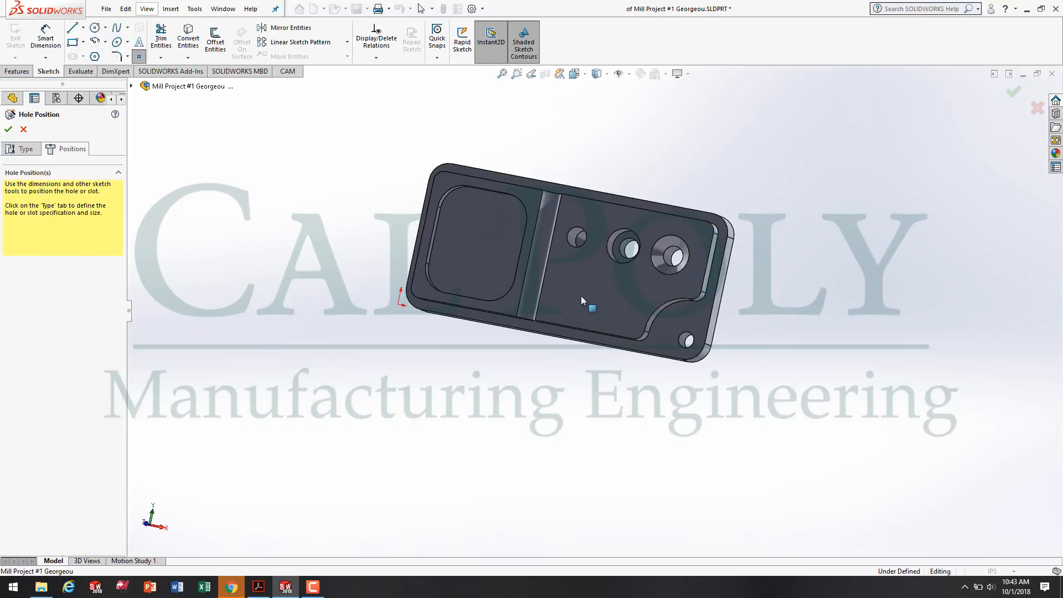
pyautogui.press('space')
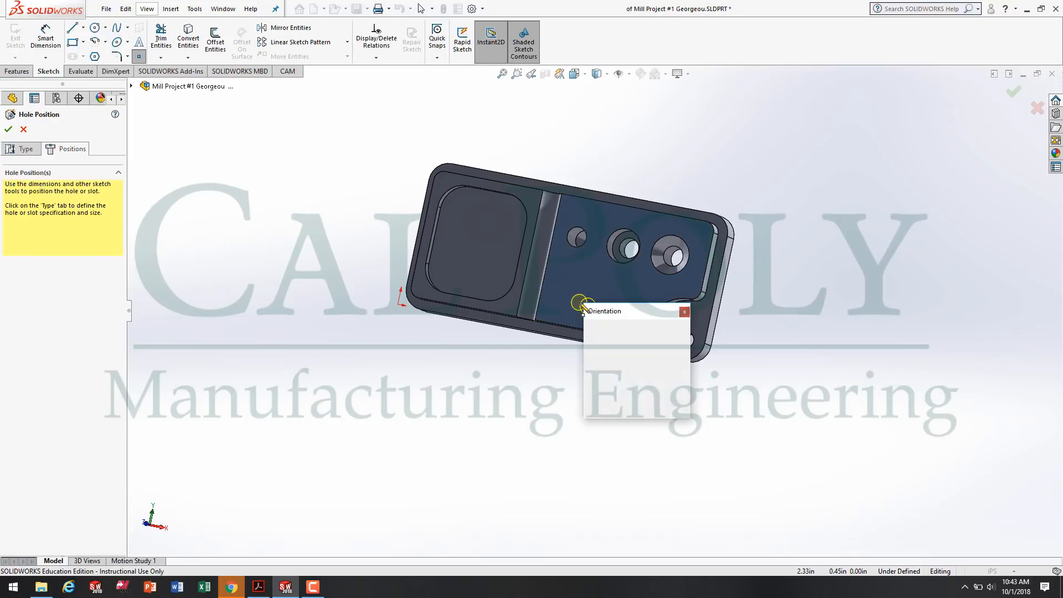
pyautogui.click(683, 376)
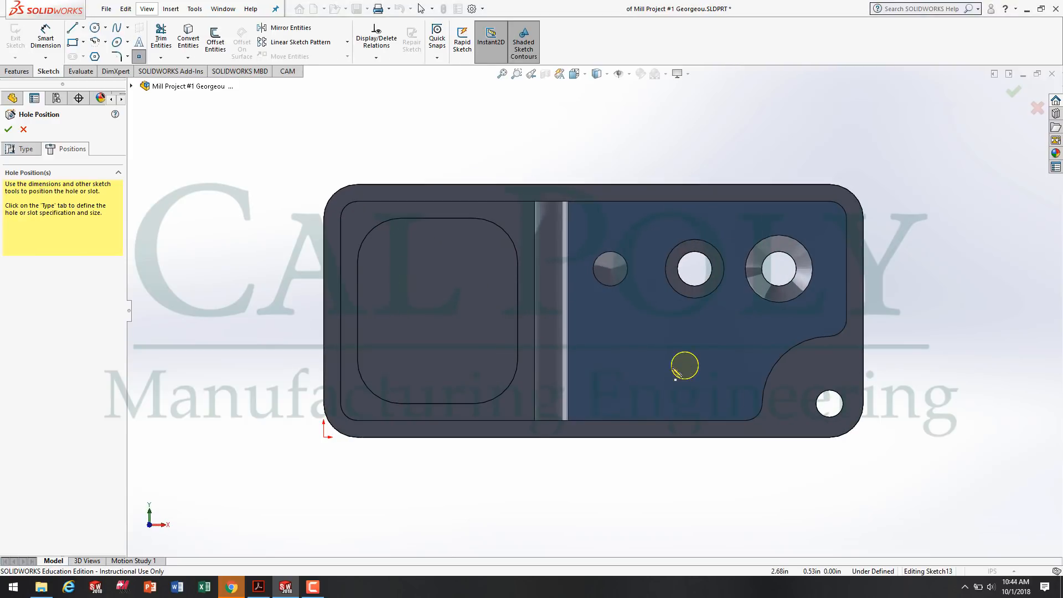
pyautogui.click(637, 371)
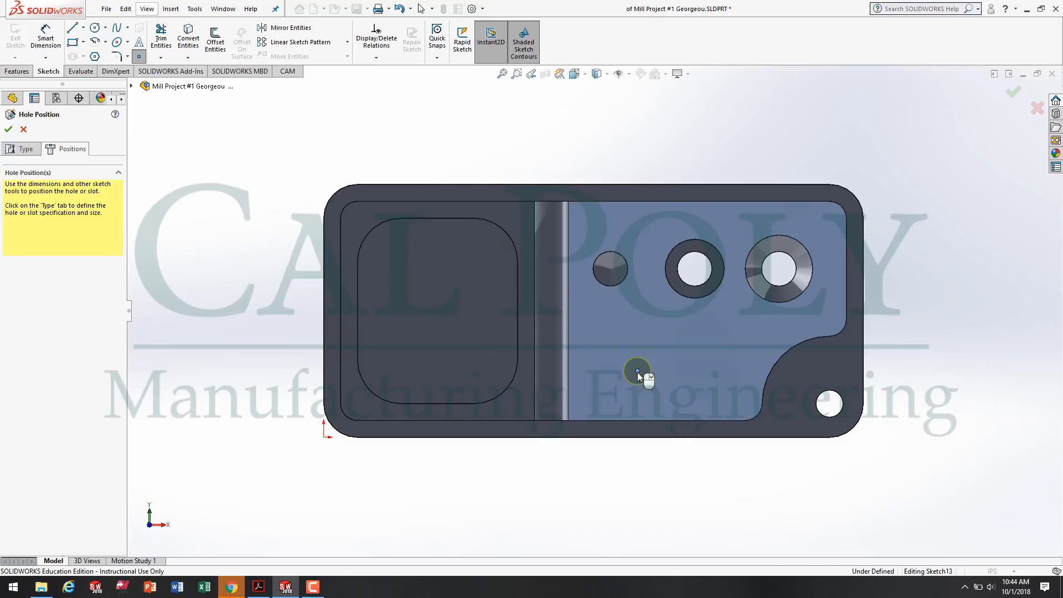
# Check the tapped hole's location on the drawing in Acrobat Reader, and dimension its center 0.5 in above the part's bottom outer edge in SOLIDWORKS.
pyautogui.click(262, 590)
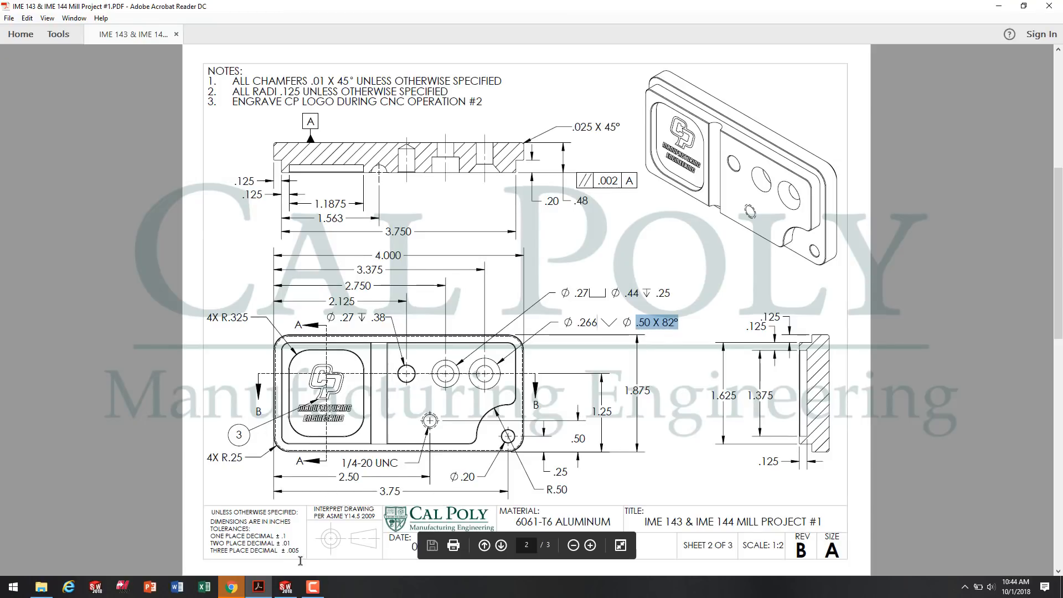
pyautogui.click(286, 586)
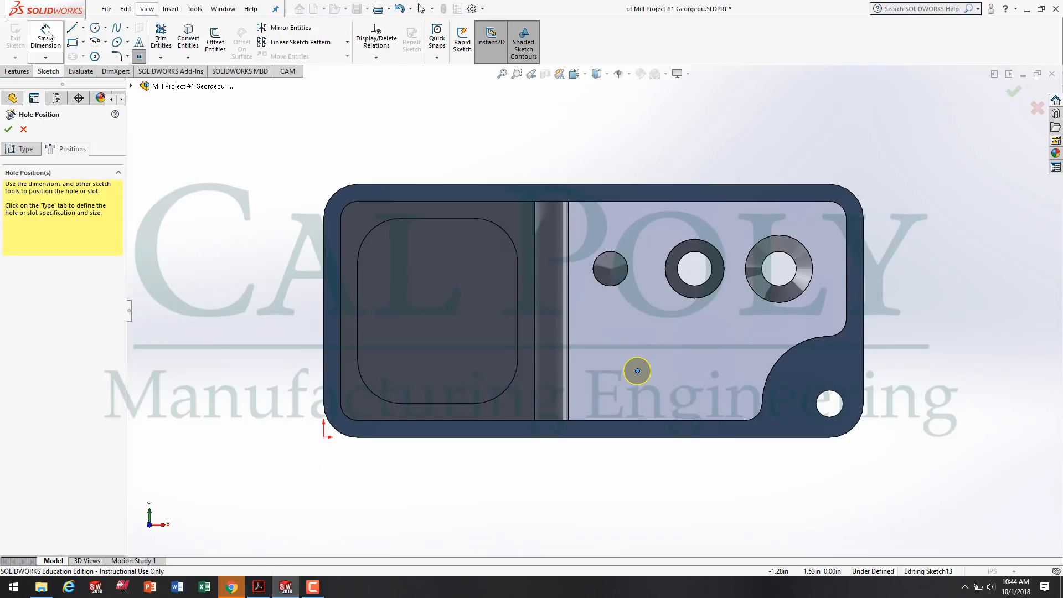
pyautogui.click(46, 34)
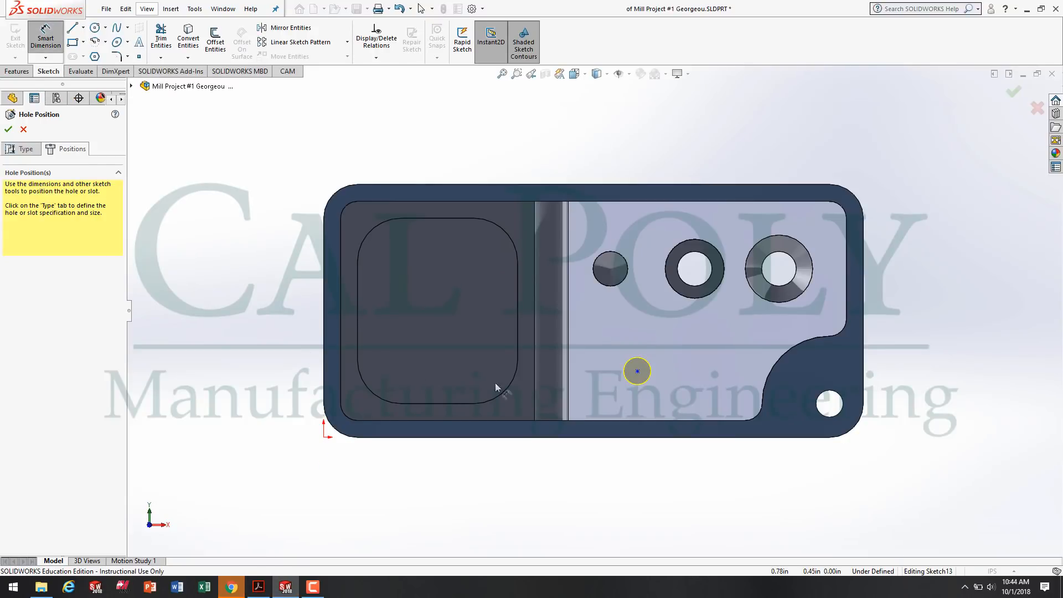
pyautogui.click(638, 371)
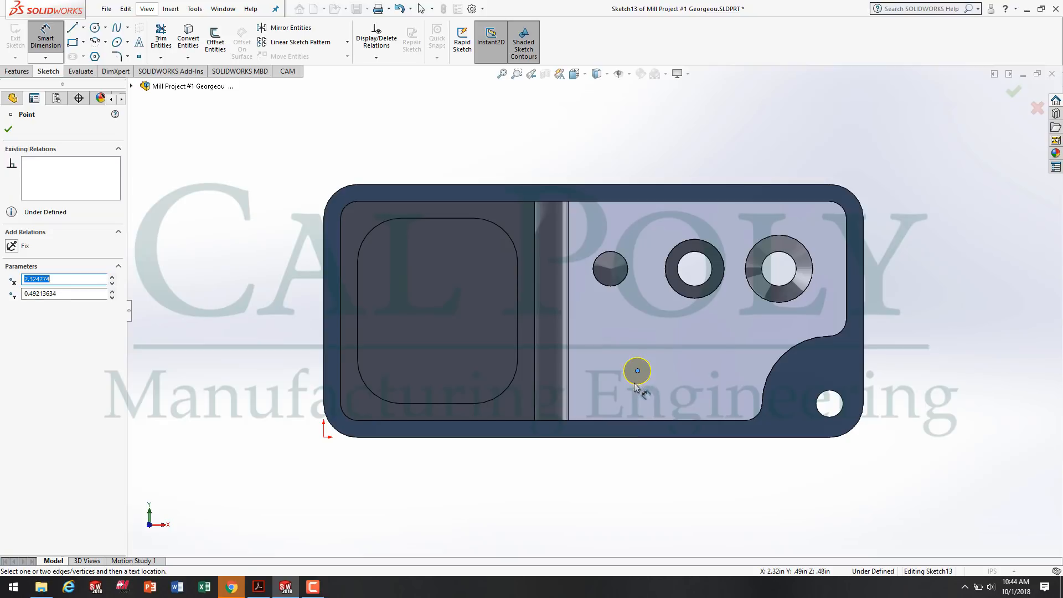
pyautogui.click(636, 438)
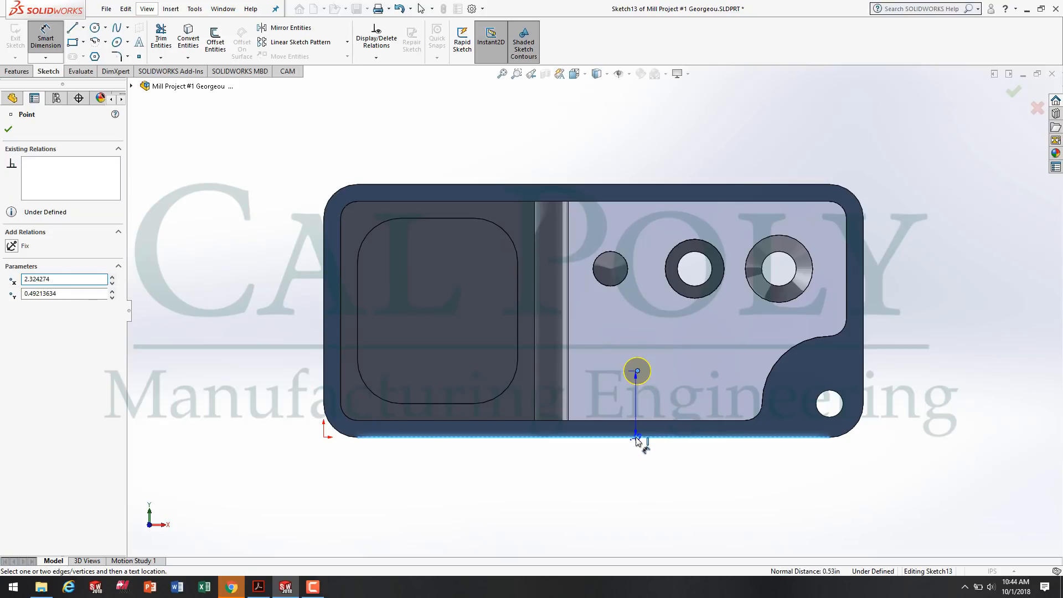
pyautogui.click(926, 410)
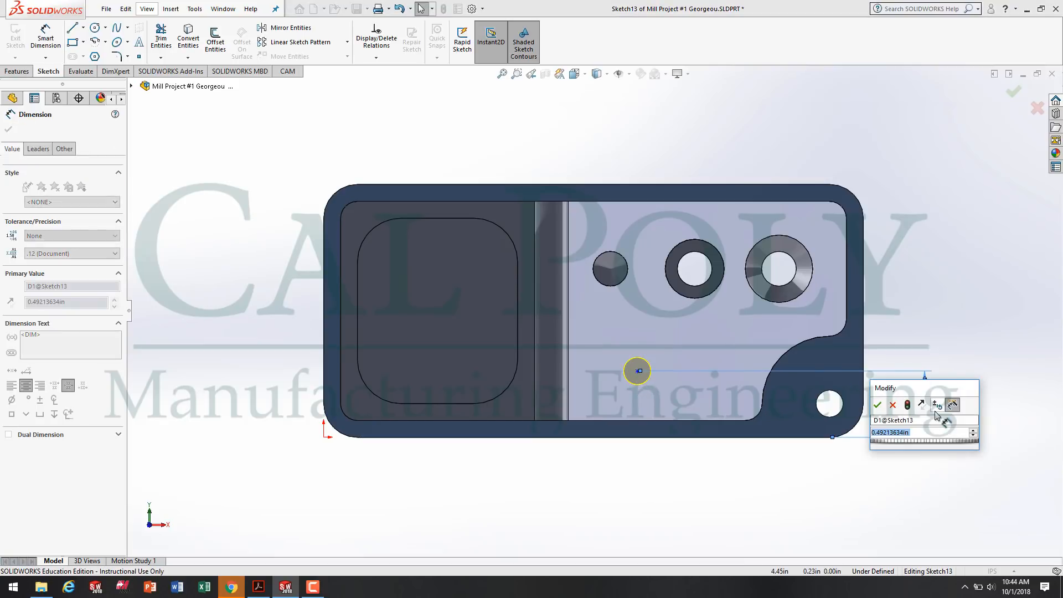
pyautogui.write('.5')
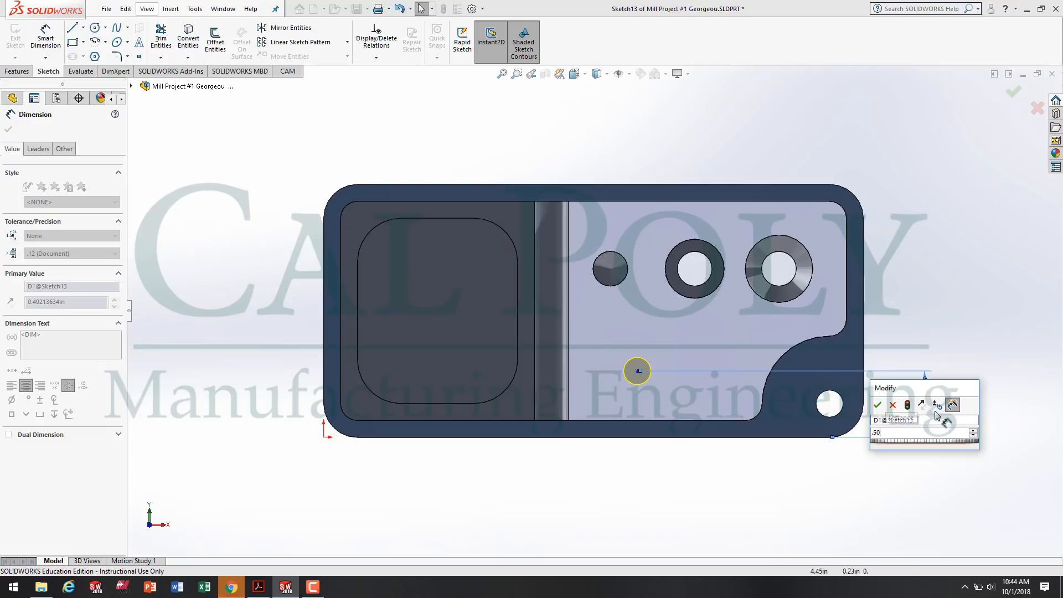
pyautogui.press('Return')
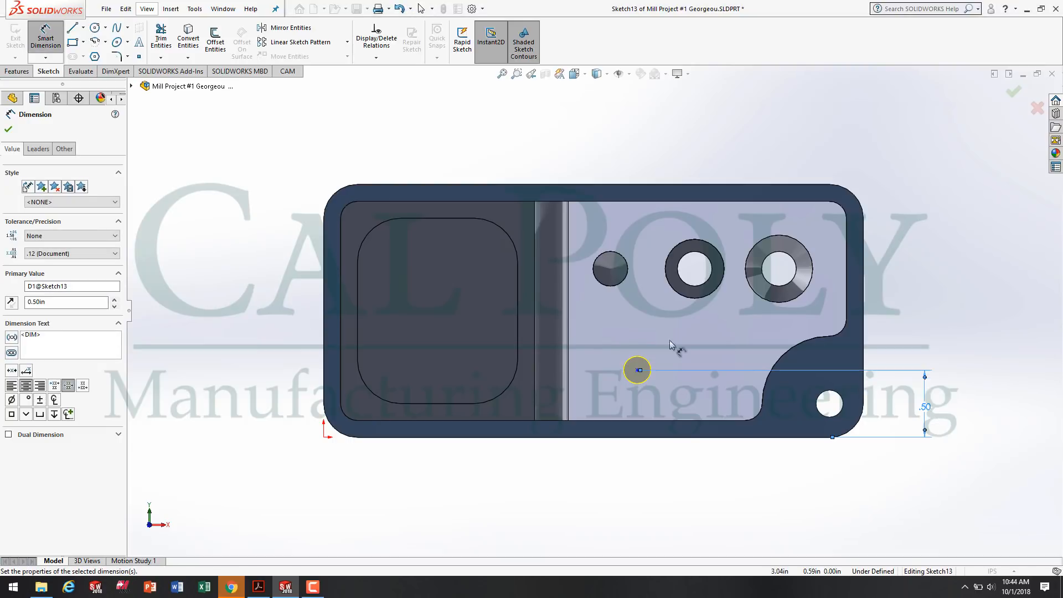
# Dimension the tapped hole's center 2.50 in from the part's left outer edge and finish the hole.
pyautogui.click(326, 371)
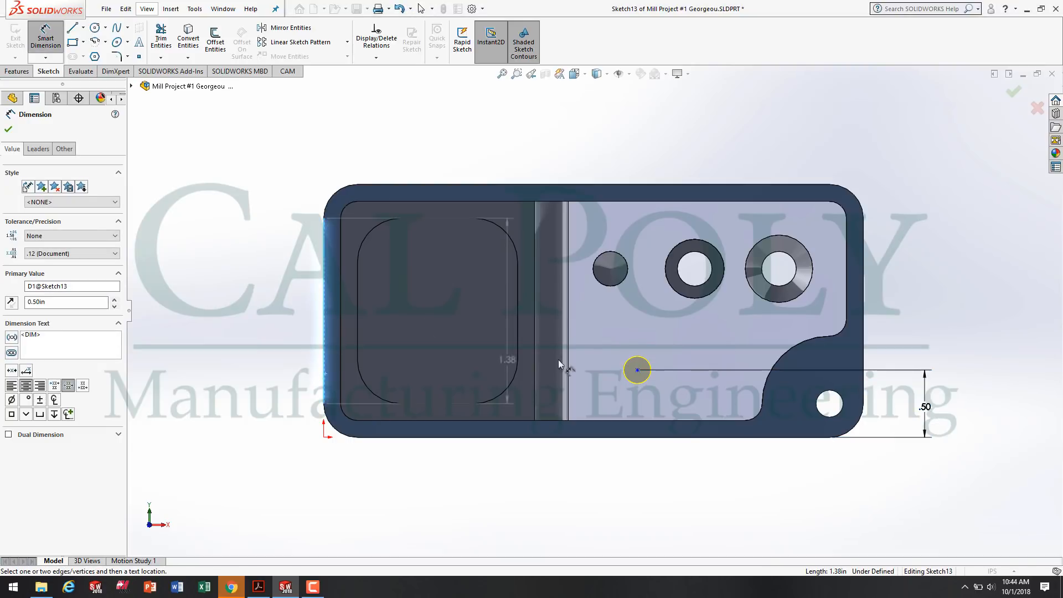
pyautogui.click(637, 370)
pyautogui.click(566, 482)
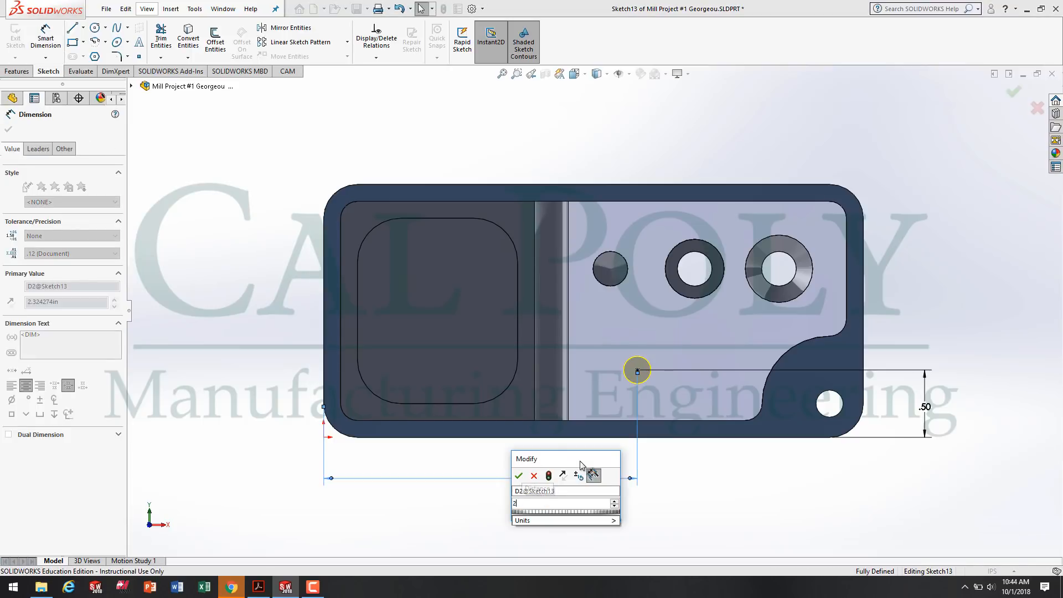
pyautogui.press('Return')
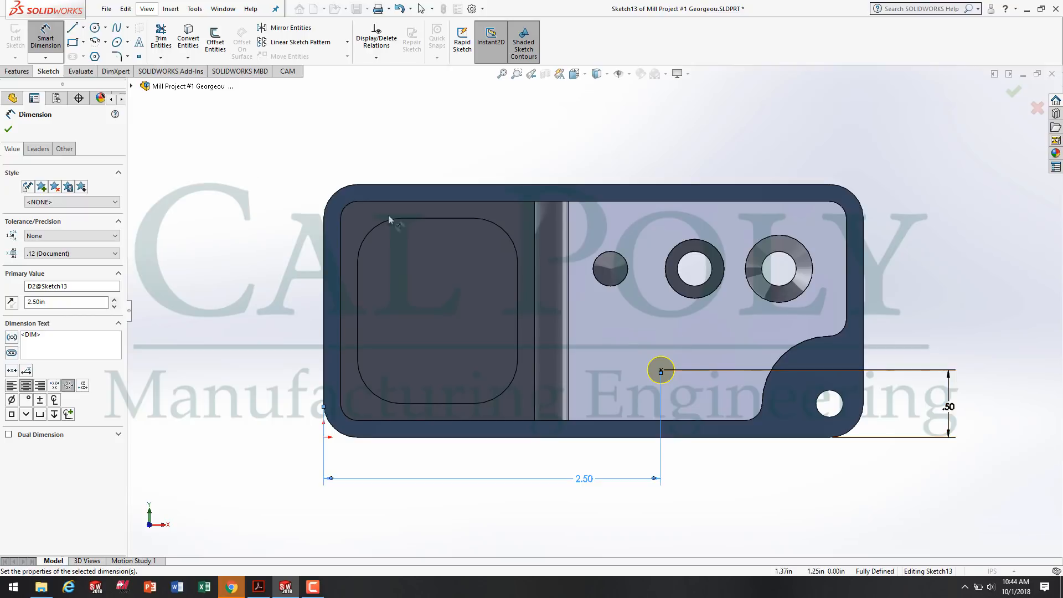
pyautogui.click(9, 130)
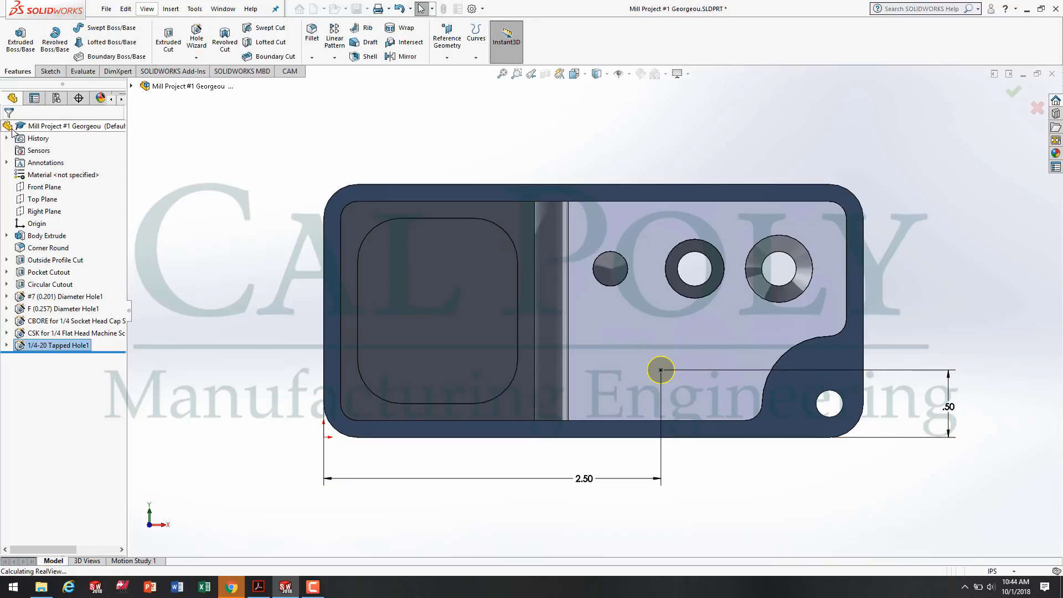
pyautogui.click(244, 431)
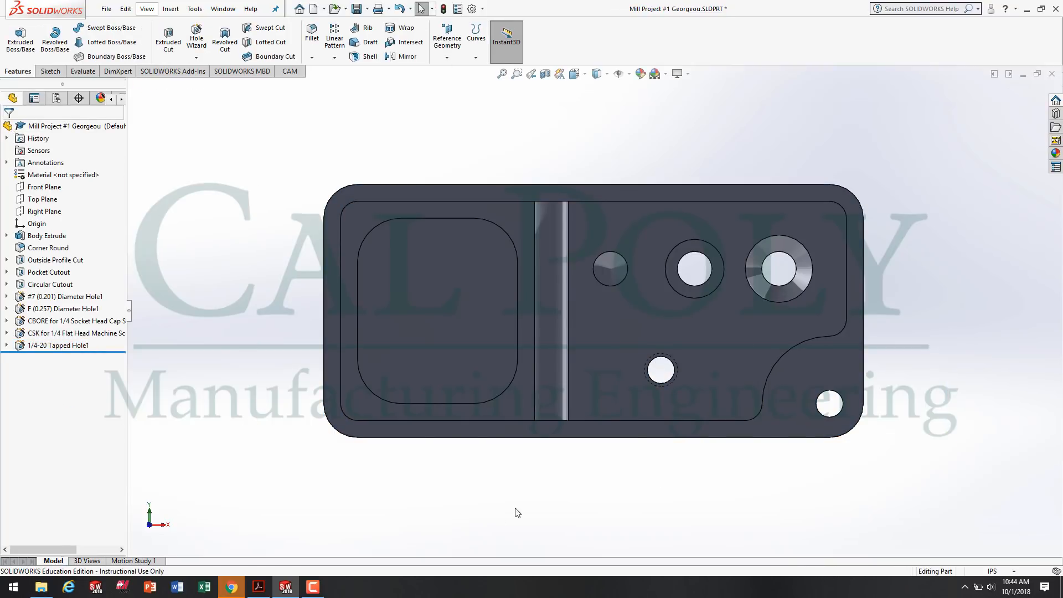
# Inspect the part with its finished holes and save it.
pyautogui.scroll(2, 521, 504)
pyautogui.moveTo(600, 417); pyautogui.dragTo(546, 304, button='middle')
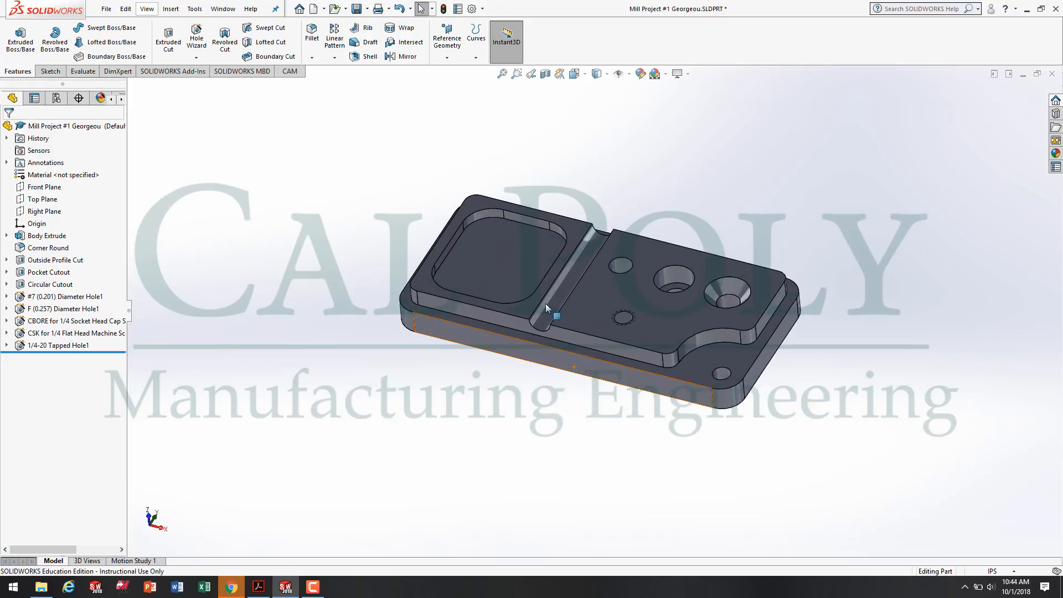
pyautogui.scroll(-3, 546, 304)
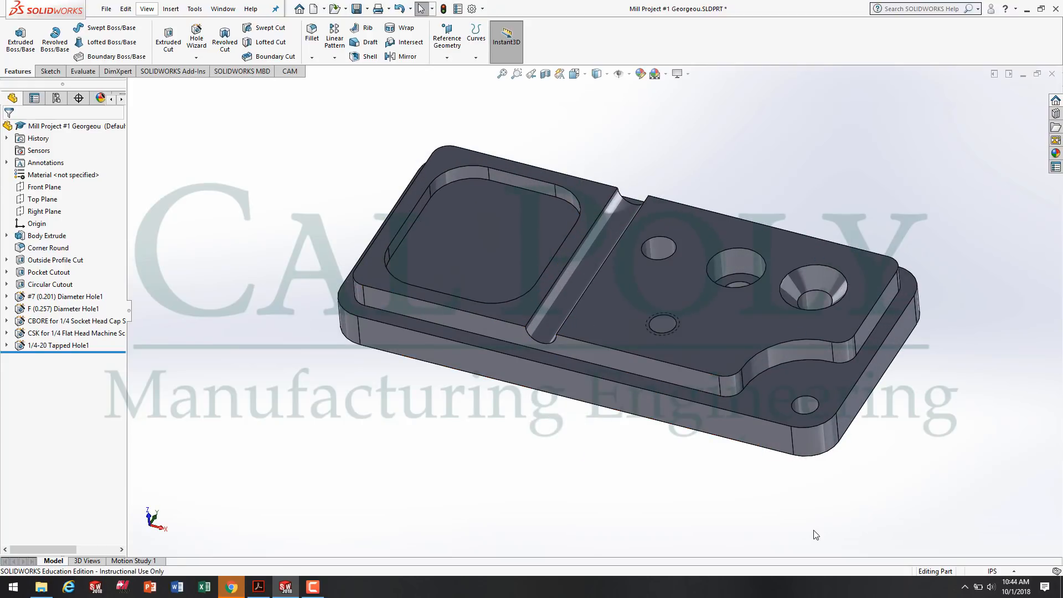
pyautogui.click(357, 9)
pyautogui.scroll(3, 612, 318)
pyautogui.moveTo(612, 317); pyautogui.dragTo(576, 352, button='middle')
pyautogui.scroll(-1, 577, 352)
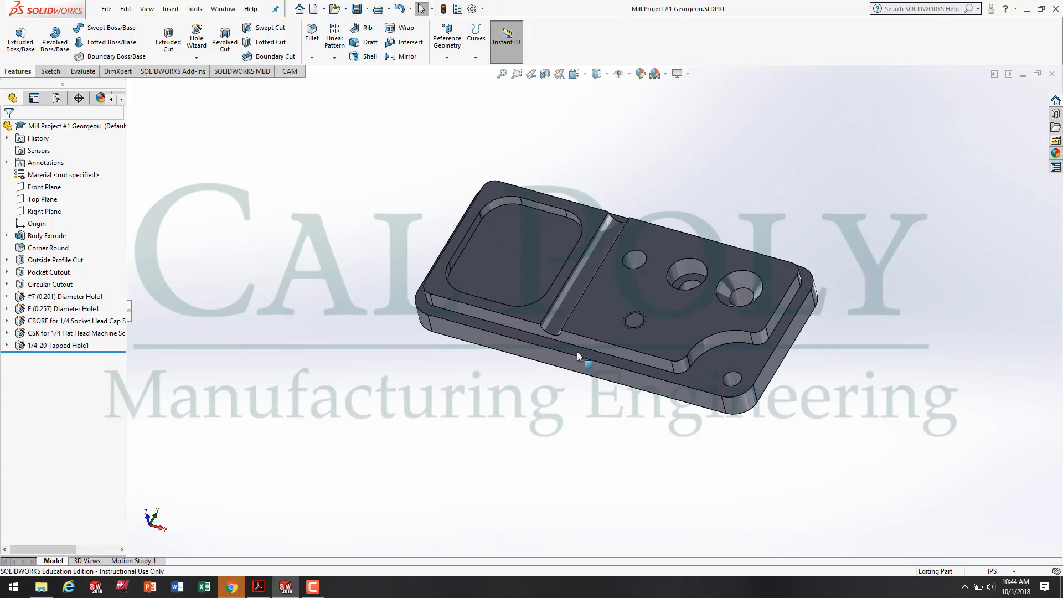
# Switch to the drawing in Acrobat Reader and review its chamfer note and edge chamfer callout.
pyautogui.click(259, 587)
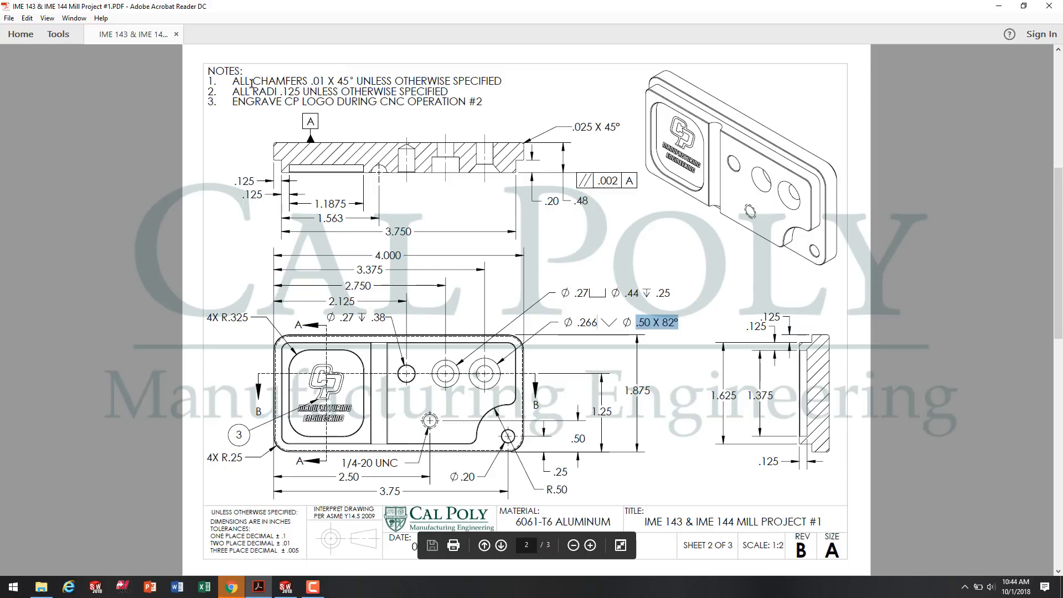
pyautogui.moveTo(252, 87); pyautogui.dragTo(315, 86)
pyautogui.click(351, 97)
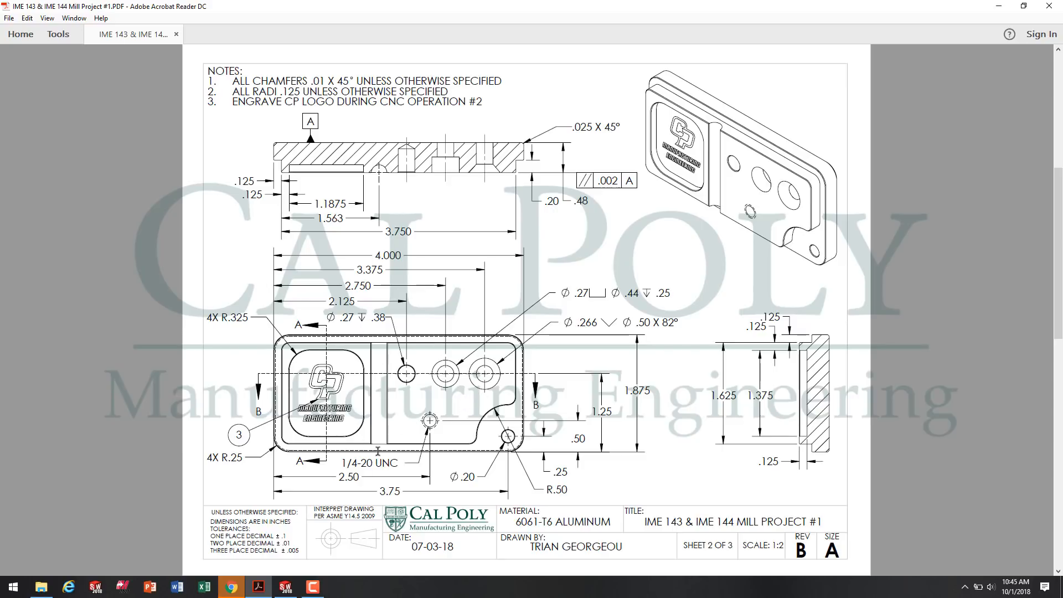
# Switch back to SOLIDWORKS and chamfer the outer edge of the part's underside with a 0.025 in distance at 45 degrees.
pyautogui.click(287, 586)
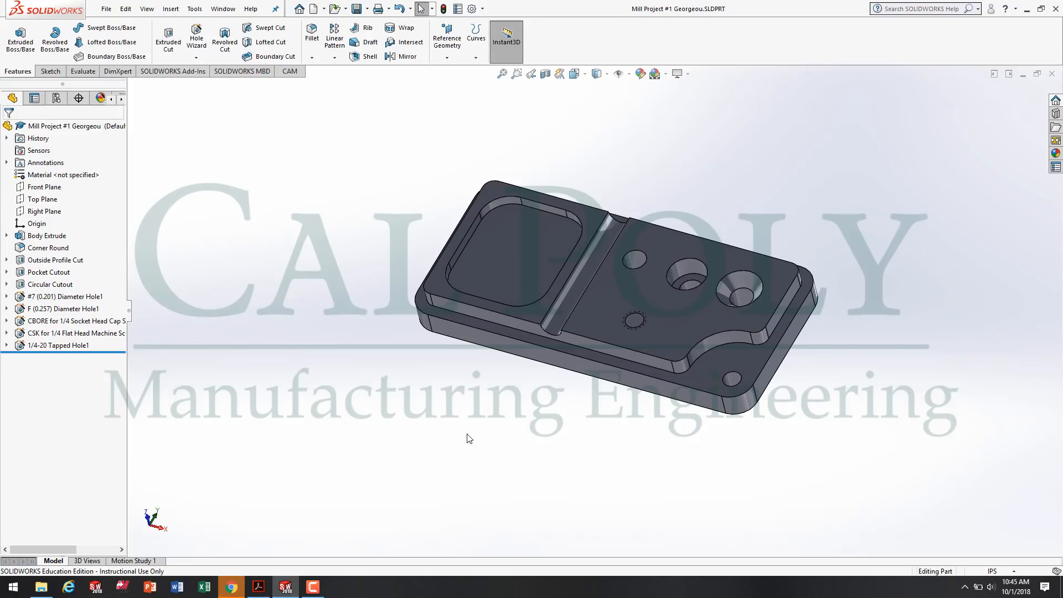
pyautogui.click(313, 58)
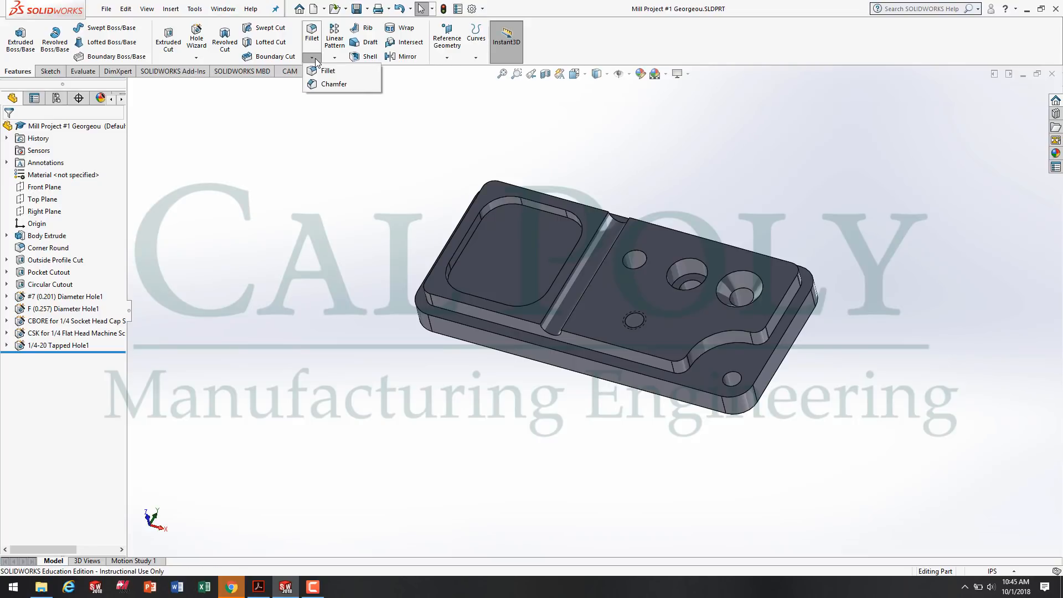
pyautogui.click(354, 87)
pyautogui.moveTo(541, 439); pyautogui.dragTo(533, 273, button='middle')
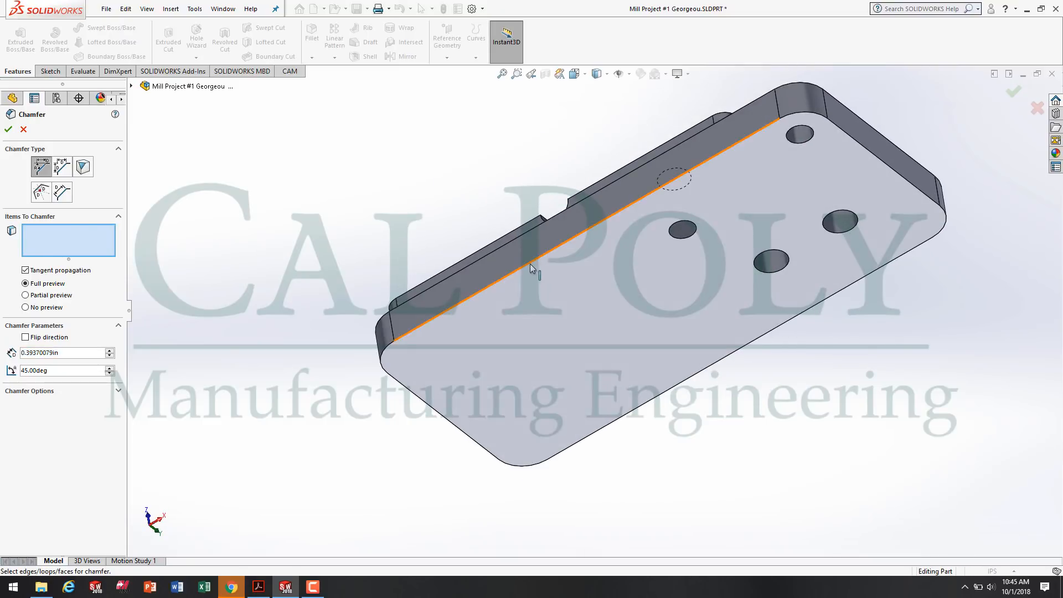
pyautogui.click(75, 354)
pyautogui.moveTo(75, 354); pyautogui.dragTo(3, 359)
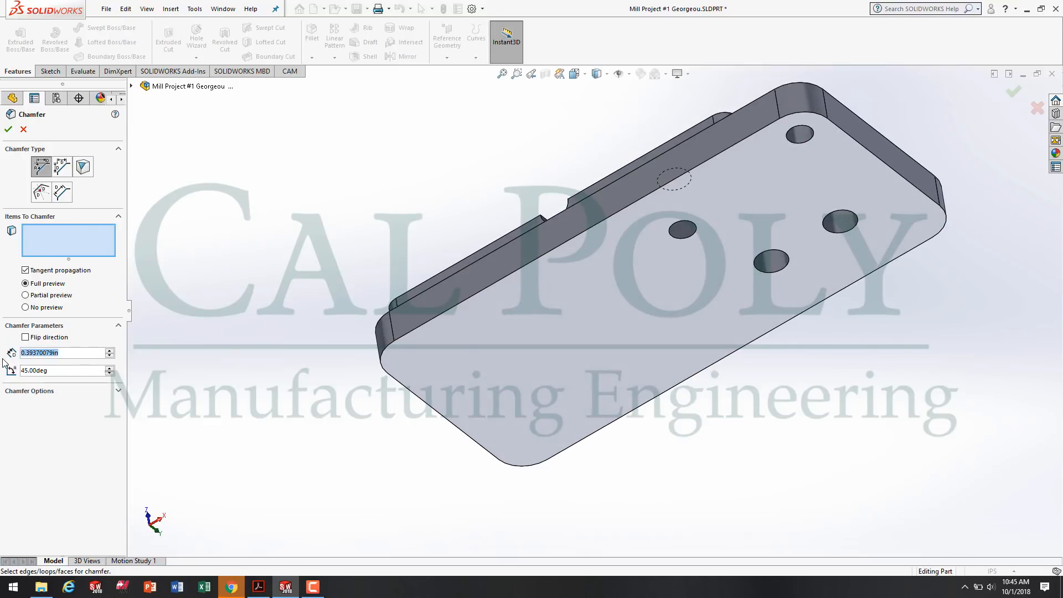
pyautogui.write('.025')
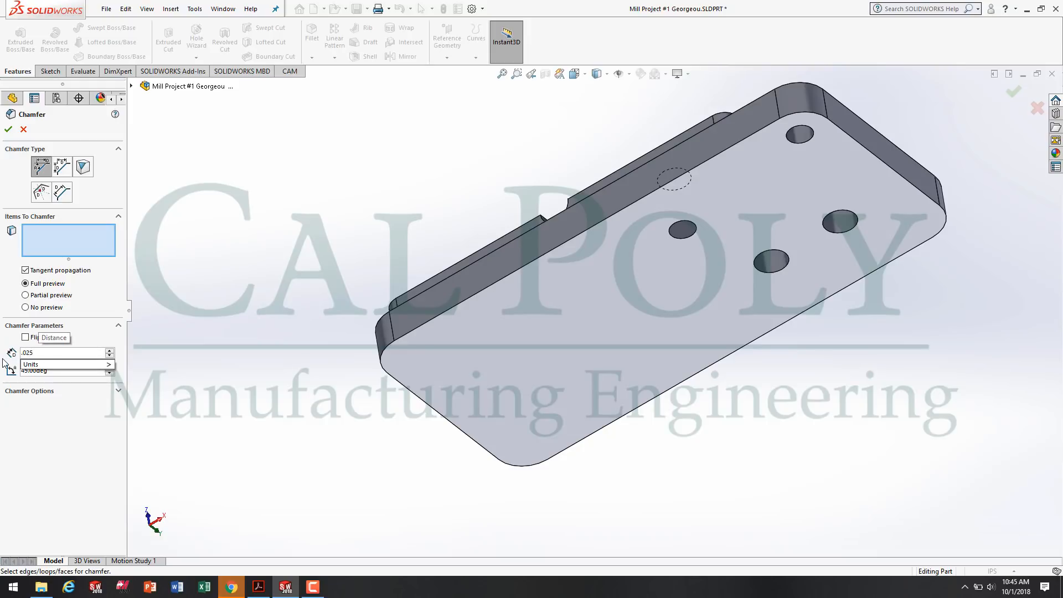
pyautogui.click(415, 330)
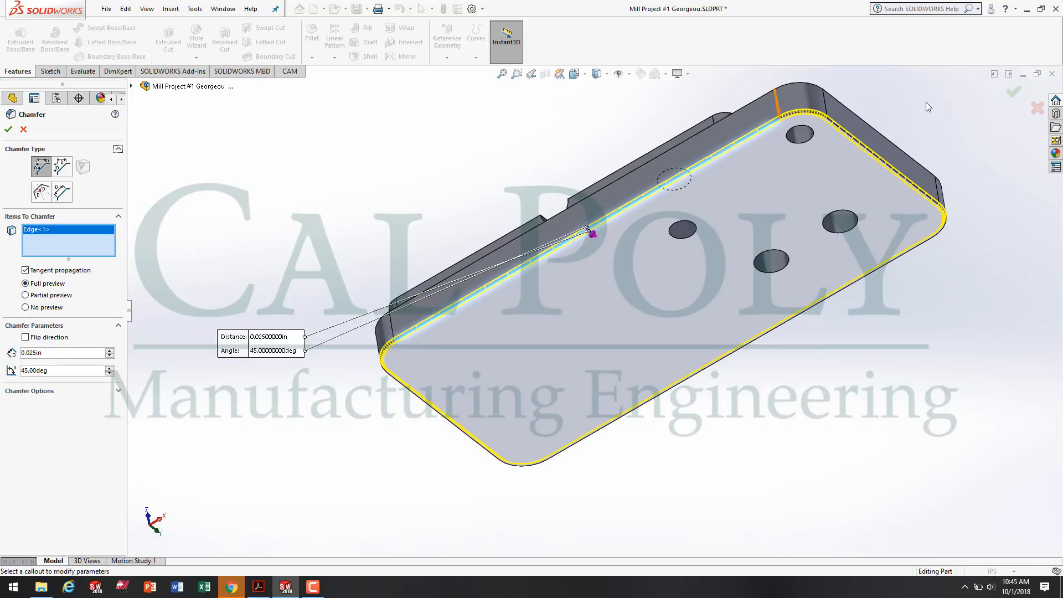
pyautogui.click(8, 129)
# Rename the new chamfer feature as Bottom Chamfer through its feature properties.
pyautogui.moveTo(464, 208); pyautogui.dragTo(132, 312, button='middle')
pyautogui.rightClick(37, 358)
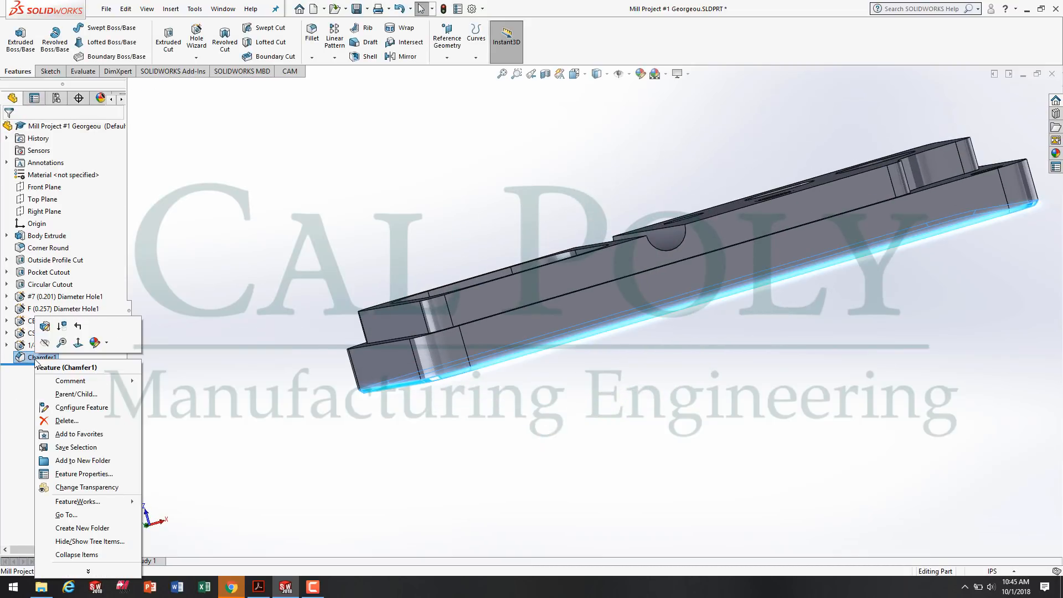
pyautogui.click(13, 404)
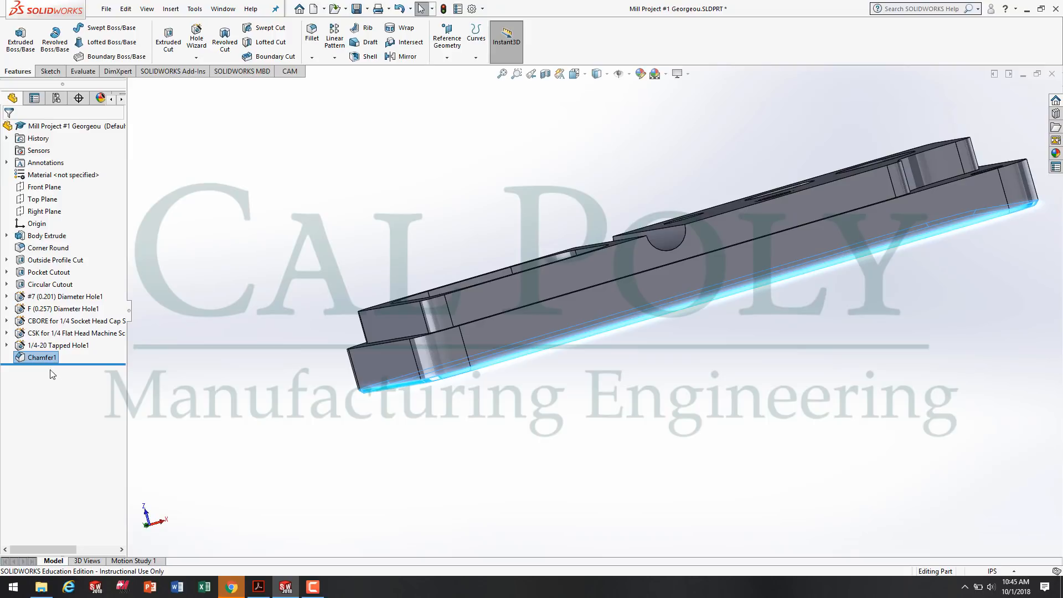
pyautogui.rightClick(42, 357)
pyautogui.click(92, 480)
pyautogui.write('Bottom Chamfer')
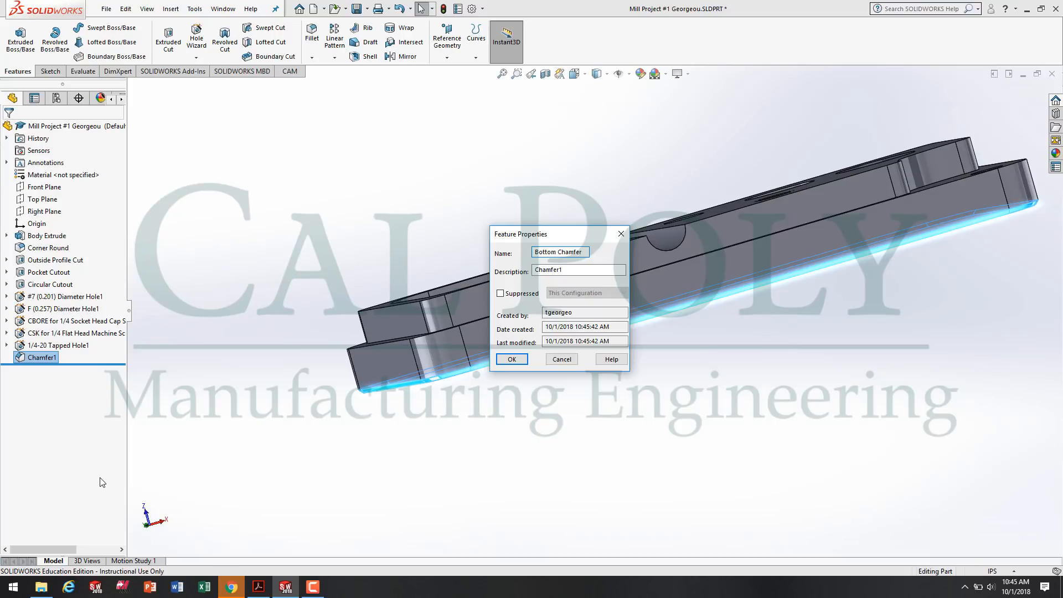
pyautogui.click(512, 358)
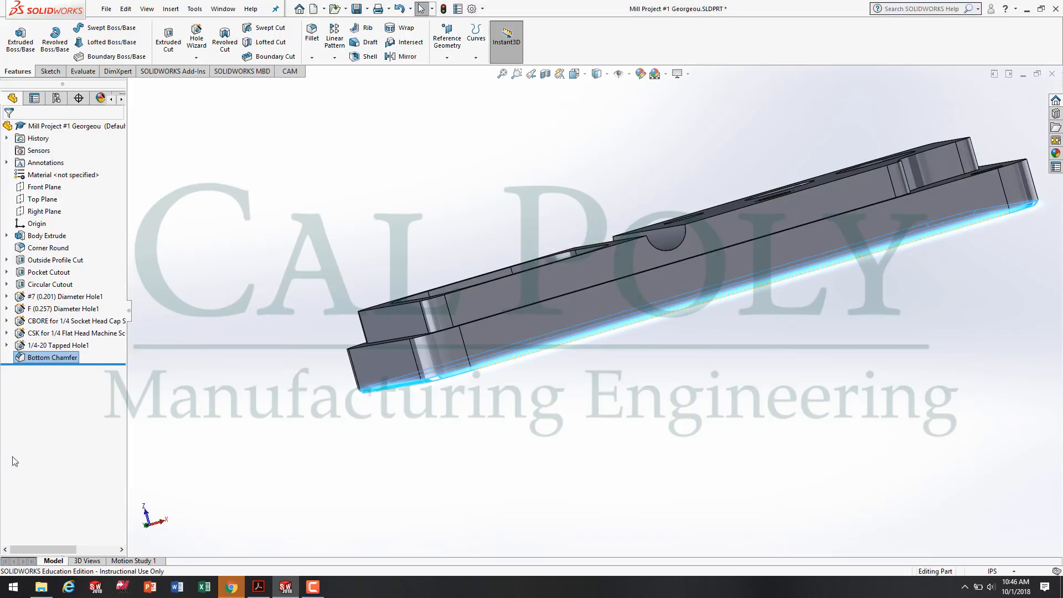
# Start a 0.01 in chamfer at 45 degrees on the pocket-side top face and the outer and groove-side edges of the raised hole-side face.
pyautogui.click(373, 166)
pyautogui.moveTo(386, 160); pyautogui.dragTo(366, 314, button='middle')
pyautogui.scroll(-1, 366, 313)
pyautogui.scroll(4, 719, 321)
pyautogui.scroll(-2, 811, 277)
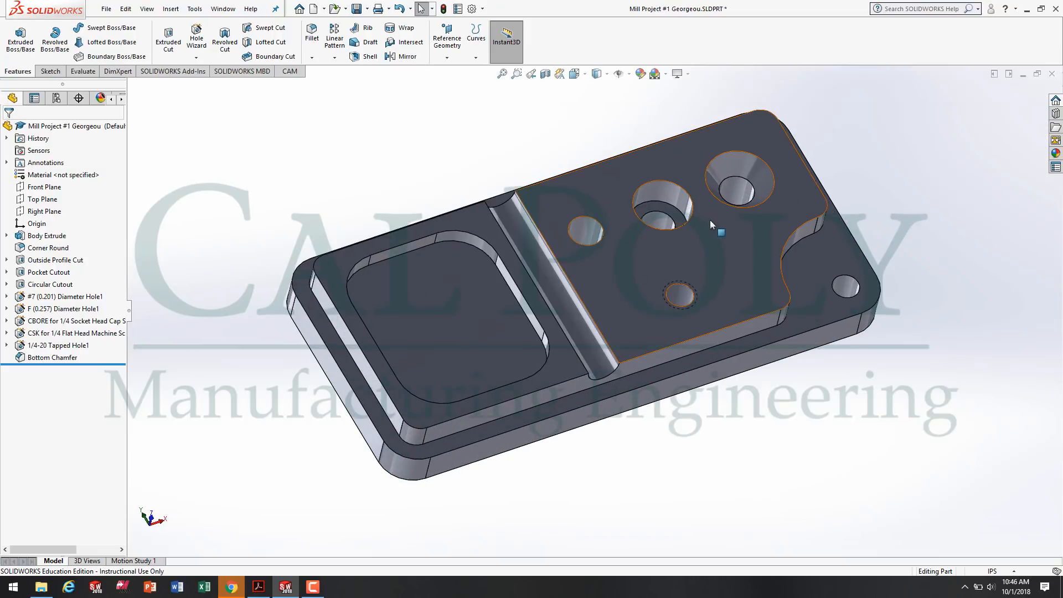
pyautogui.click(312, 57)
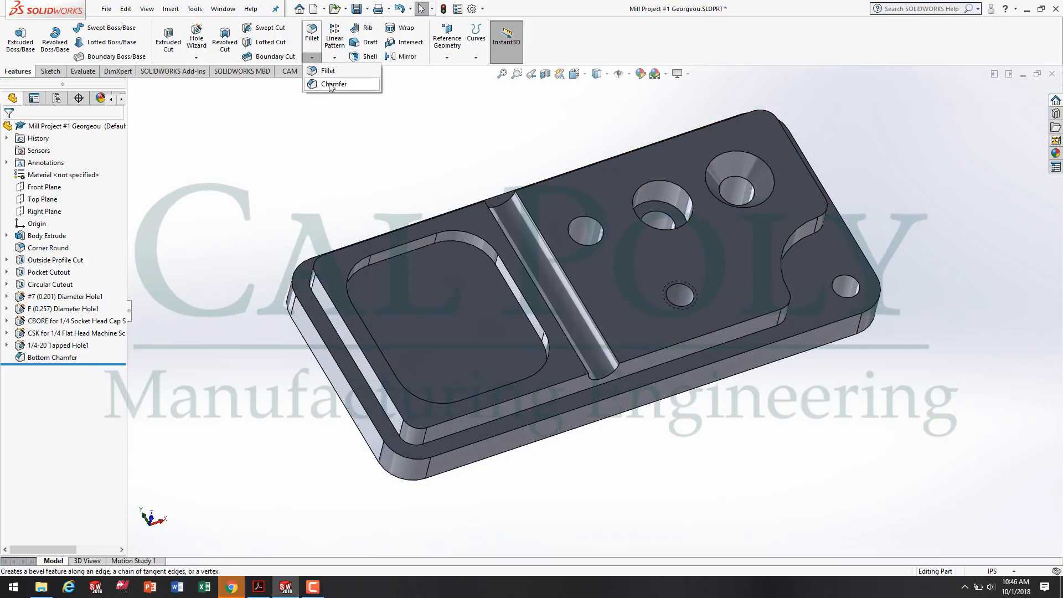
pyautogui.click(332, 91)
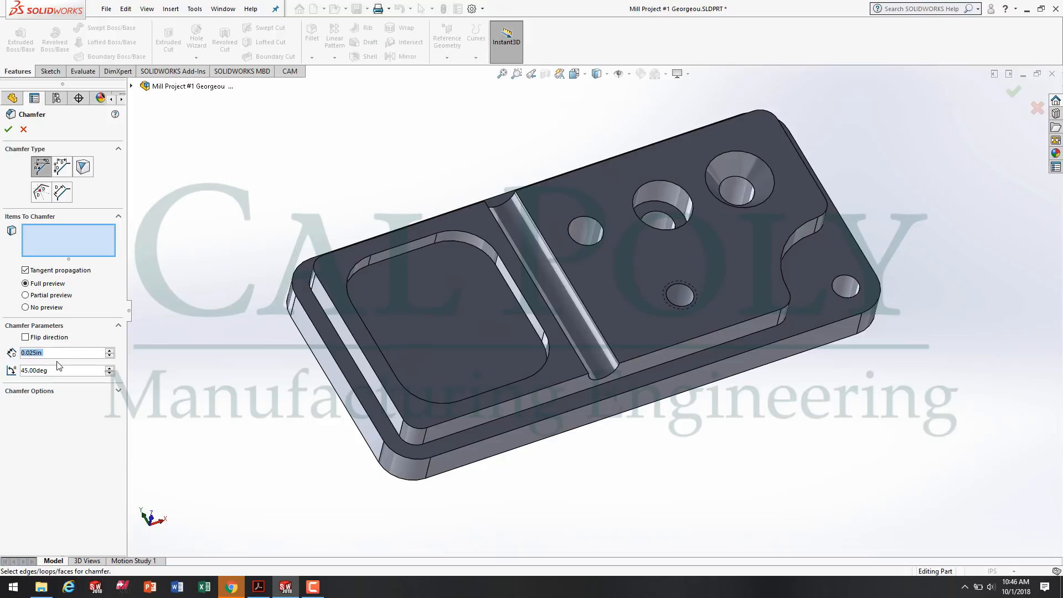
pyautogui.write('.01')
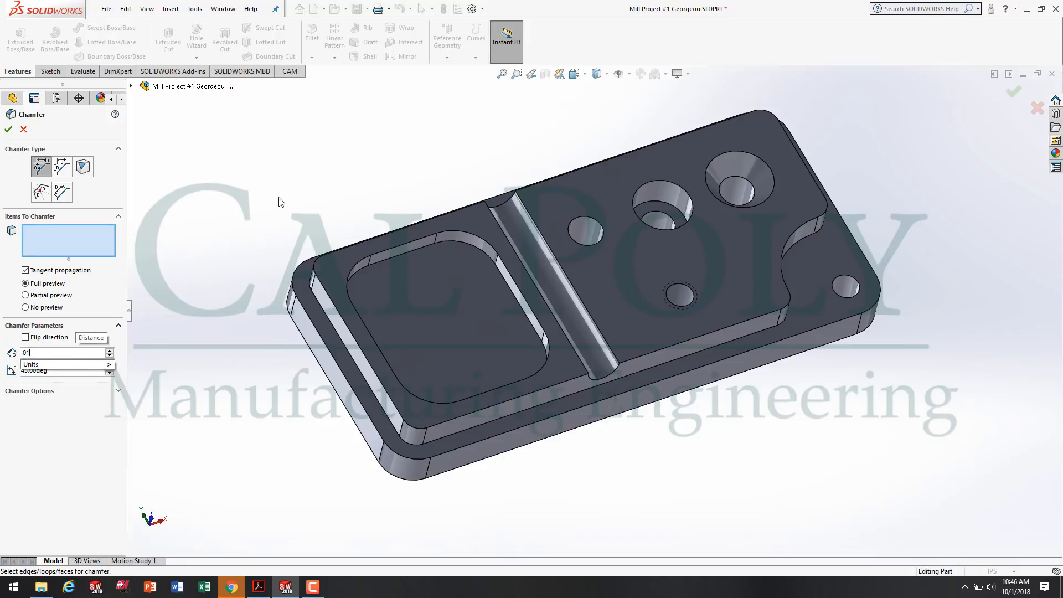
pyautogui.press('Return')
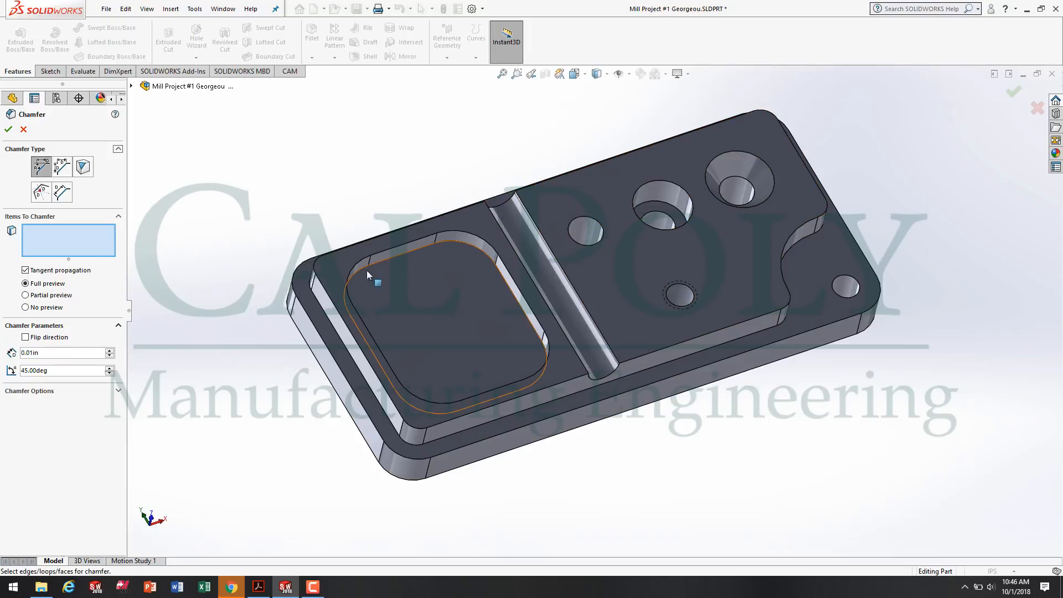
pyautogui.click(332, 289)
pyautogui.moveTo(672, 469); pyautogui.dragTo(715, 435, button='middle')
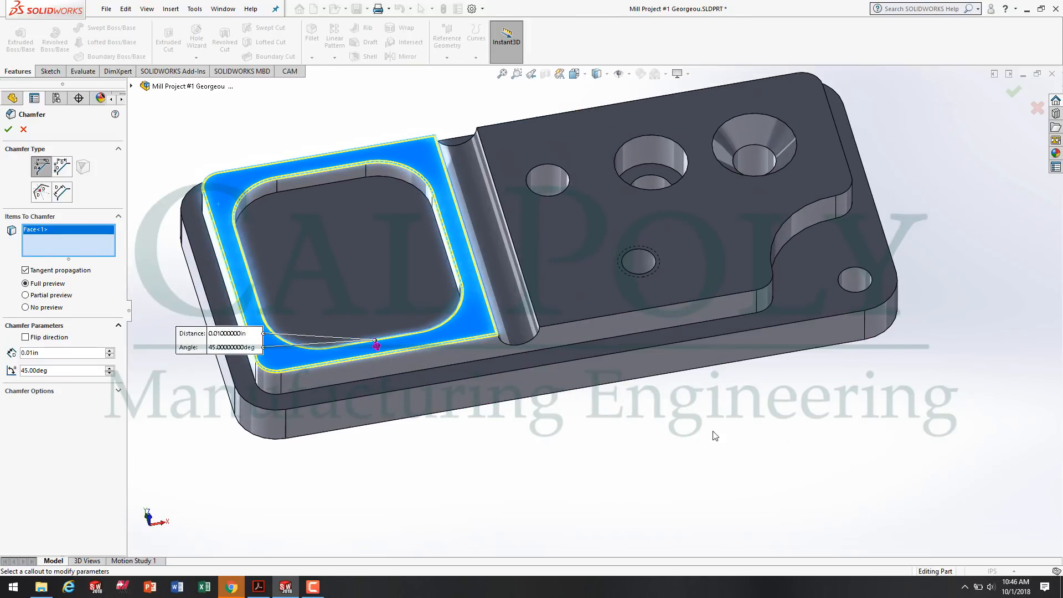
pyautogui.scroll(-4, 606, 142)
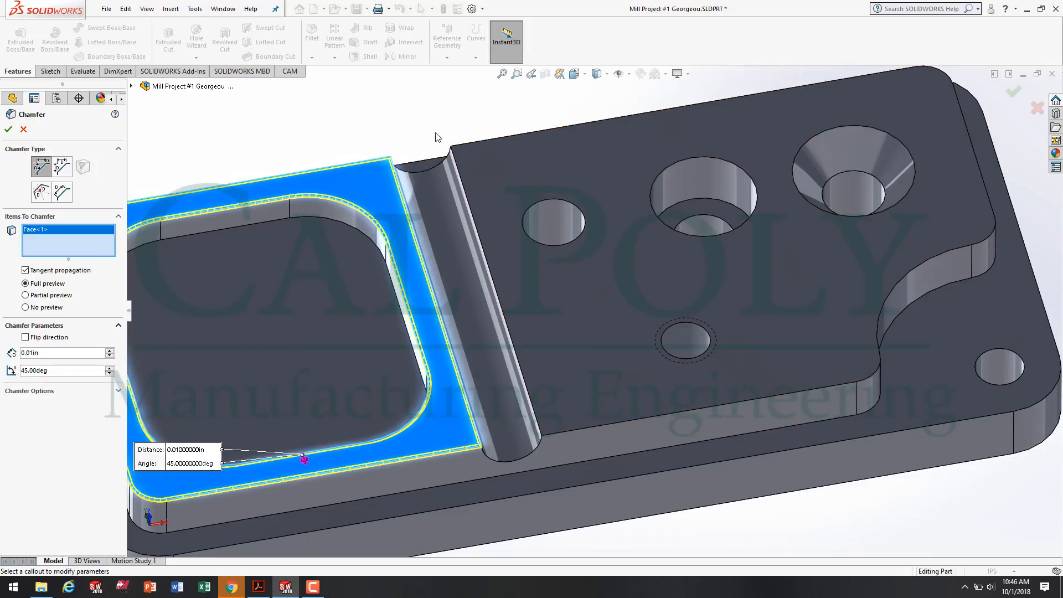
pyautogui.click(465, 192)
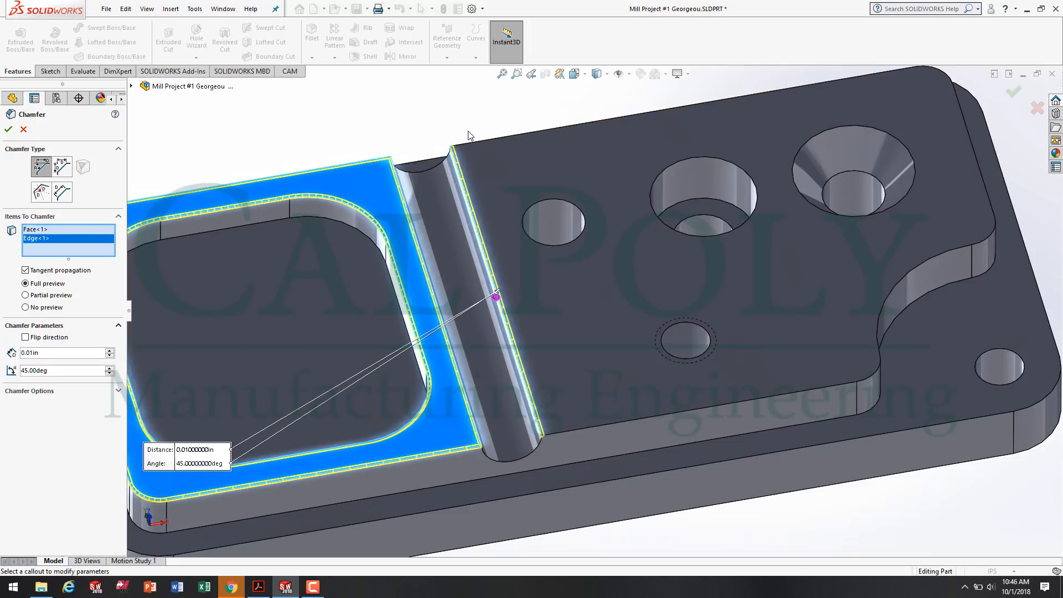
pyautogui.click(481, 140)
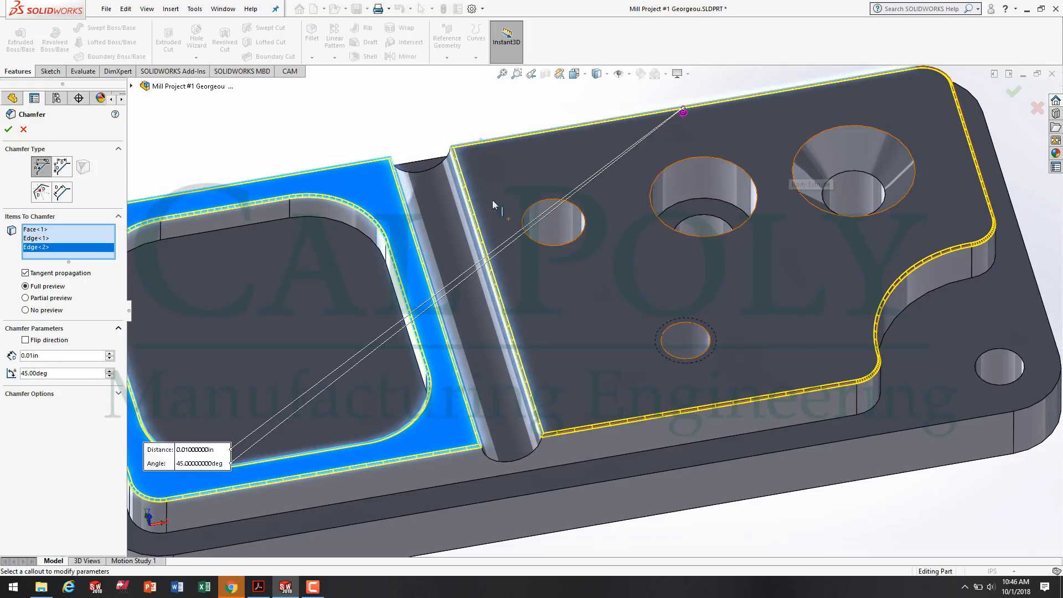
# Add the upper rim edges of the plain hole beside the groove, the tapped hole and the corner hole to the chamfer.
pyautogui.click(577, 239)
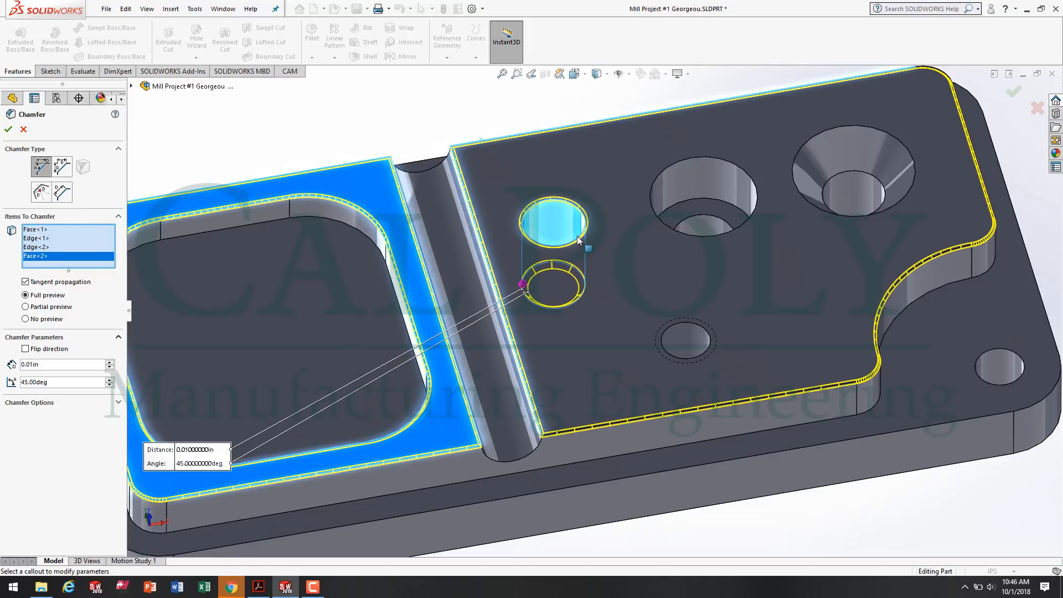
pyautogui.moveTo(720, 370); pyautogui.dragTo(554, 233, button='middle')
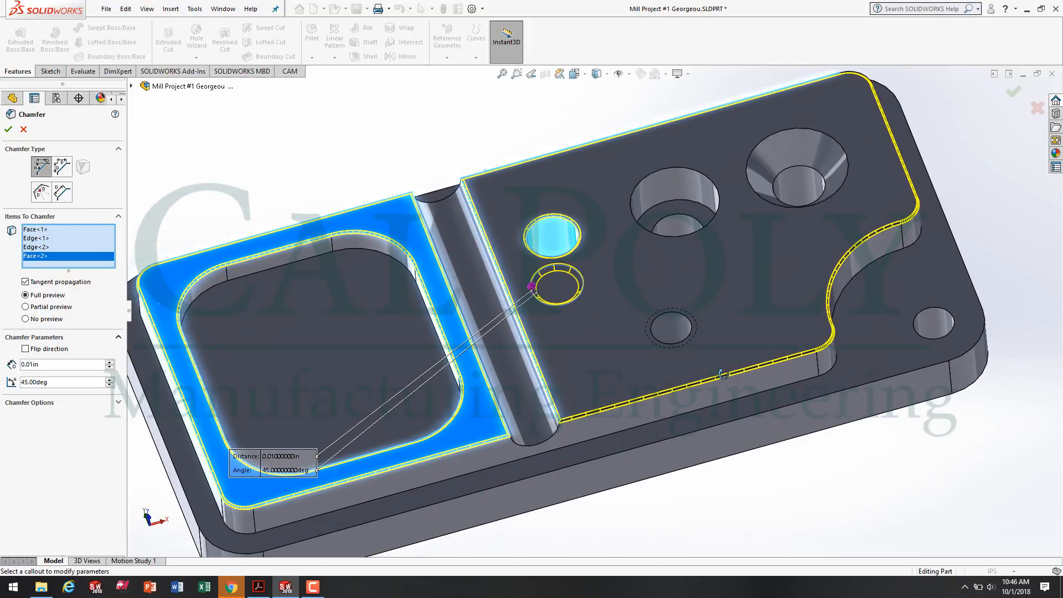
pyautogui.click(554, 232)
pyautogui.click(525, 244)
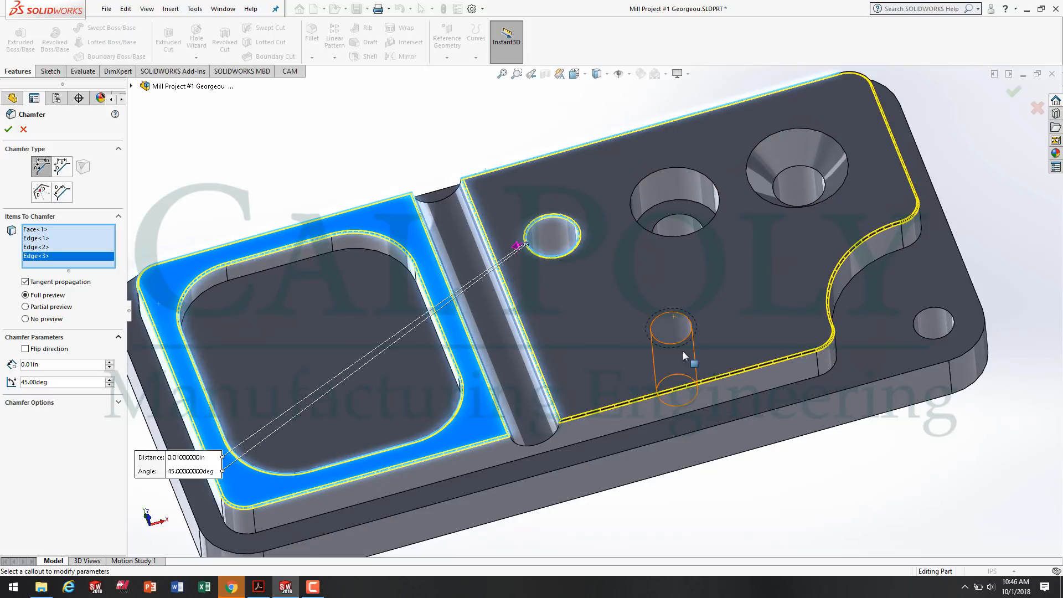
pyautogui.click(662, 314)
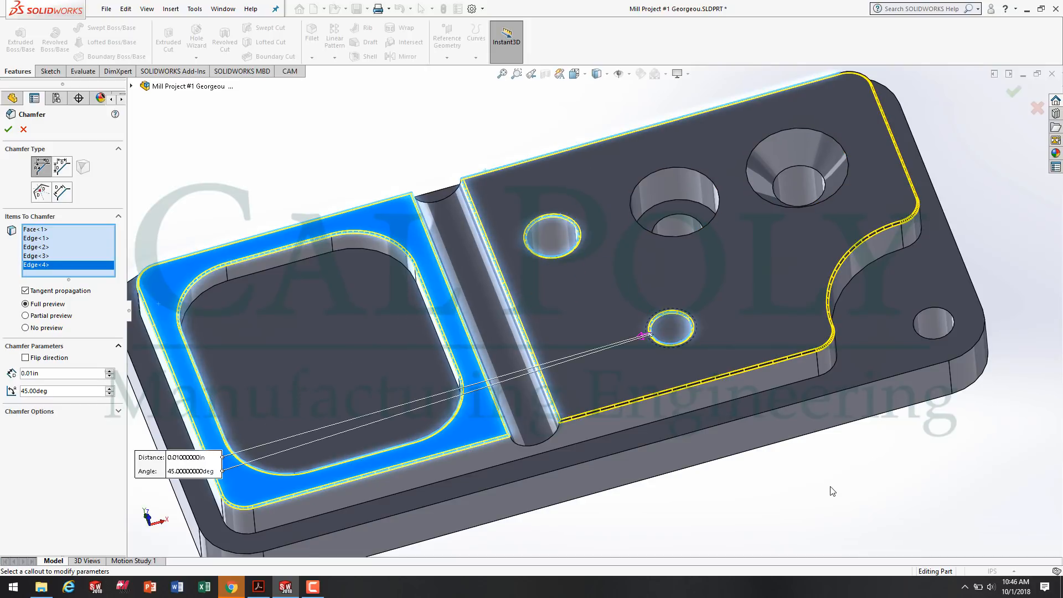
pyautogui.moveTo(832, 491); pyautogui.dragTo(887, 308, button='middle')
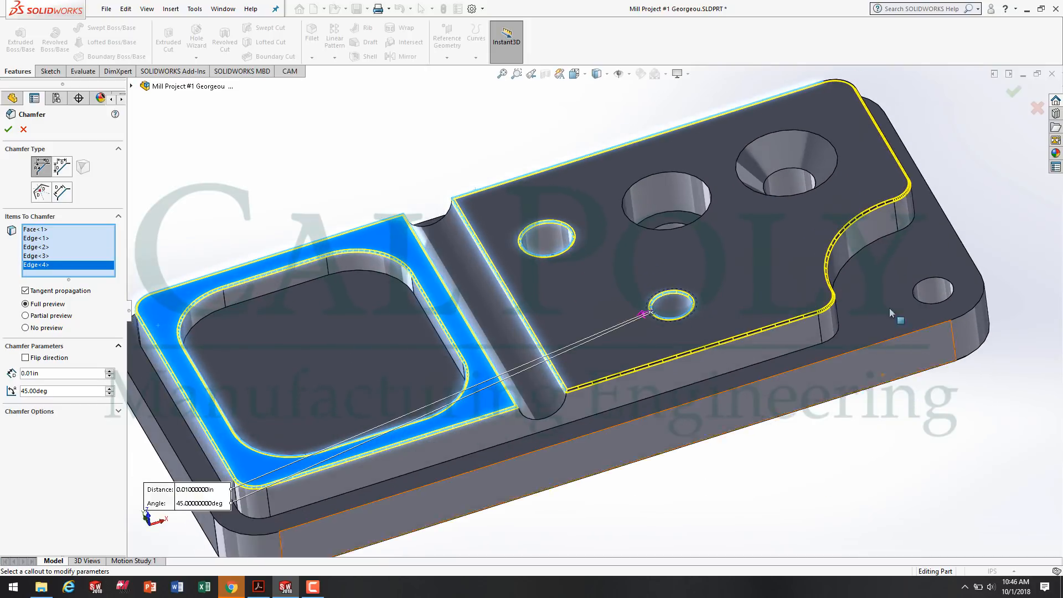
pyautogui.click(924, 282)
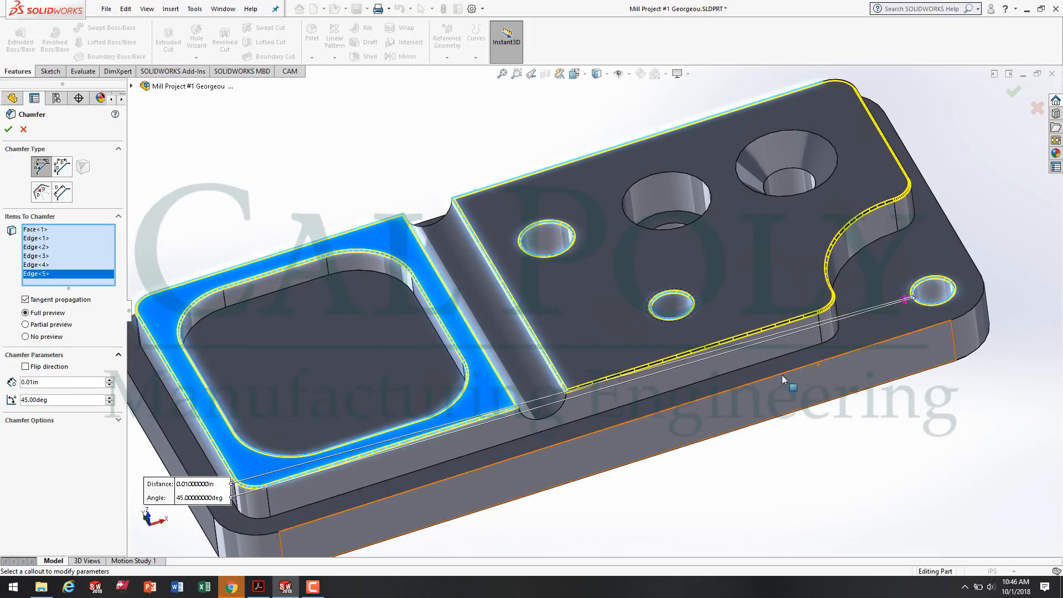
# Add the underside rim edges of the tapped, counterbored and countersunk holes to the chamfer selection.
pyautogui.scroll(4, 720, 449)
pyautogui.moveTo(720, 449); pyautogui.dragTo(731, 139, button='middle')
pyautogui.scroll(4, 662, 359)
pyautogui.moveTo(653, 308); pyautogui.dragTo(628, 281, button='middle')
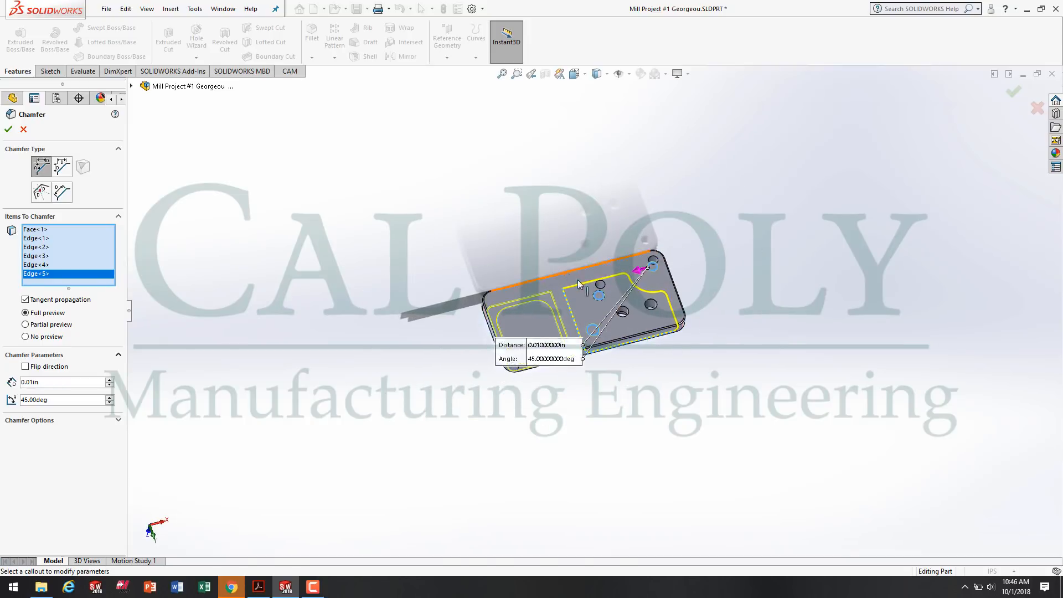
pyautogui.scroll(-5, 577, 280)
pyautogui.click(613, 322)
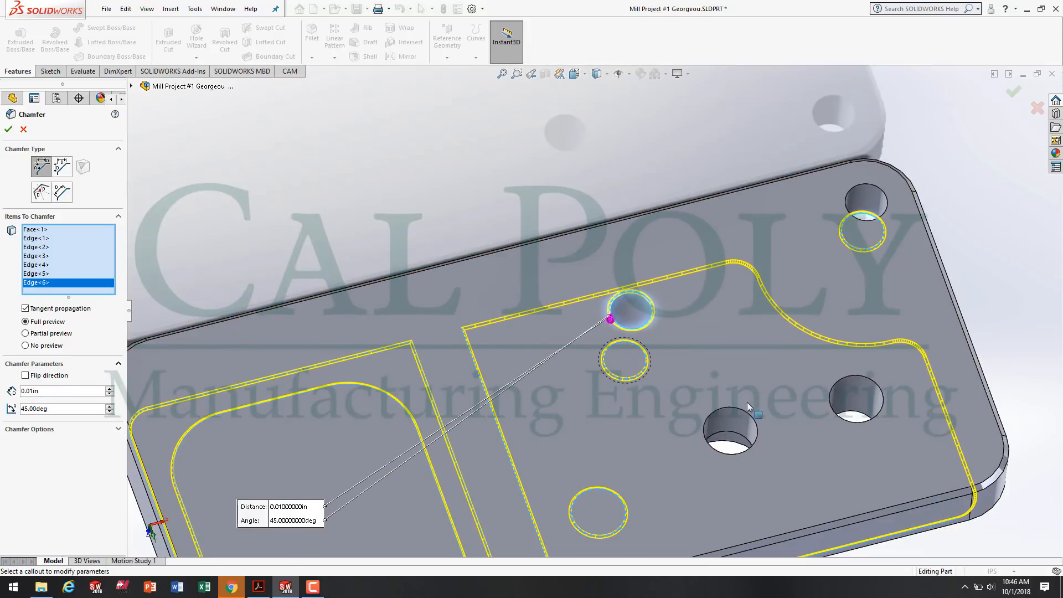
pyautogui.click(750, 414)
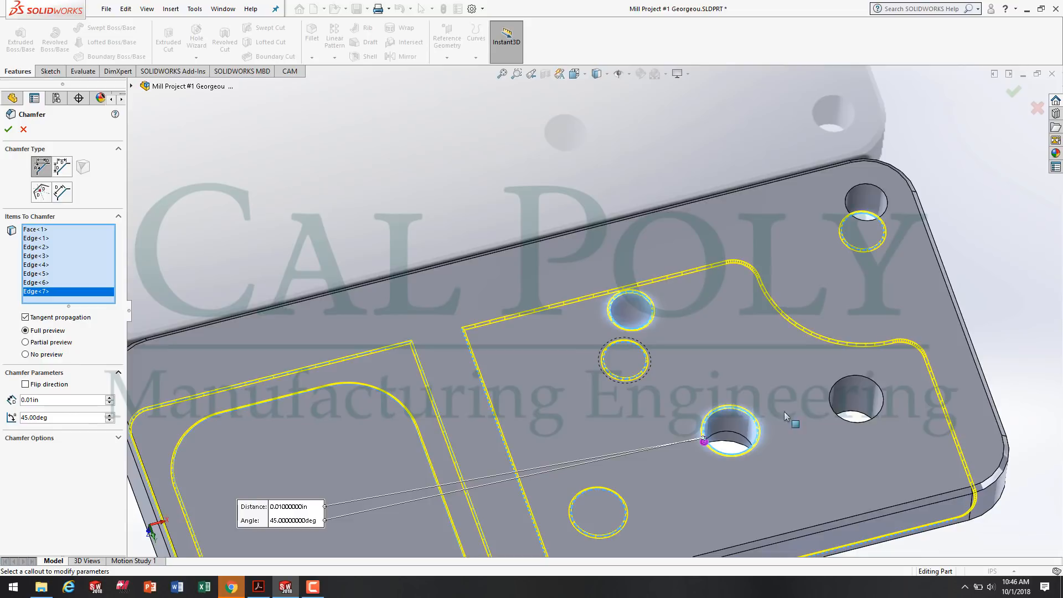
pyautogui.click(831, 387)
# Add the corner hole's underside rim edge to the selection and create the 0.01 in chamfer.
pyautogui.scroll(5, 722, 403)
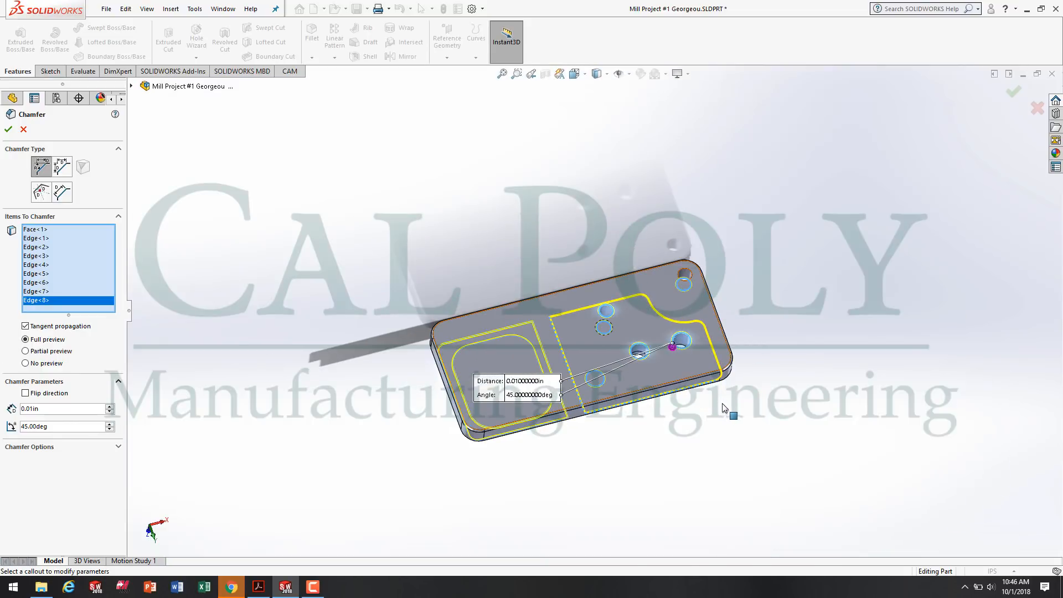
pyautogui.moveTo(750, 289); pyautogui.dragTo(781, 412, button='middle')
pyautogui.scroll(-5, 682, 207)
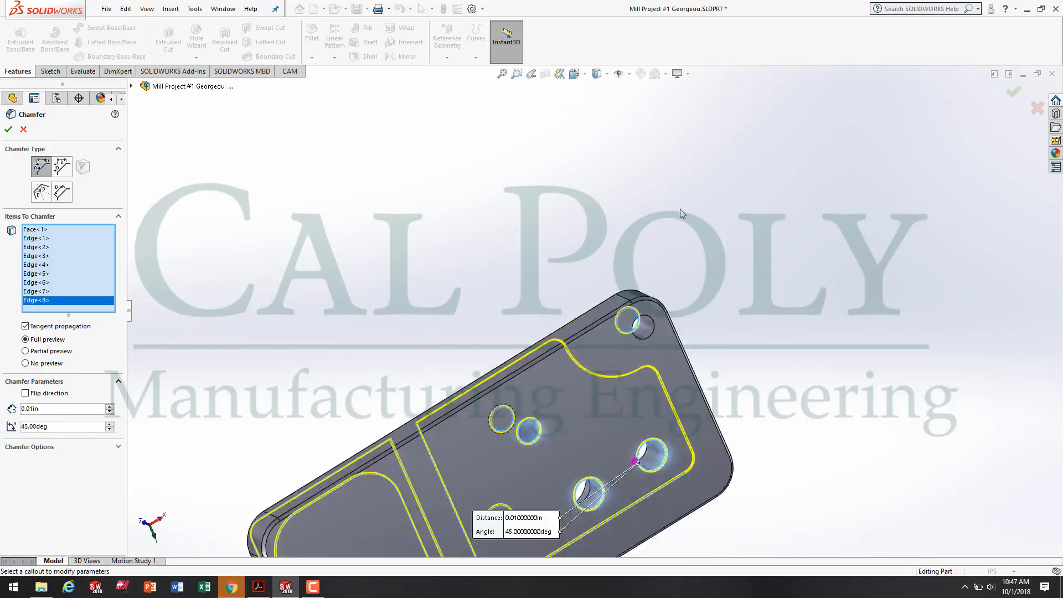
pyautogui.click(625, 412)
pyautogui.scroll(5, 506, 360)
pyautogui.moveTo(567, 296); pyautogui.dragTo(632, 512, button='middle')
pyautogui.scroll(-3, 528, 387)
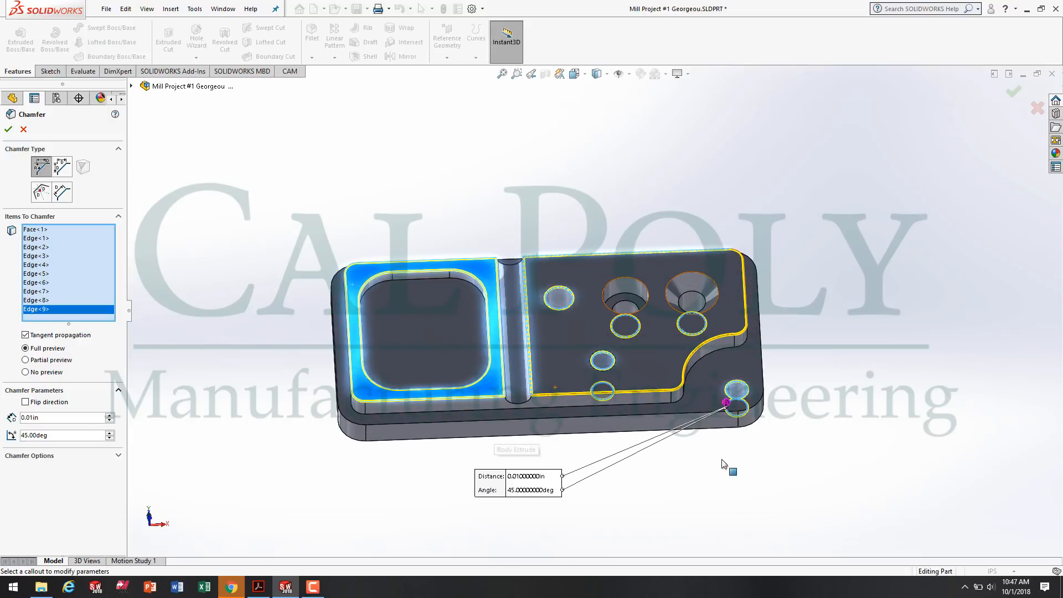
pyautogui.scroll(-3, 450, 340)
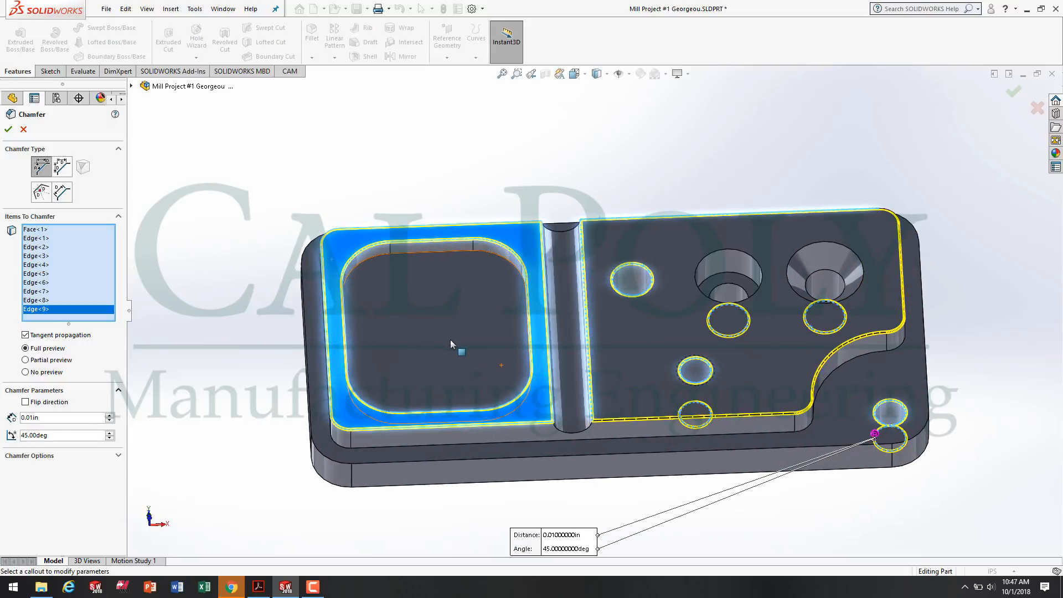
pyautogui.click(9, 129)
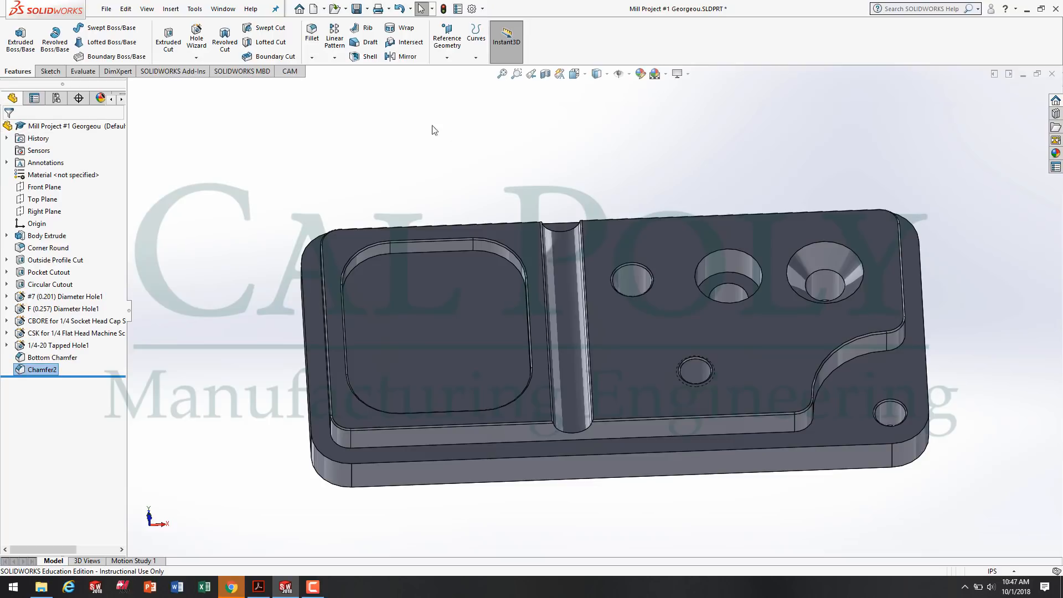
# Show the finished part in isometric view and save the part file.
pyautogui.press('space')
pyautogui.click(547, 186)
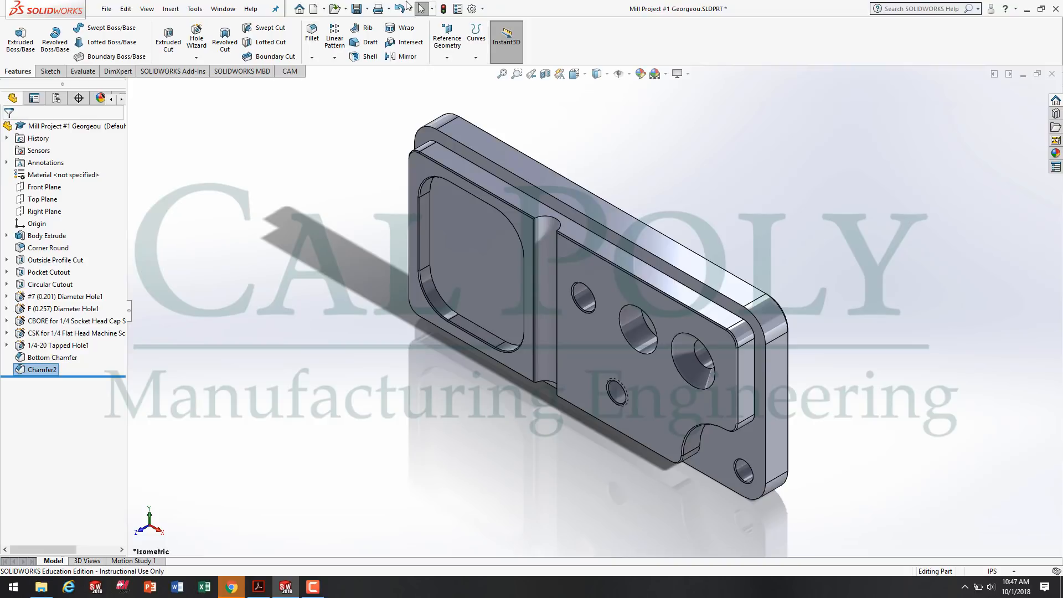
pyautogui.click(356, 8)
pyautogui.click(311, 588)
pyautogui.click(311, 590)
pyautogui.click(315, 589)
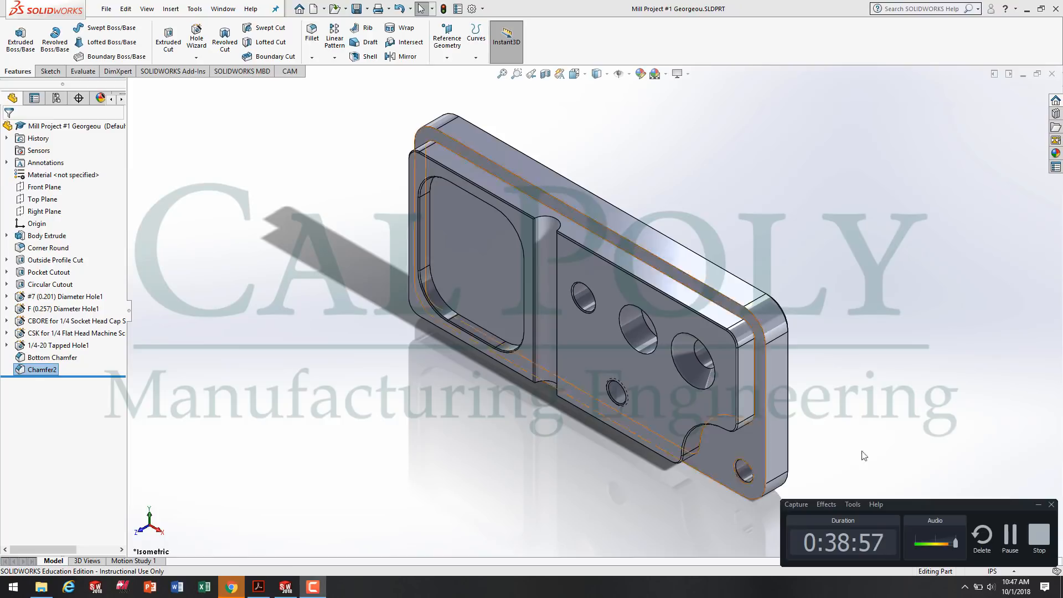